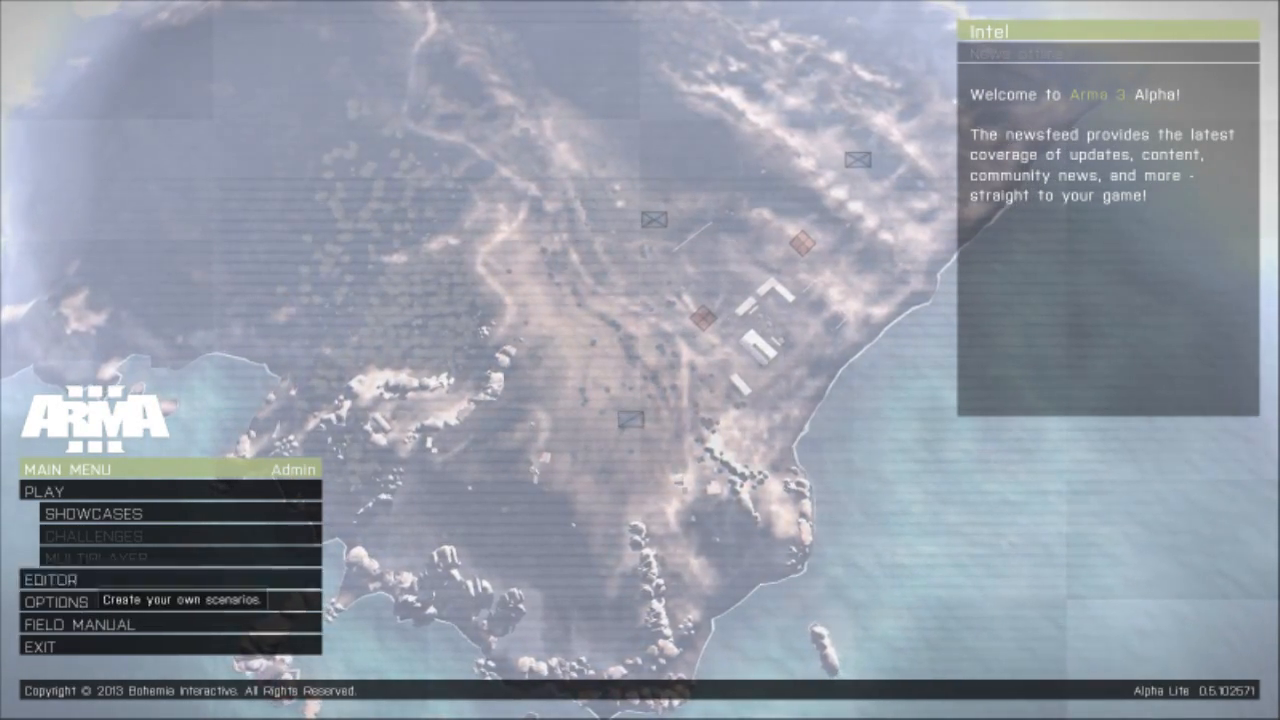
- Open the scenario editor and look over the whole island map
{"action": "left_click", "coordinate": [60, 580]}
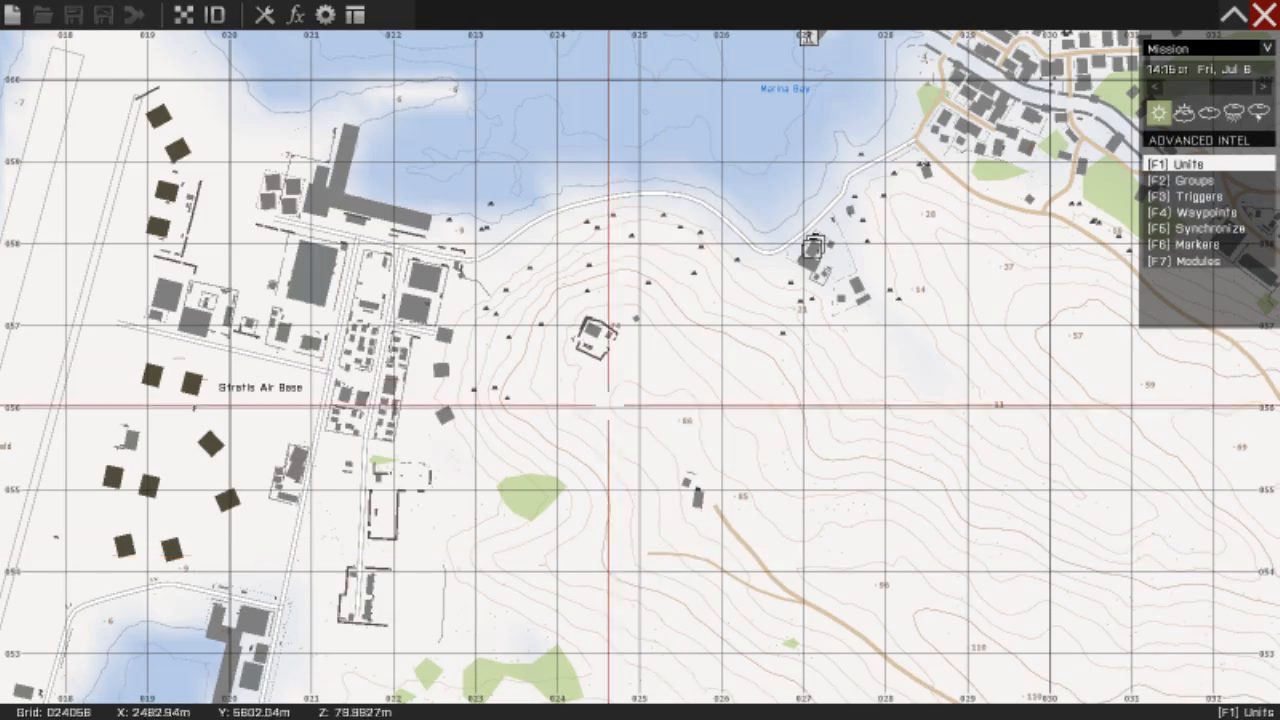
{"action": "scroll", "coordinate": [614, 400], "scroll_direction": "up", "scroll_amount": 2}
{"action": "scroll", "coordinate": [557, 309], "scroll_direction": "down", "scroll_amount": 4}
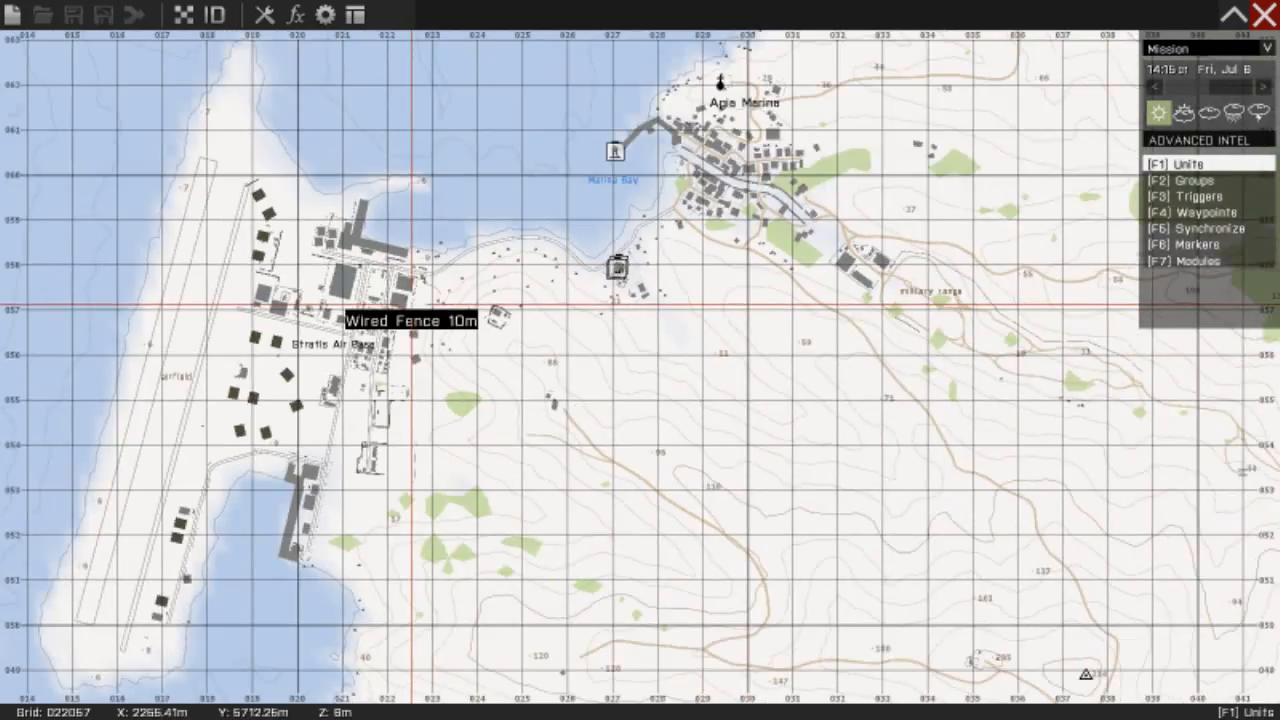
{"action": "scroll", "coordinate": [411, 305], "scroll_direction": "down", "scroll_amount": 5}
{"action": "scroll", "coordinate": [603, 260], "scroll_direction": "up", "scroll_amount": 2}
{"action": "scroll", "coordinate": [603, 260], "scroll_direction": "down", "scroll_amount": 3}
{"action": "scroll", "coordinate": [512, 328], "scroll_direction": "up", "scroll_amount": 3}
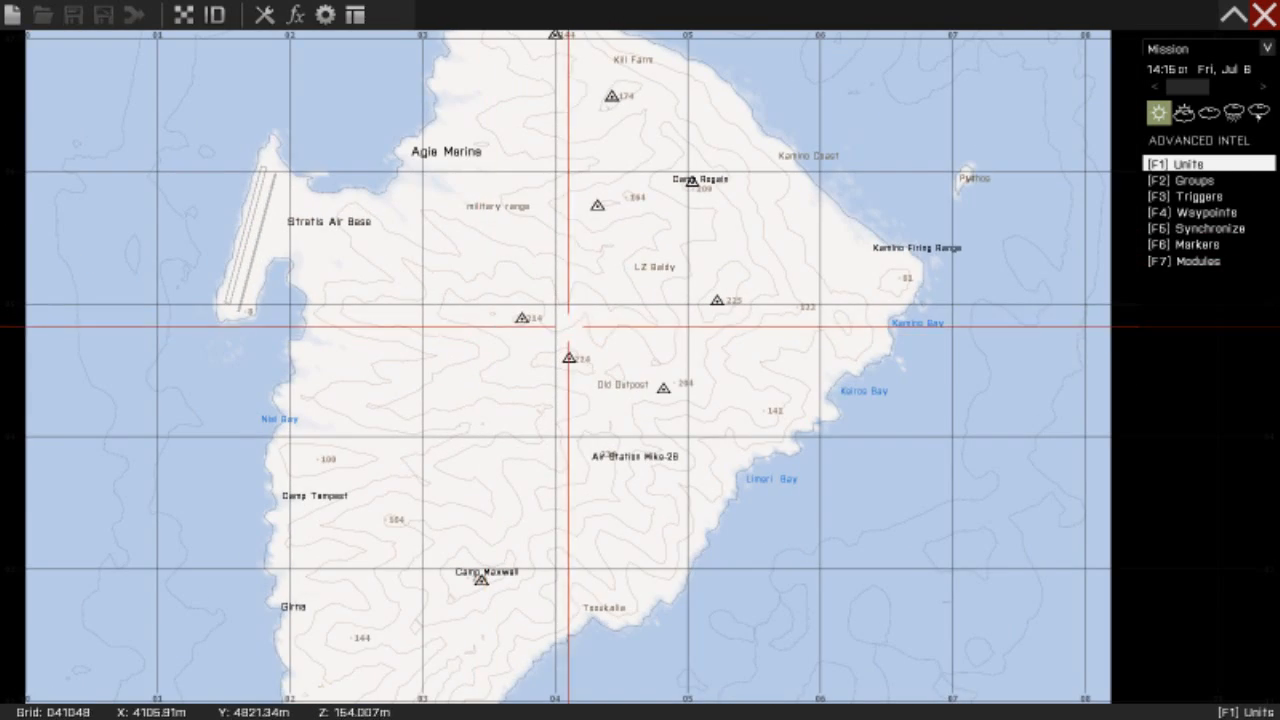
{"action": "right_click_drag", "start_coordinate": [534, 283], "coordinate": [604, 216]}
{"action": "scroll", "coordinate": [725, 318], "scroll_direction": "up", "scroll_amount": 2}
{"action": "scroll", "coordinate": [723, 320], "scroll_direction": "down", "scroll_amount": 2}
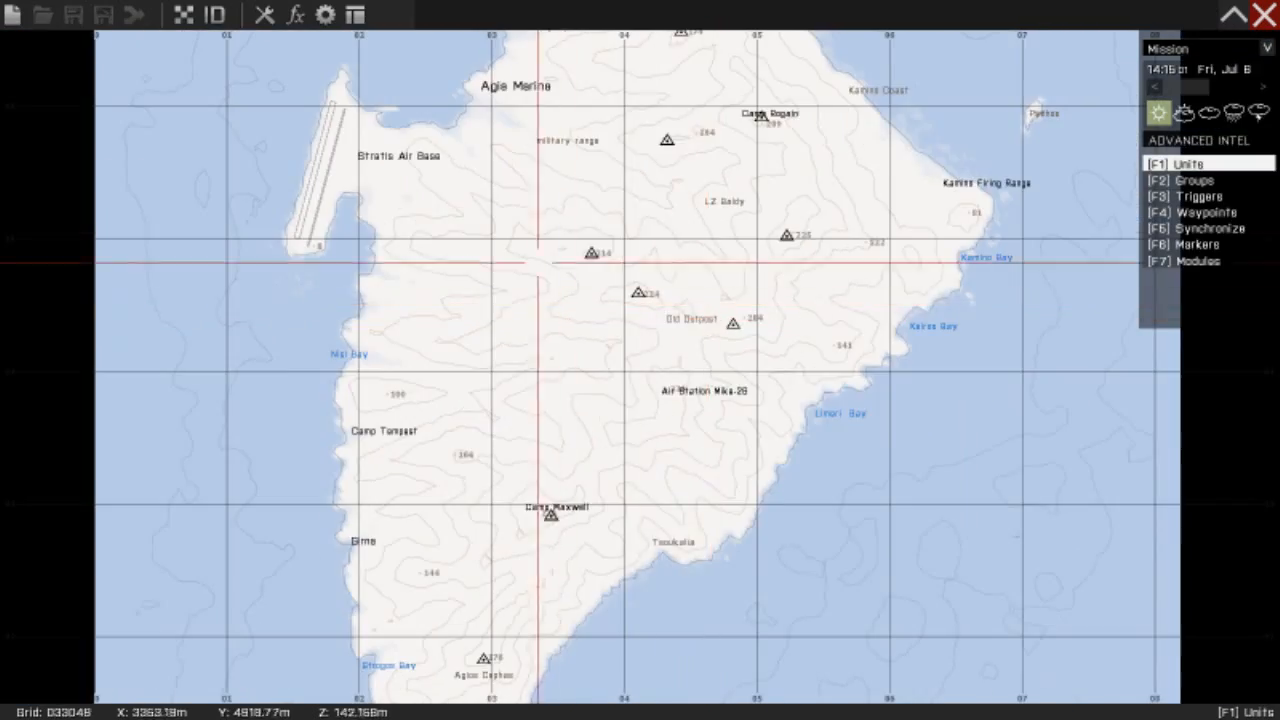
- Insert a BLUFOR Marksman as the player on the road junction west of the military range, with azimuth 110
{"action": "scroll", "coordinate": [538, 263], "scroll_direction": "up", "scroll_amount": 5}
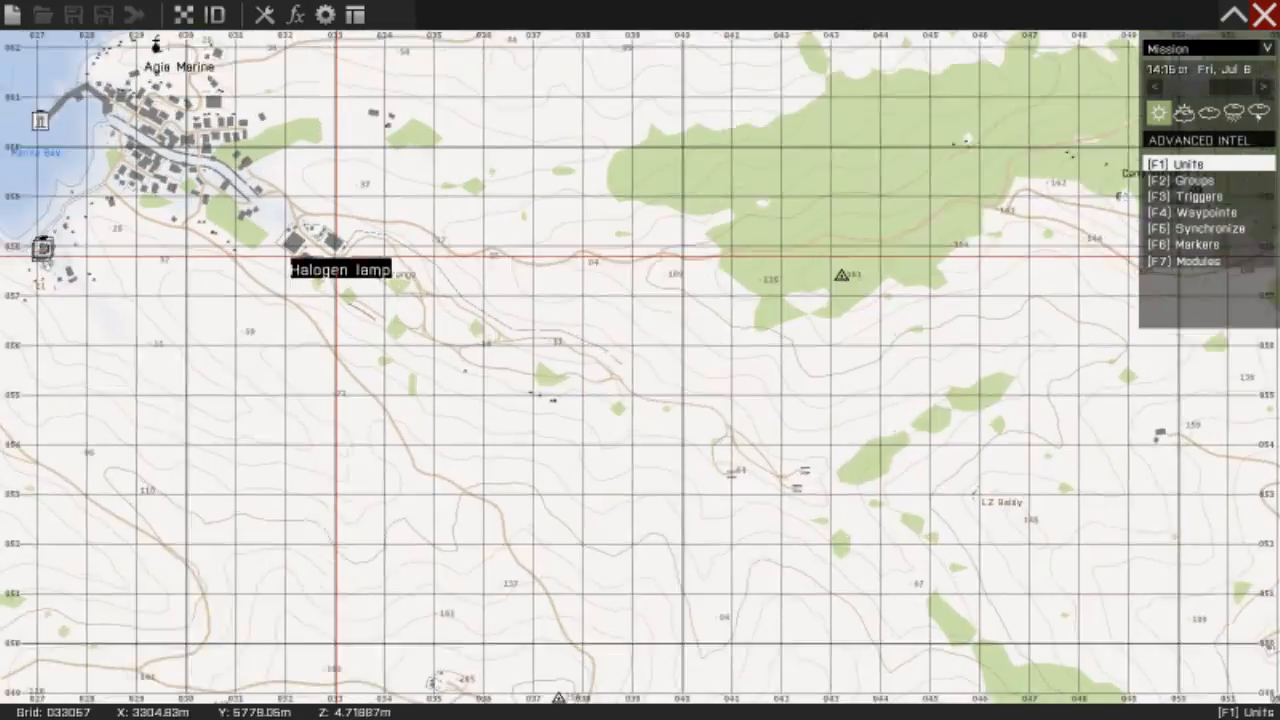
{"action": "scroll", "coordinate": [302, 240], "scroll_direction": "up", "scroll_amount": 5}
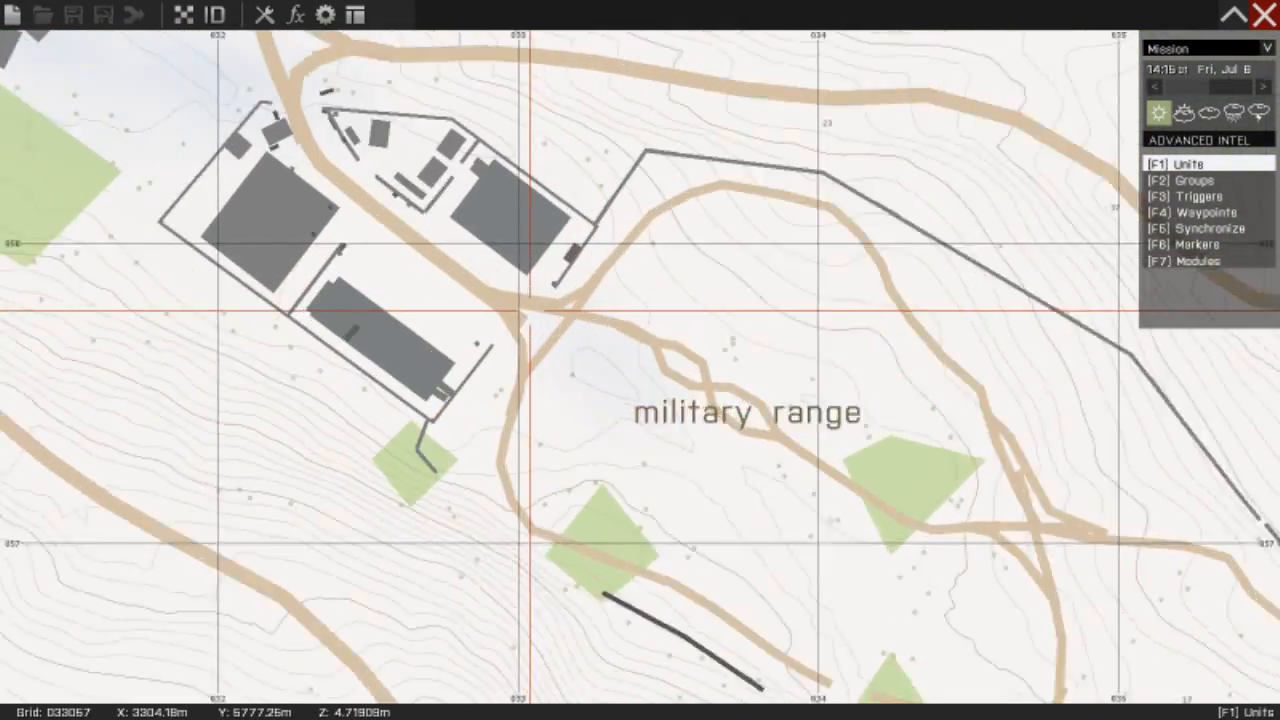
{"action": "scroll", "coordinate": [518, 304], "scroll_direction": "up", "scroll_amount": 3}
{"action": "double_click", "coordinate": [443, 273]}
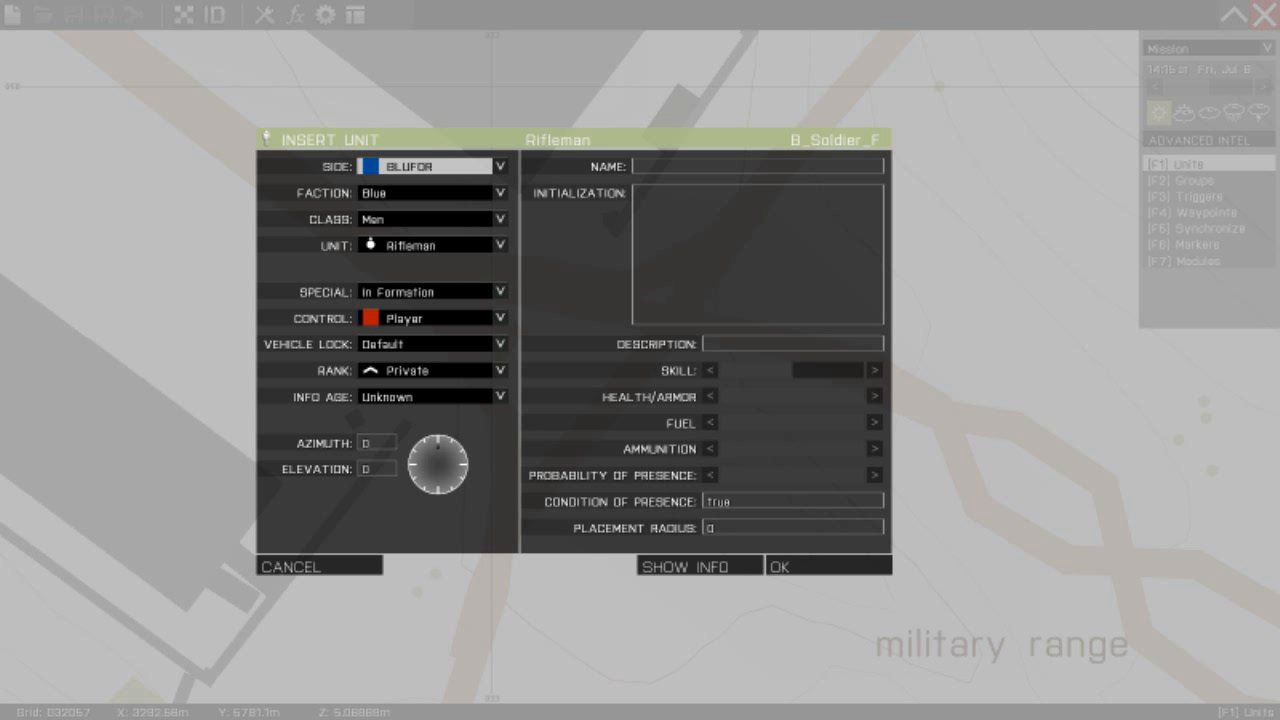
{"action": "left_click", "coordinate": [460, 167]}
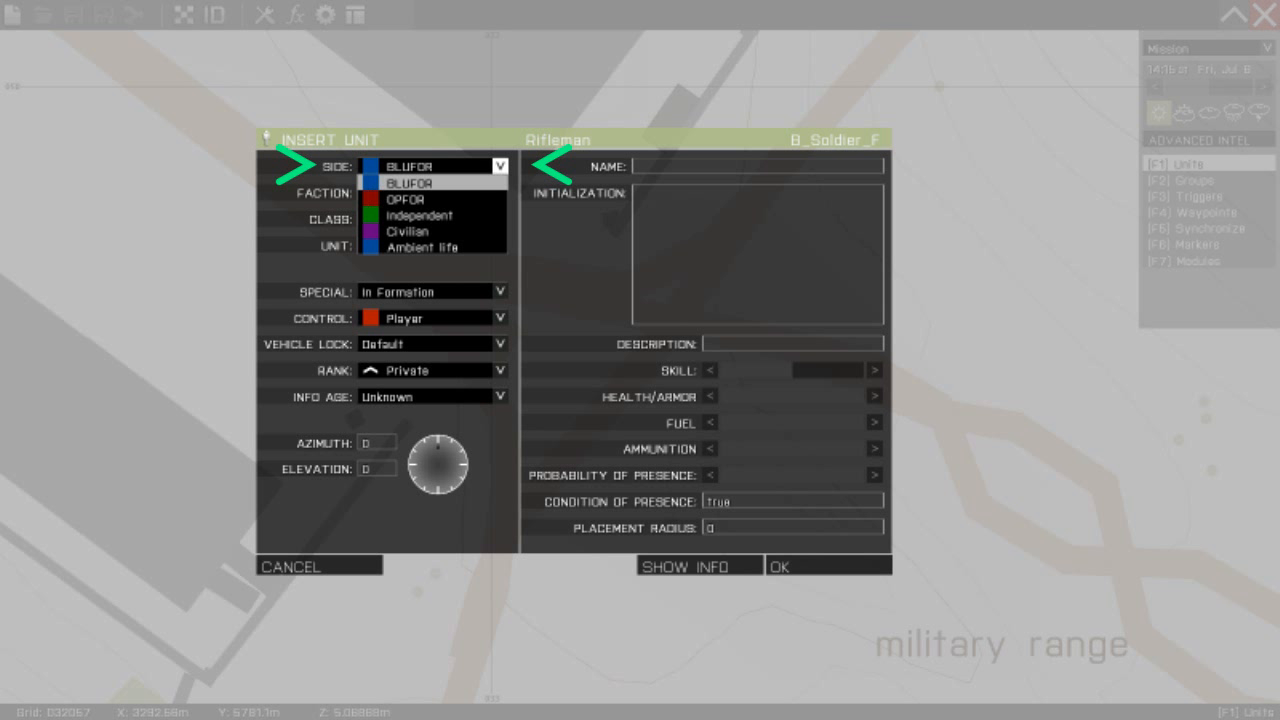
{"action": "left_click", "coordinate": [430, 182]}
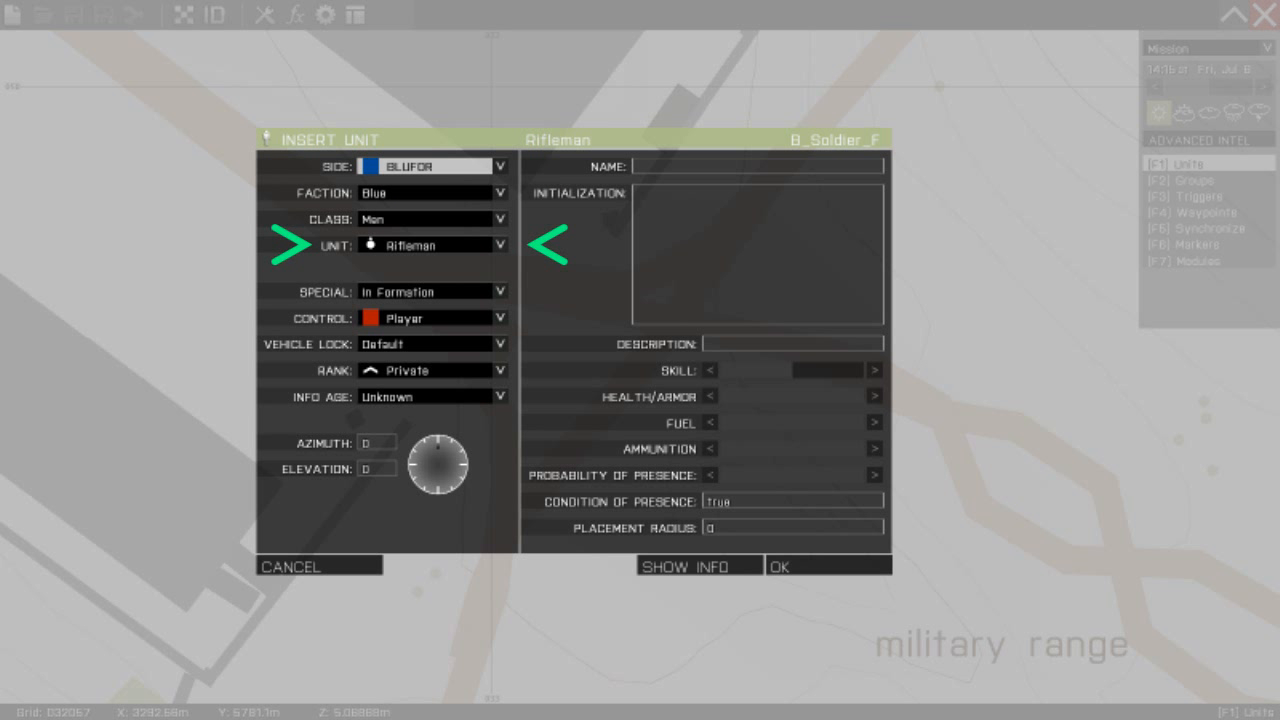
{"action": "left_click", "coordinate": [446, 246]}
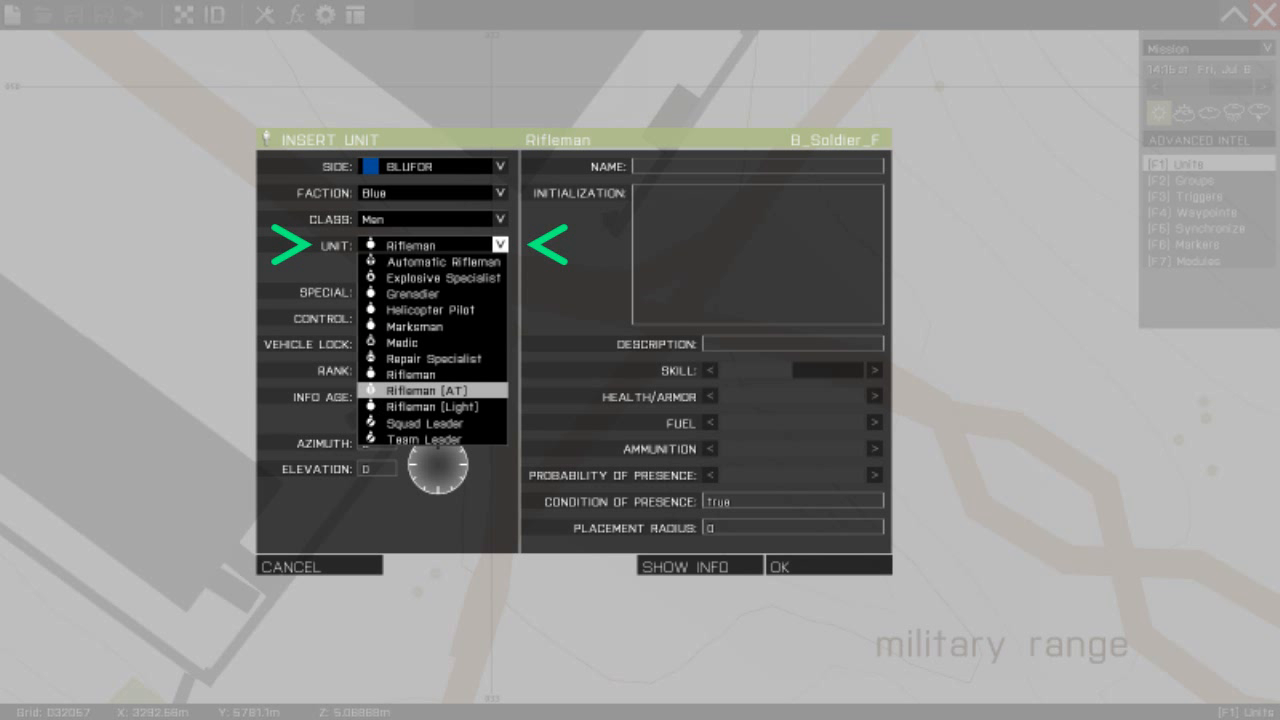
{"action": "left_click", "coordinate": [430, 326]}
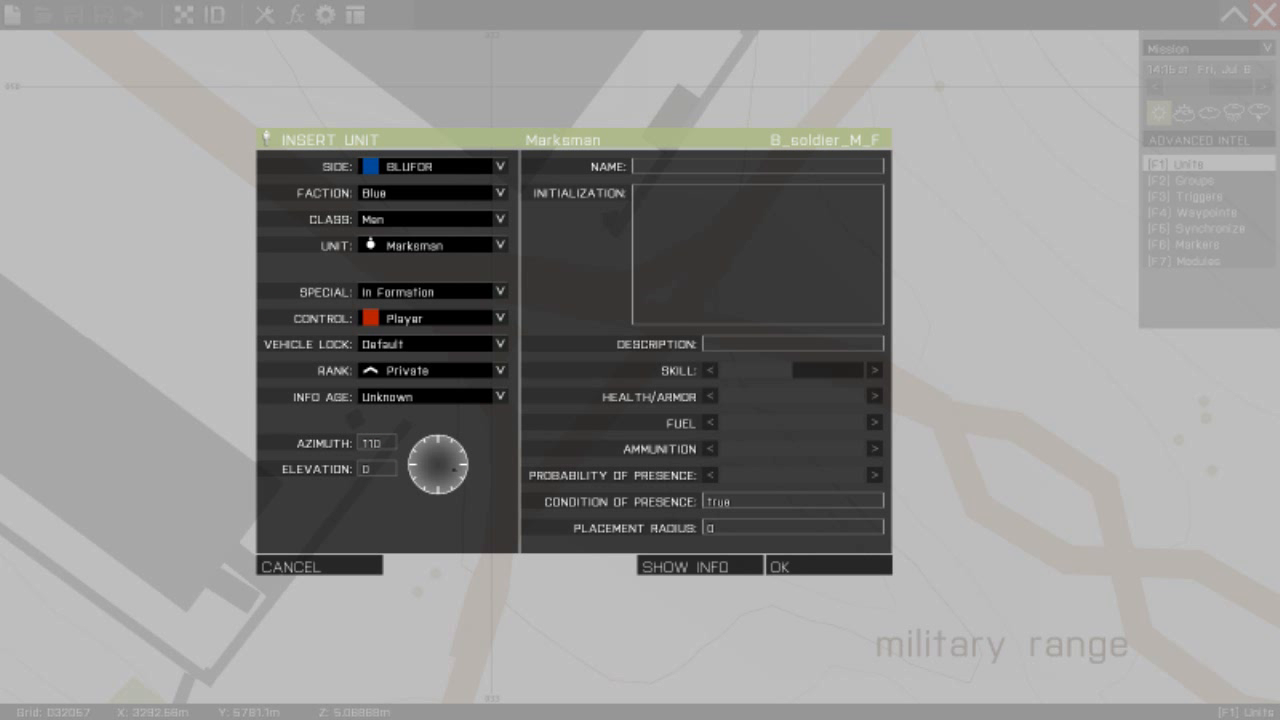
{"action": "left_click", "coordinate": [828, 566]}
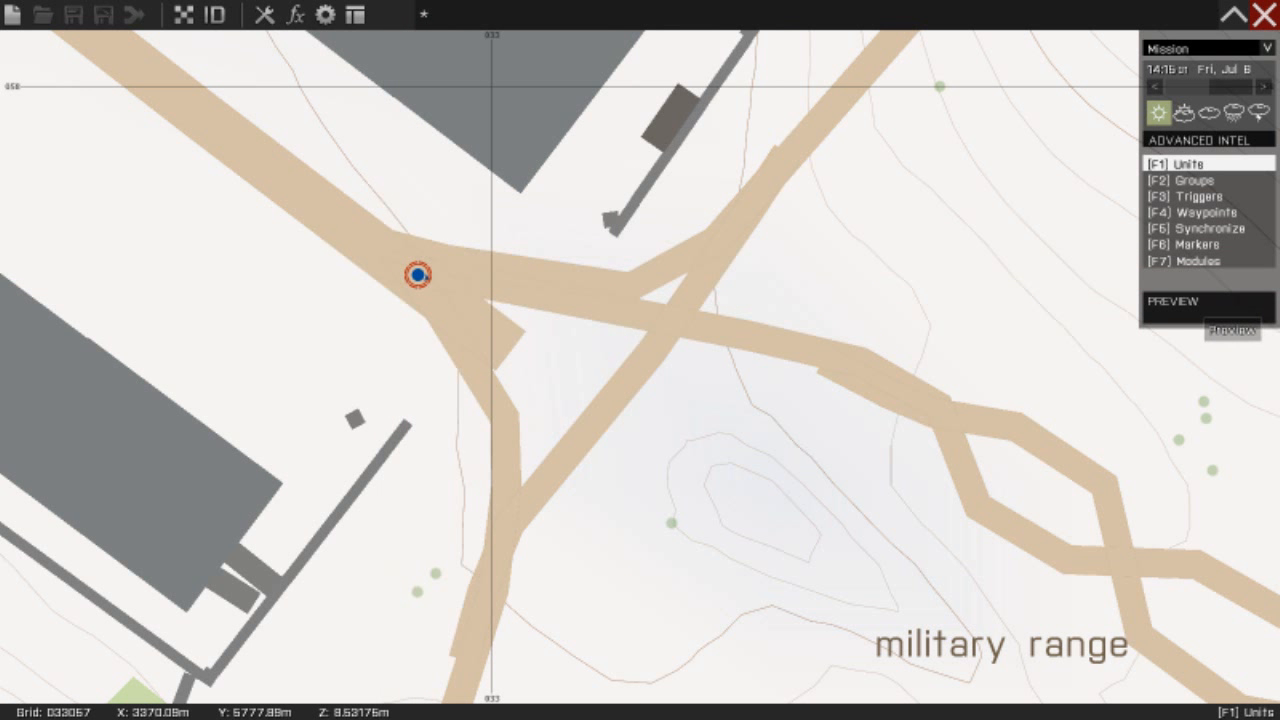
- Preview the mission, try third-person view, walking and aiming, and return to the map editor
{"action": "left_click", "coordinate": [1200, 302]}
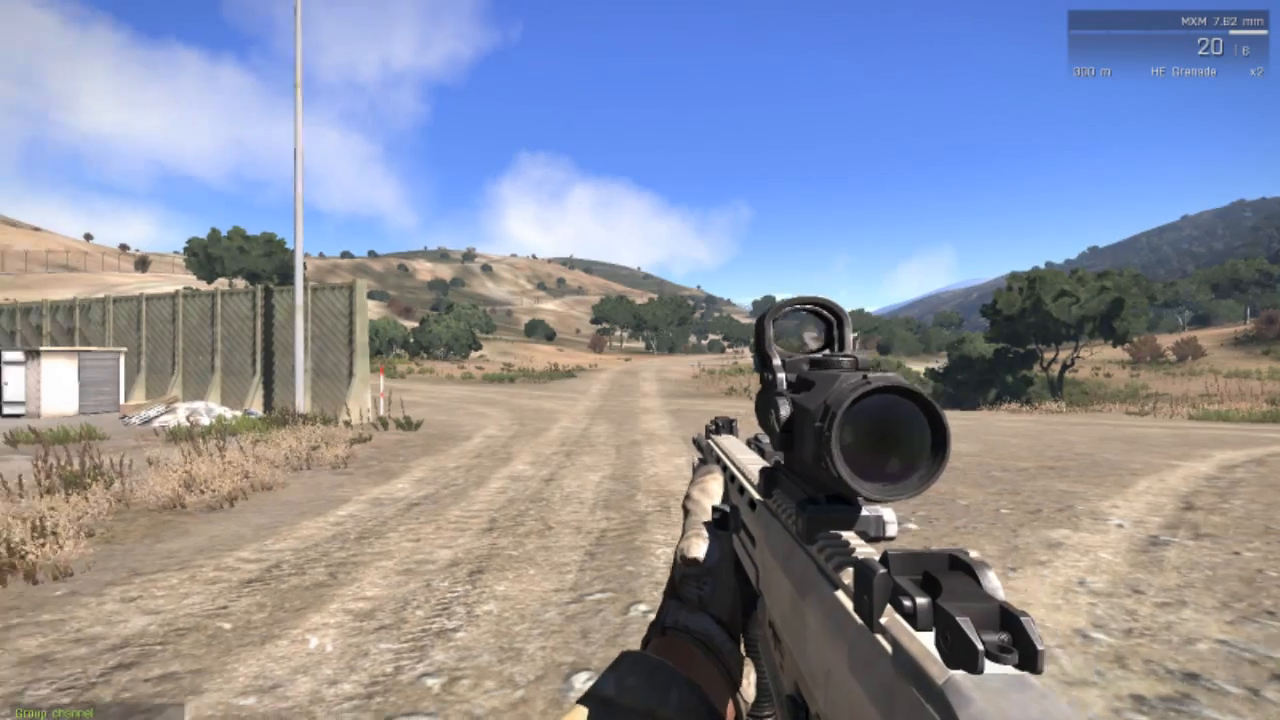
{"action": "key", "text": "KP_Enter"}
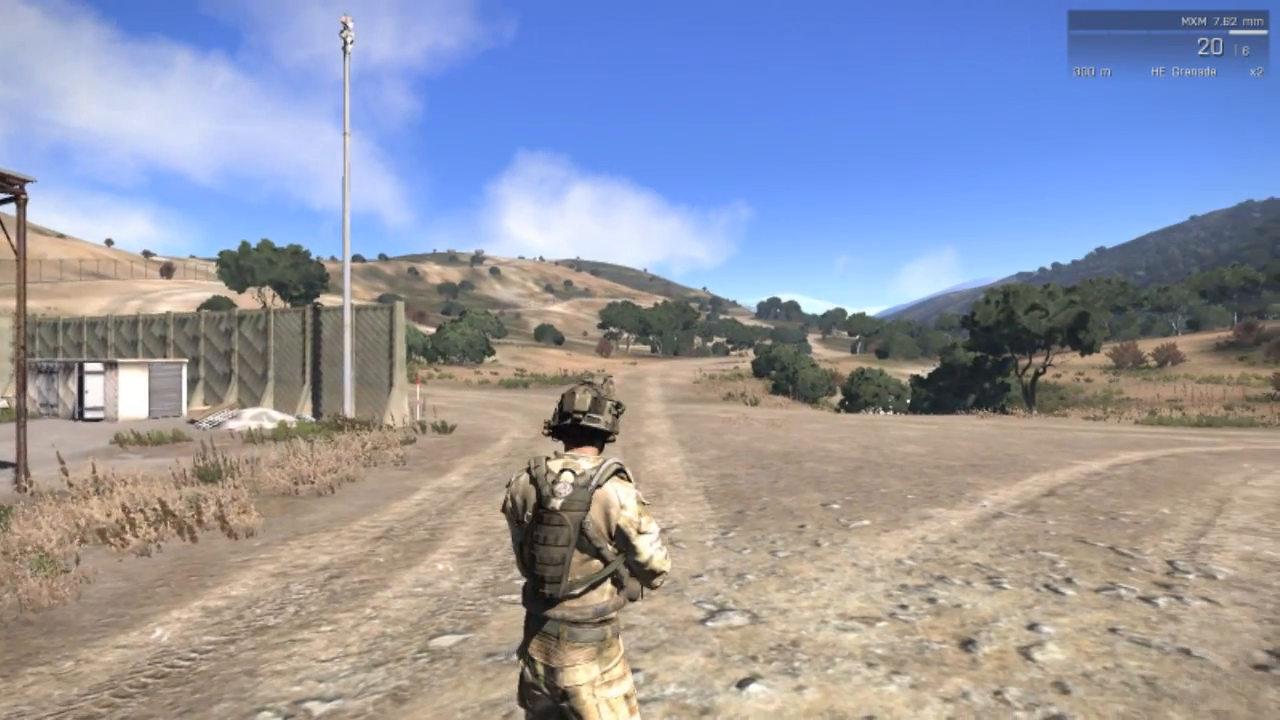
{"action": "key", "text": "w"}
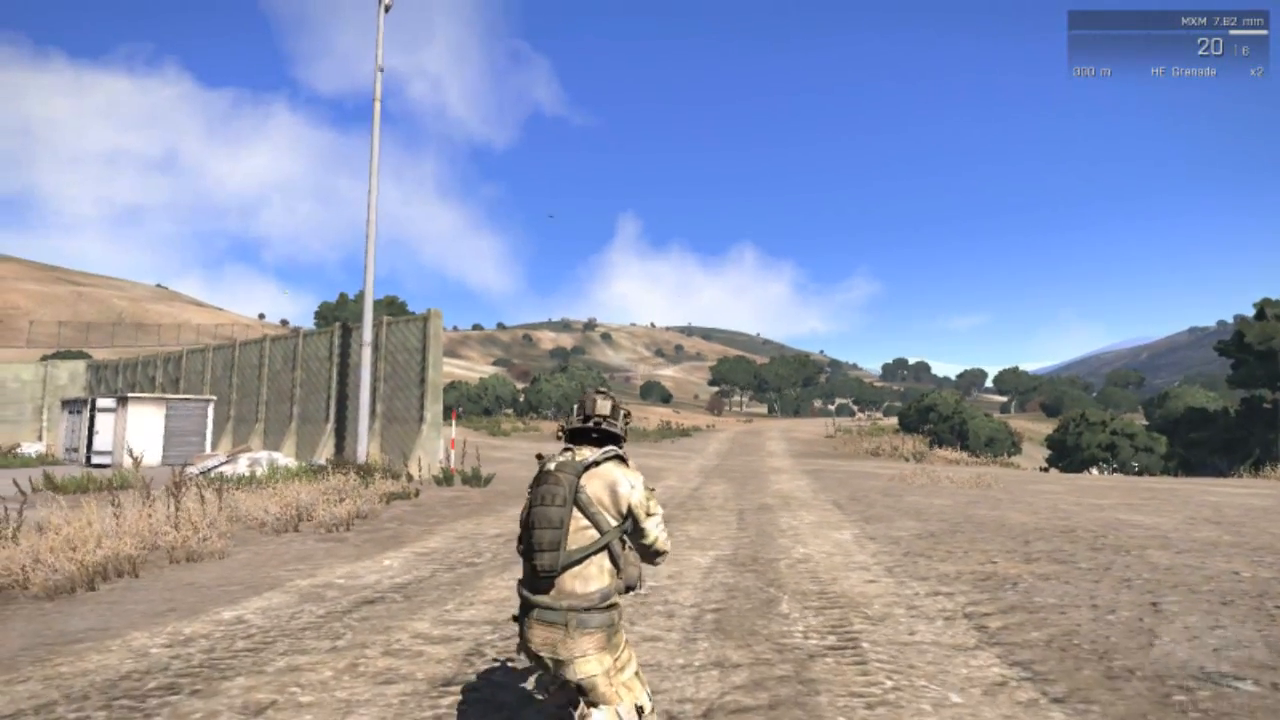
{"action": "right_click", "coordinate": [640, 360]}
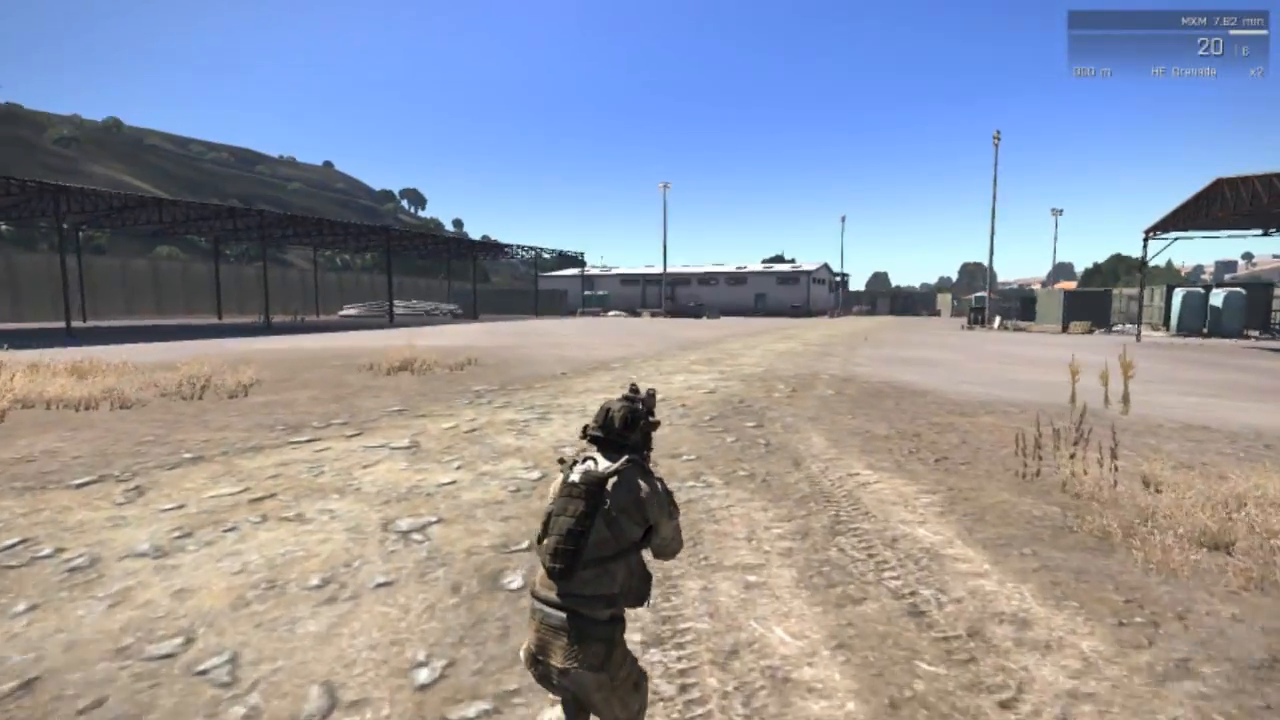
{"action": "right_click", "coordinate": [640, 360]}
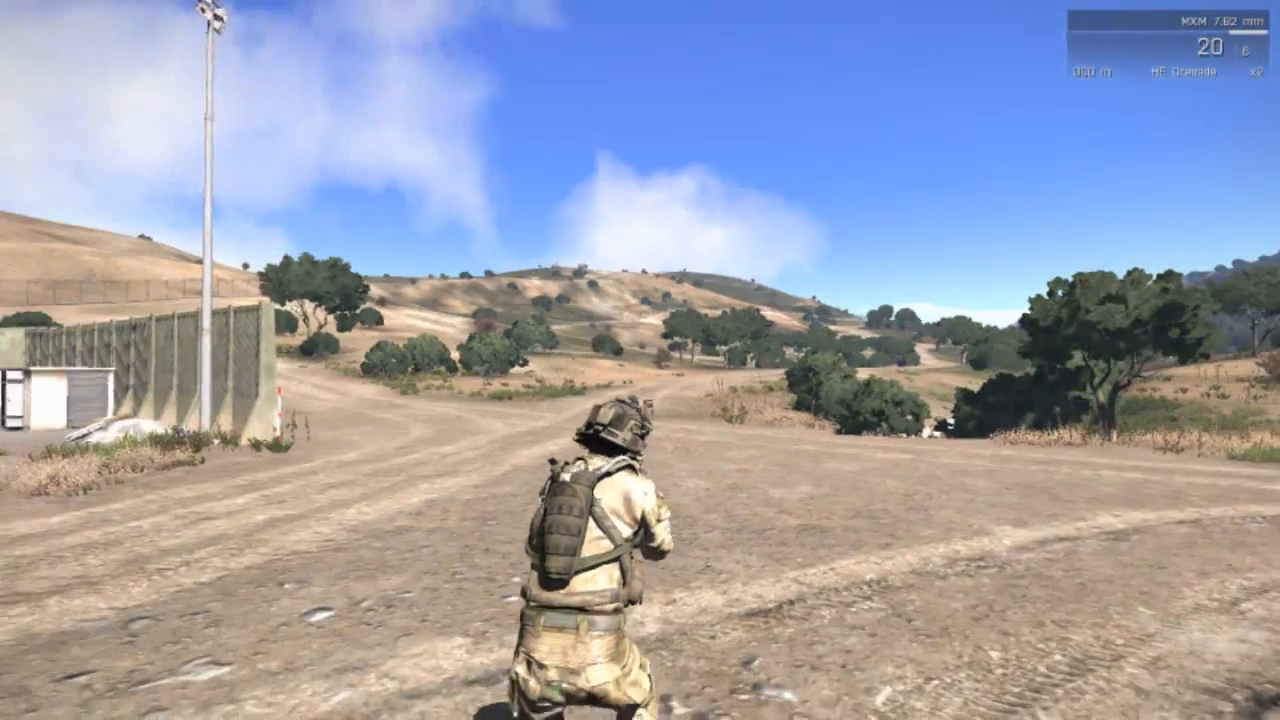
{"action": "key", "text": "Escape"}
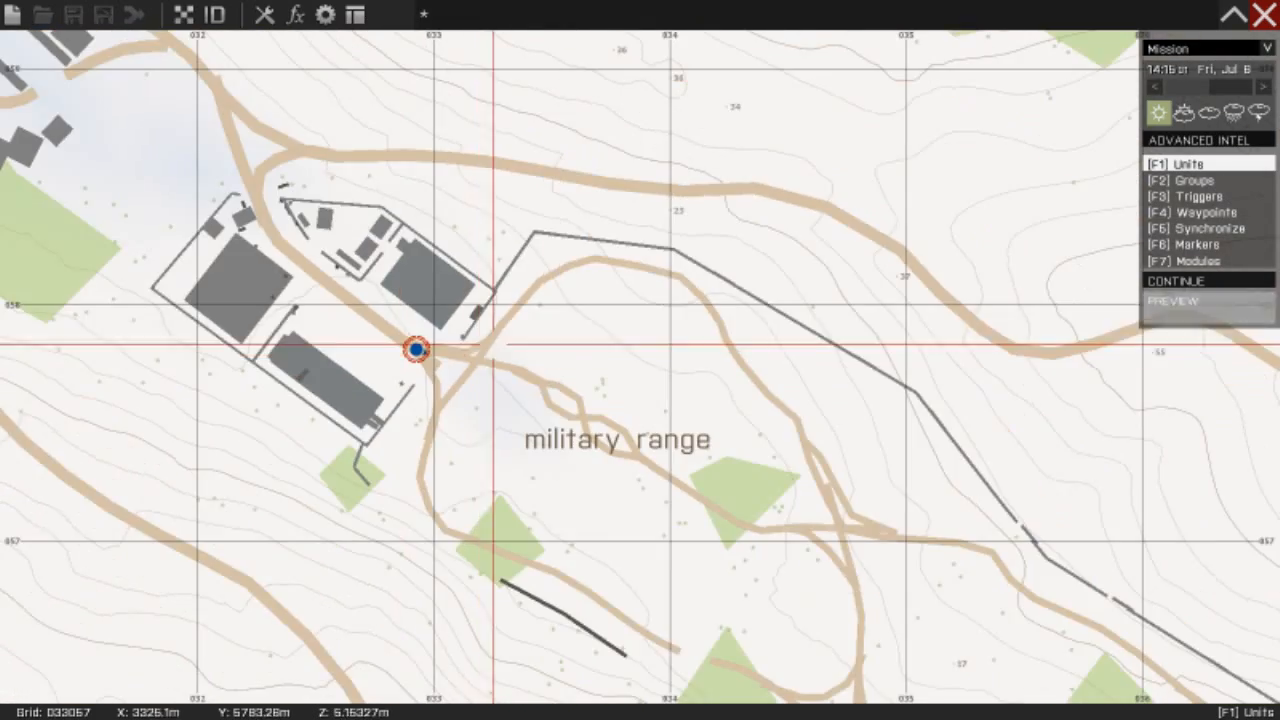
- Move the Marksman east into the forest, onto the road bend near grid 043058
{"action": "scroll", "coordinate": [493, 340], "scroll_direction": "down", "scroll_amount": 5}
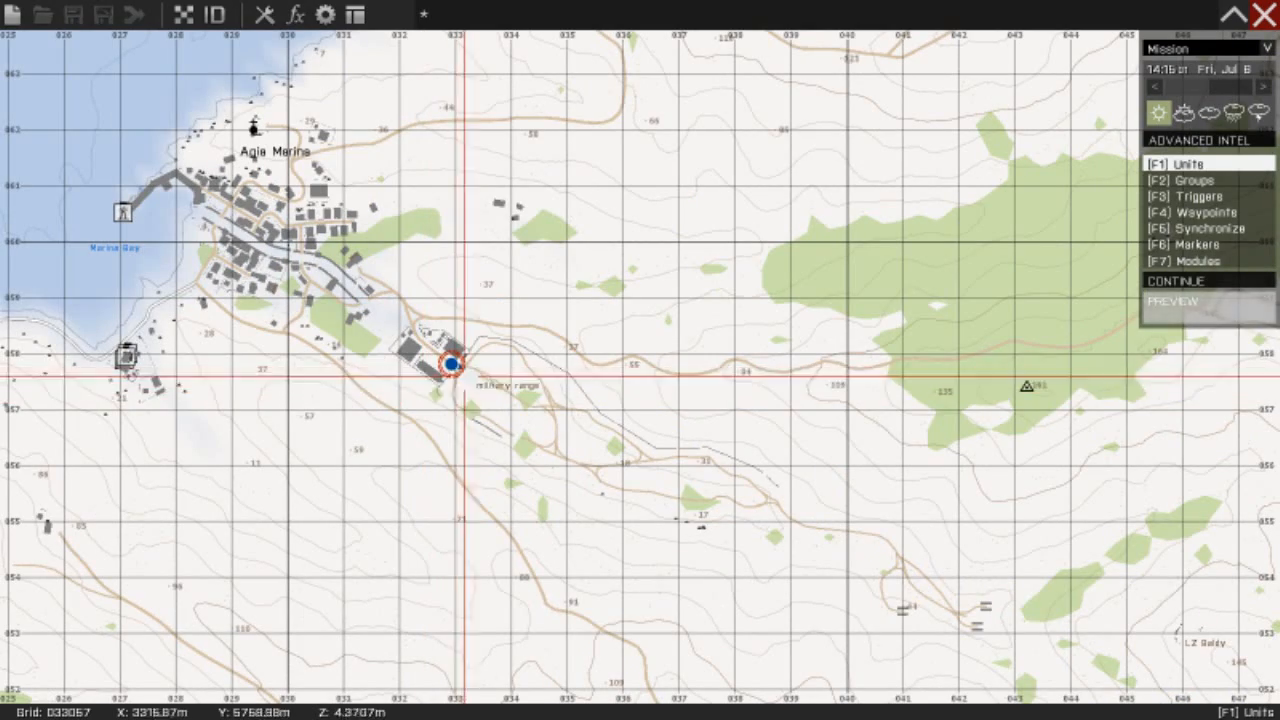
{"action": "mouse_move", "coordinate": [451, 364]}
{"action": "left_mouse_down"}
{"action": "mouse_move", "coordinate": [602, 331]}
{"action": "mouse_move", "coordinate": [987, 400]}
{"action": "mouse_move", "coordinate": [1023, 326]}
{"action": "mouse_move", "coordinate": [1090, 282]}
{"action": "mouse_move", "coordinate": [1027, 248]}
{"action": "mouse_move", "coordinate": [1083, 339]}
{"action": "left_mouse_up"}
{"action": "right_click_drag", "start_coordinate": [1102, 380], "coordinate": [661, 410]}
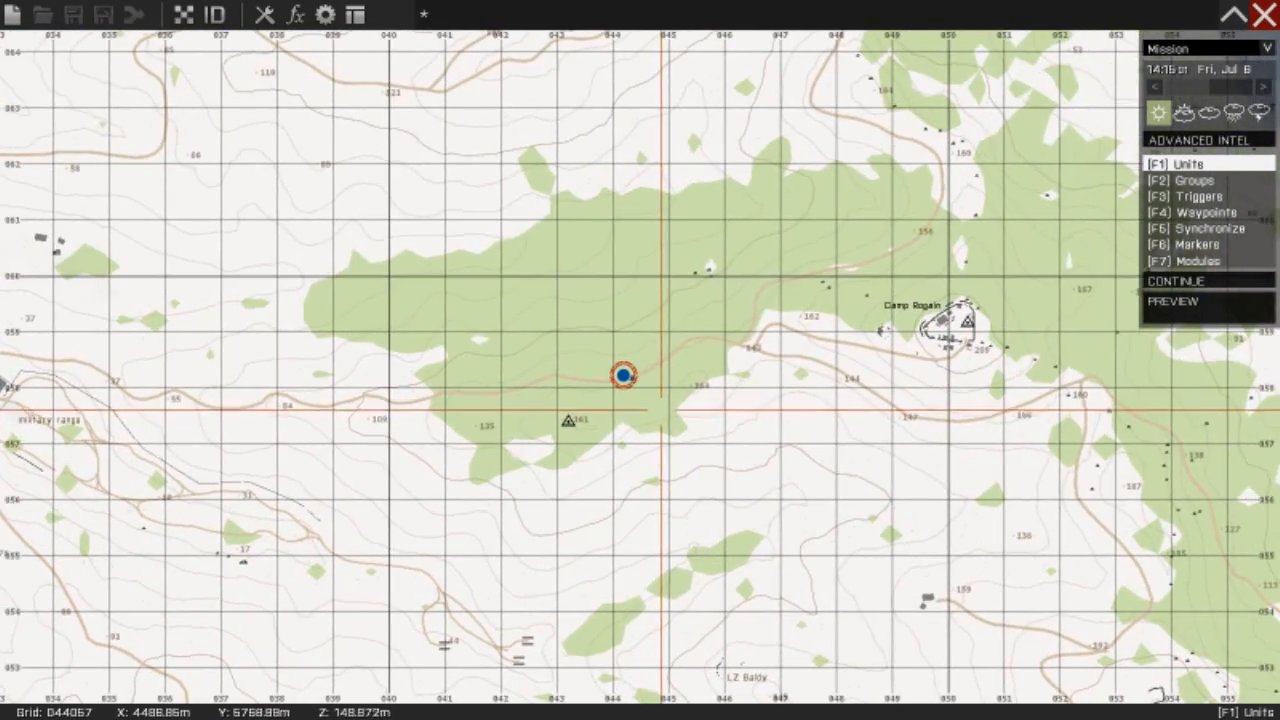
{"action": "scroll", "coordinate": [661, 410], "scroll_direction": "down", "scroll_amount": 3}
{"action": "scroll", "coordinate": [609, 397], "scroll_direction": "up", "scroll_amount": 8}
{"action": "left_click_drag", "start_coordinate": [639, 374], "coordinate": [362, 404]}
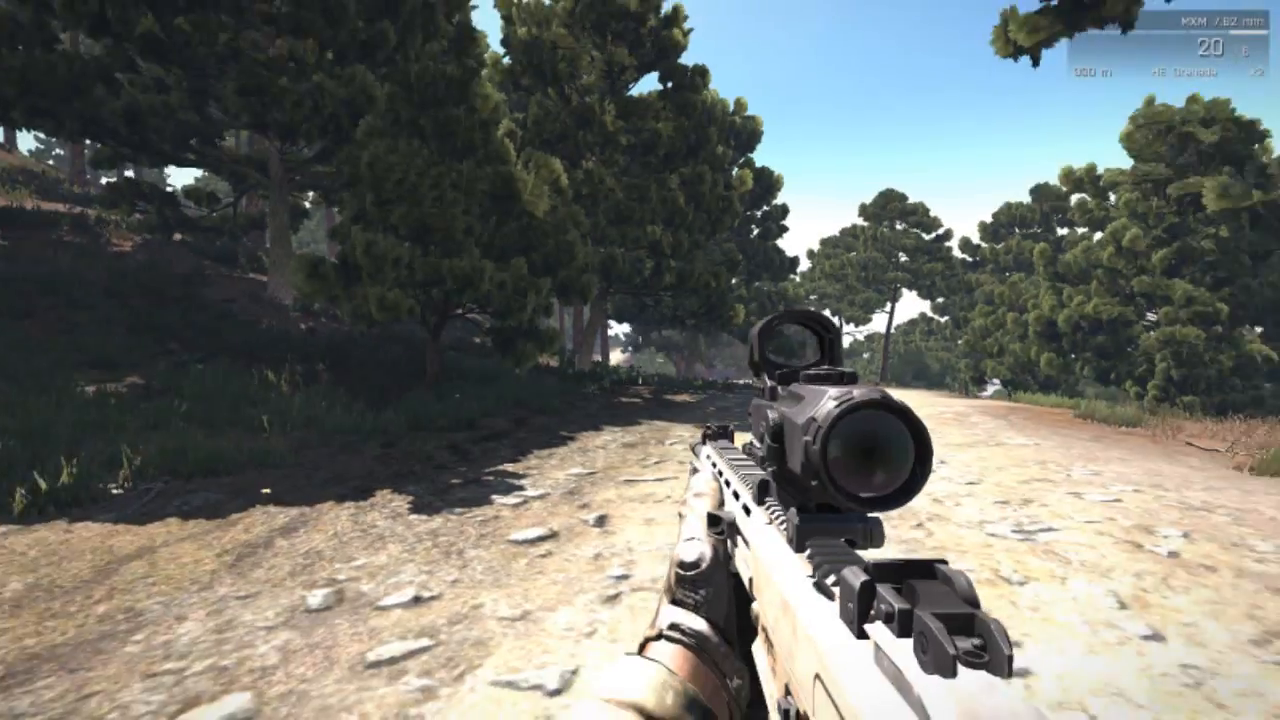
- Leave the mission preview and turn the Marksman to face roughly west, at an azimuth of about -77.9
{"action": "key", "text": "Escape"}
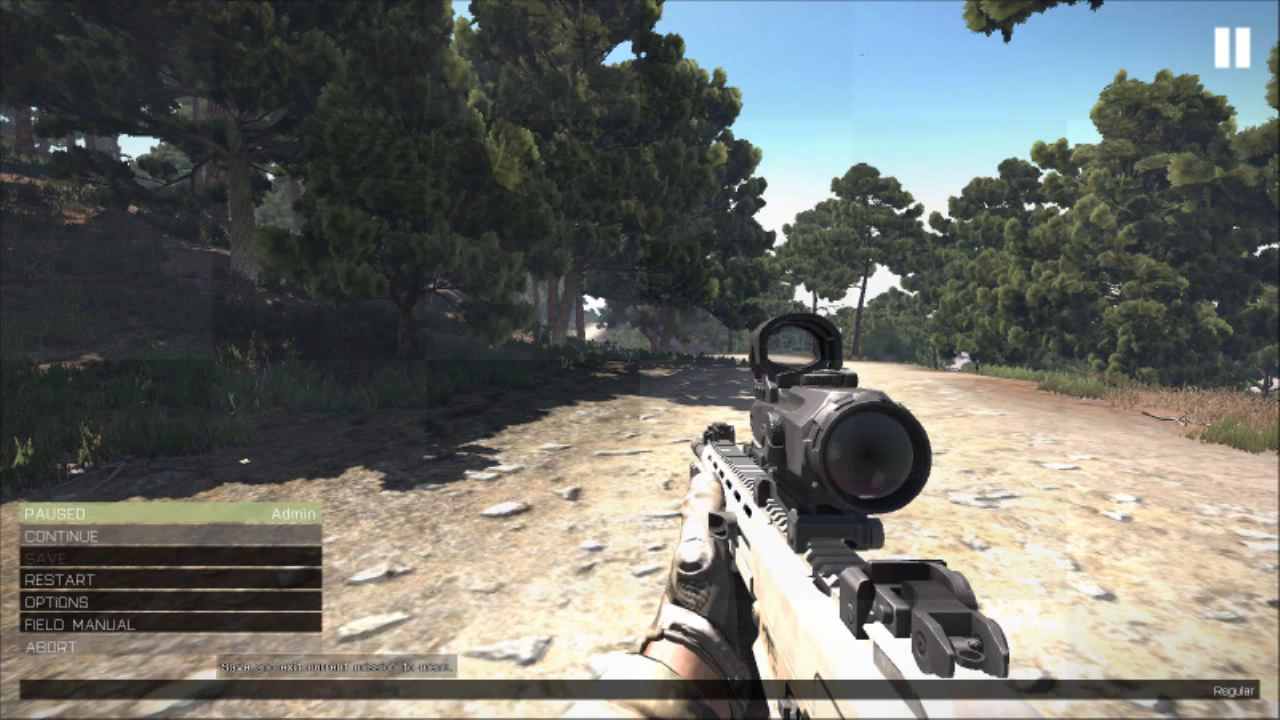
{"action": "left_click", "coordinate": [540, 345]}
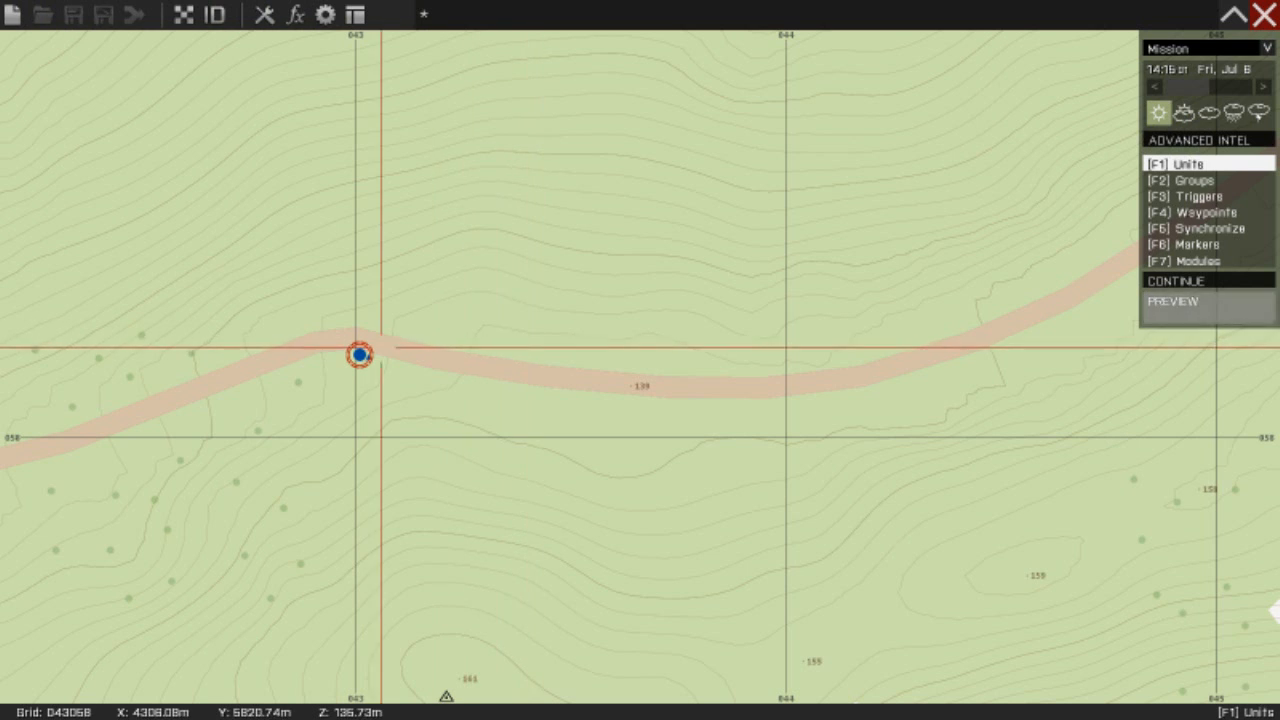
{"action": "right_click_drag", "start_coordinate": [357, 354], "coordinate": [549, 346]}
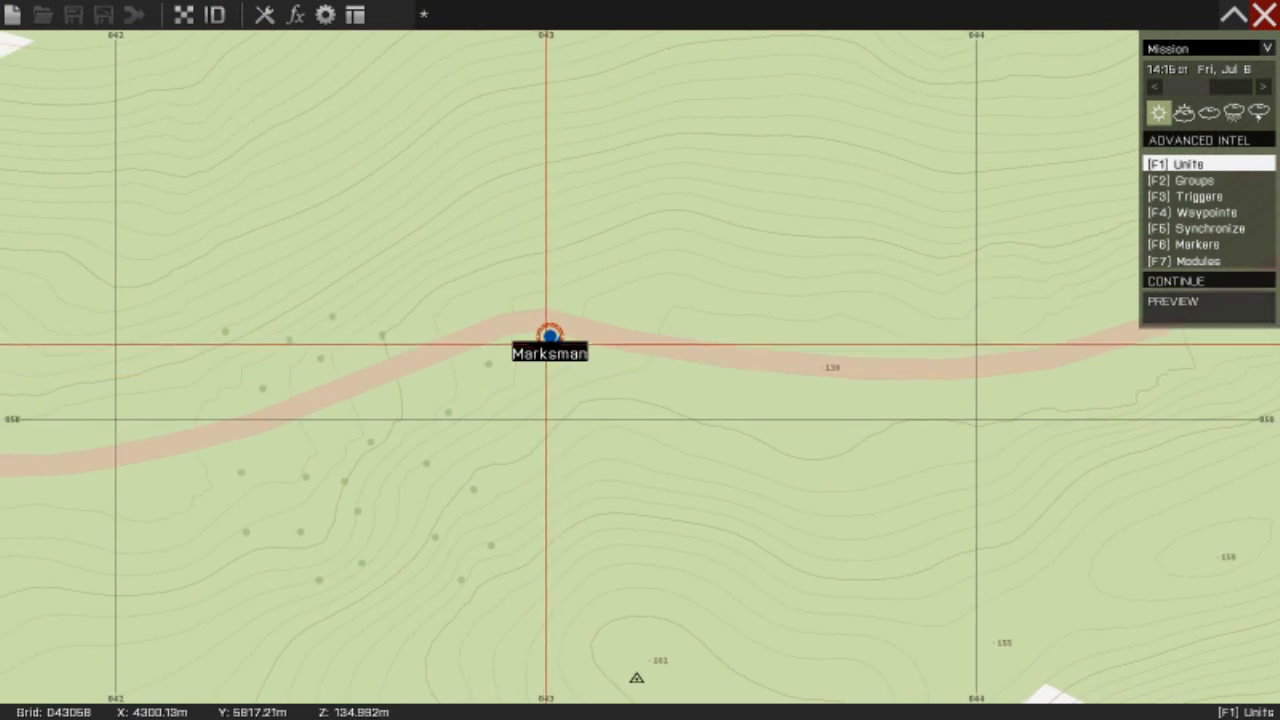
{"action": "scroll", "coordinate": [549, 346], "scroll_direction": "up", "scroll_amount": 2}
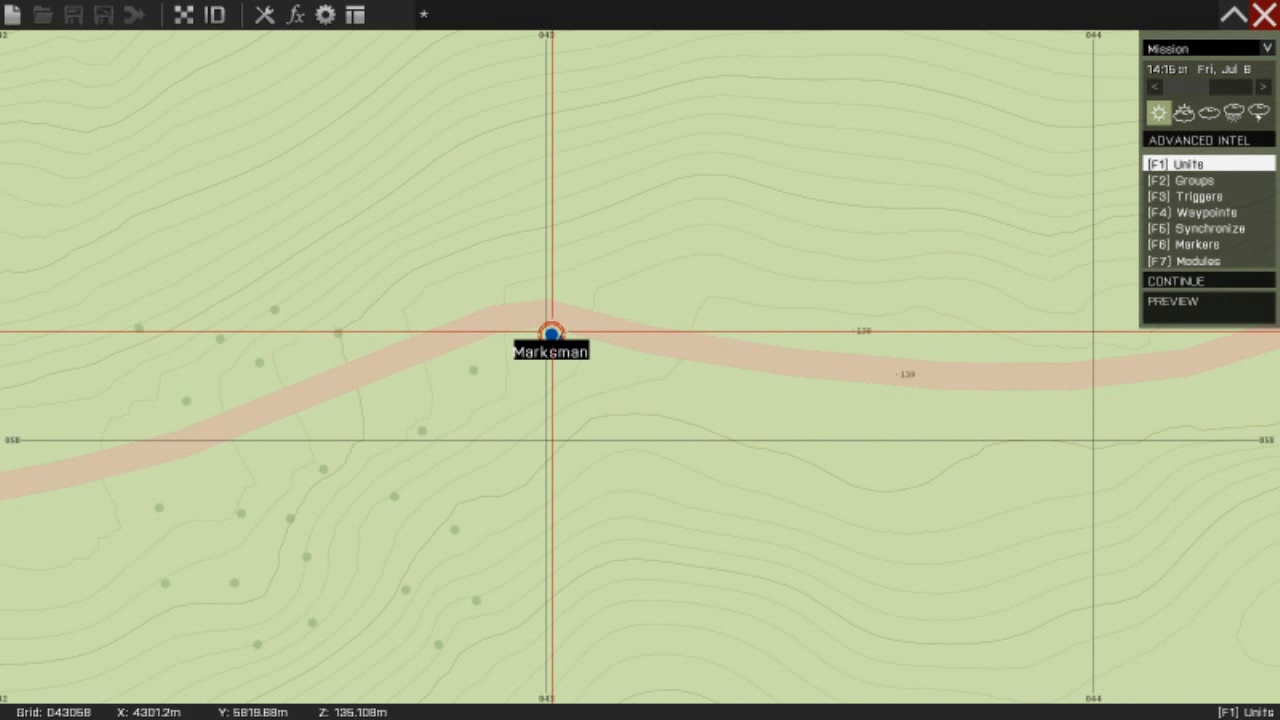
{"action": "double_click", "coordinate": [552, 334]}
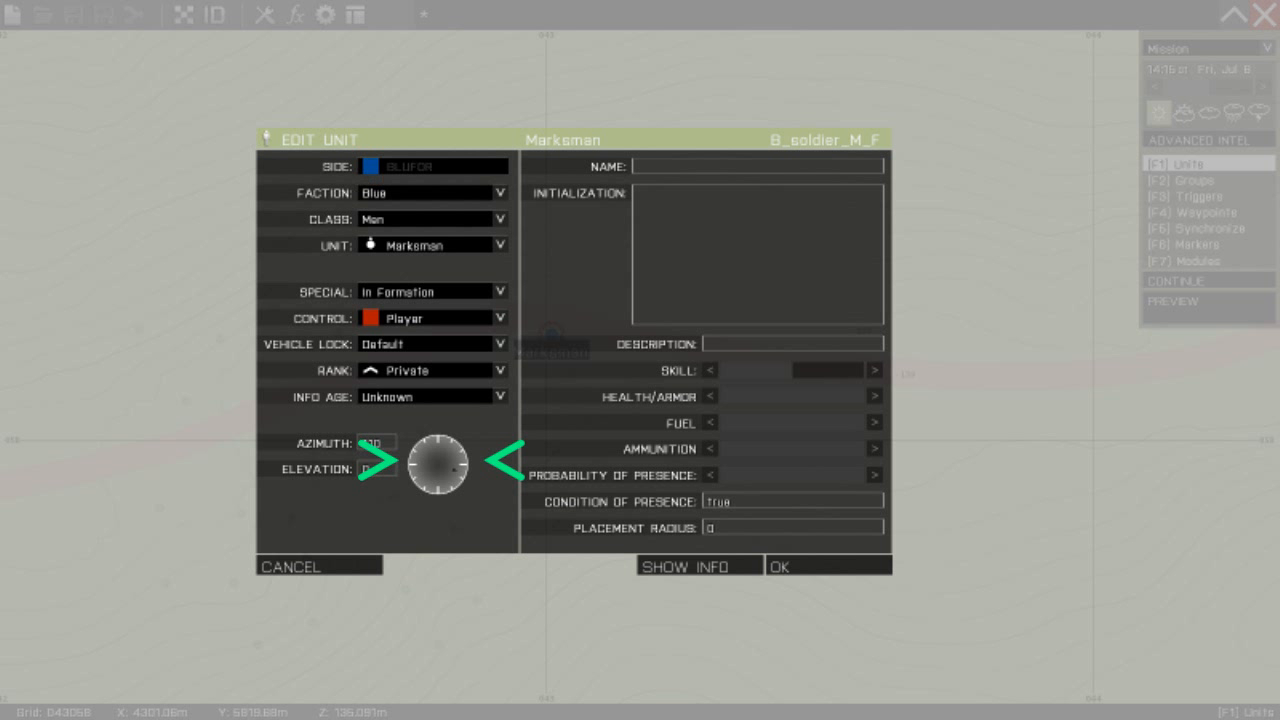
{"action": "left_click", "coordinate": [828, 566]}
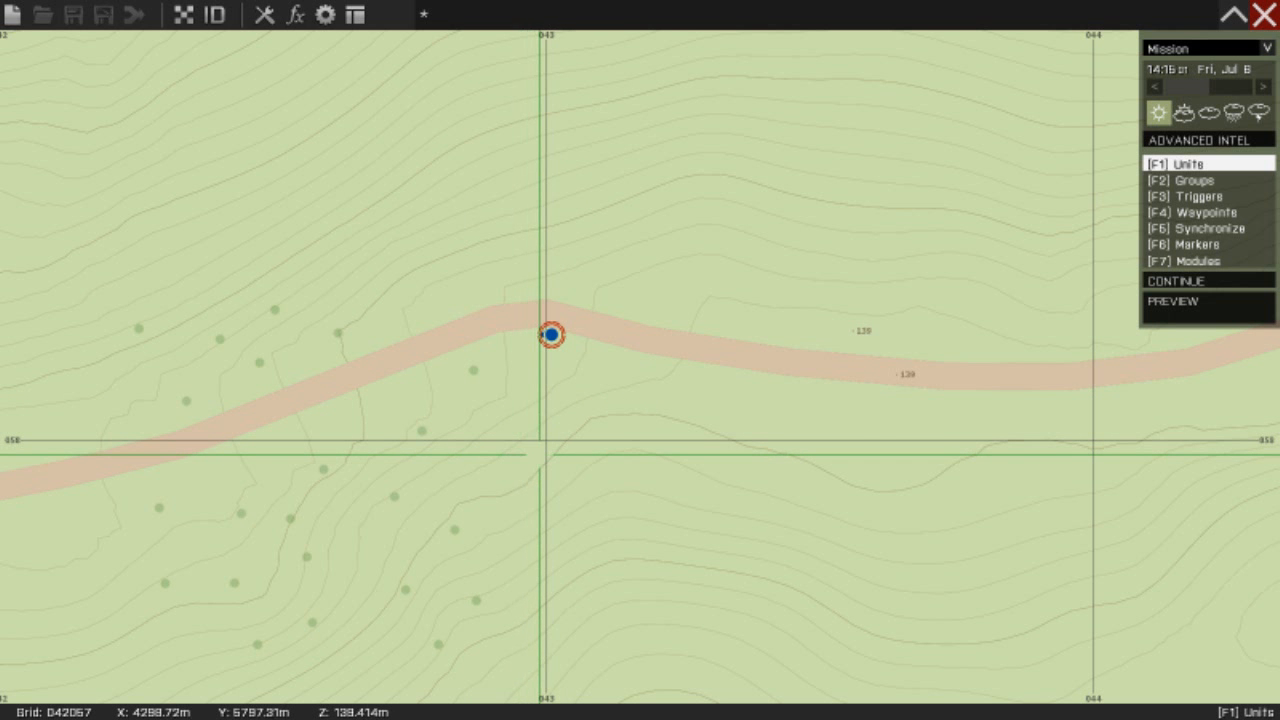
- Move the Marksman east to just south of the forest road near grid 044058 and change the unit type to Explosive Specialist
{"action": "scroll", "coordinate": [551, 334], "scroll_direction": "down", "scroll_amount": 3}
{"action": "left_click_drag", "start_coordinate": [543, 334], "coordinate": [931, 374]}
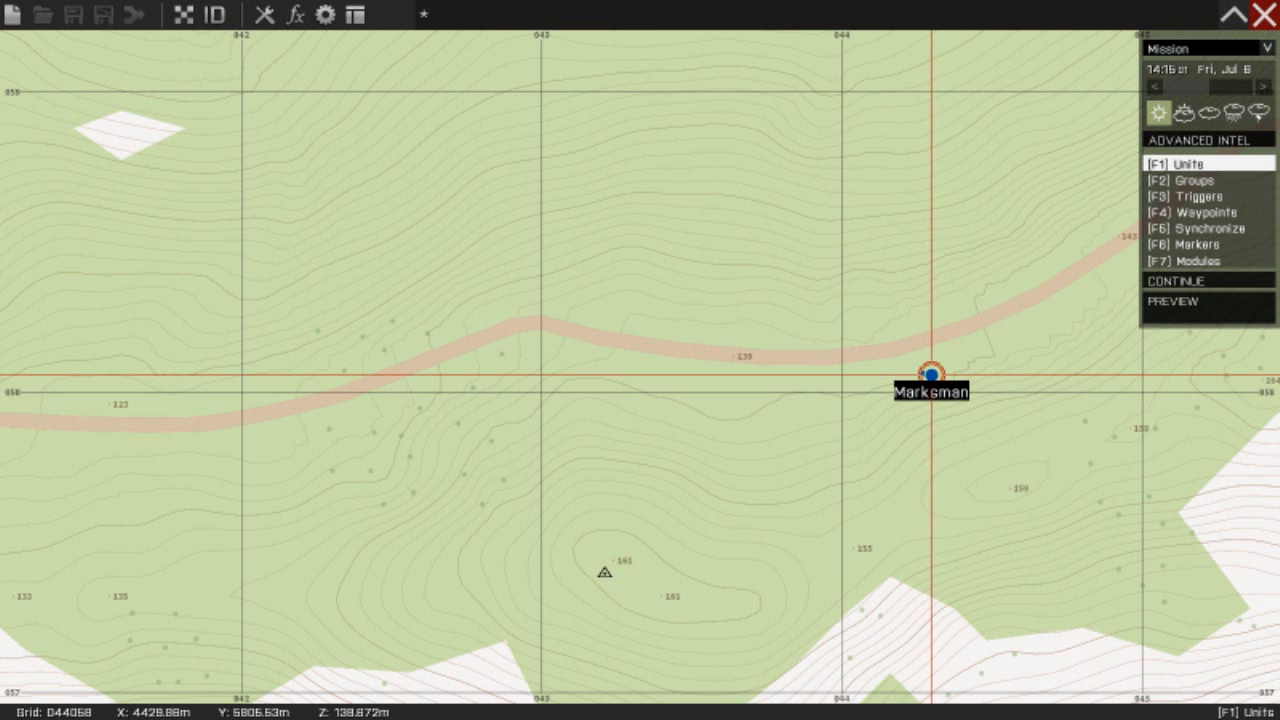
{"action": "double_click", "coordinate": [931, 376]}
{"action": "left_click", "coordinate": [500, 245]}
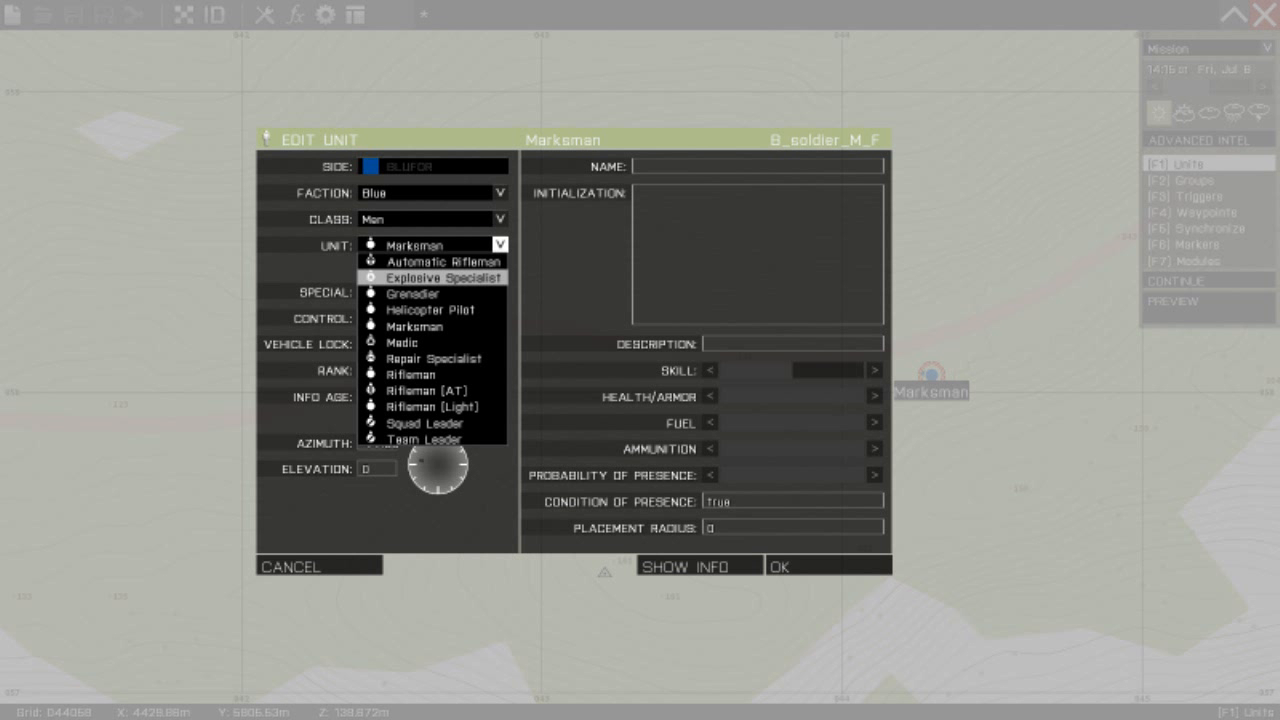
{"action": "left_click", "coordinate": [440, 277]}
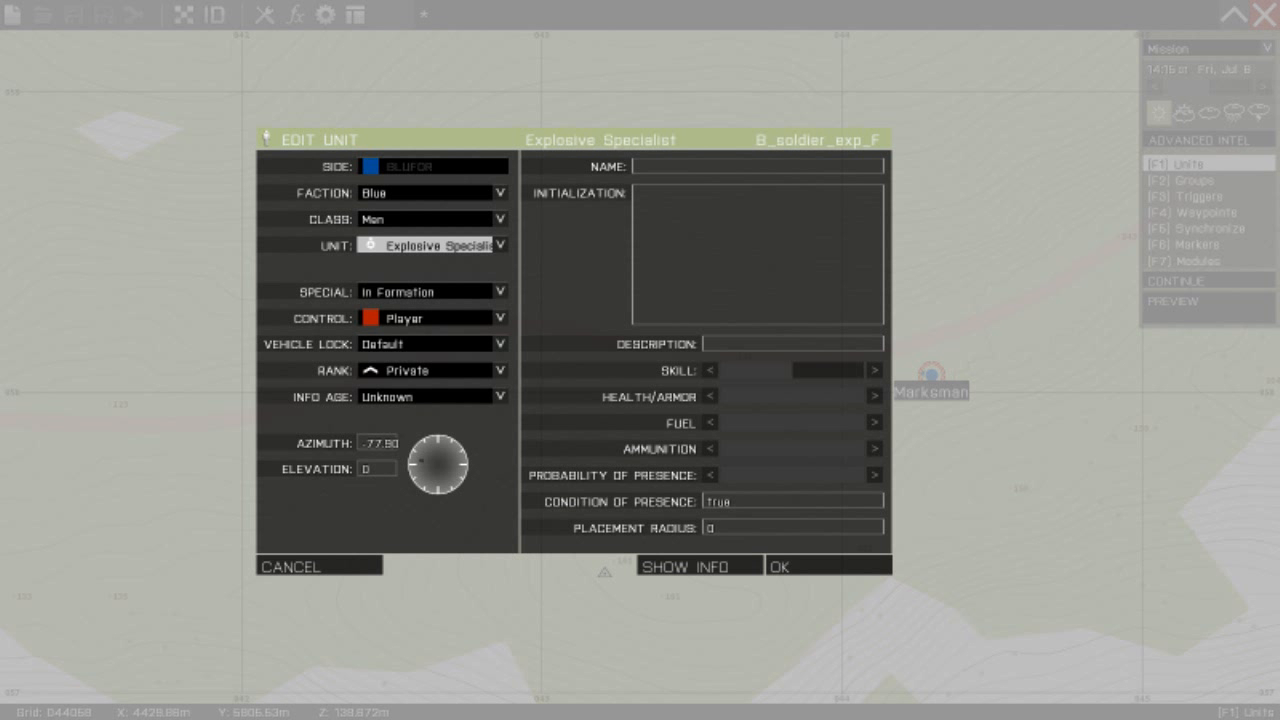
{"action": "left_click", "coordinate": [828, 566]}
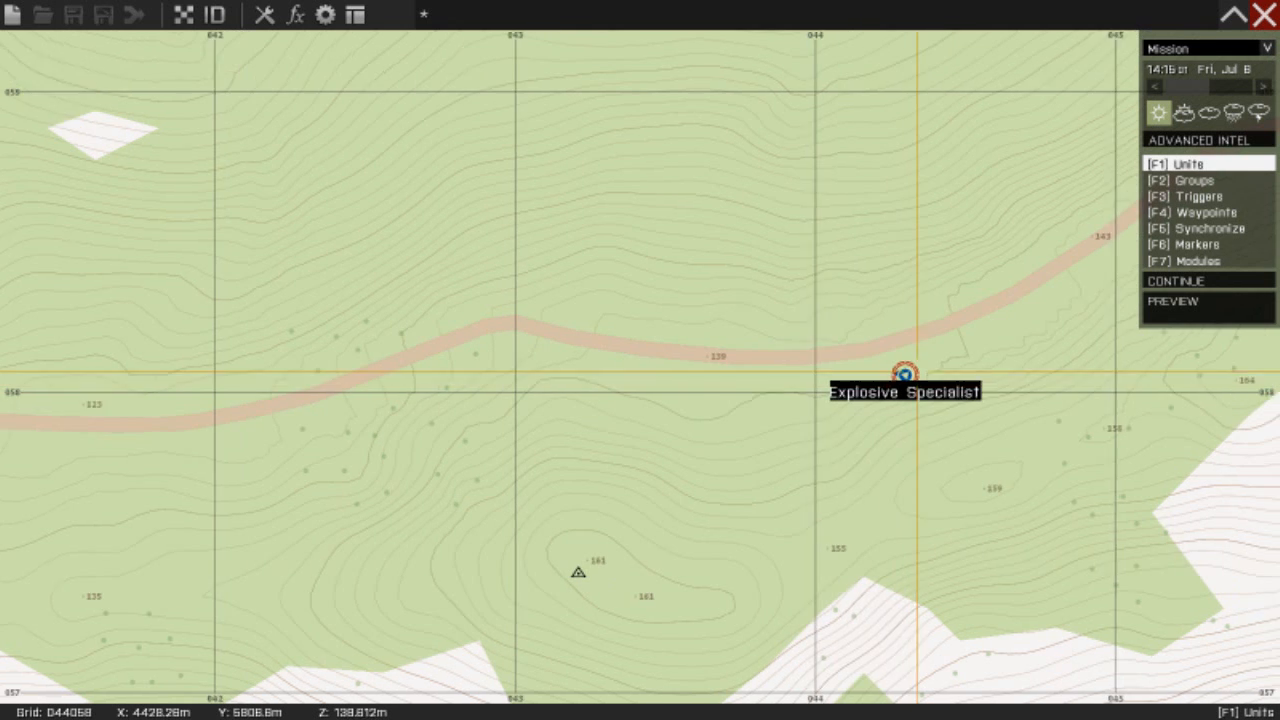
- Set the mission's start time to 5:55 in the advanced intel settings
{"action": "right_click_drag", "start_coordinate": [933, 372], "coordinate": [754, 379]}
{"action": "right_click_drag", "start_coordinate": [611, 363], "coordinate": [485, 372]}
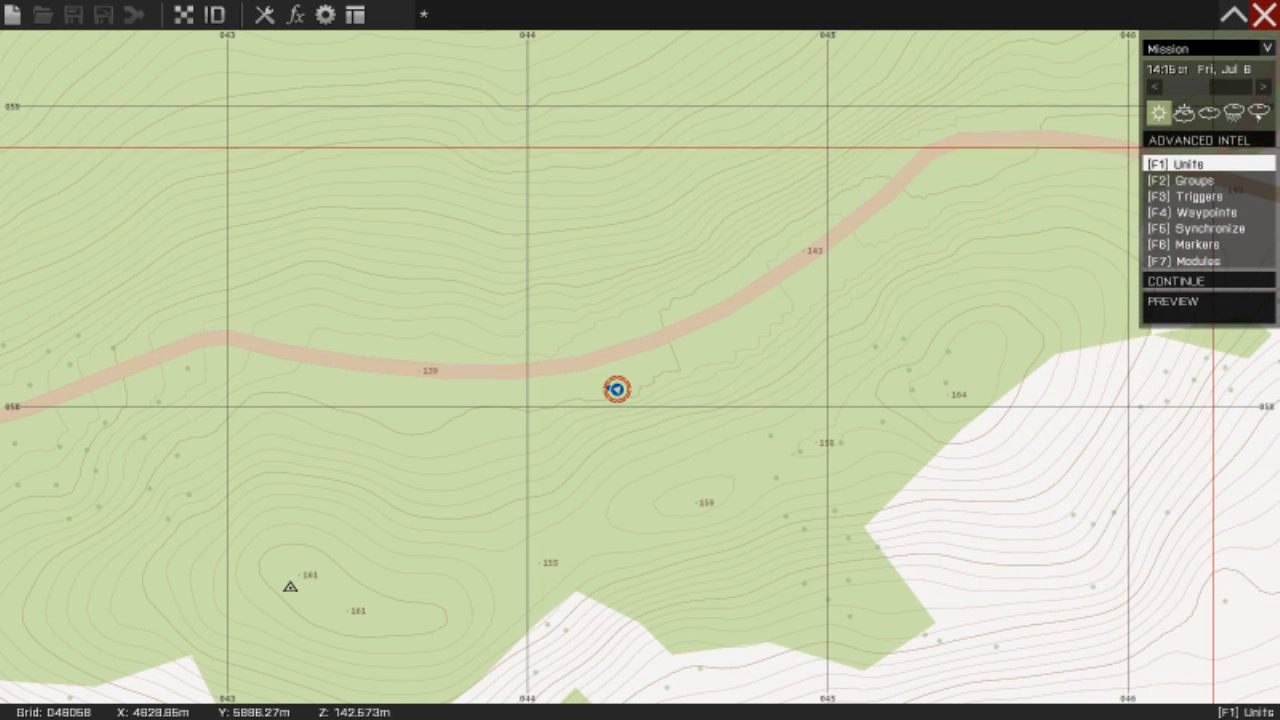
{"action": "left_click", "coordinate": [1147, 140]}
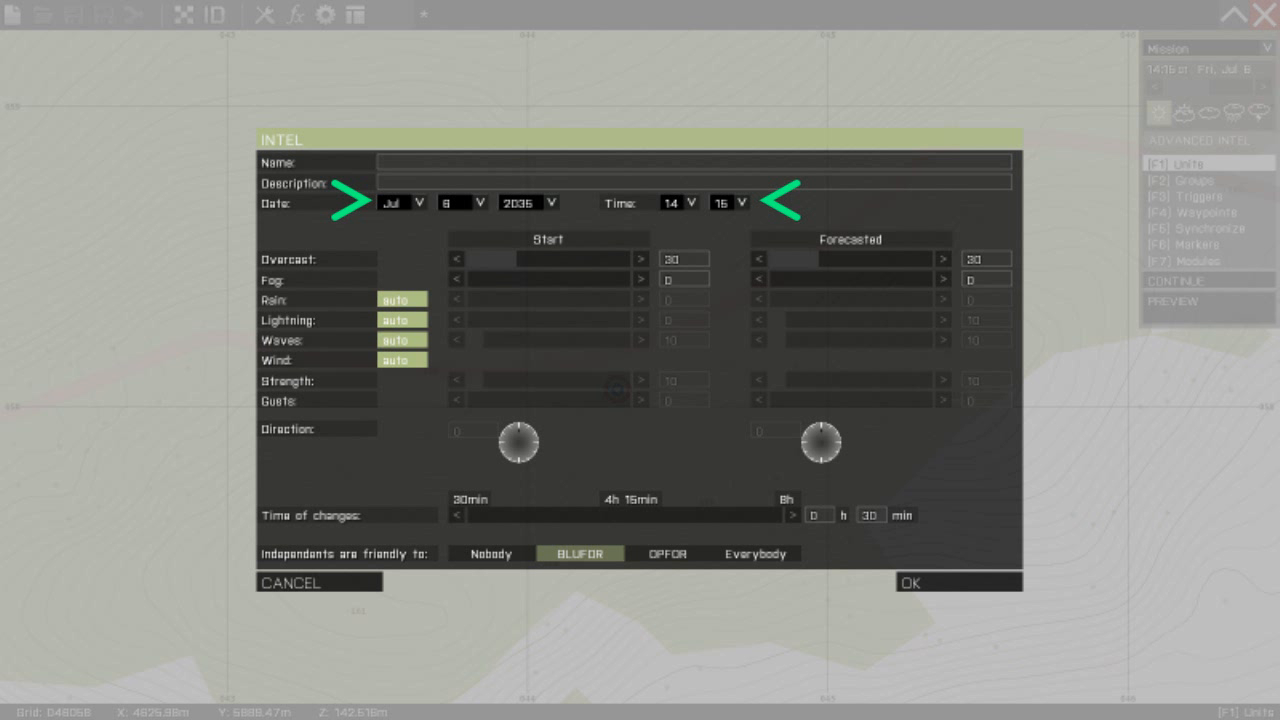
{"action": "left_click", "coordinate": [690, 202]}
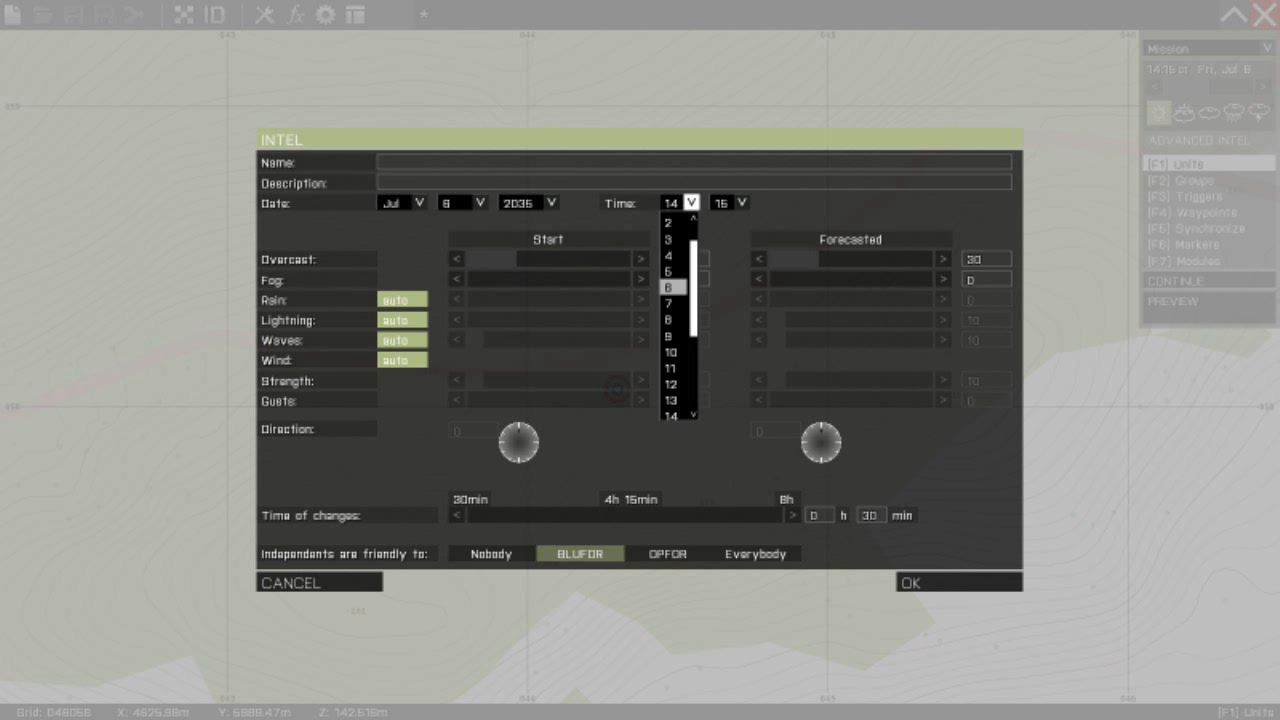
{"action": "left_click", "coordinate": [668, 287]}
{"action": "left_click", "coordinate": [741, 202]}
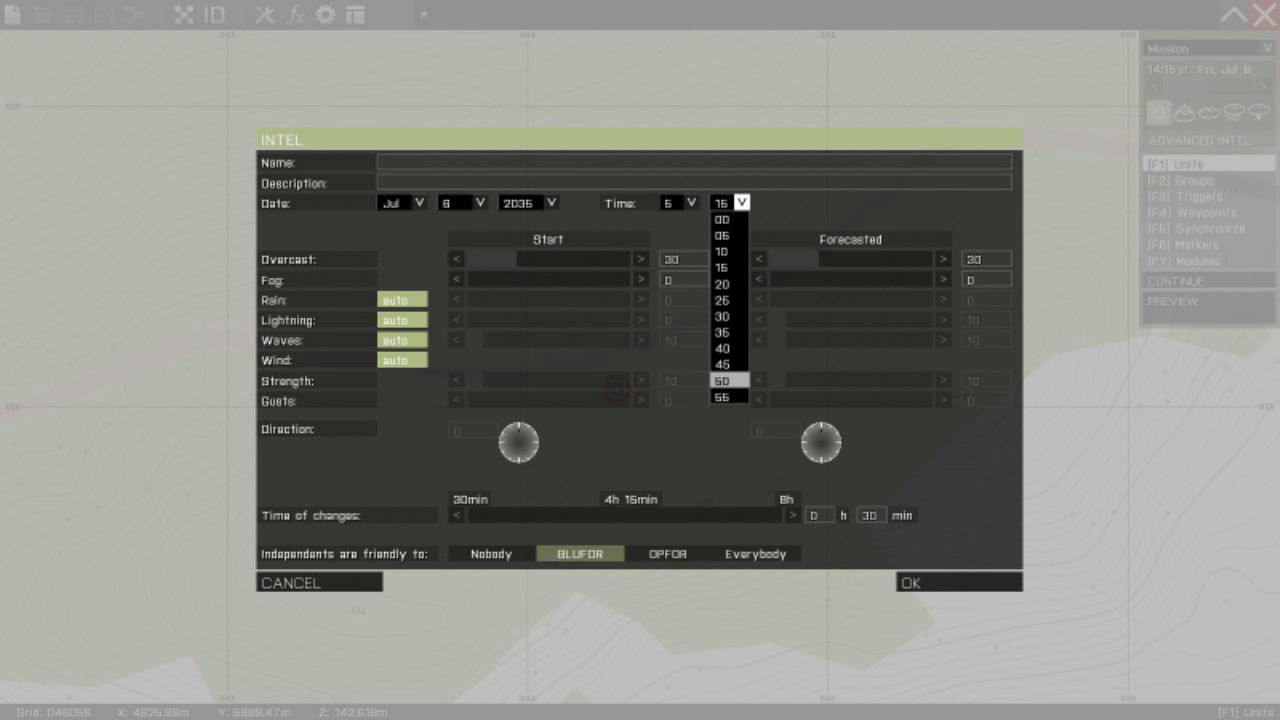
{"action": "left_click", "coordinate": [722, 397]}
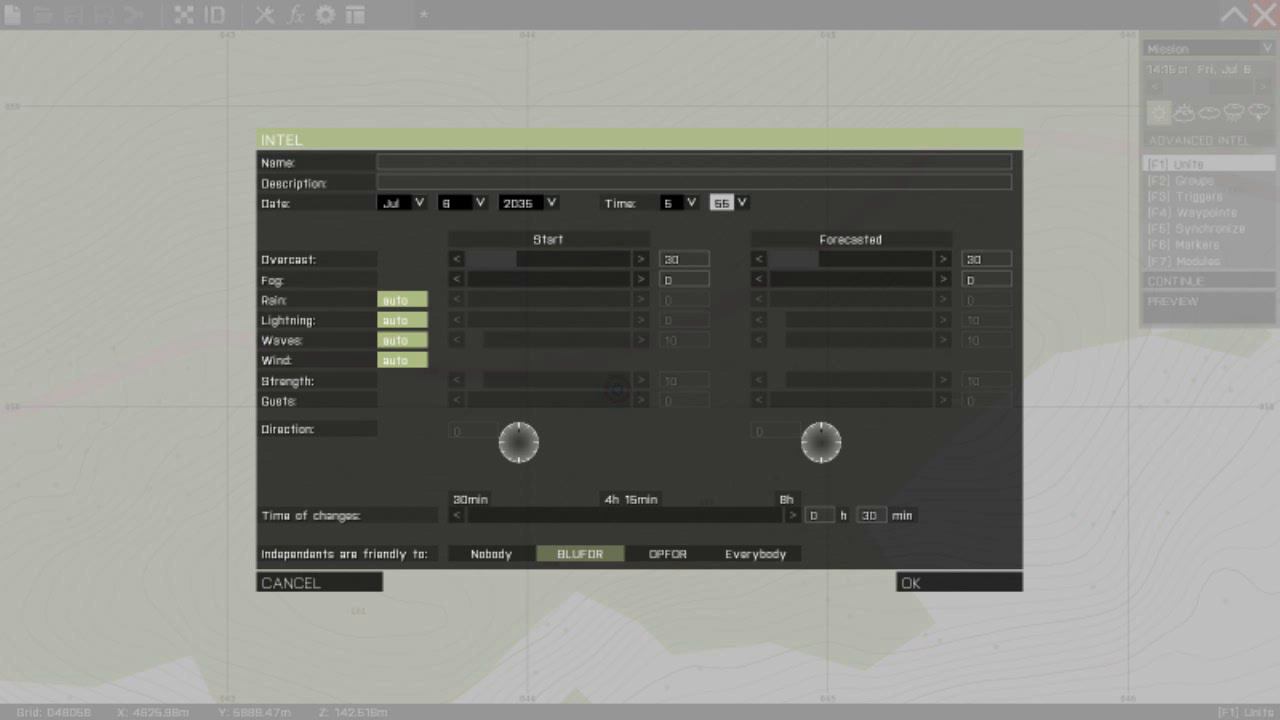
{"action": "left_click", "coordinate": [958, 582]}
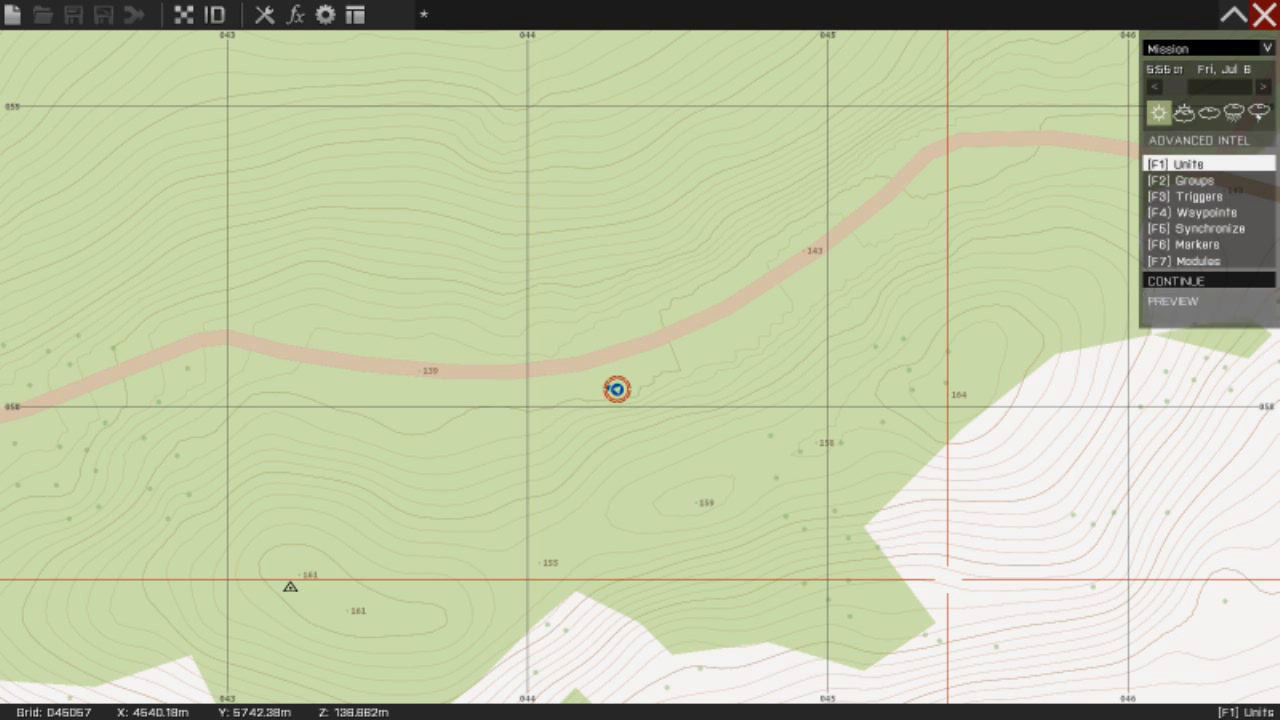
{"action": "right_click_drag", "start_coordinate": [616, 389], "coordinate": [884, 390]}
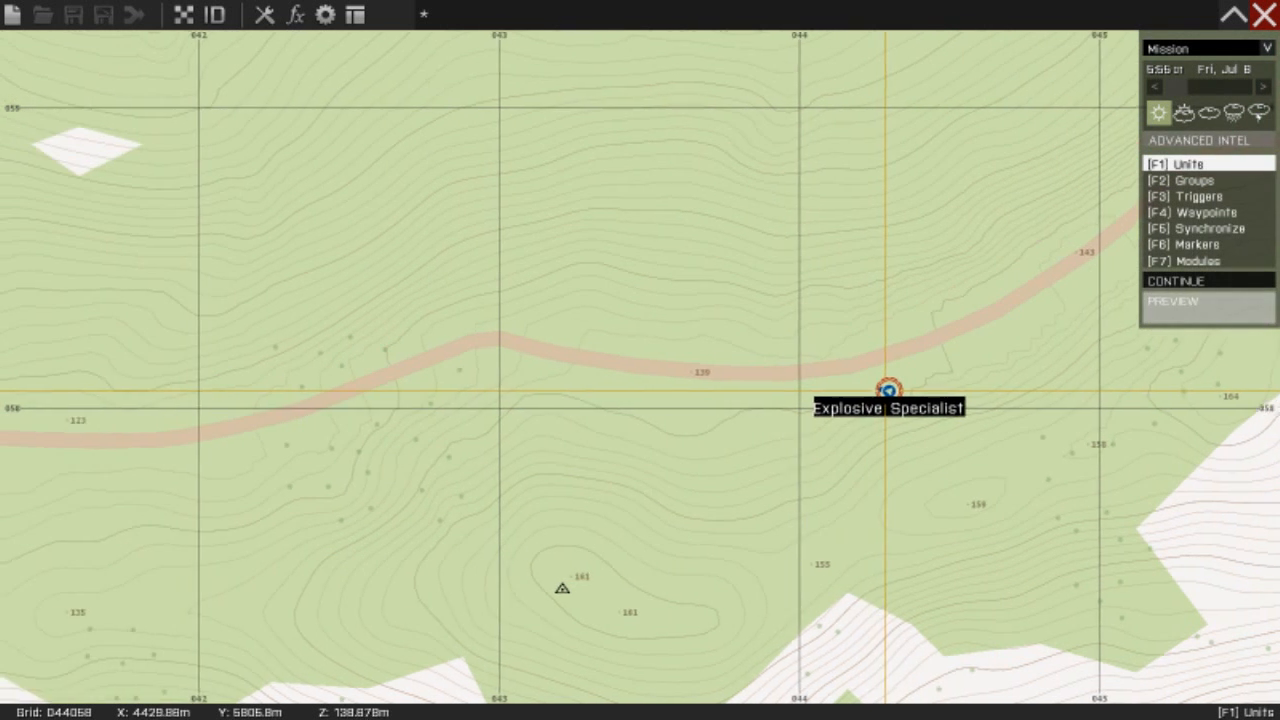
{"action": "scroll", "coordinate": [888, 390], "scroll_direction": "up", "scroll_amount": 2}
{"action": "scroll", "coordinate": [1055, 370], "scroll_direction": "down", "scroll_amount": 3}
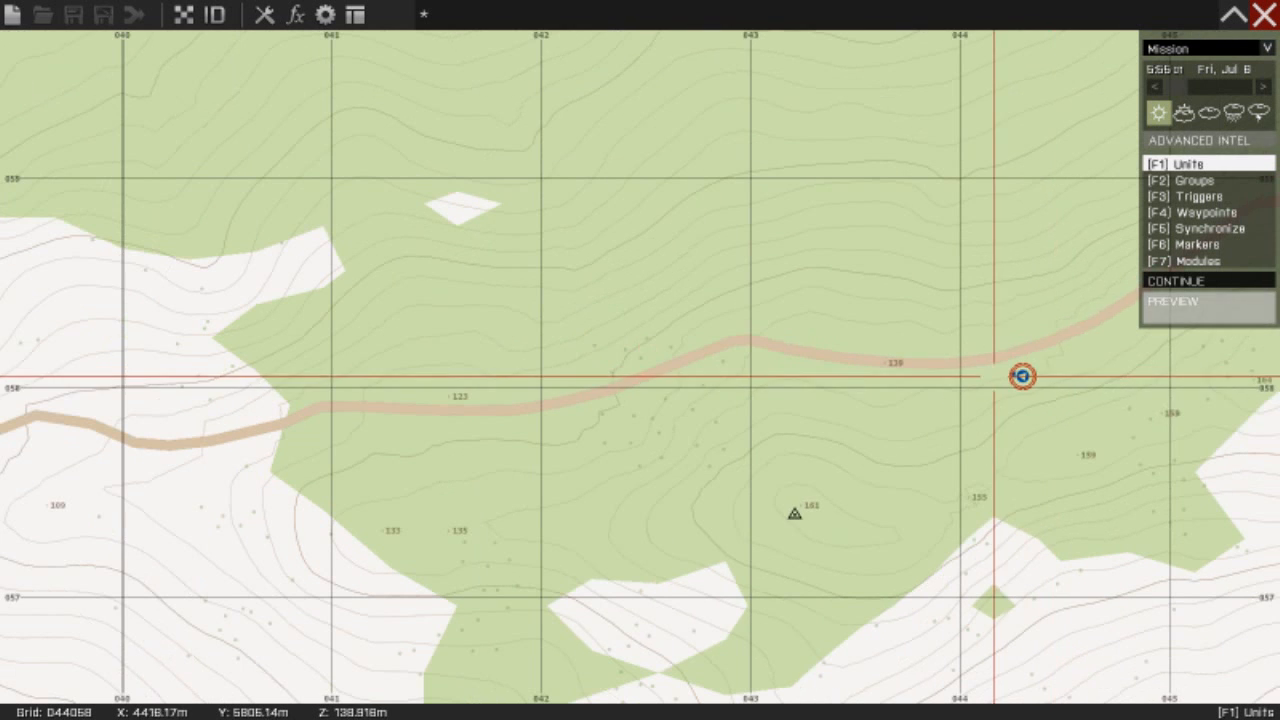
{"action": "right_click_drag", "start_coordinate": [1055, 370], "coordinate": [1226, 349]}
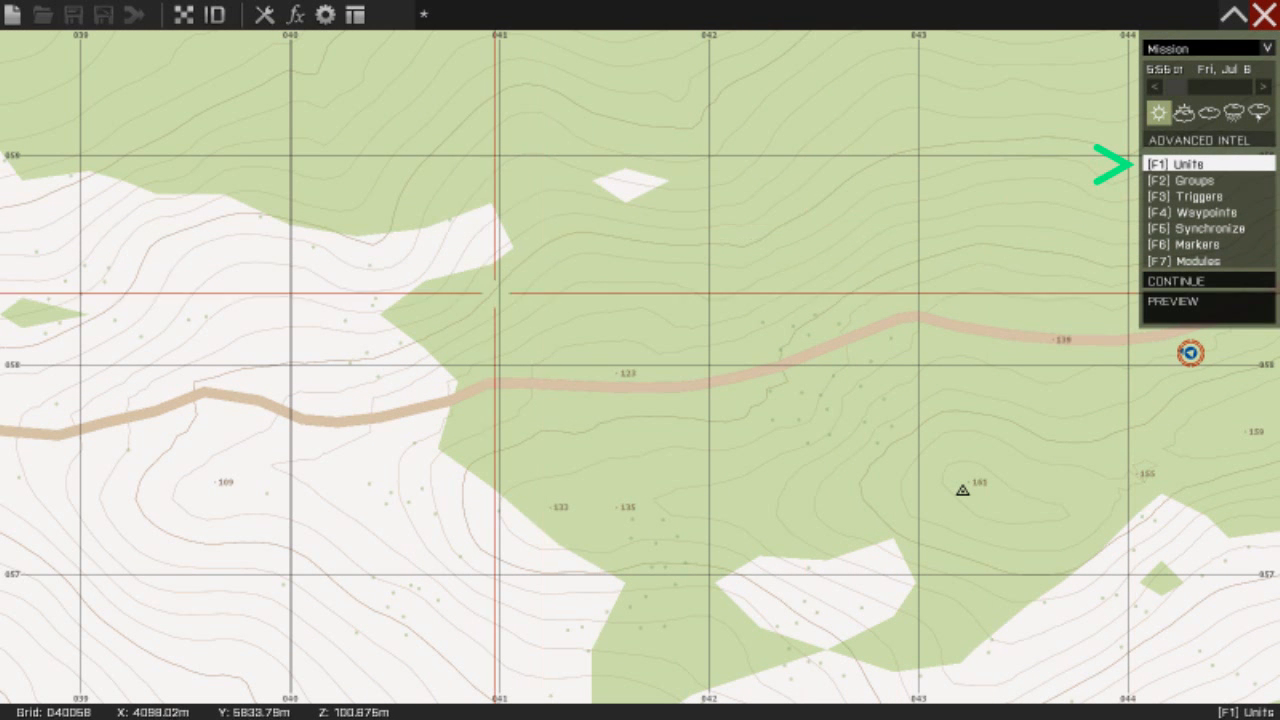
{"action": "double_click", "coordinate": [394, 414]}
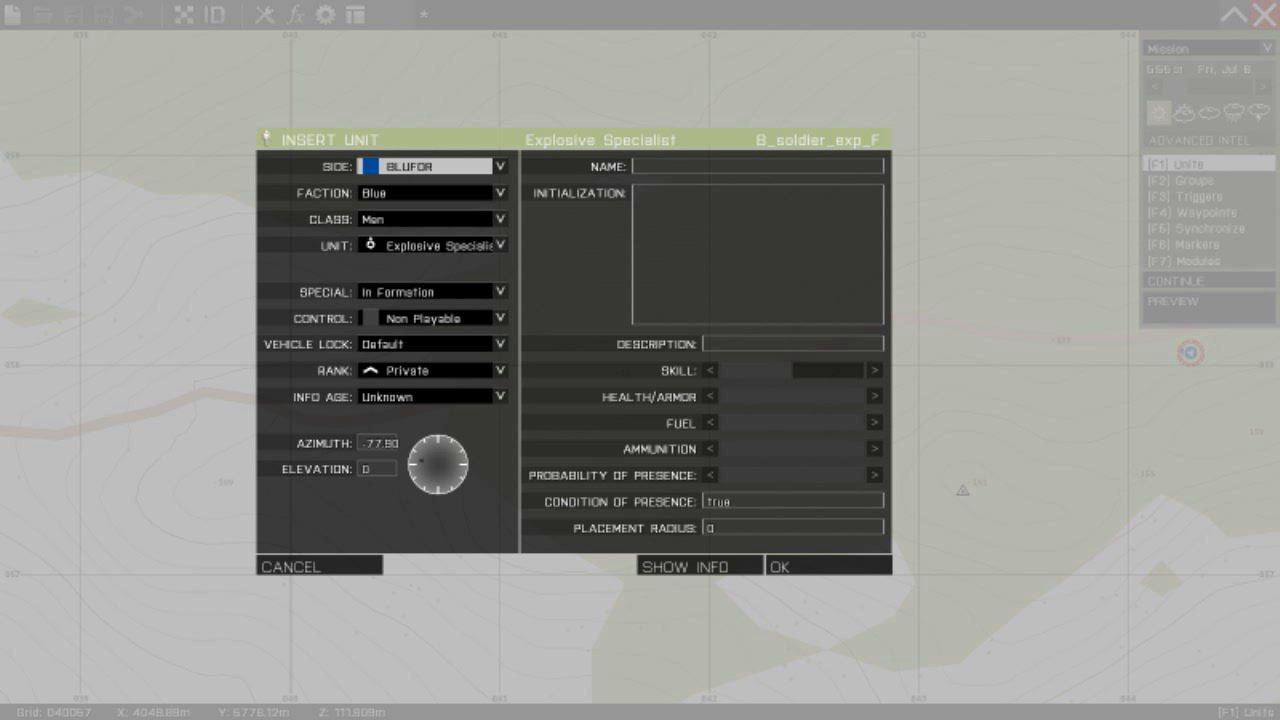
{"action": "left_click", "coordinate": [430, 166]}
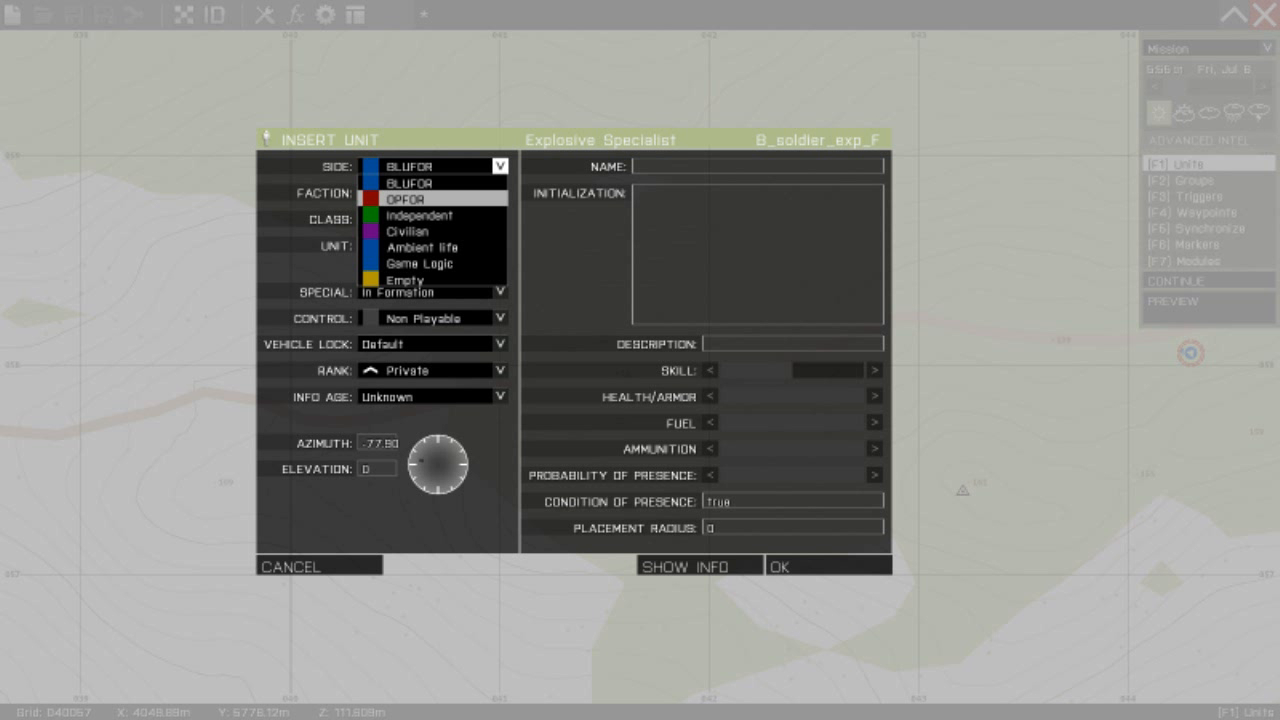
{"action": "left_click", "coordinate": [420, 199]}
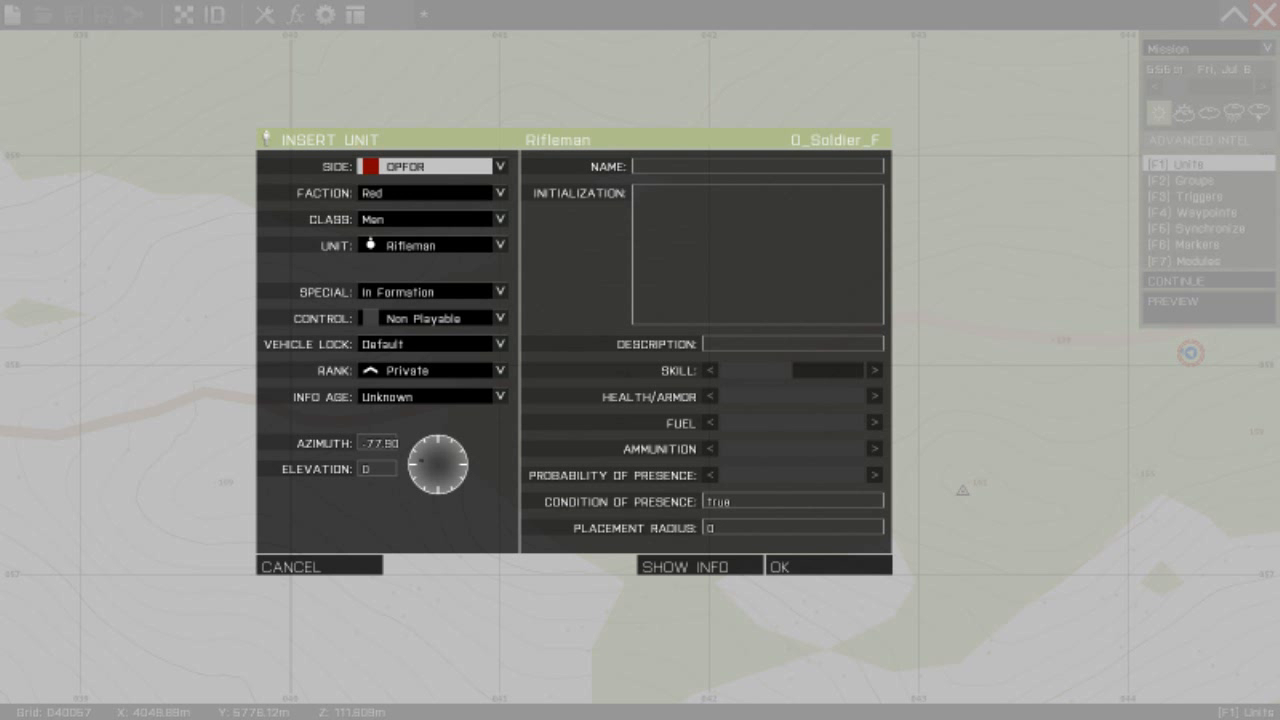
{"action": "key", "text": "Escape"}
- Insert an OPFOR Red Motorized Infantry group, Motorized Team, on the road at the forest's western edge near grid 040057, with azimuth 70
{"action": "key", "text": "F2"}
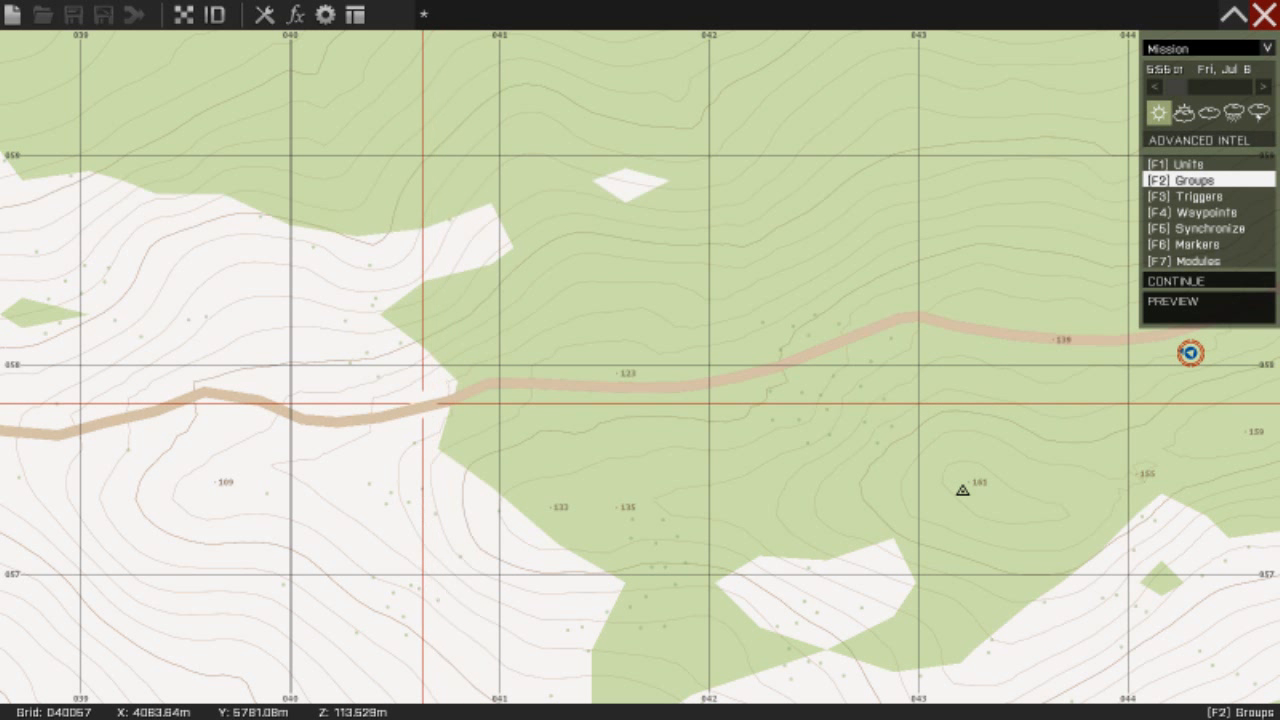
{"action": "double_click", "coordinate": [466, 404]}
{"action": "left_click", "coordinate": [500, 166]}
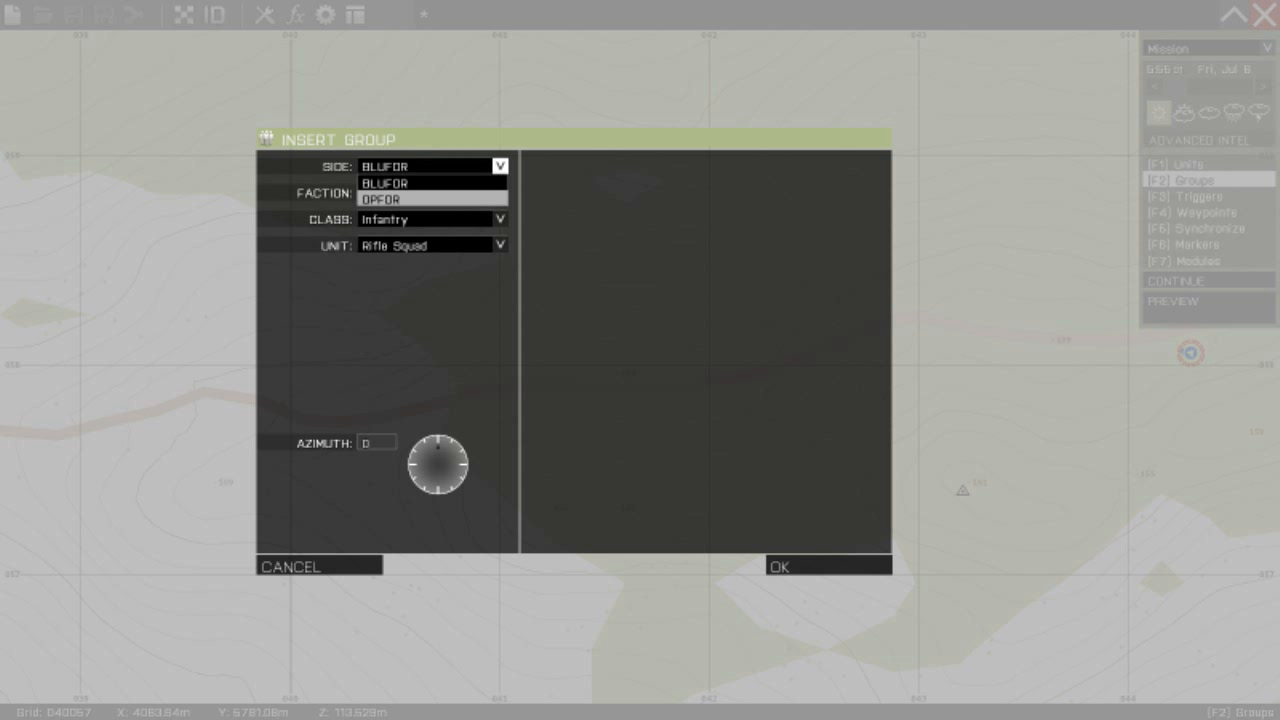
{"action": "left_click", "coordinate": [432, 199]}
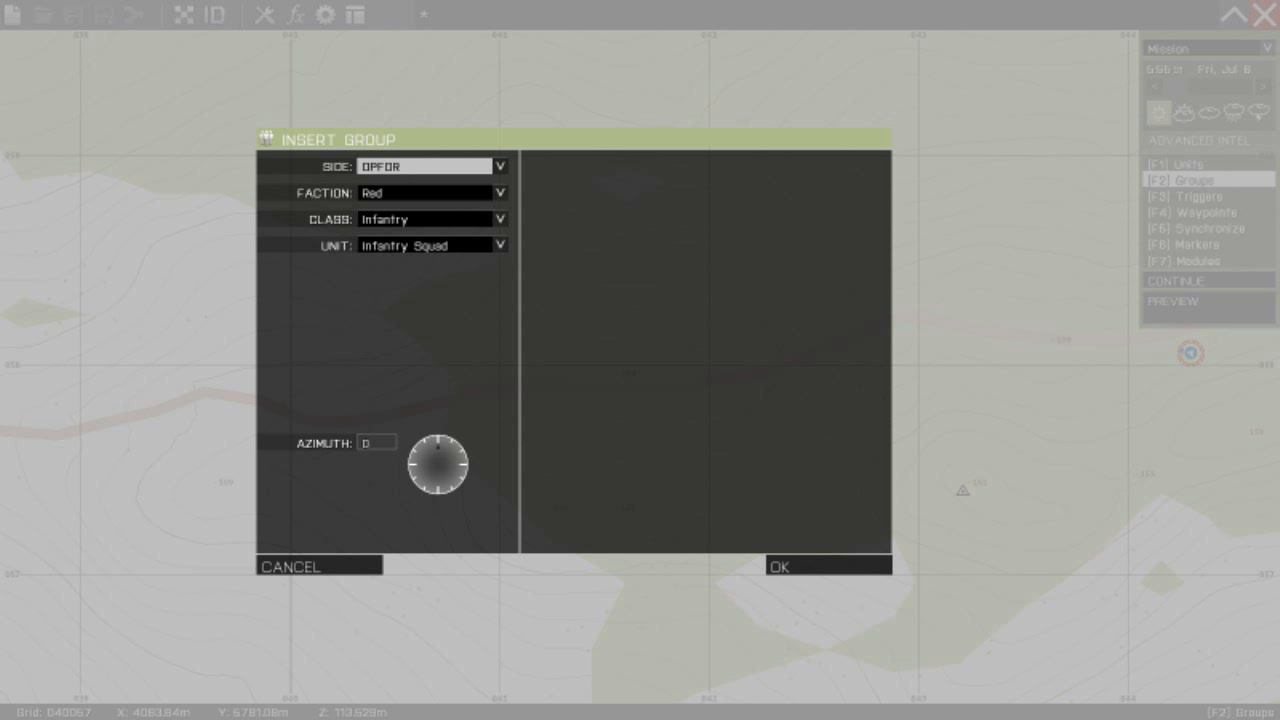
{"action": "left_click", "coordinate": [500, 219]}
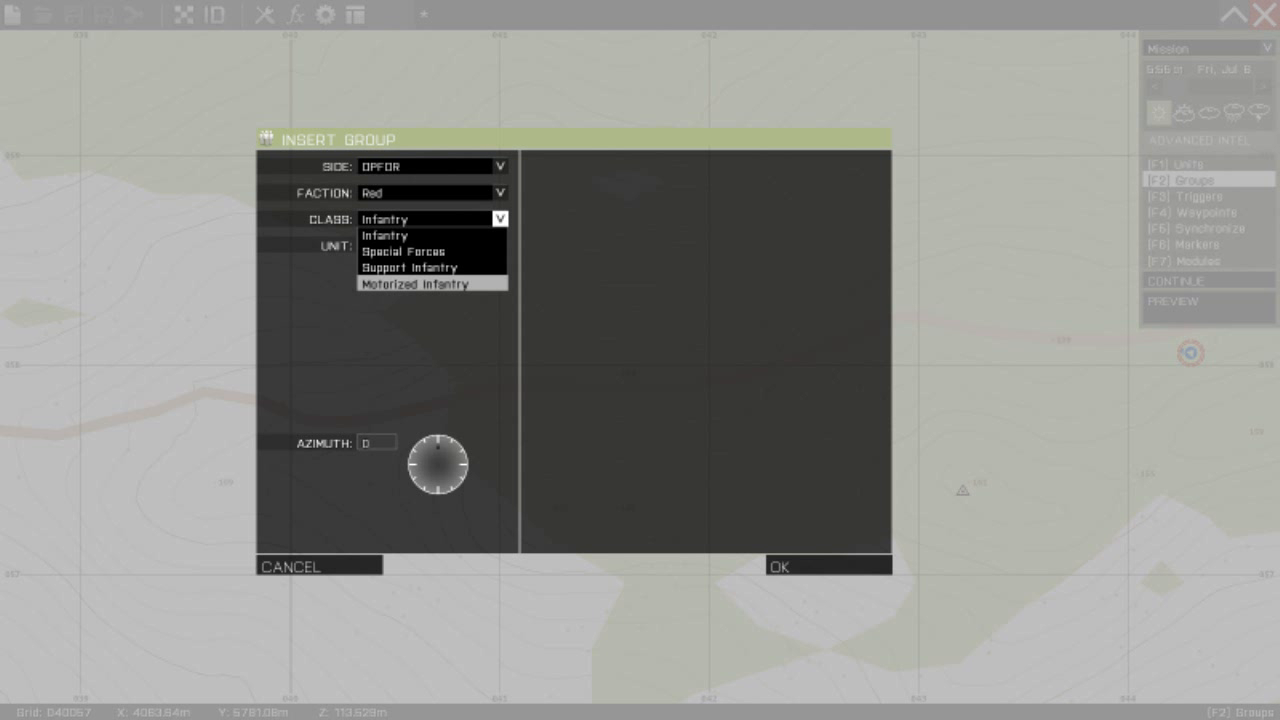
{"action": "left_click", "coordinate": [415, 284]}
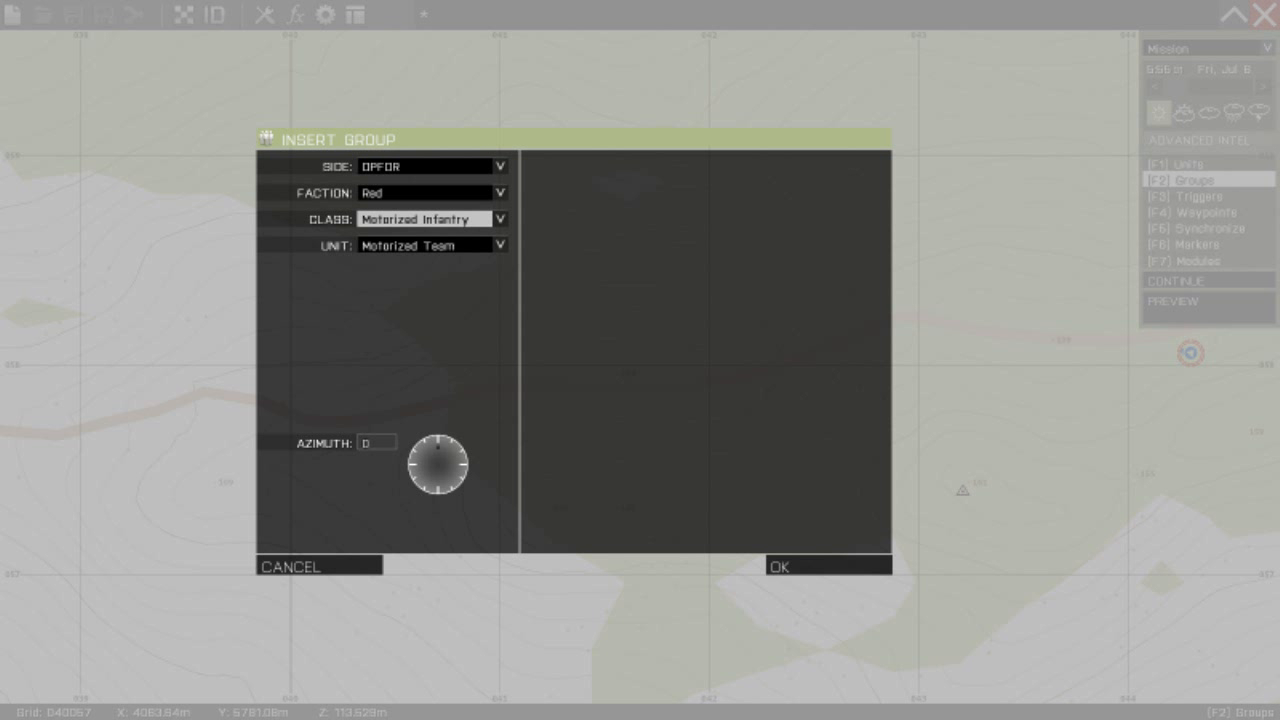
{"action": "left_click", "coordinate": [500, 245]}
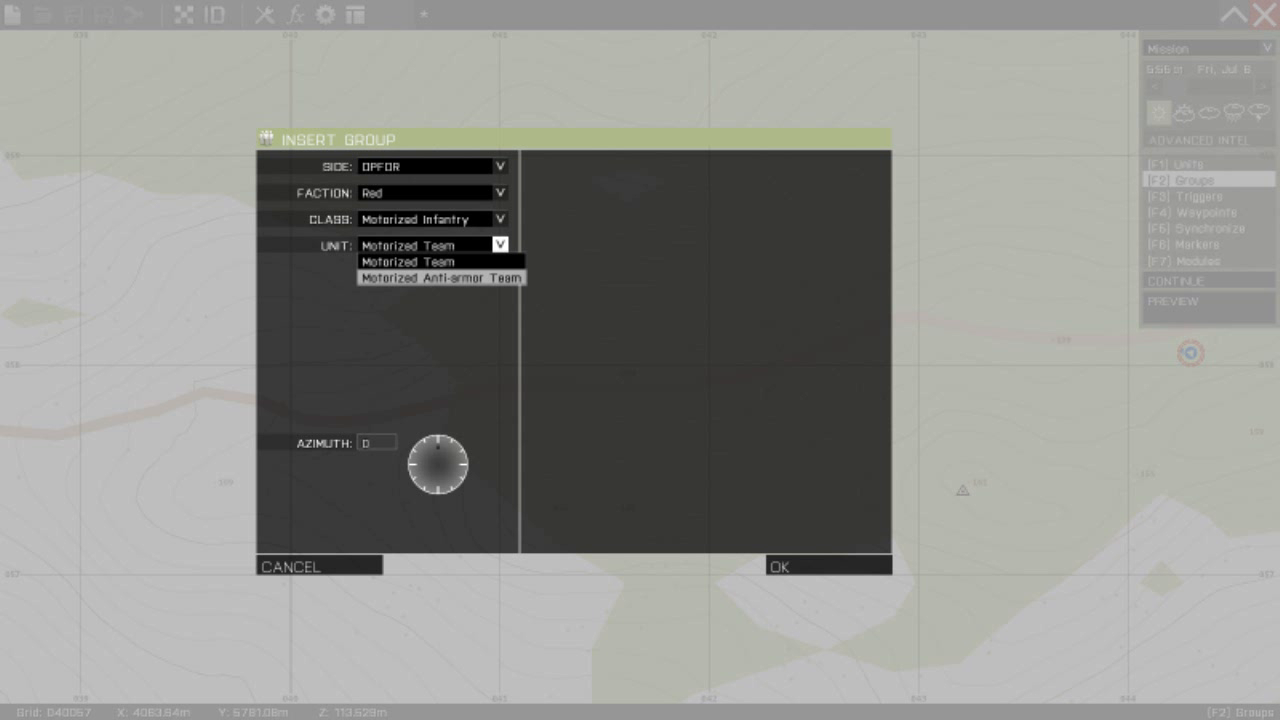
{"action": "left_click", "coordinate": [410, 262]}
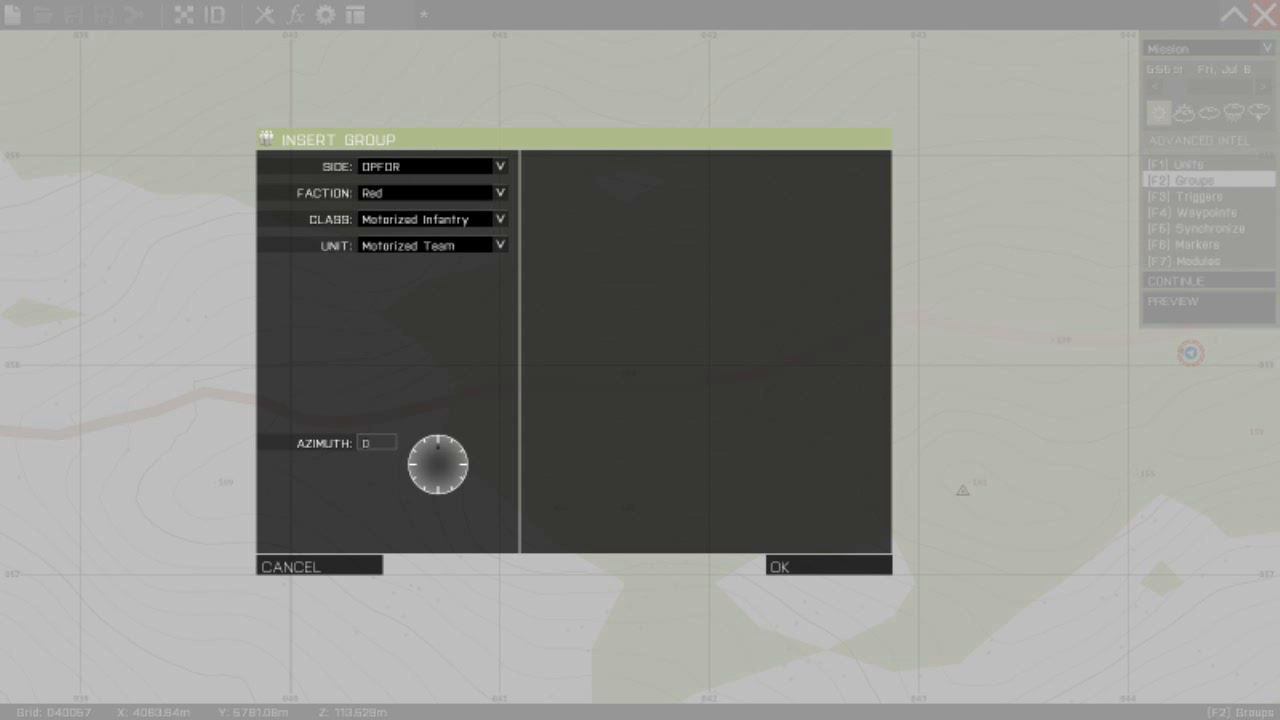
{"action": "left_click", "coordinate": [829, 566]}
{"action": "scroll", "coordinate": [429, 409], "scroll_direction": "up", "scroll_amount": 3}
{"action": "scroll", "coordinate": [462, 413], "scroll_direction": "up", "scroll_amount": 3}
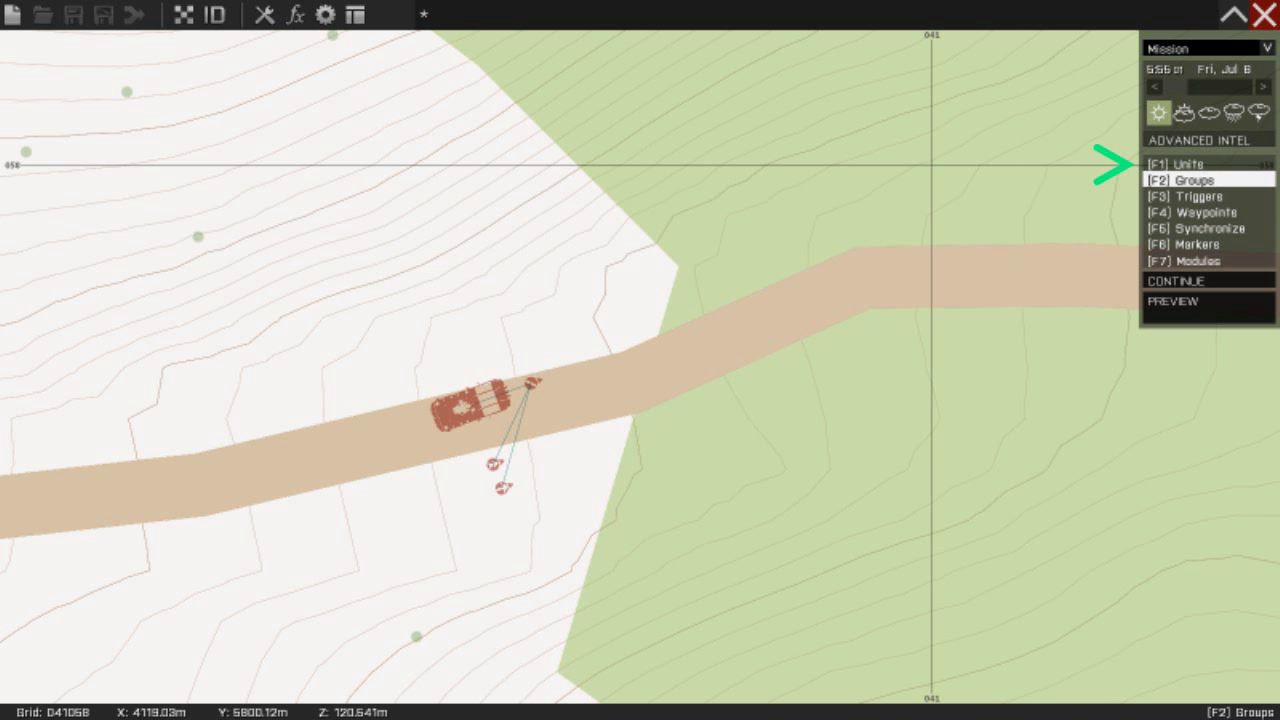
- Move the OPFOR Team Leader a short way east along the road, ahead of the team's vehicle
{"action": "key", "text": "F1"}
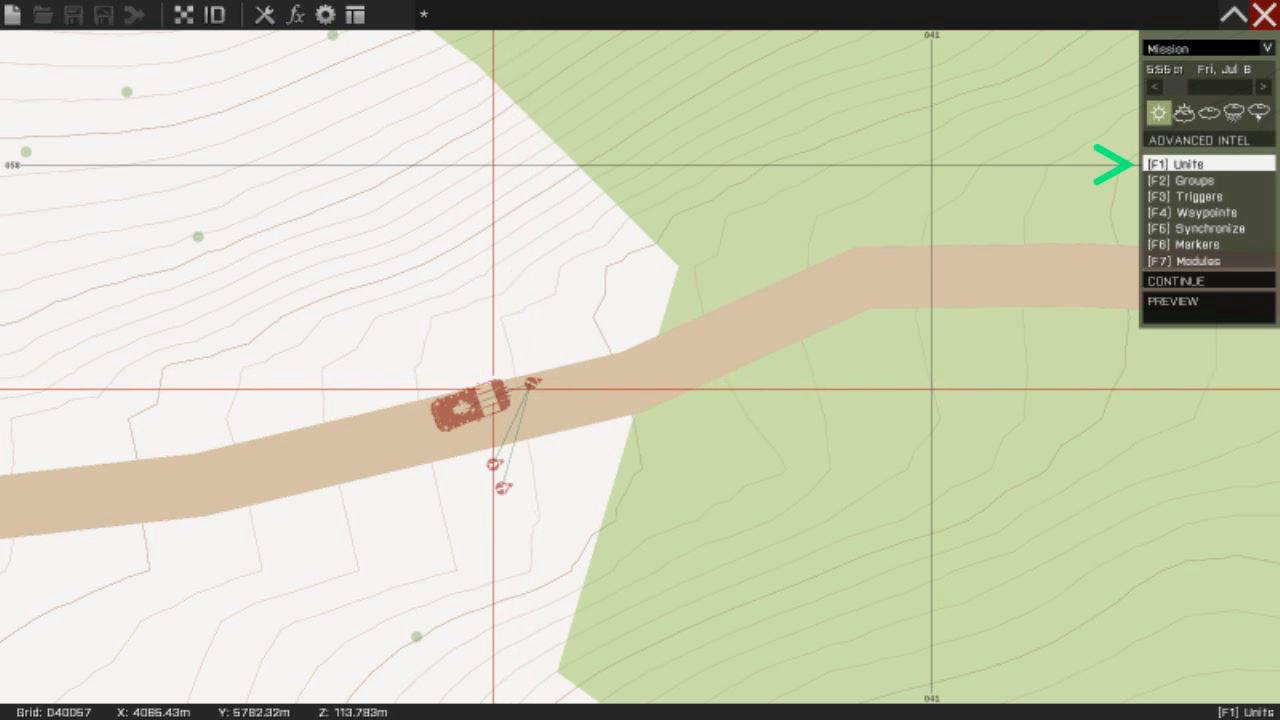
{"action": "left_click_drag", "start_coordinate": [530, 381], "coordinate": [597, 384]}
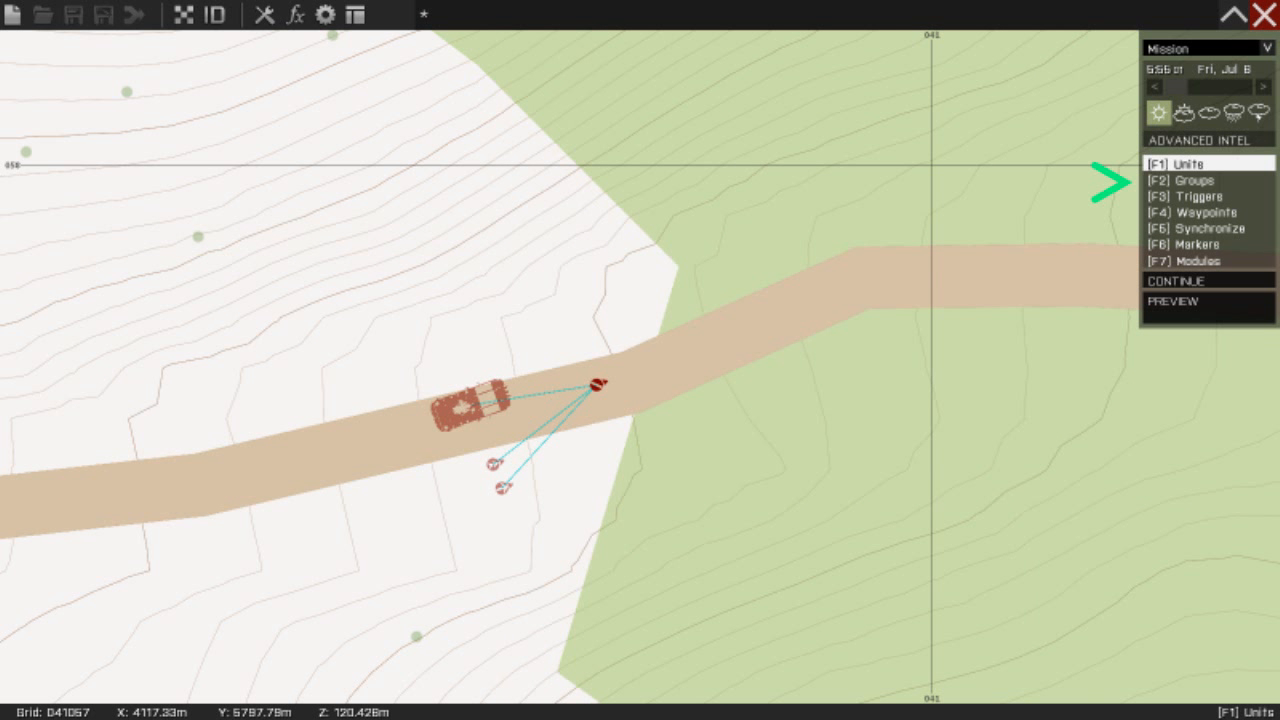
- Detach the OPFOR Autorifleman from the motorized team and link him back into the group
{"action": "key", "text": "F2"}
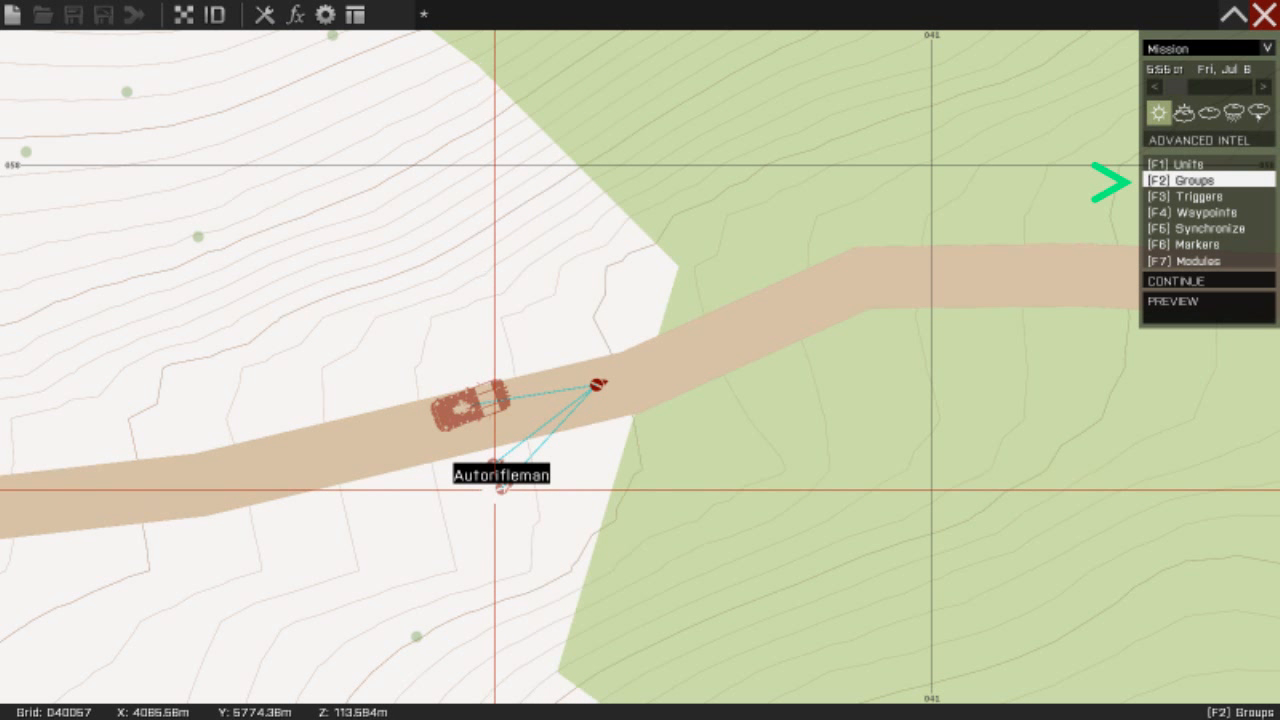
{"action": "left_click_drag", "start_coordinate": [516, 517], "coordinate": [748, 586]}
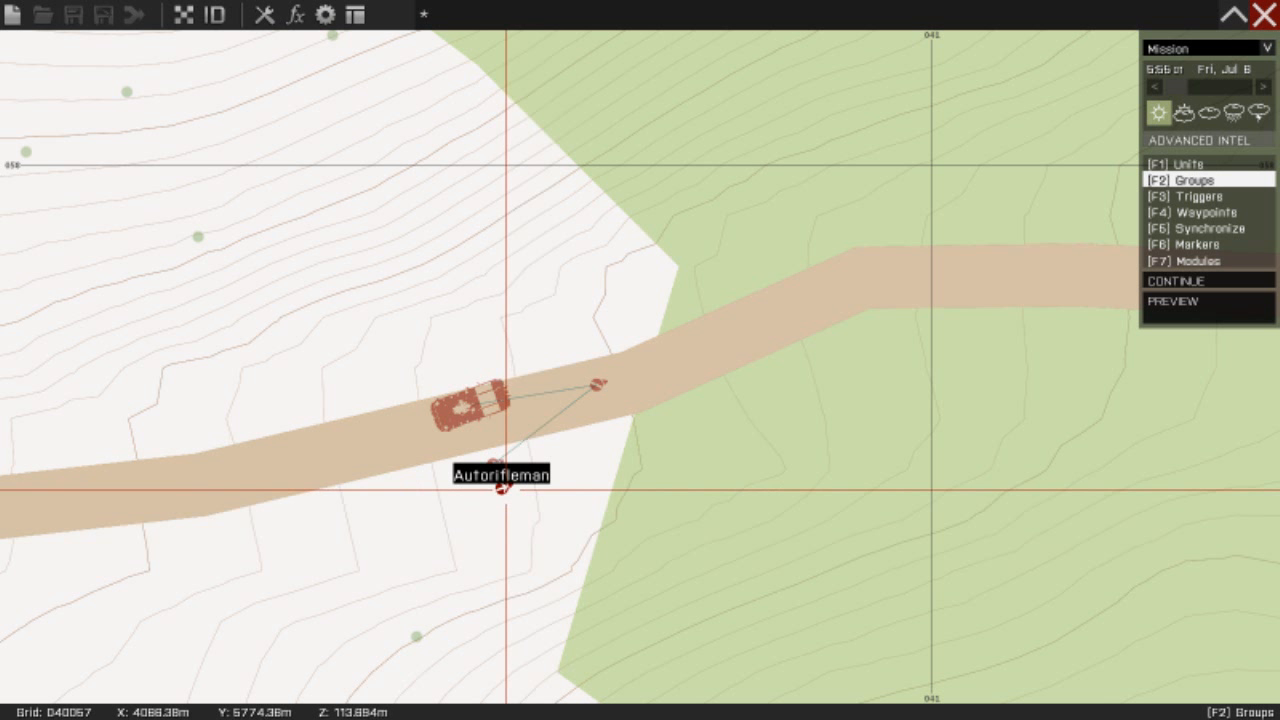
{"action": "left_click_drag", "start_coordinate": [507, 491], "coordinate": [491, 465]}
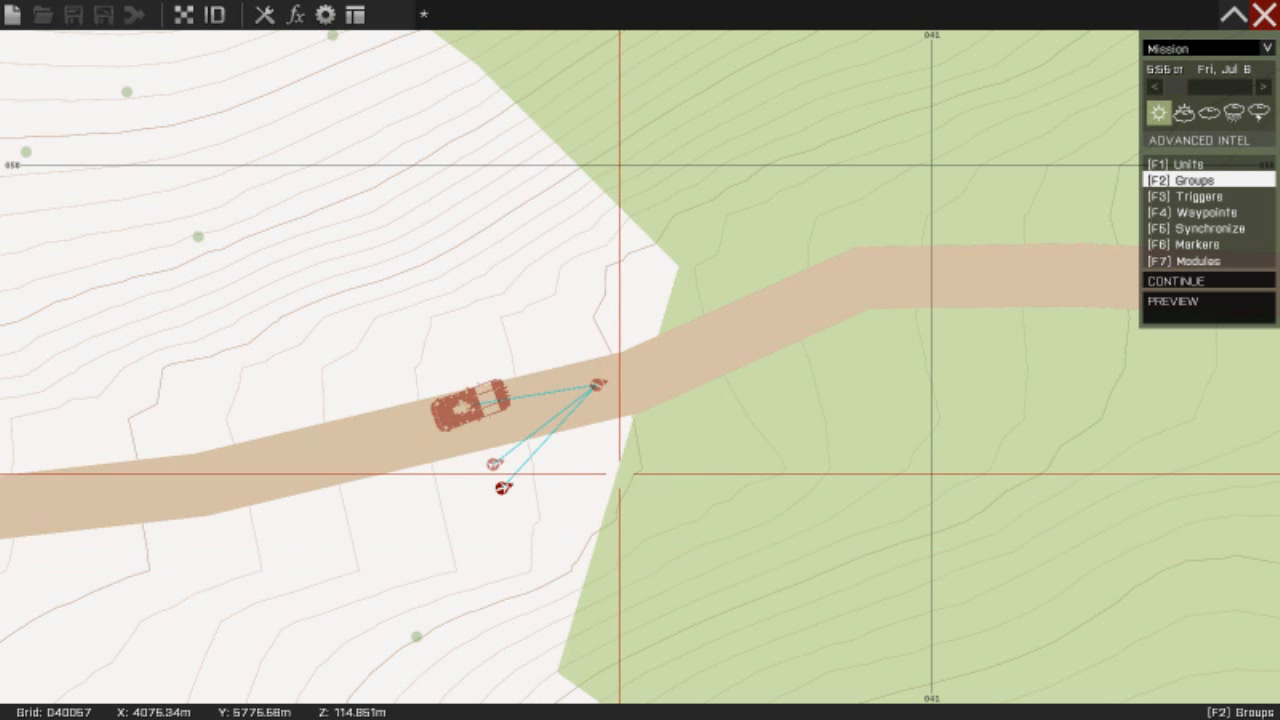
- Check the rank in the OPFOR Team Leader's unit properties
{"action": "key", "text": "F1"}
{"action": "double_click", "coordinate": [597, 385]}
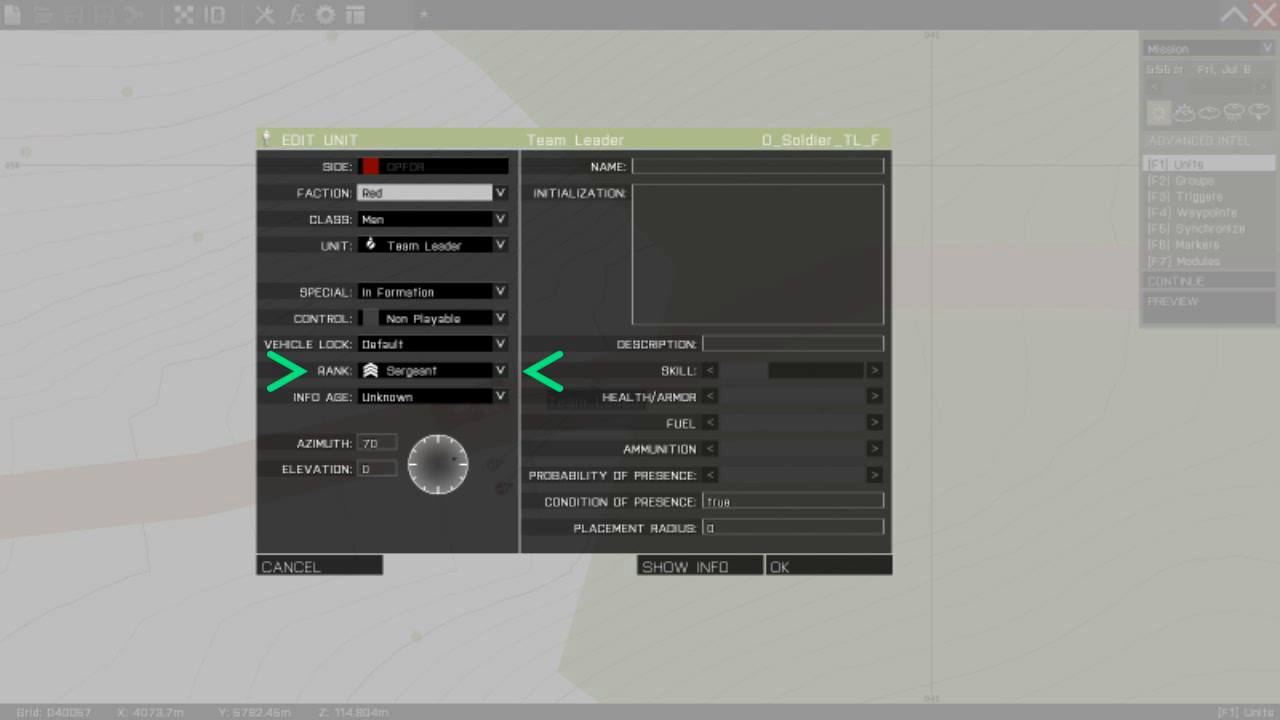
{"action": "left_click", "coordinate": [828, 566]}
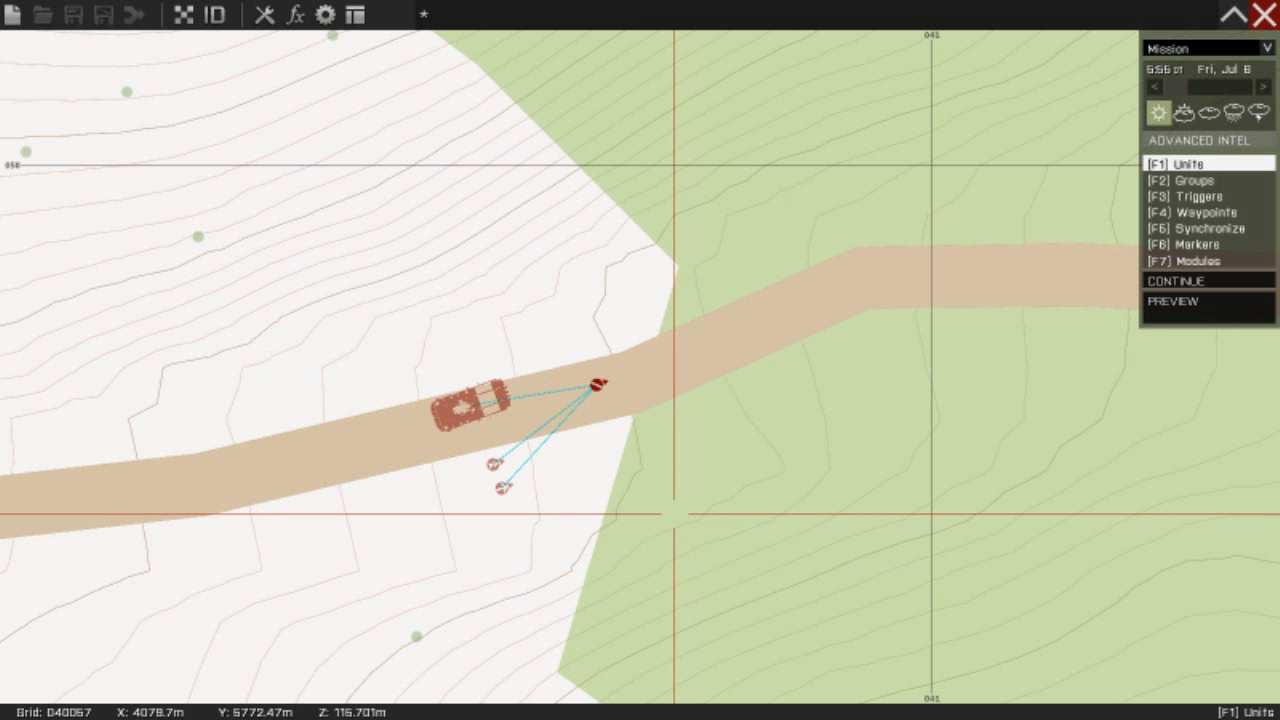
- Set the OPFOR Autorifleman's rank to Corporal
{"action": "double_click", "coordinate": [501, 486]}
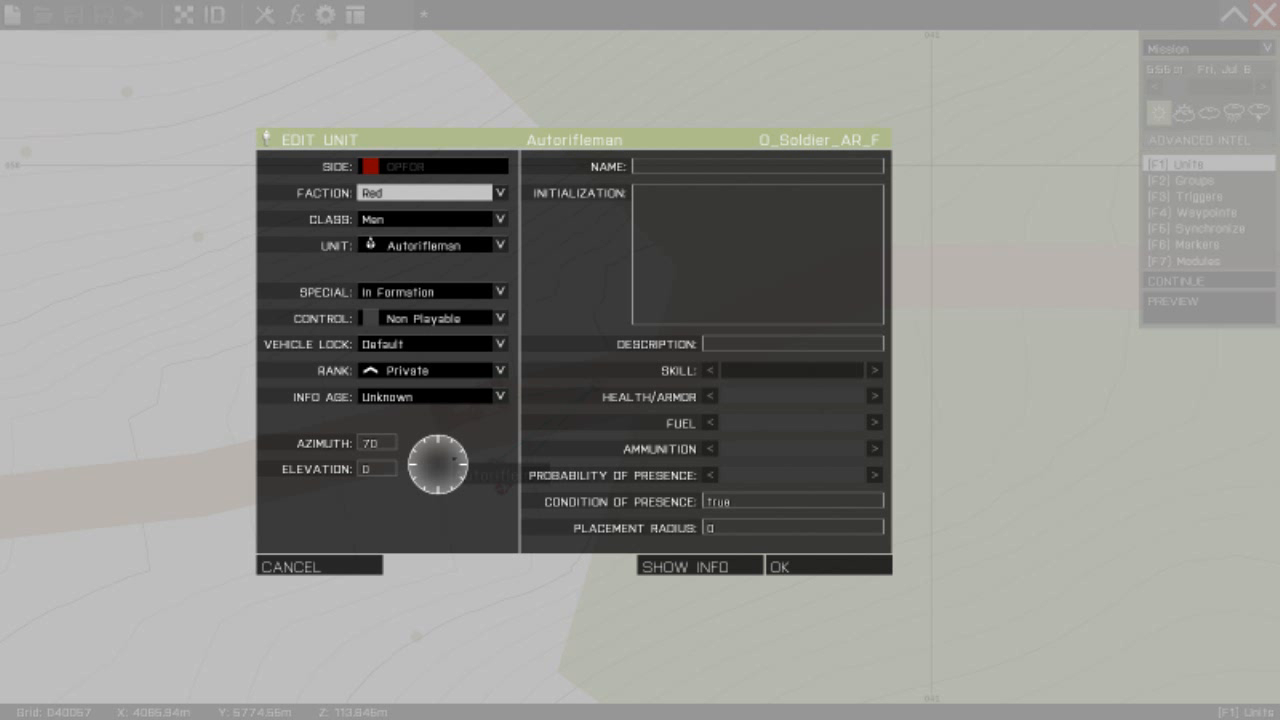
{"action": "left_click", "coordinate": [500, 370]}
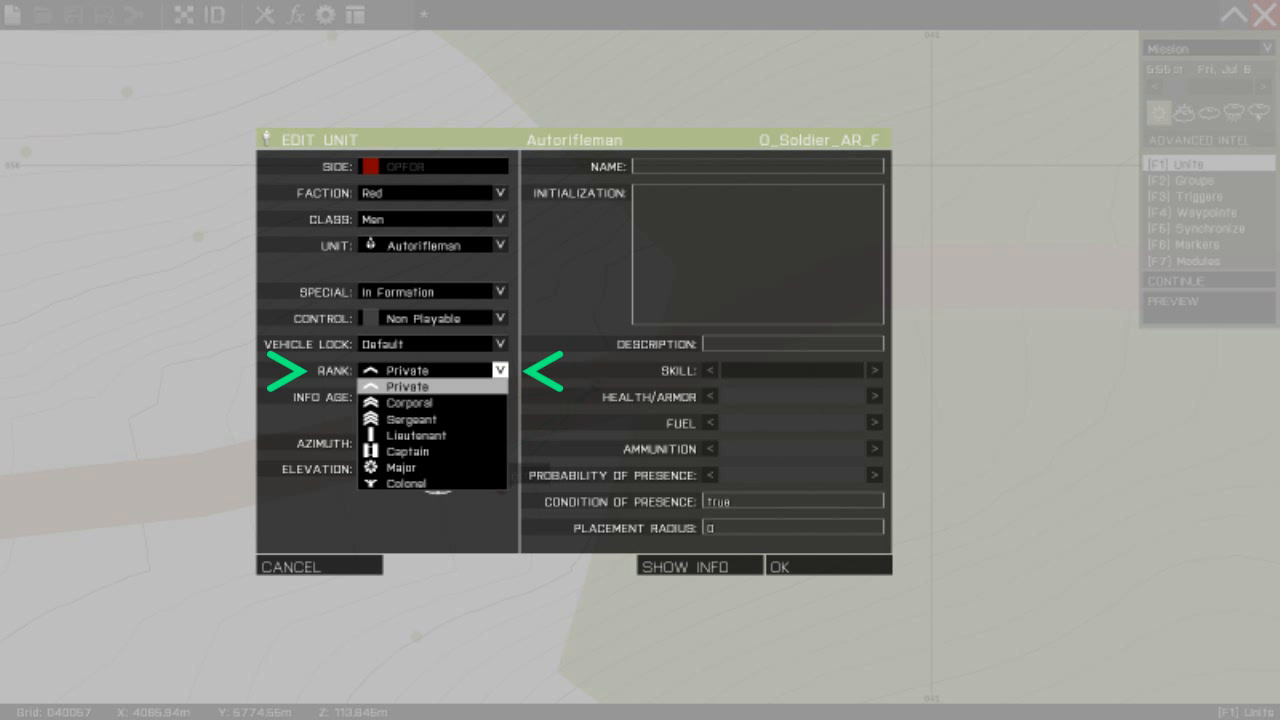
{"action": "left_click", "coordinate": [410, 402]}
{"action": "left_click", "coordinate": [829, 566]}
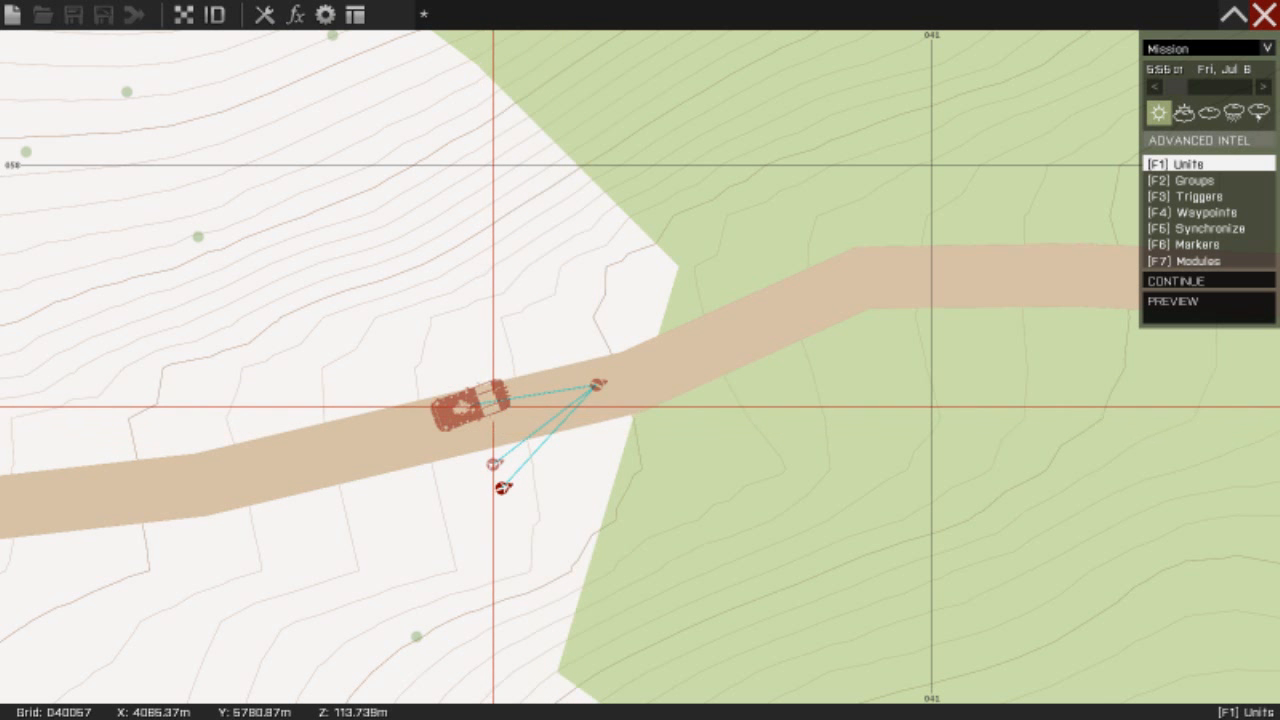
- Set the OPFOR Team Leader's special placement to In Cargo
{"action": "double_click", "coordinate": [597, 386]}
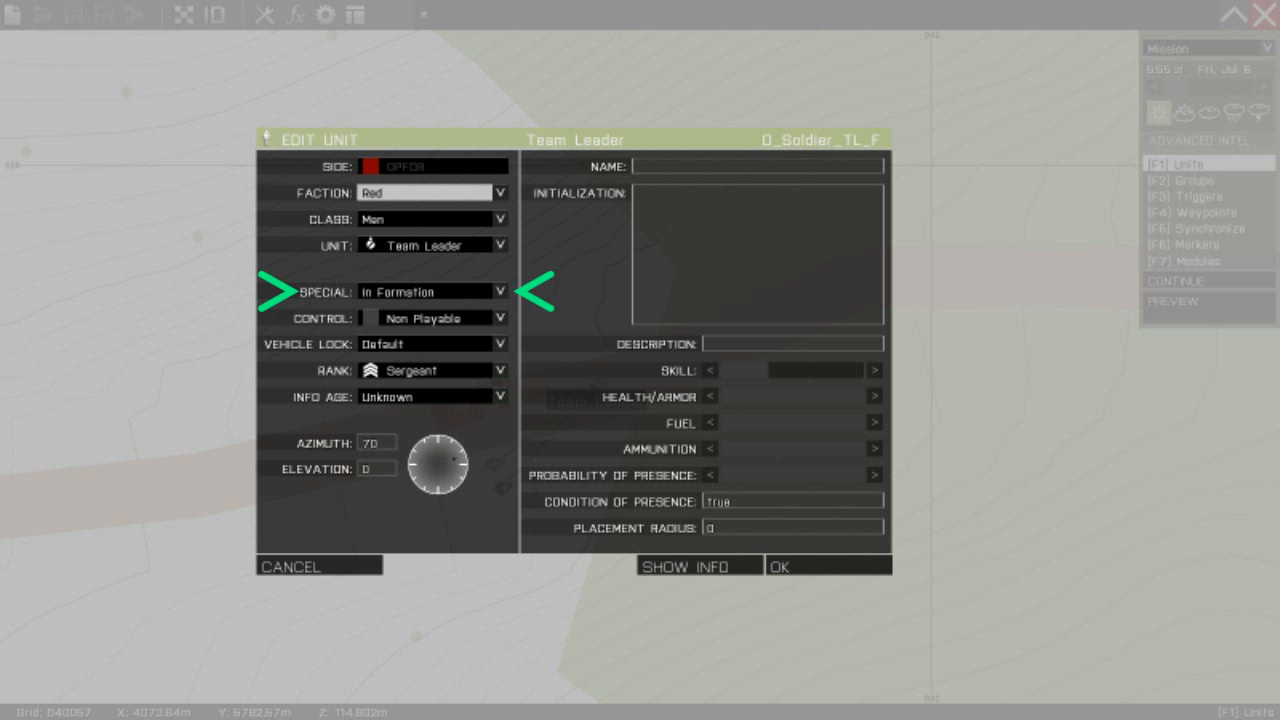
{"action": "left_click", "coordinate": [500, 291]}
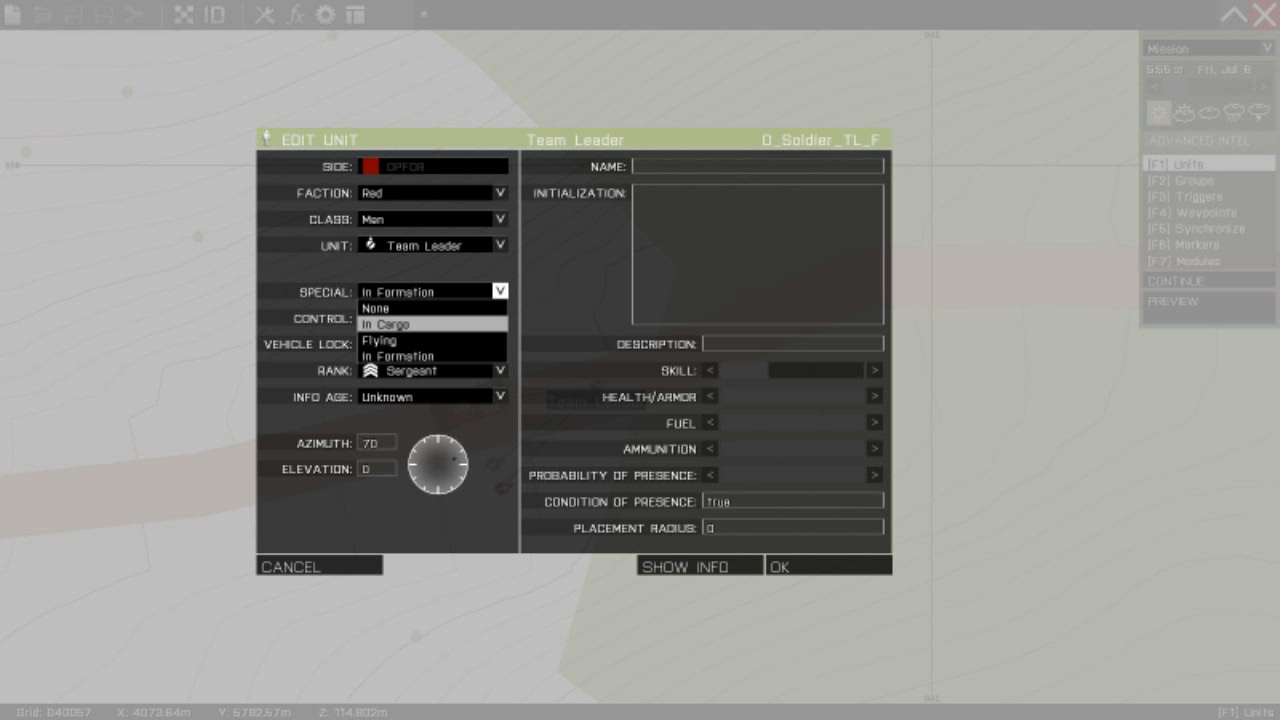
{"action": "left_click", "coordinate": [400, 324]}
{"action": "left_click", "coordinate": [800, 566]}
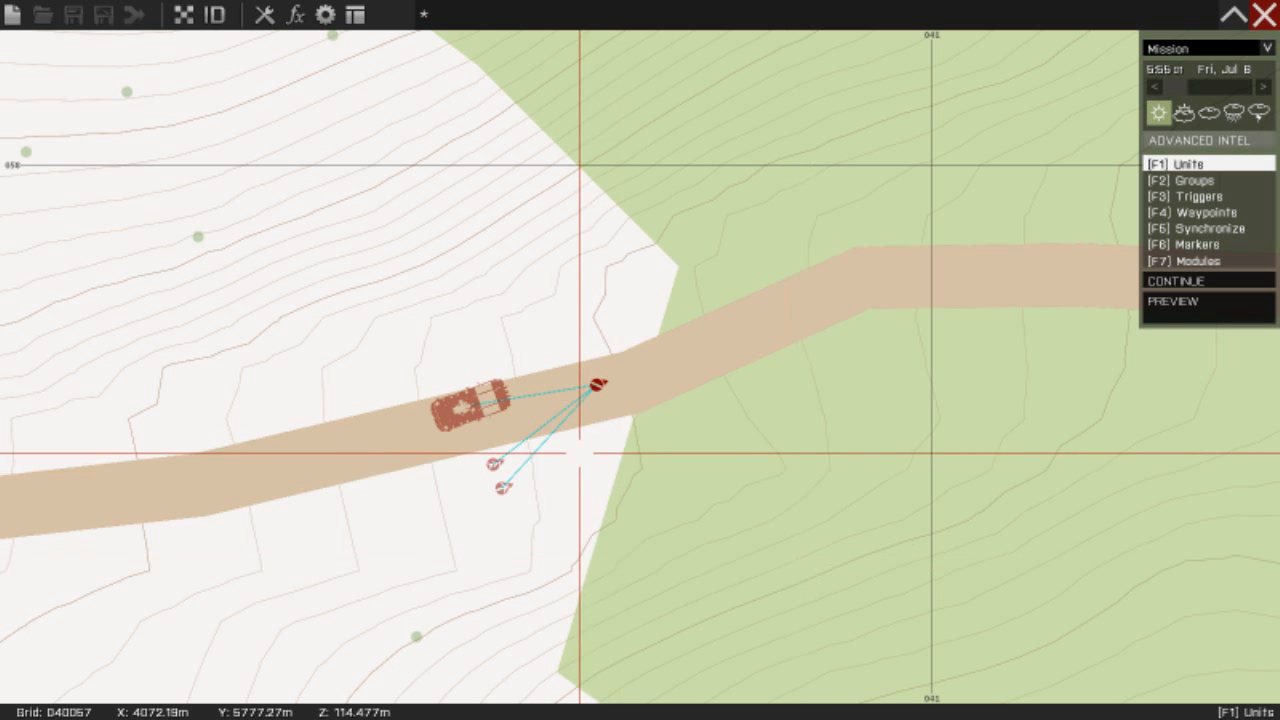
- Set the OPFOR Rifleman (AT)'s special placement to In Cargo
{"action": "double_click", "coordinate": [493, 459]}
{"action": "left_click", "coordinate": [500, 291]}
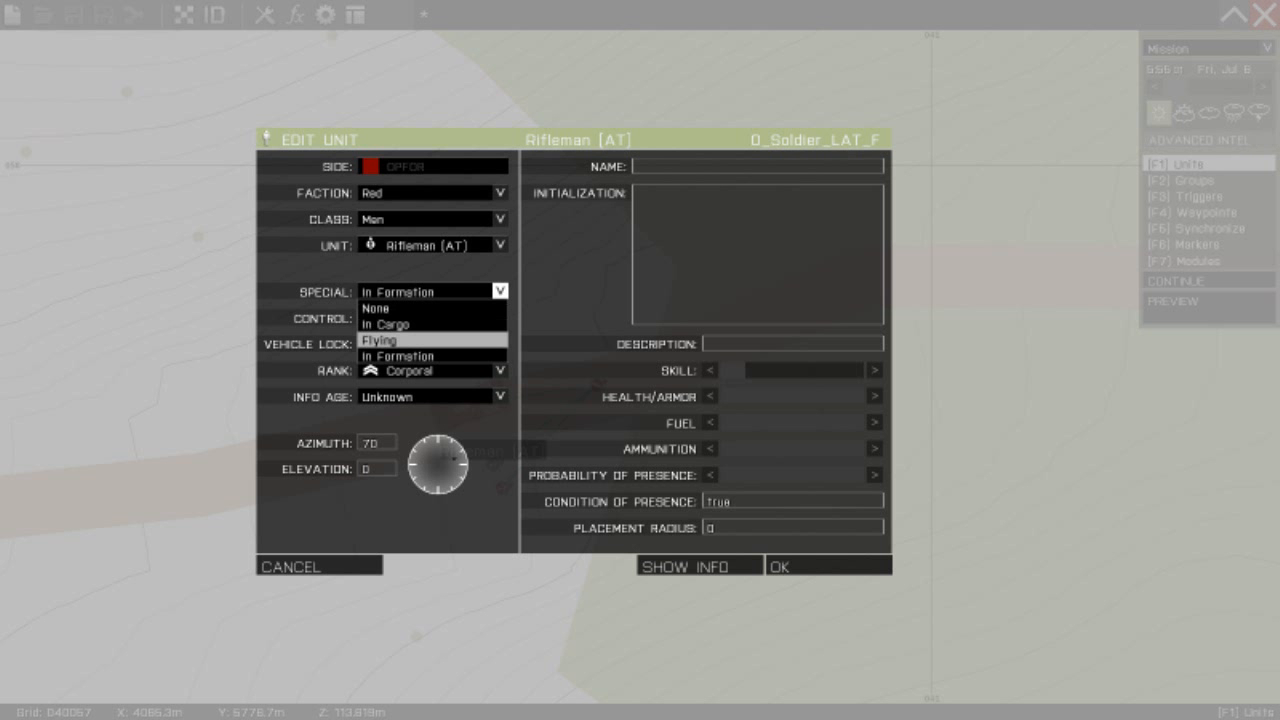
{"action": "left_click", "coordinate": [400, 322]}
{"action": "left_click", "coordinate": [800, 566]}
- Set the OPFOR Autorifleman's special placement to In Cargo
{"action": "double_click", "coordinate": [495, 468]}
{"action": "left_click", "coordinate": [500, 291]}
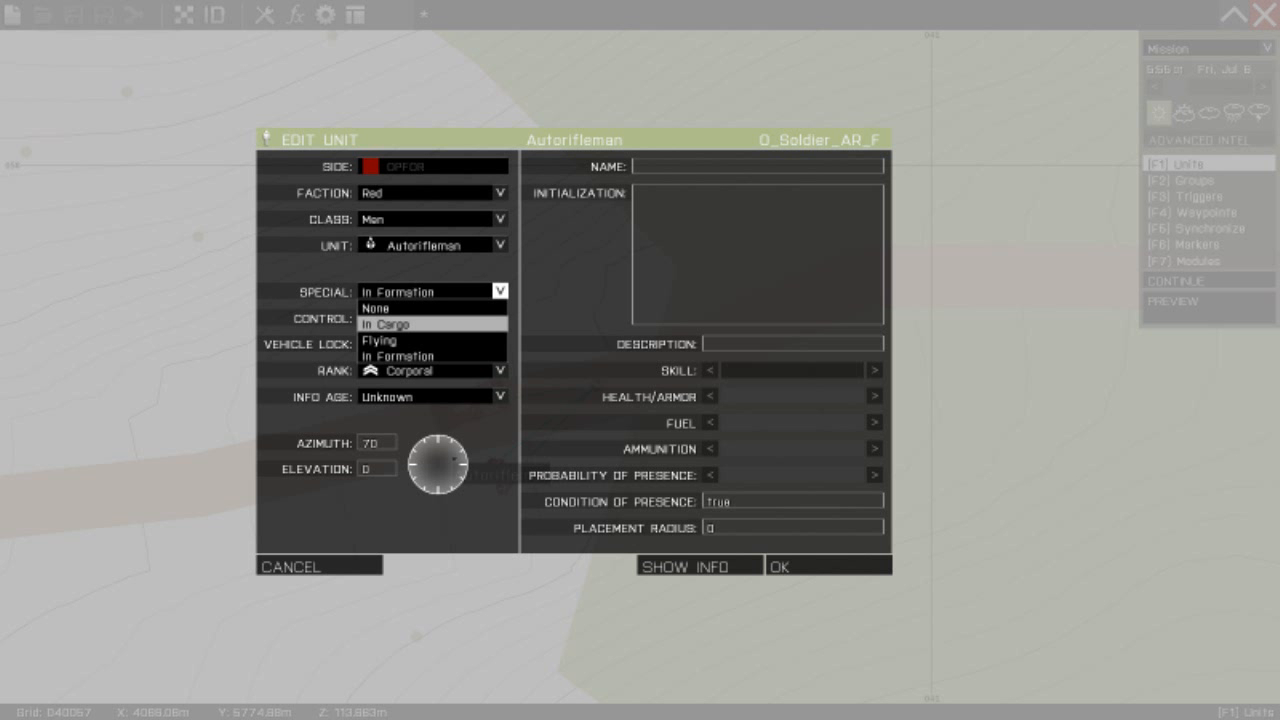
{"action": "left_click", "coordinate": [400, 324]}
{"action": "left_click", "coordinate": [800, 566]}
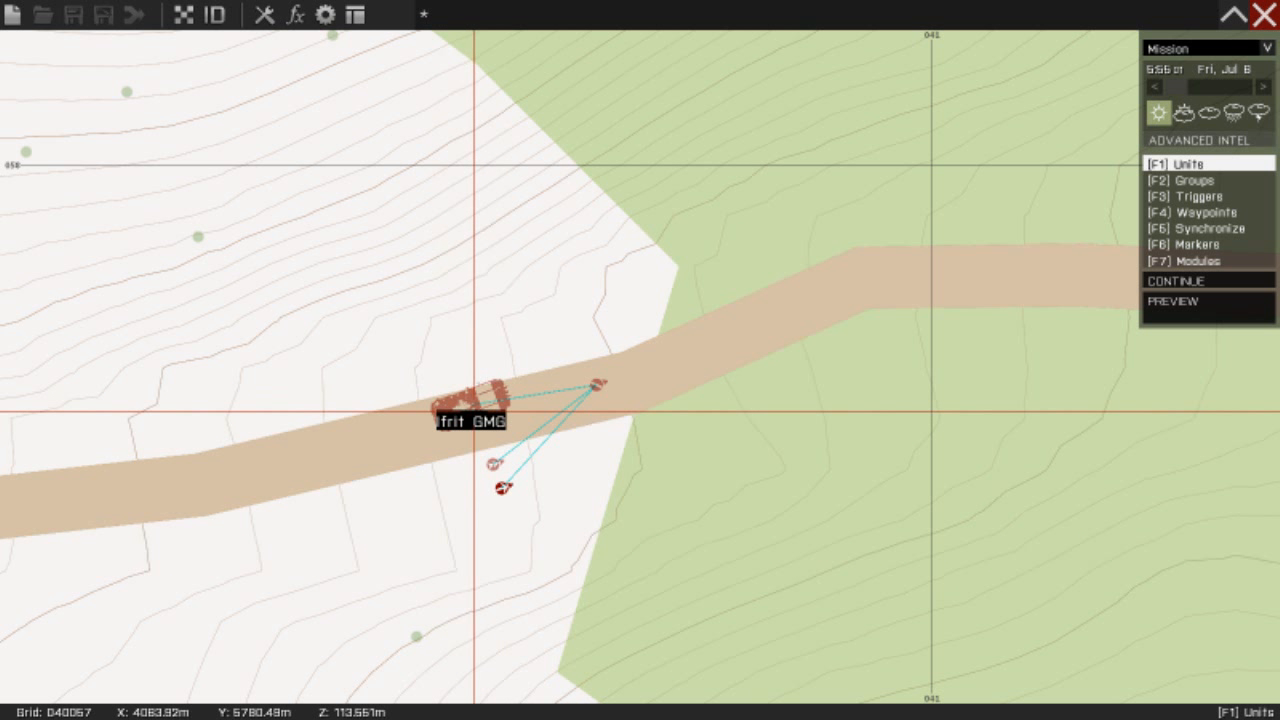
- Change the OPFOR team's vehicle from Ifrit GMG to Ifrit HMG
{"action": "double_click", "coordinate": [471, 418]}
{"action": "left_click", "coordinate": [500, 245]}
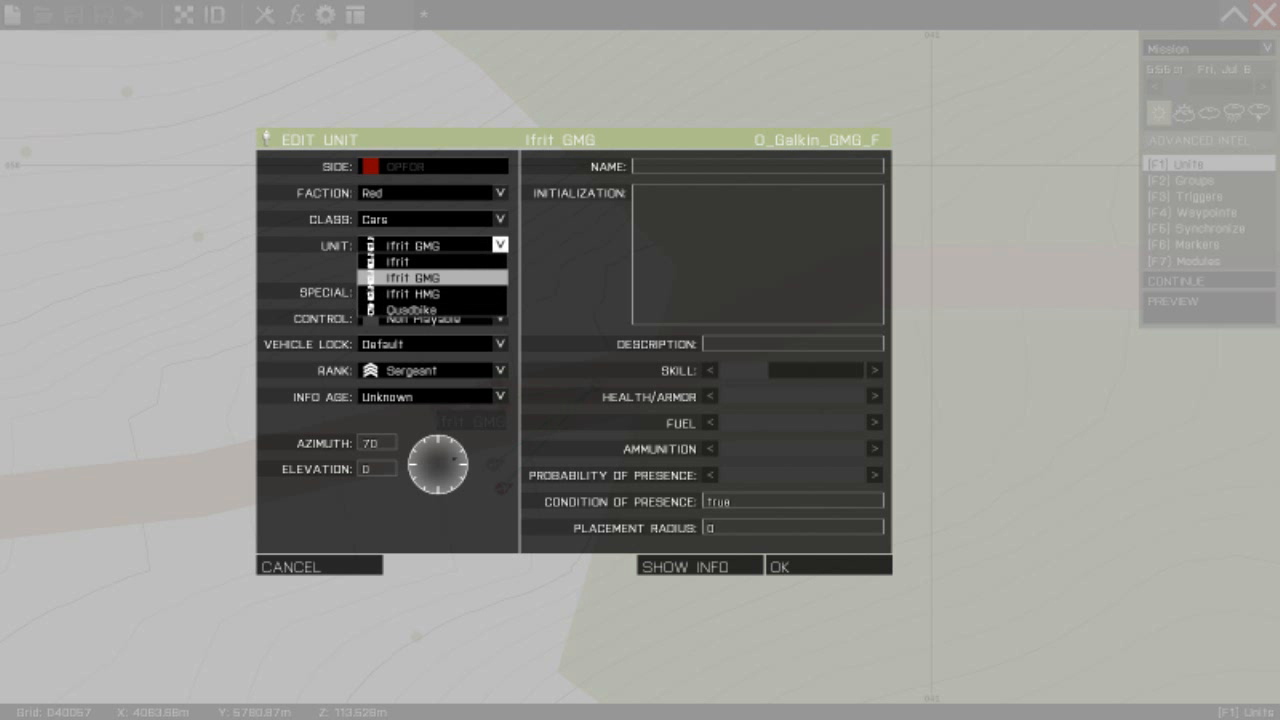
{"action": "left_click", "coordinate": [412, 293]}
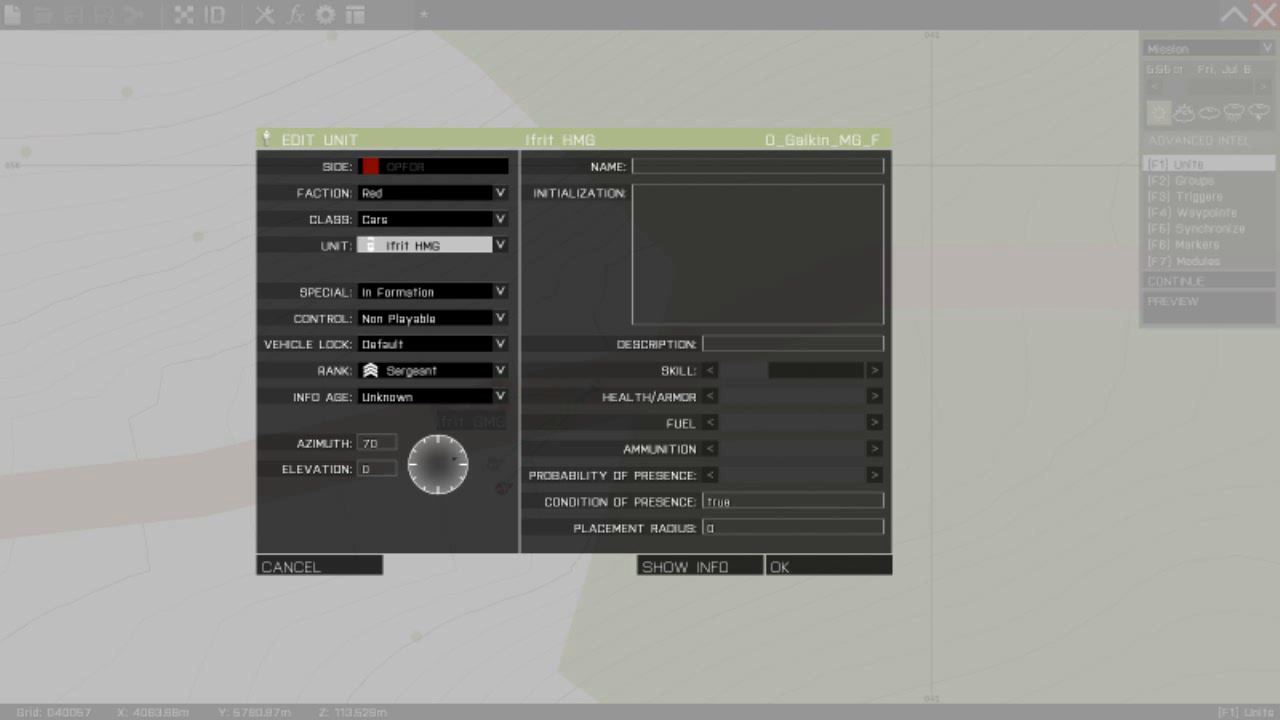
{"action": "left_click", "coordinate": [800, 566]}
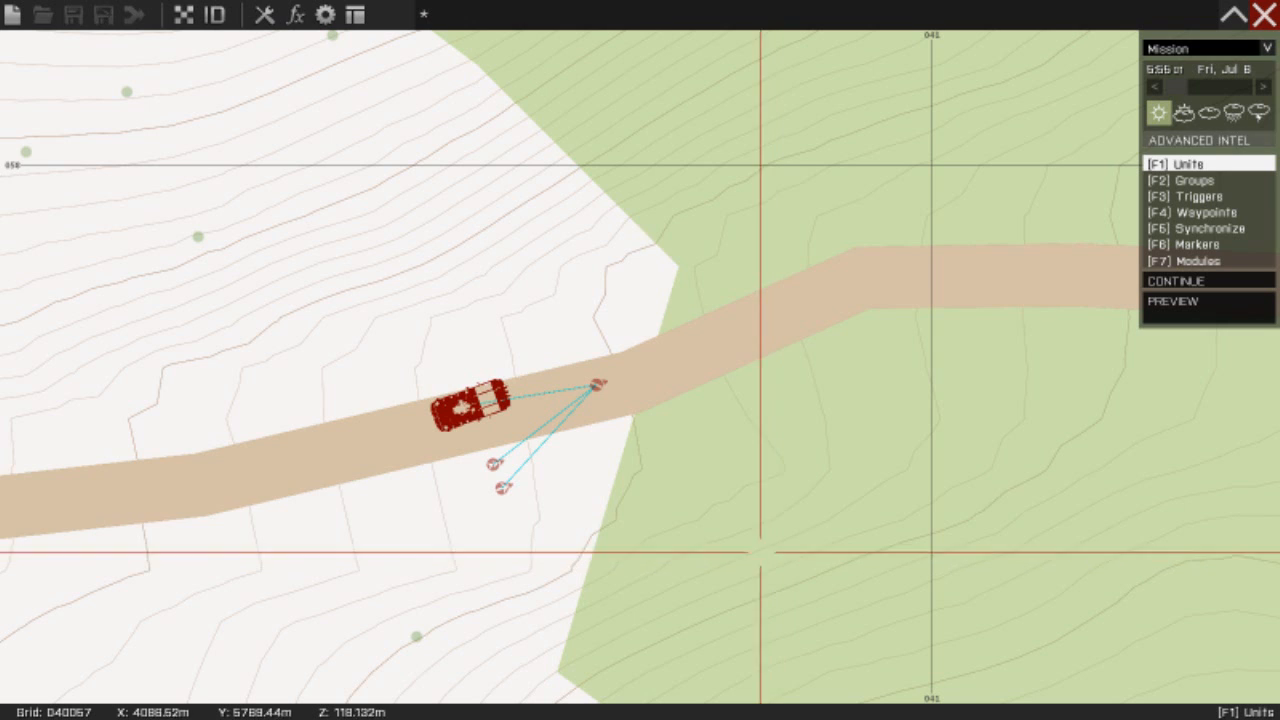
- Start a new waypoint for the OPFOR Team Leader on the road bend between the team and the BLUFOR player
{"action": "scroll", "coordinate": [279, 415], "scroll_direction": "down", "scroll_amount": 5}
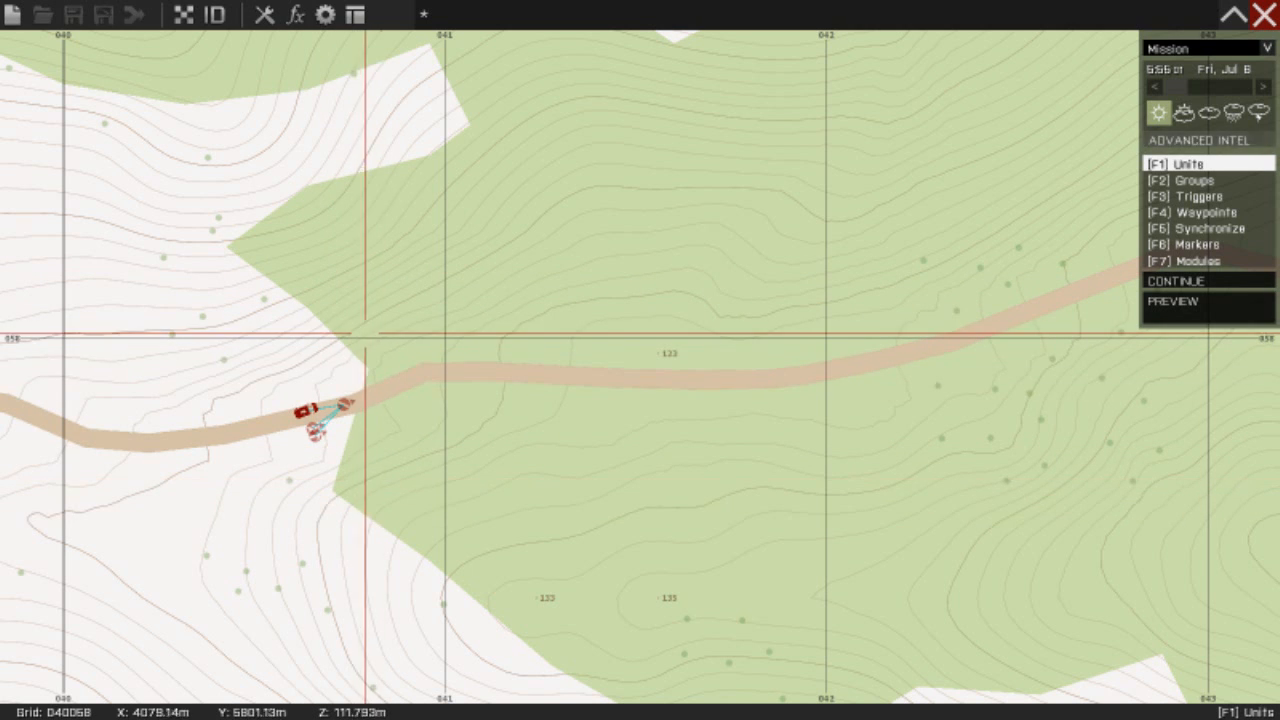
{"action": "right_click_drag", "start_coordinate": [626, 359], "coordinate": [354, 369]}
{"action": "scroll", "coordinate": [262, 316], "scroll_direction": "up", "scroll_amount": 1}
{"action": "scroll", "coordinate": [165, 324], "scroll_direction": "down", "scroll_amount": 4}
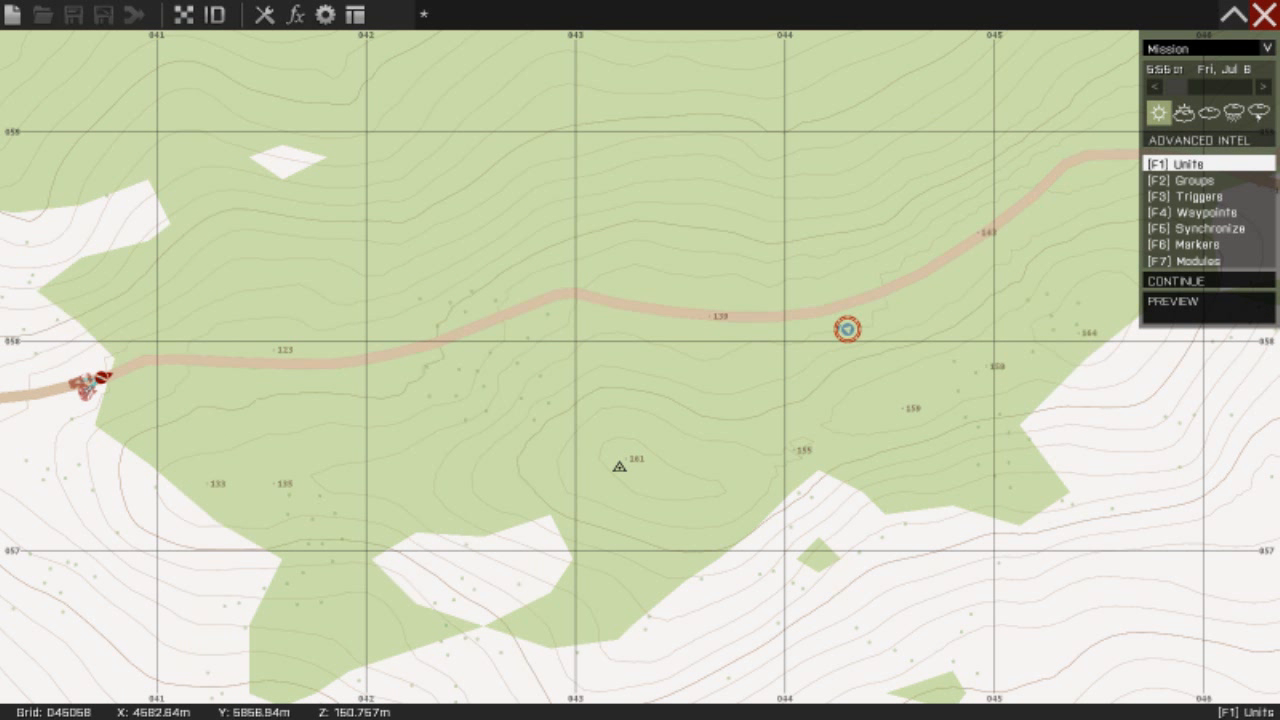
{"action": "key", "text": "F4"}
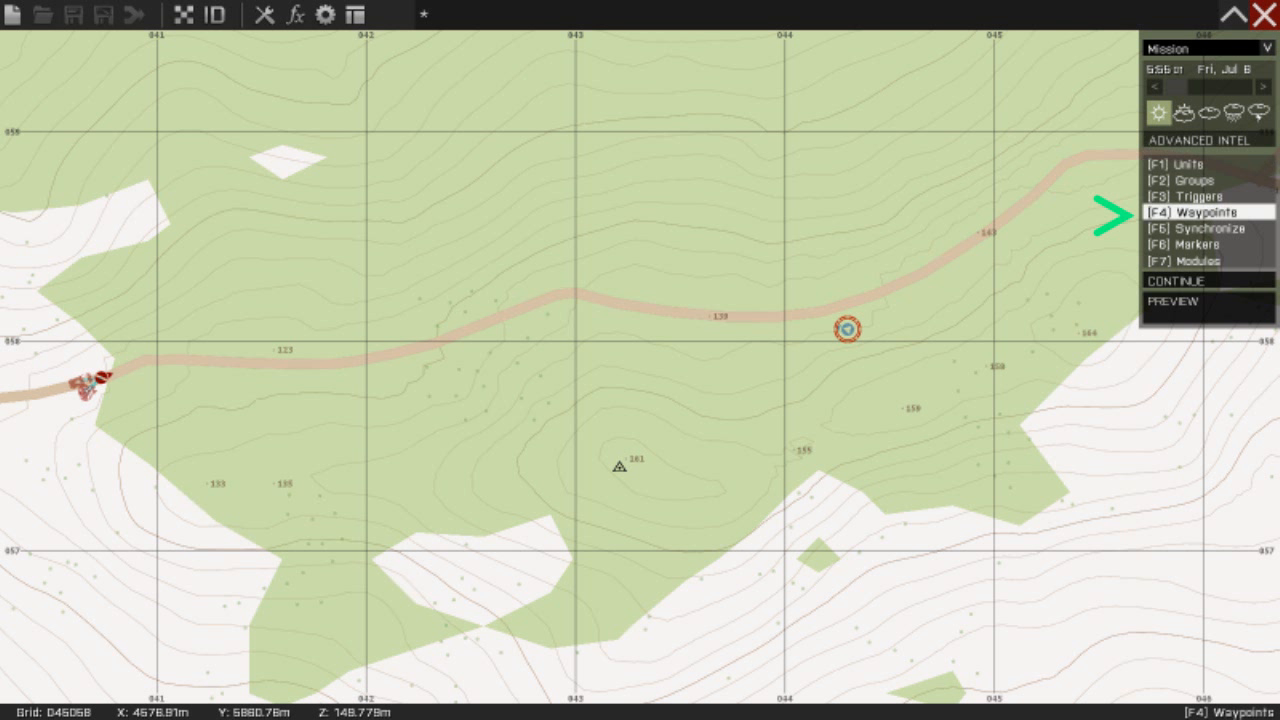
{"action": "left_click", "coordinate": [103, 375]}
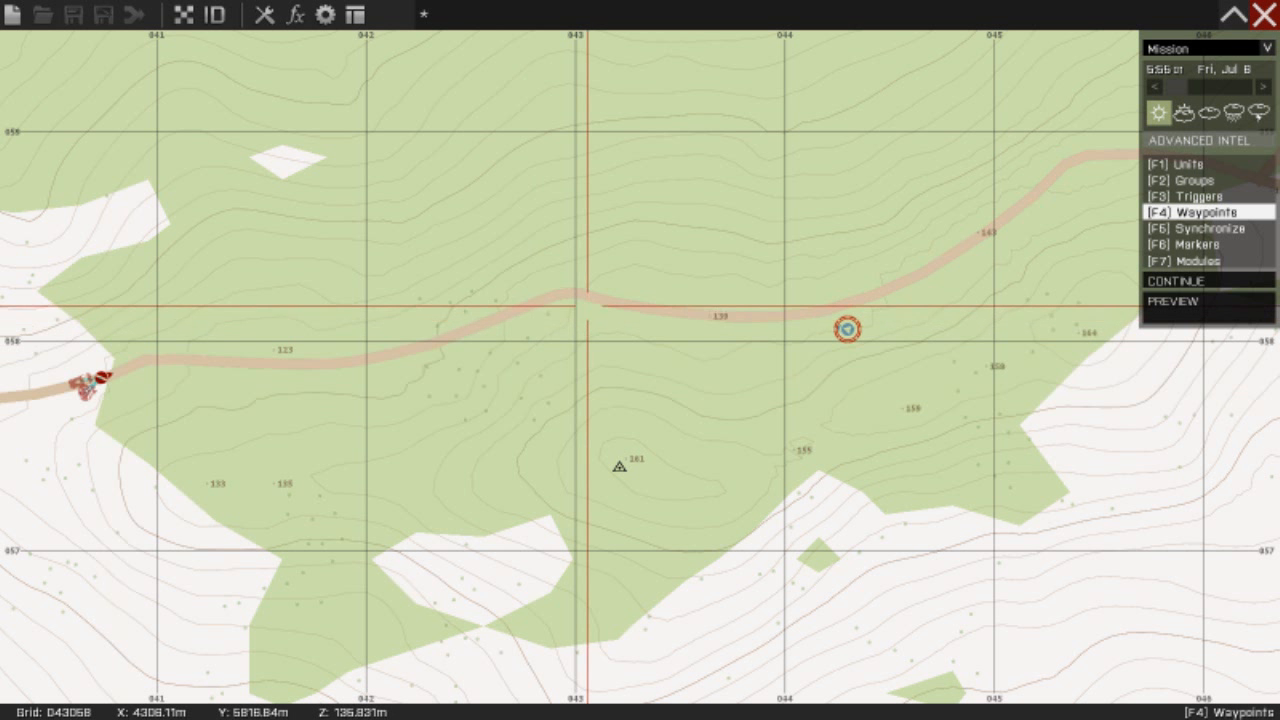
{"action": "double_click", "coordinate": [587, 298]}
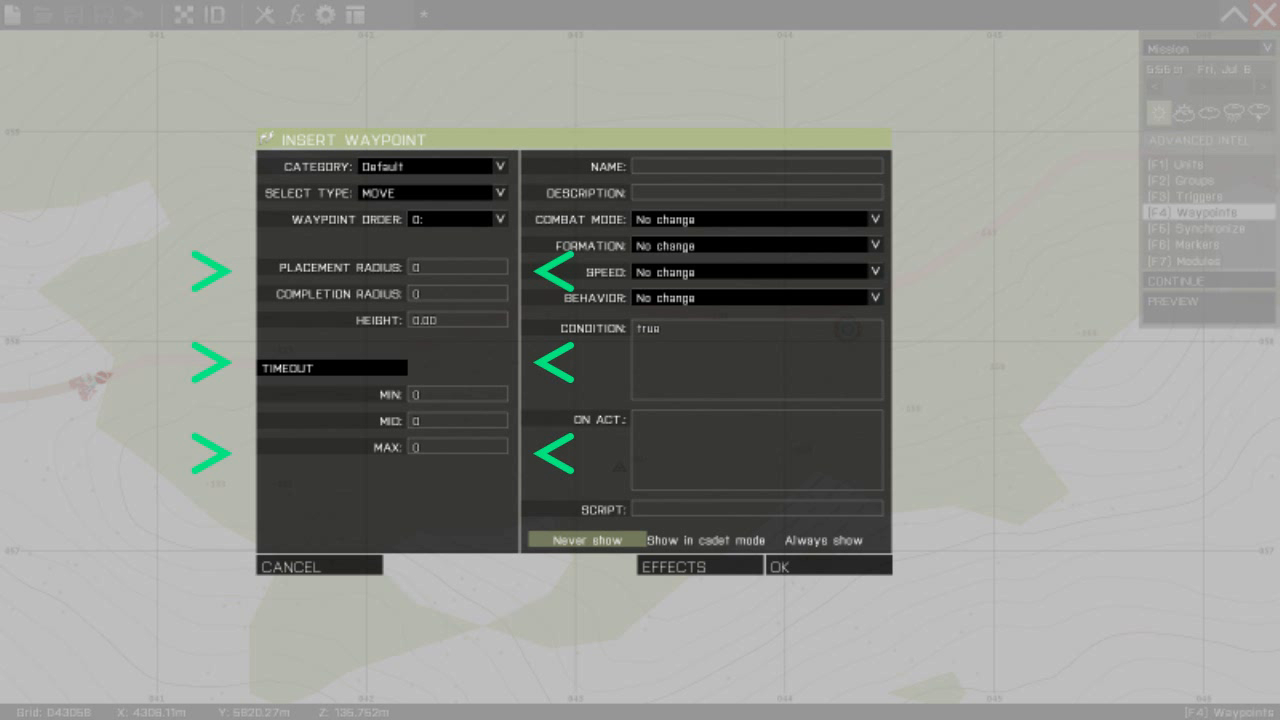
- Check the waypoint's combat mode and formation options, and set its speed to Normal
{"action": "left_click", "coordinate": [874, 219]}
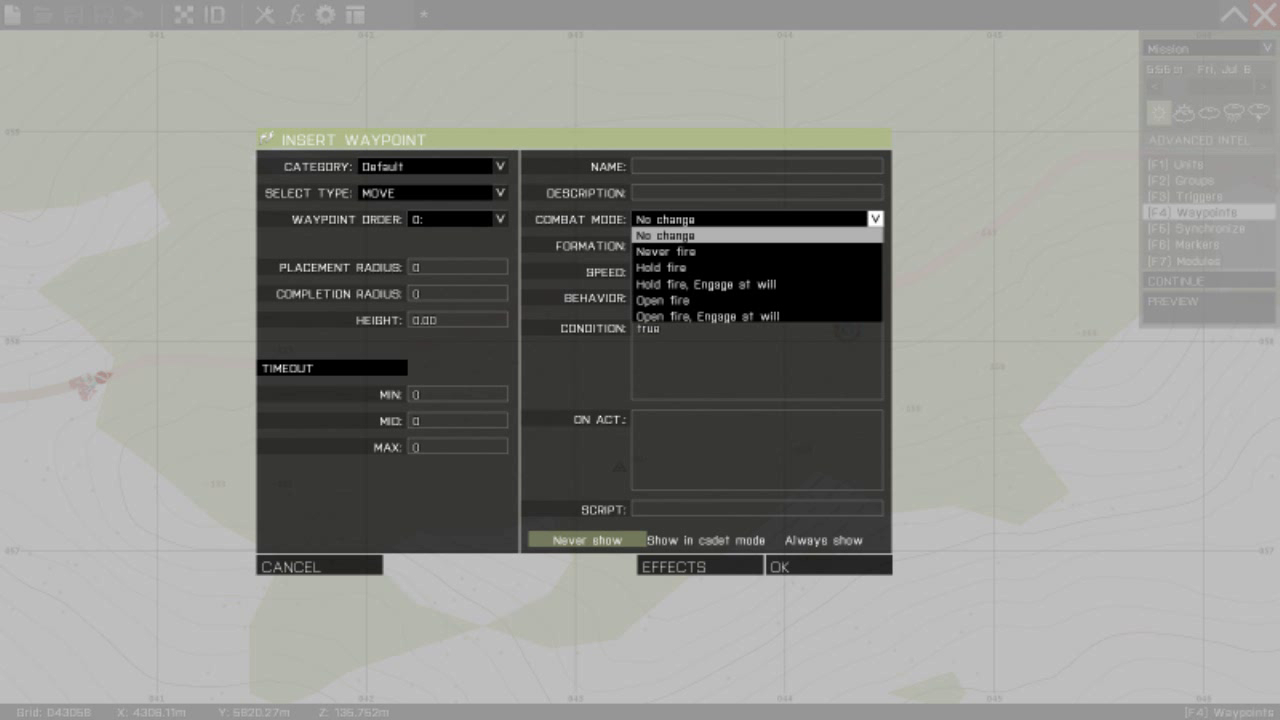
{"action": "left_click", "coordinate": [874, 219]}
{"action": "left_click", "coordinate": [874, 245]}
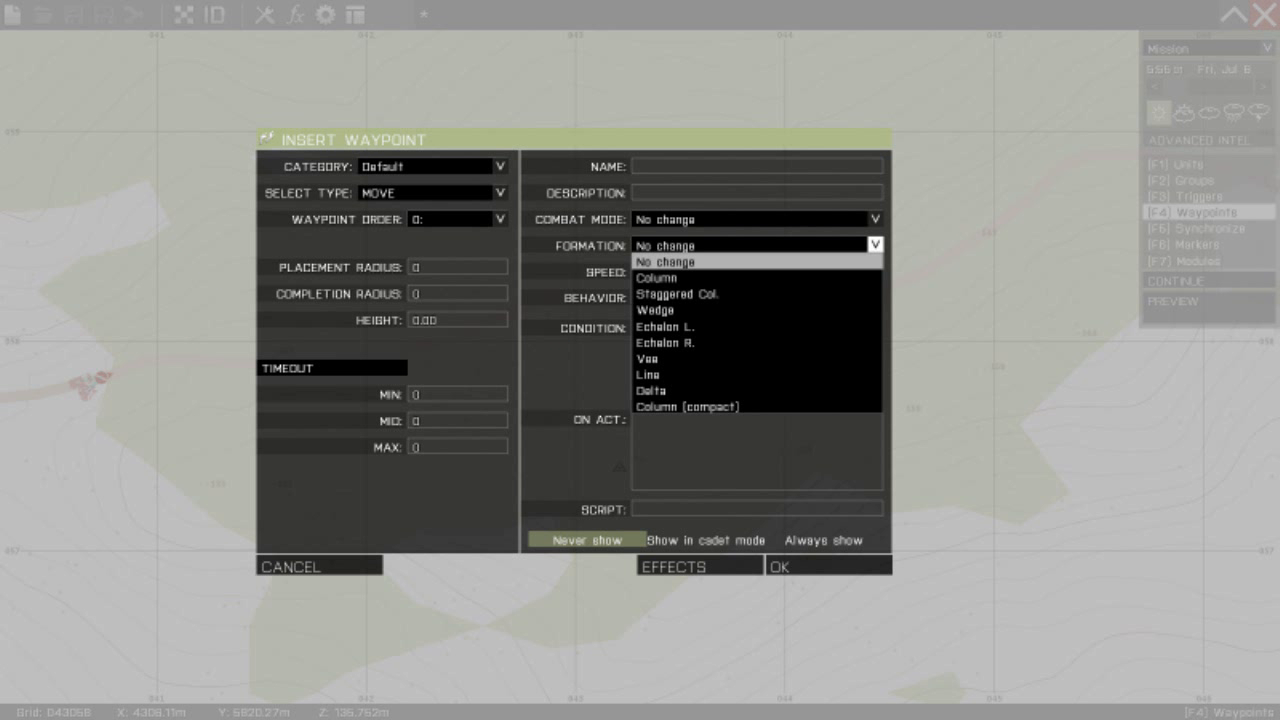
{"action": "left_click", "coordinate": [874, 245]}
{"action": "left_click", "coordinate": [874, 272]}
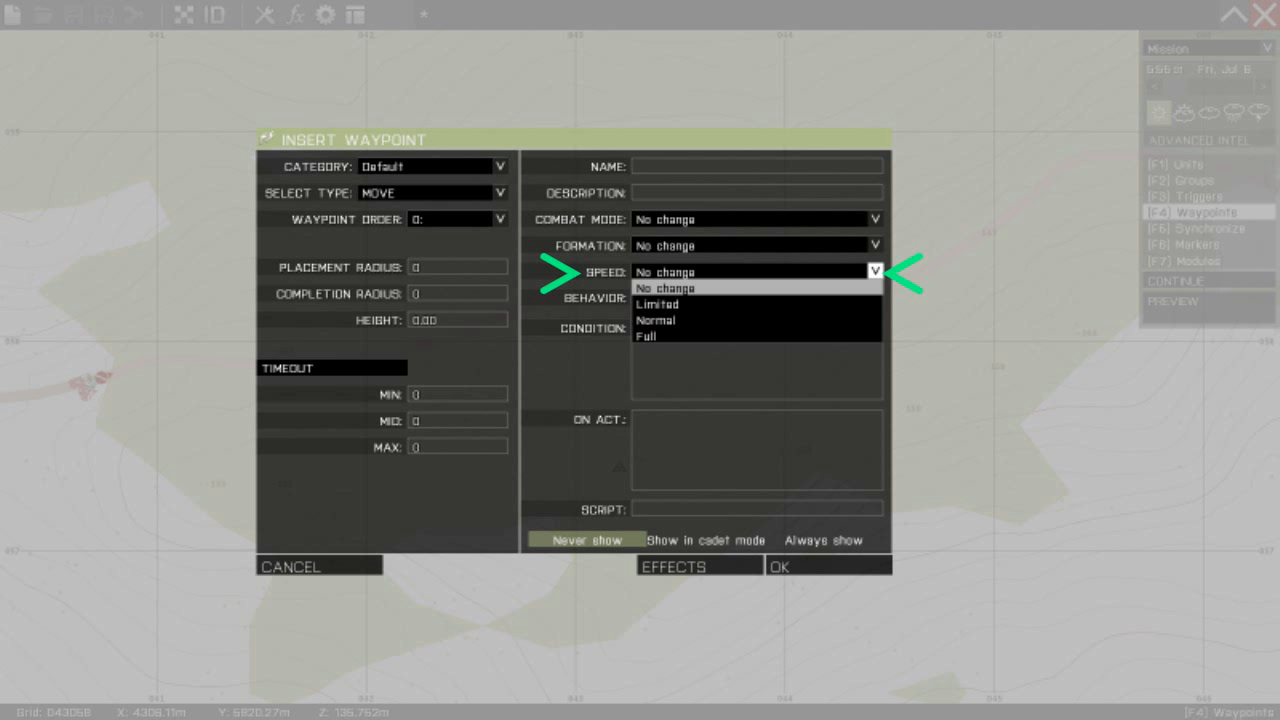
{"action": "key", "text": "Down"}
{"action": "key", "text": "Down"}
{"action": "key", "text": "Return"}
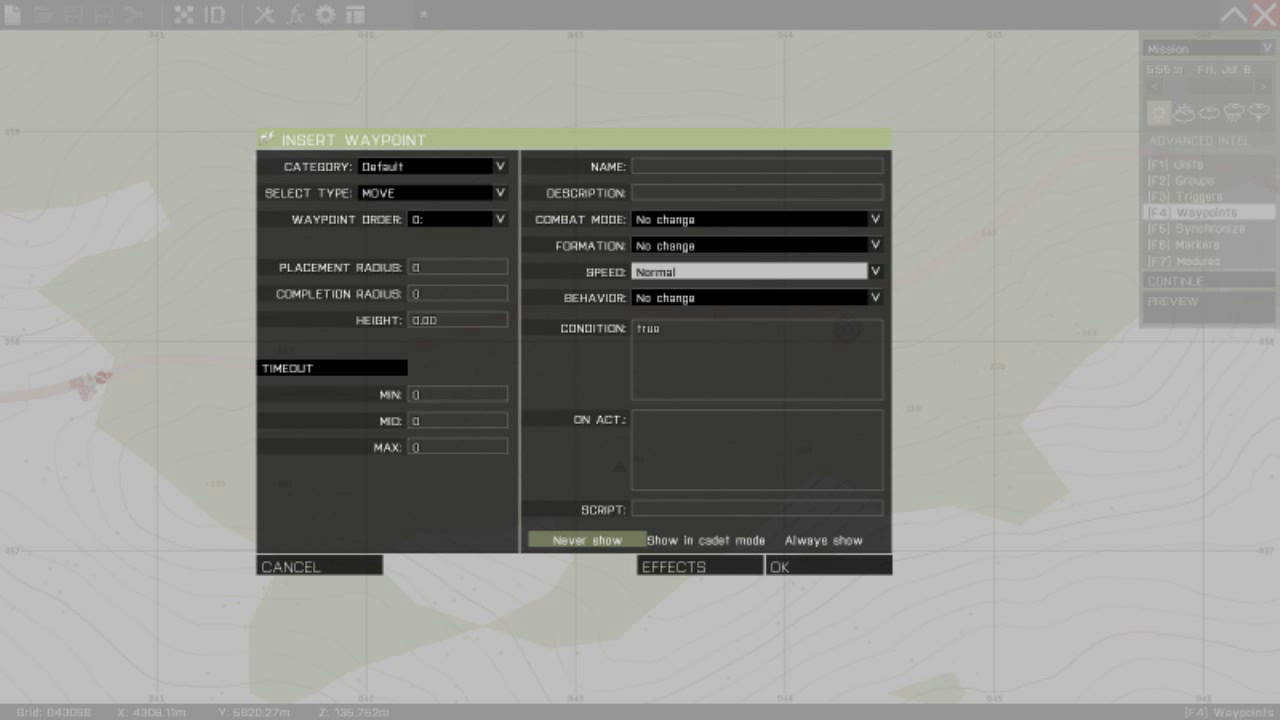
- Set the waypoint's behavior to Safe and insert it for the OPFOR team
{"action": "left_click", "coordinate": [874, 297]}
{"action": "key", "text": "Down"}
{"action": "key", "text": "Down"}
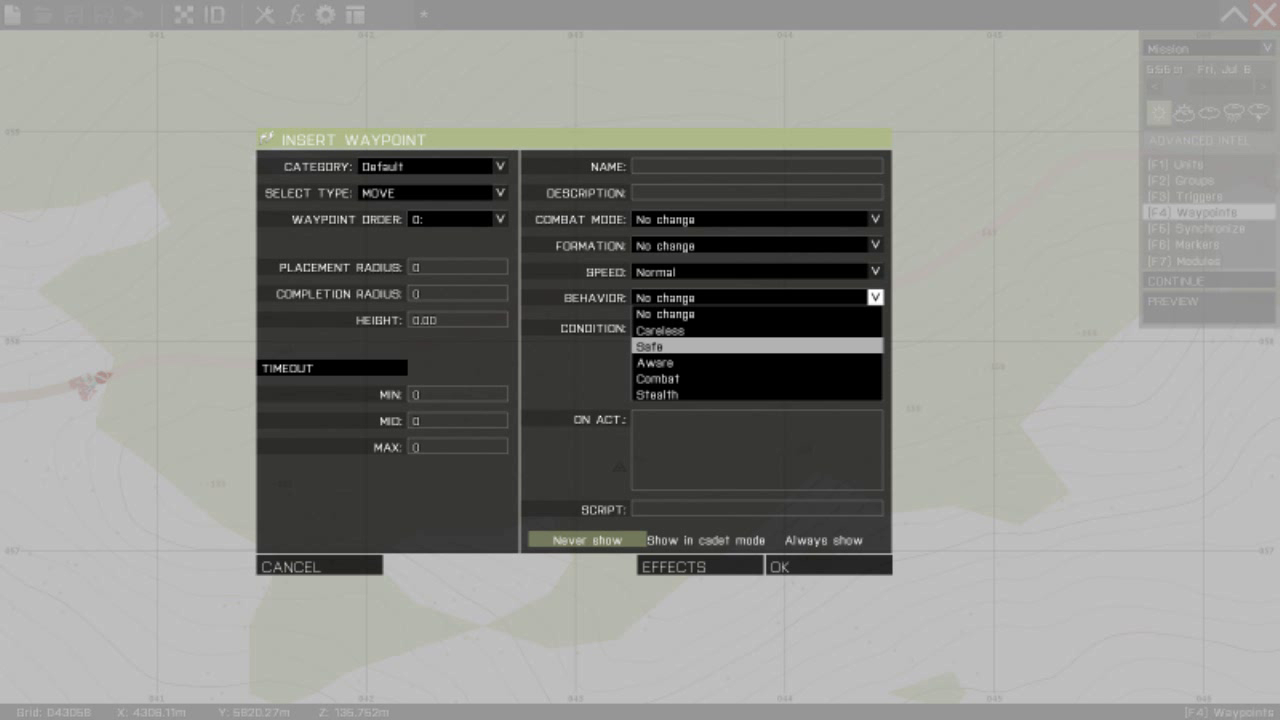
{"action": "key", "text": "Return"}
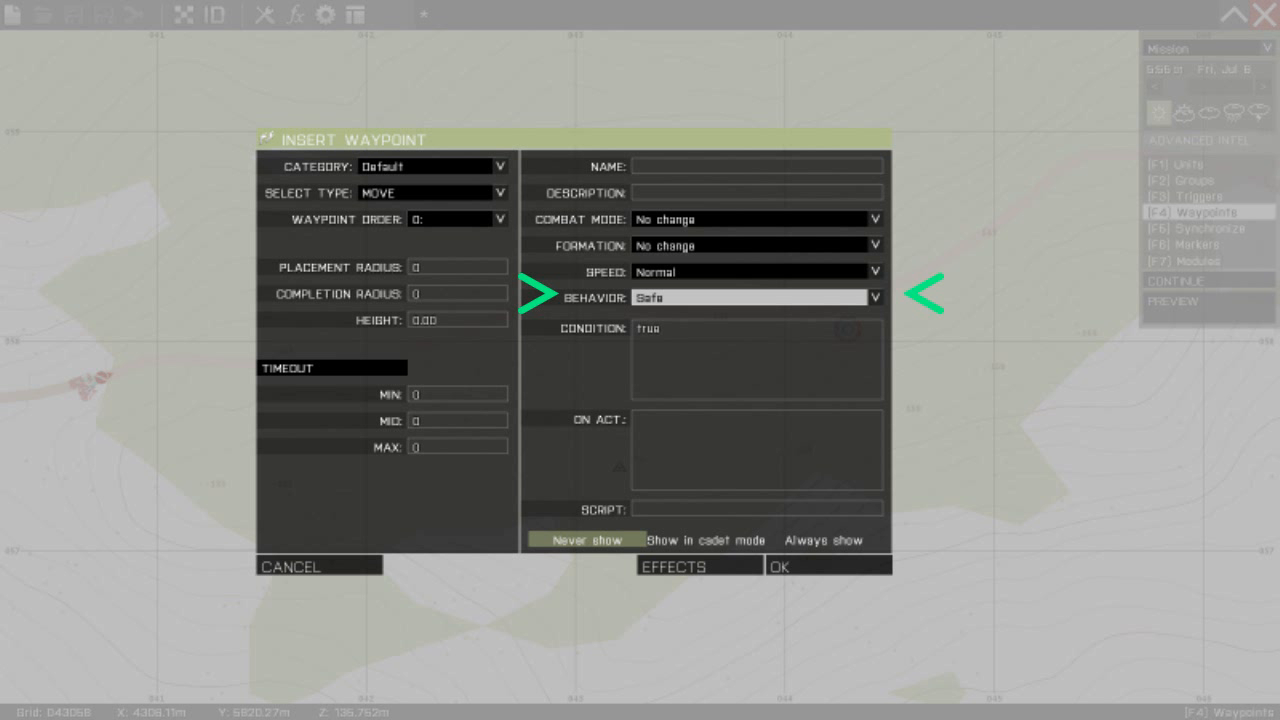
{"action": "left_click", "coordinate": [757, 297]}
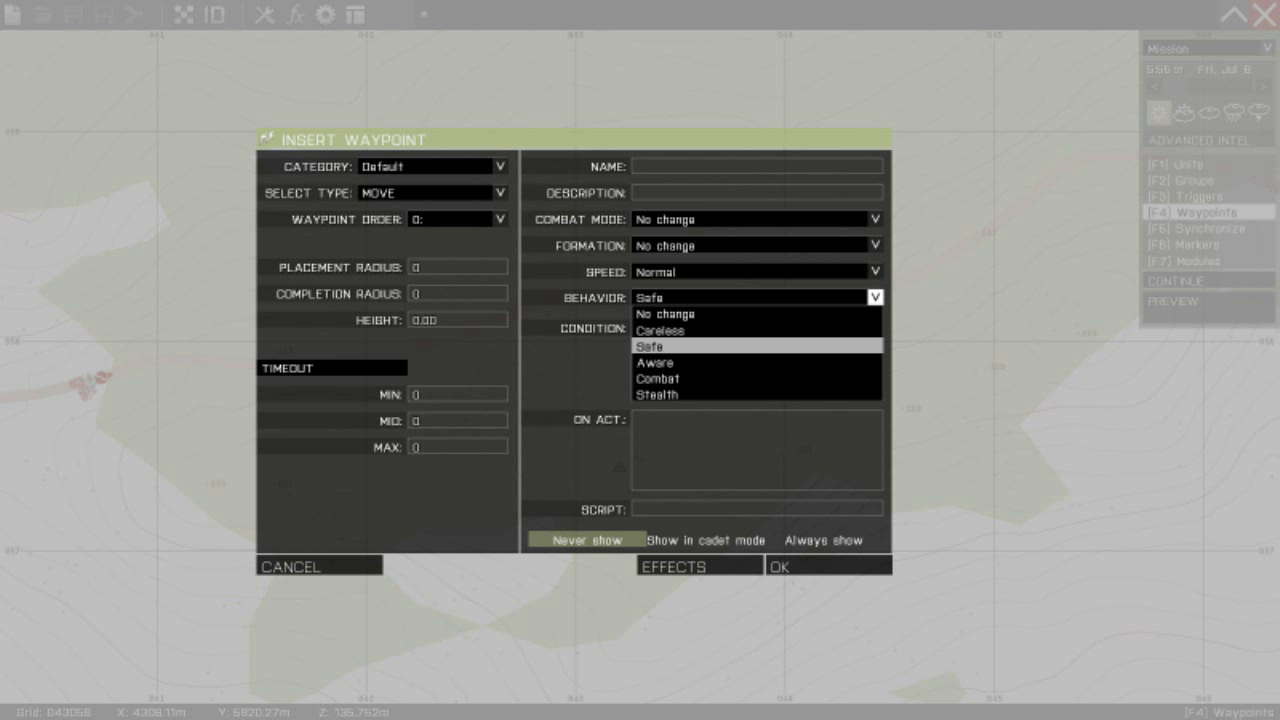
{"action": "key", "text": "Return"}
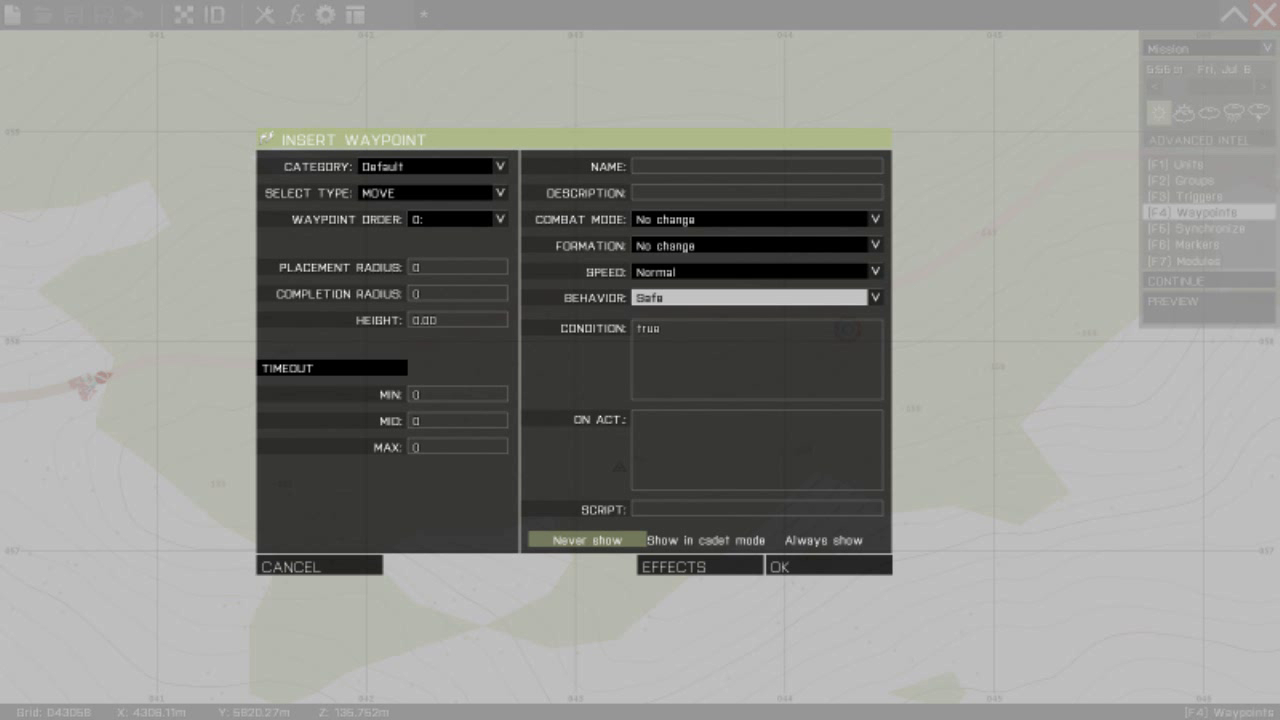
{"action": "left_click", "coordinate": [828, 566]}
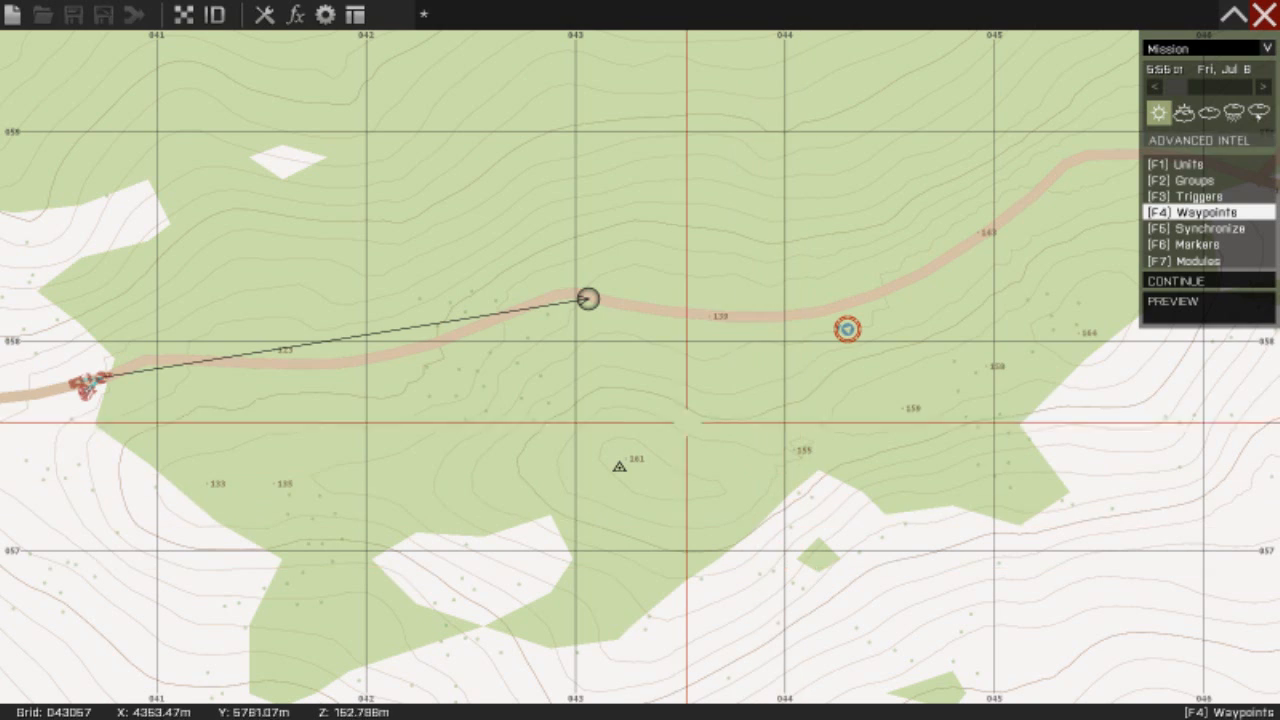
- Move the OPFOR waypoint east past the player to the road southwest of Camp Rogain
{"action": "right_click_drag", "start_coordinate": [588, 298], "coordinate": [451, 363]}
{"action": "scroll", "coordinate": [459, 368], "scroll_direction": "down", "scroll_amount": 4}
{"action": "mouse_move", "coordinate": [459, 368]}
{"action": "left_mouse_down"}
{"action": "mouse_move", "coordinate": [563, 374]}
{"action": "mouse_move", "coordinate": [930, 333]}
{"action": "left_mouse_up"}
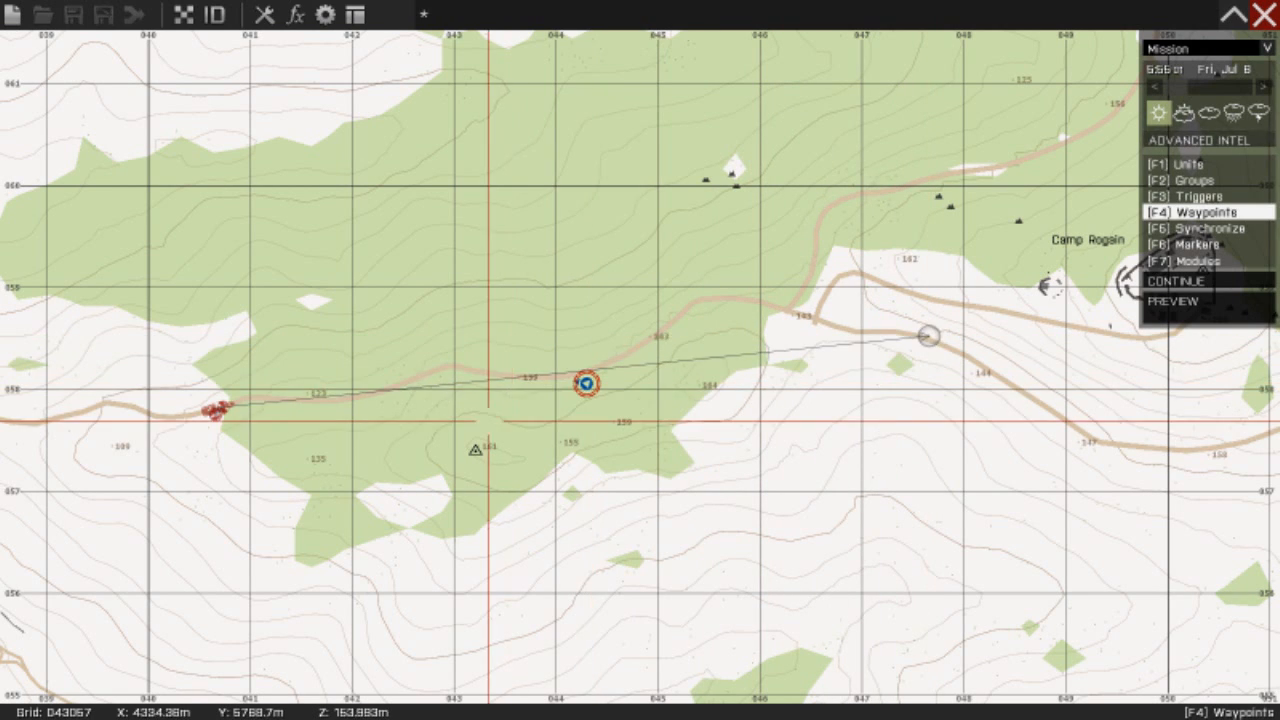
- Insert a Move waypoint named Ambush for the BLUFOR player, beside the road to the player's west
{"action": "scroll", "coordinate": [525, 397], "scroll_direction": "down", "scroll_amount": 2}
{"action": "scroll", "coordinate": [527, 397], "scroll_direction": "up", "scroll_amount": 4}
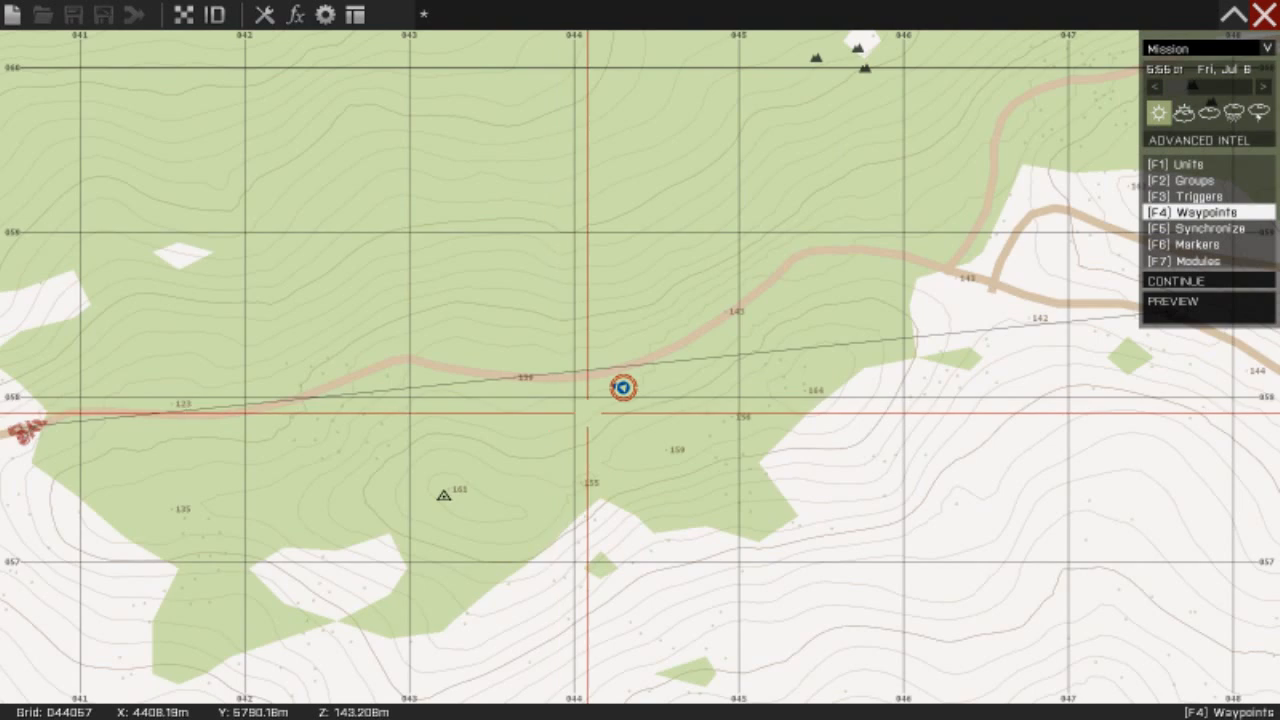
{"action": "scroll", "coordinate": [620, 385], "scroll_direction": "up", "scroll_amount": 3}
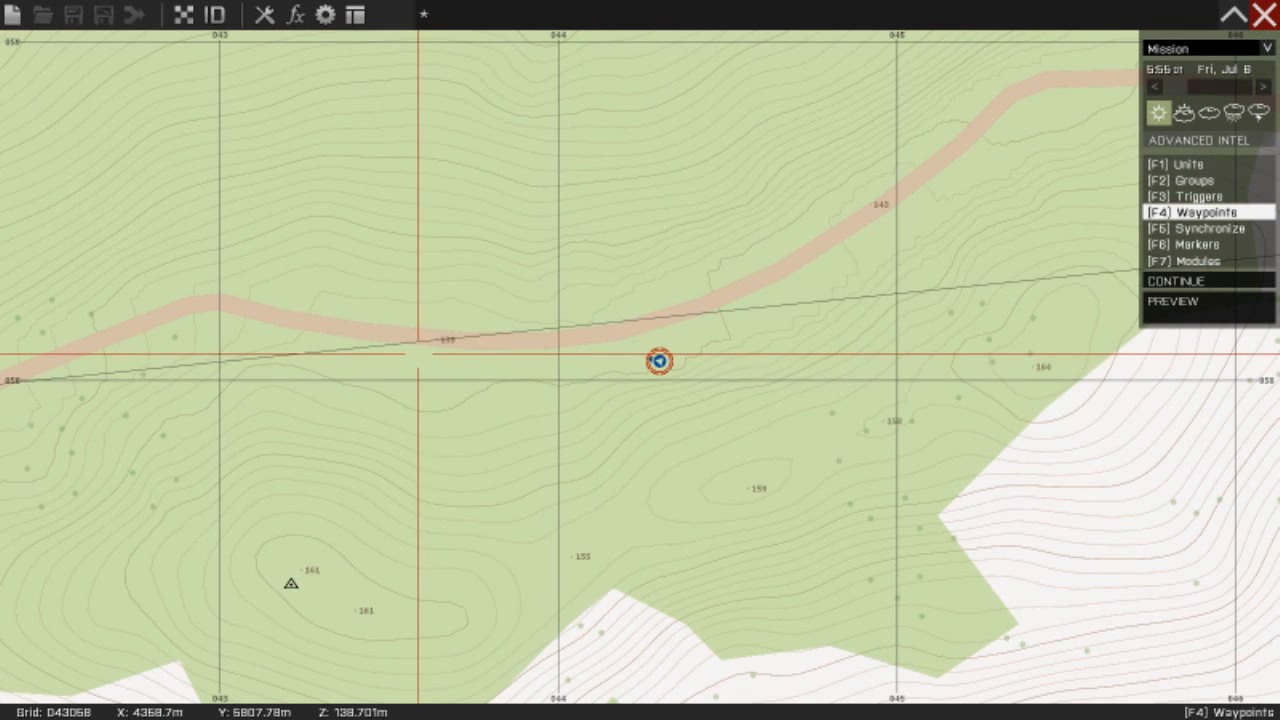
{"action": "scroll", "coordinate": [418, 355], "scroll_direction": "up", "scroll_amount": 3}
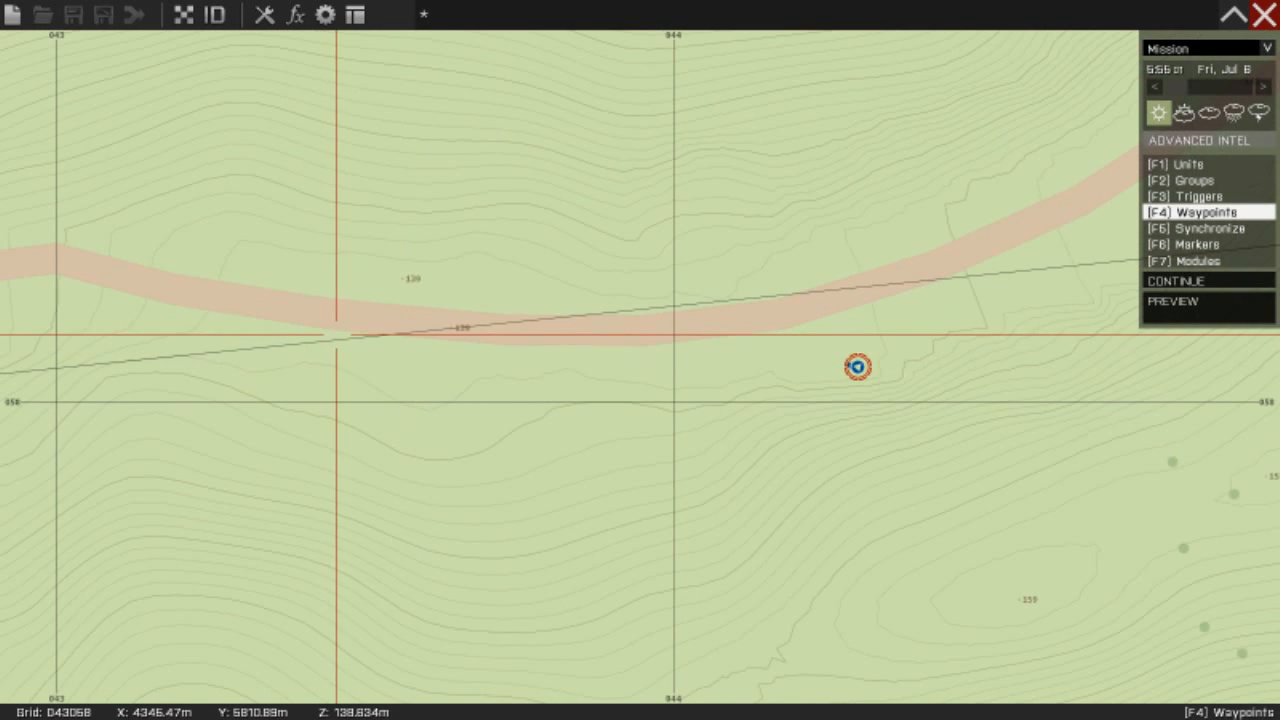
{"action": "double_click", "coordinate": [336, 333]}
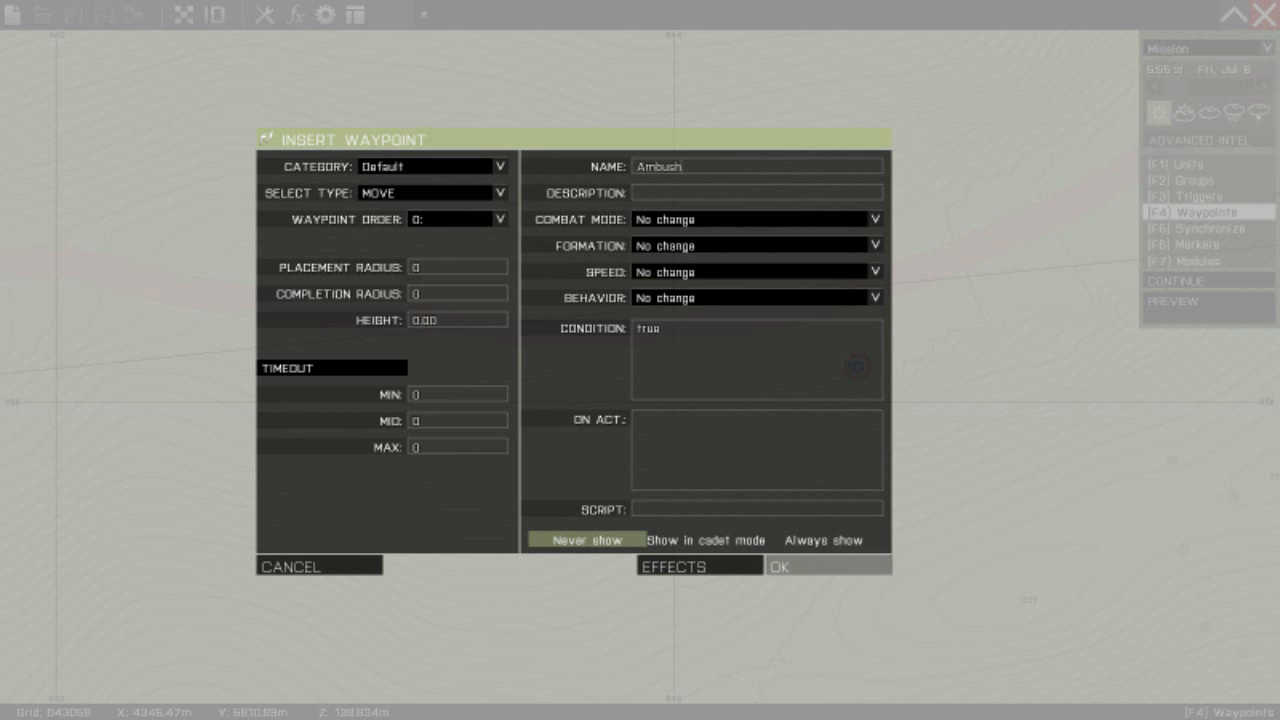
{"action": "left_click", "coordinate": [779, 567]}
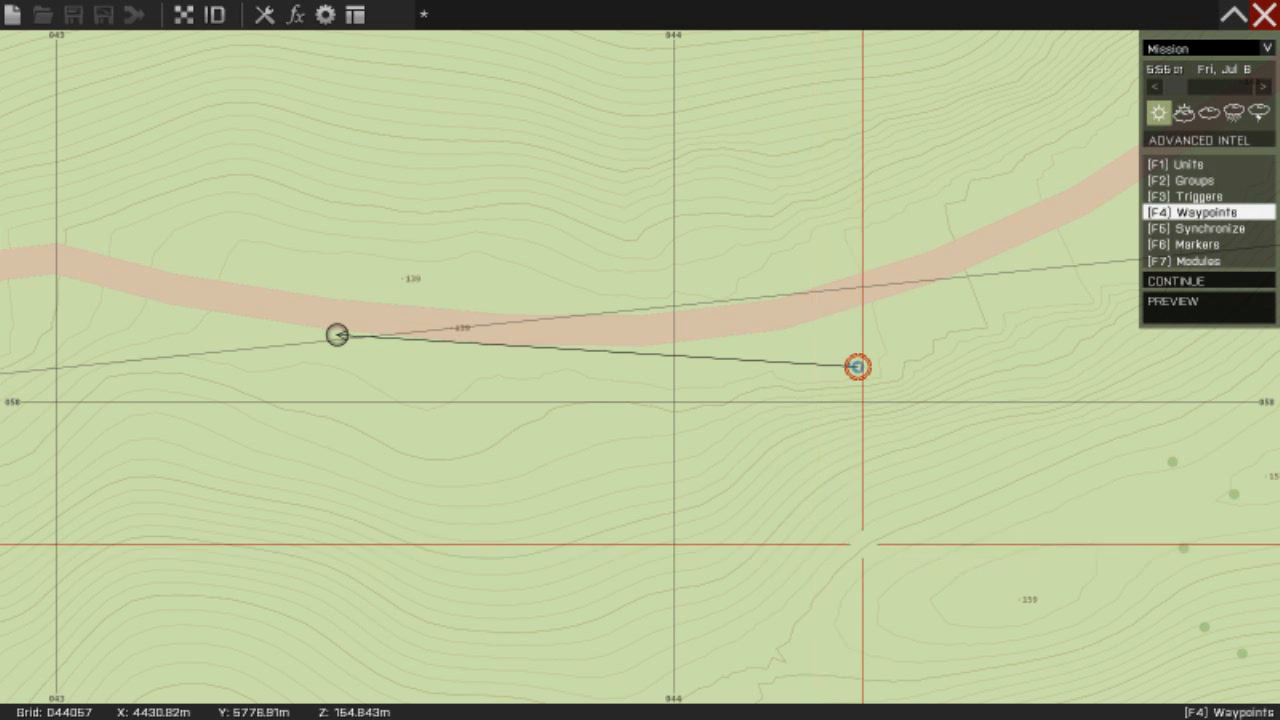
- Insert a rectangular trigger in the forest north of the road and northwest of the player
{"action": "scroll", "coordinate": [953, 403], "scroll_direction": "down", "scroll_amount": 5}
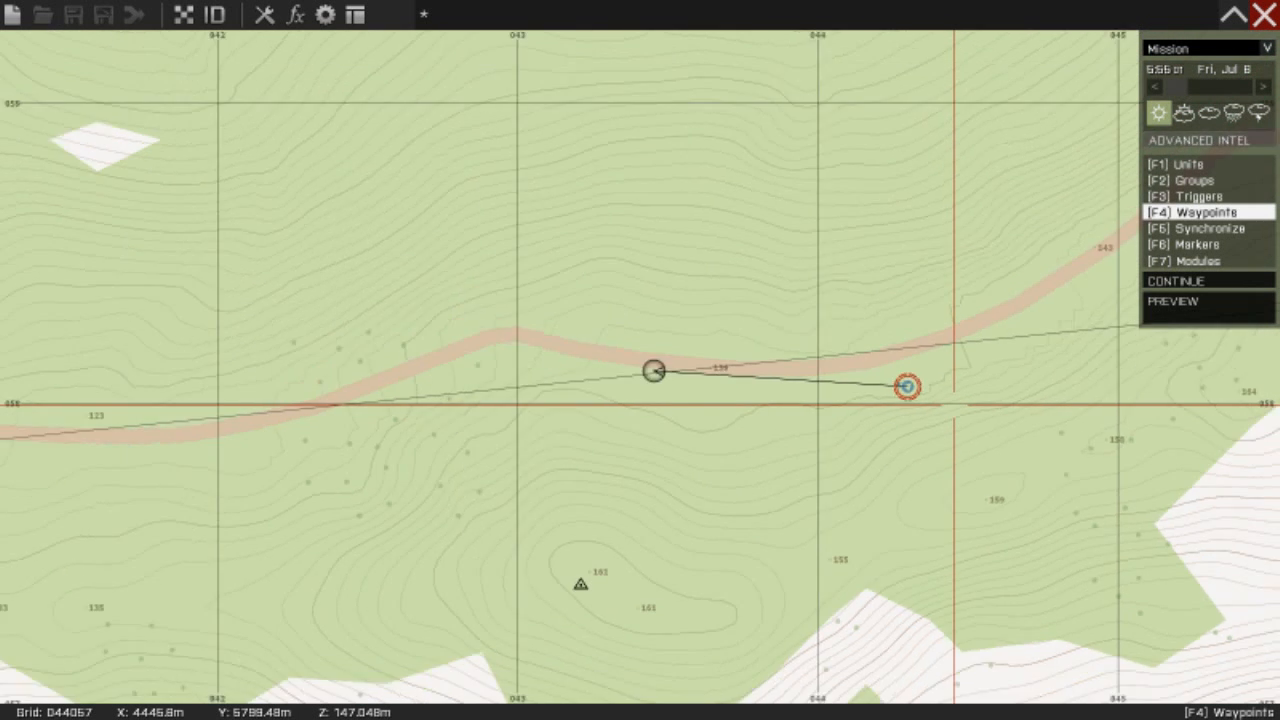
{"action": "key", "text": "F3"}
{"action": "scroll", "coordinate": [636, 344], "scroll_direction": "down", "scroll_amount": 3}
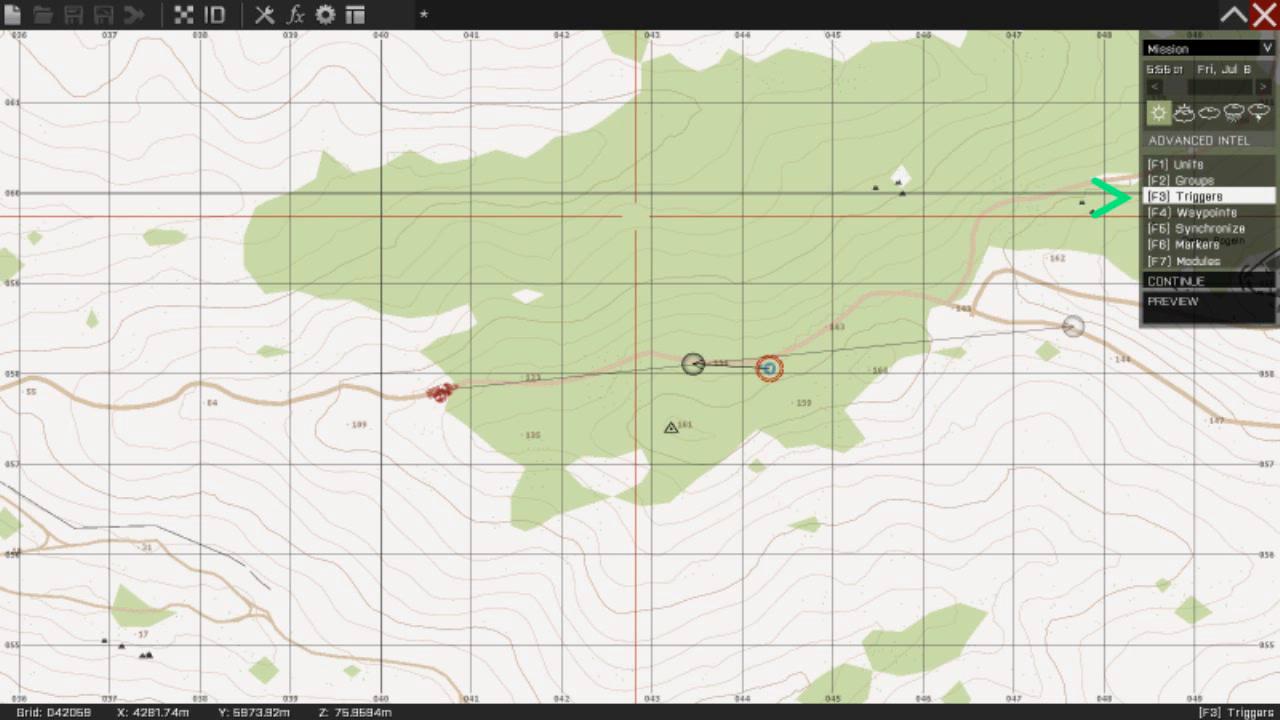
{"action": "double_click", "coordinate": [615, 217]}
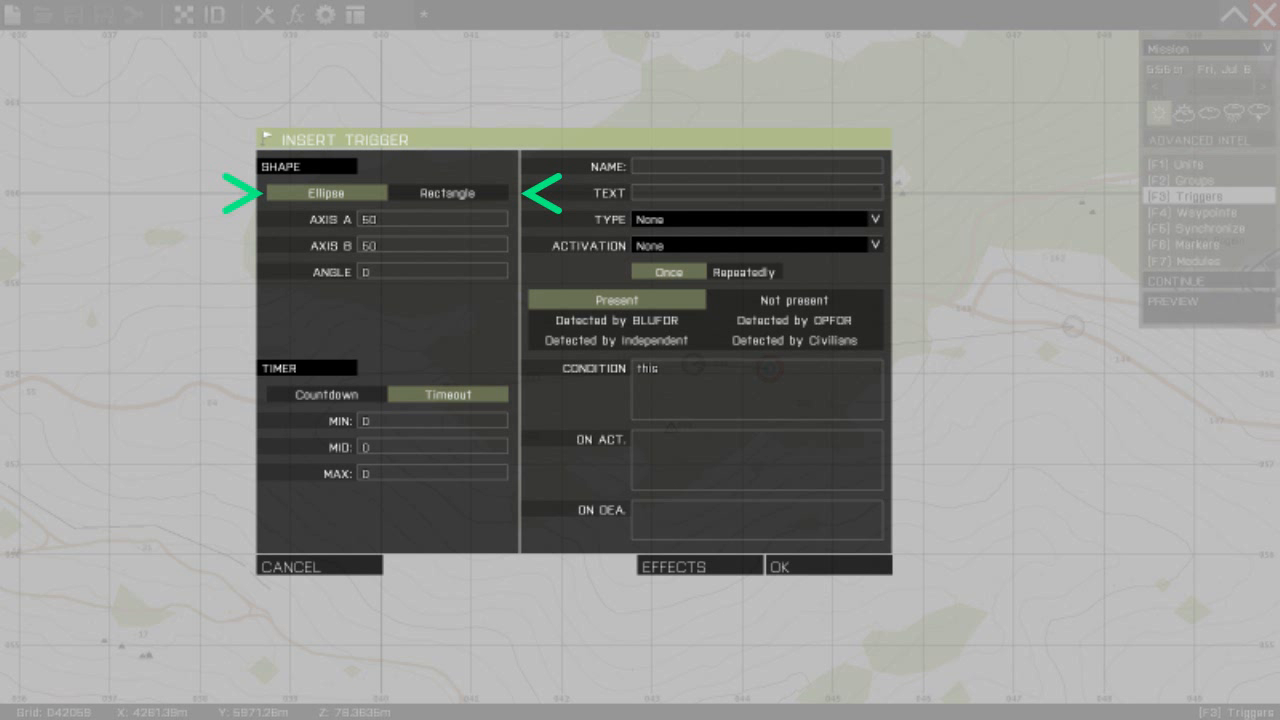
{"action": "left_click", "coordinate": [447, 192]}
{"action": "left_click", "coordinate": [326, 192]}
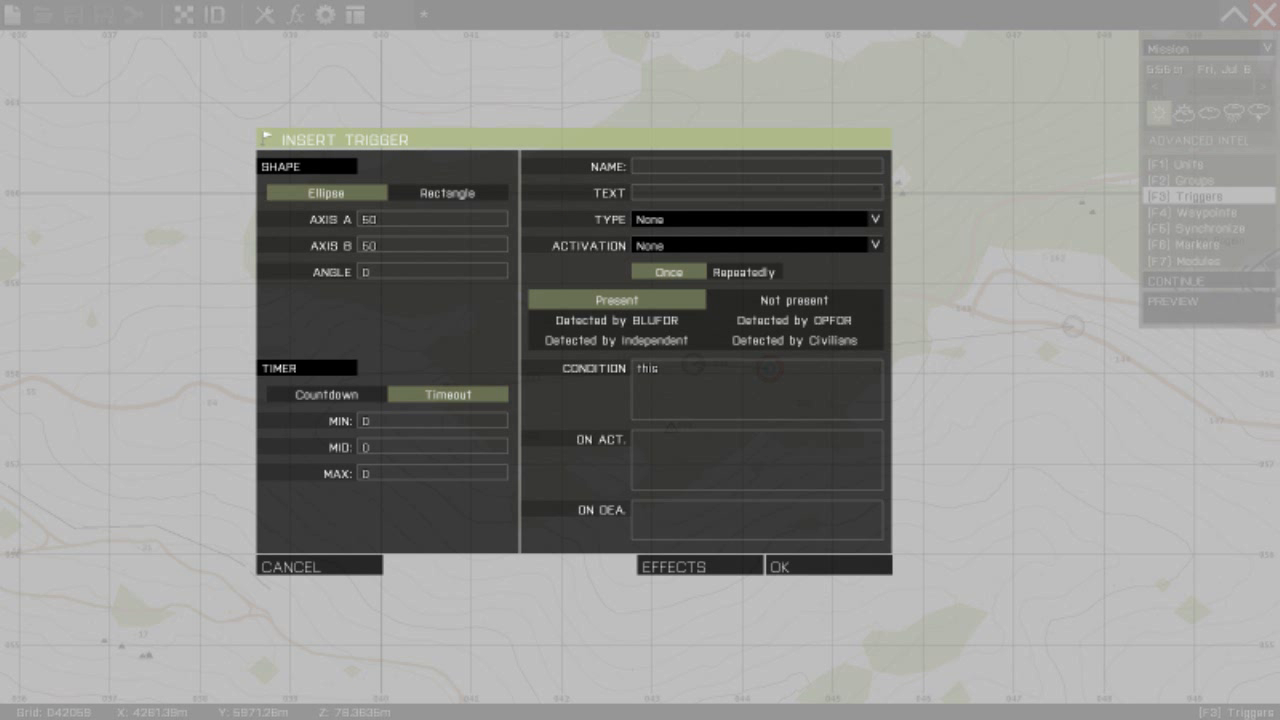
{"action": "left_click", "coordinate": [447, 192]}
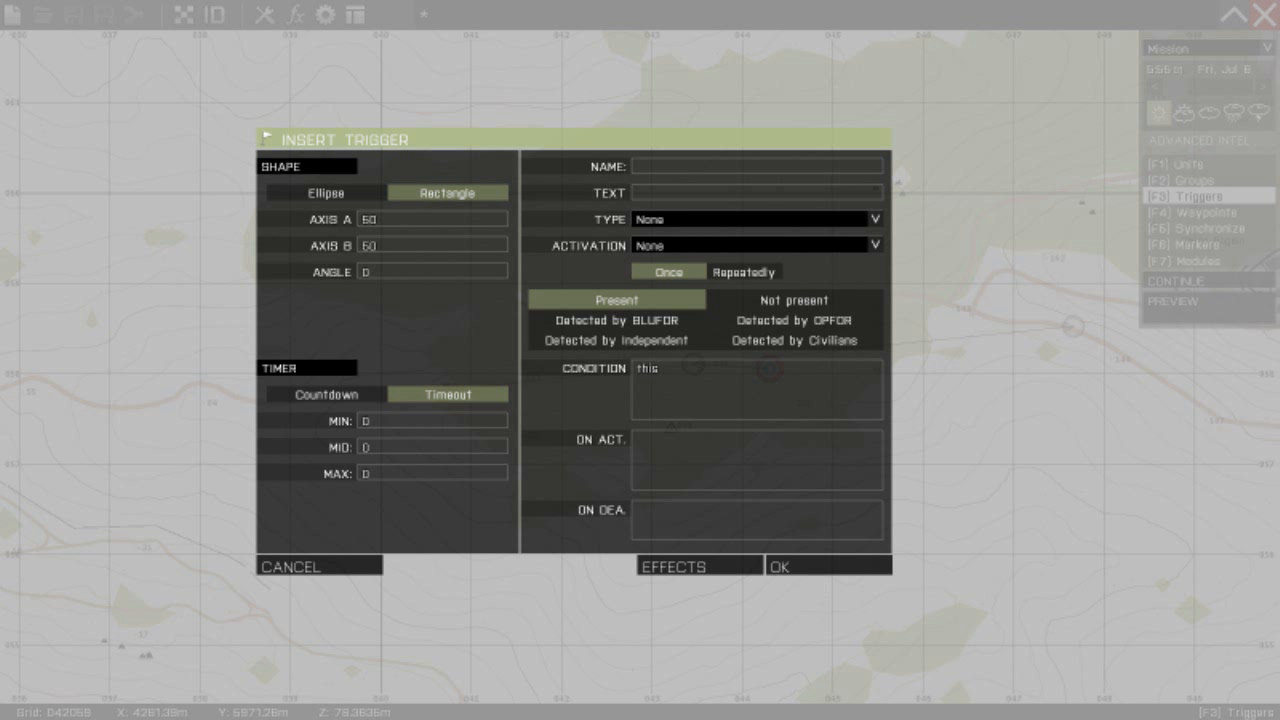
{"action": "left_click", "coordinate": [828, 566]}
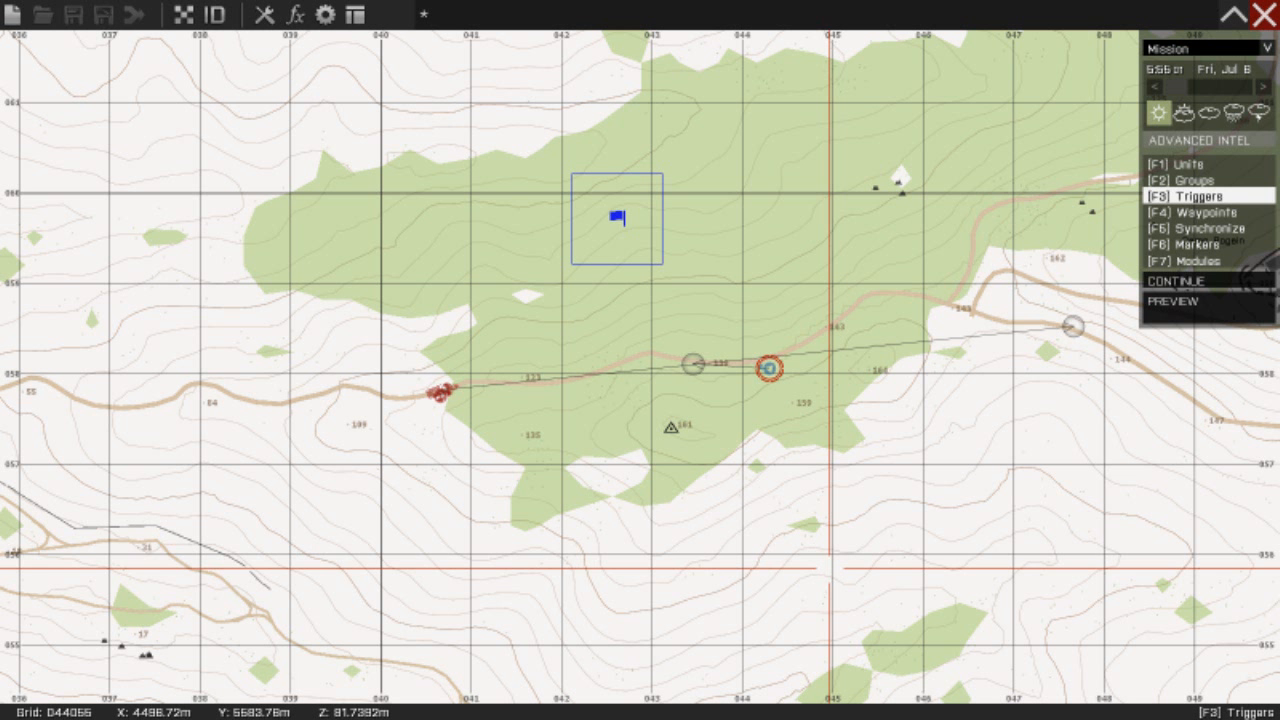
- Set both Axis A and Axis B of the rectangular trigger to 250
{"action": "double_click", "coordinate": [615, 219]}
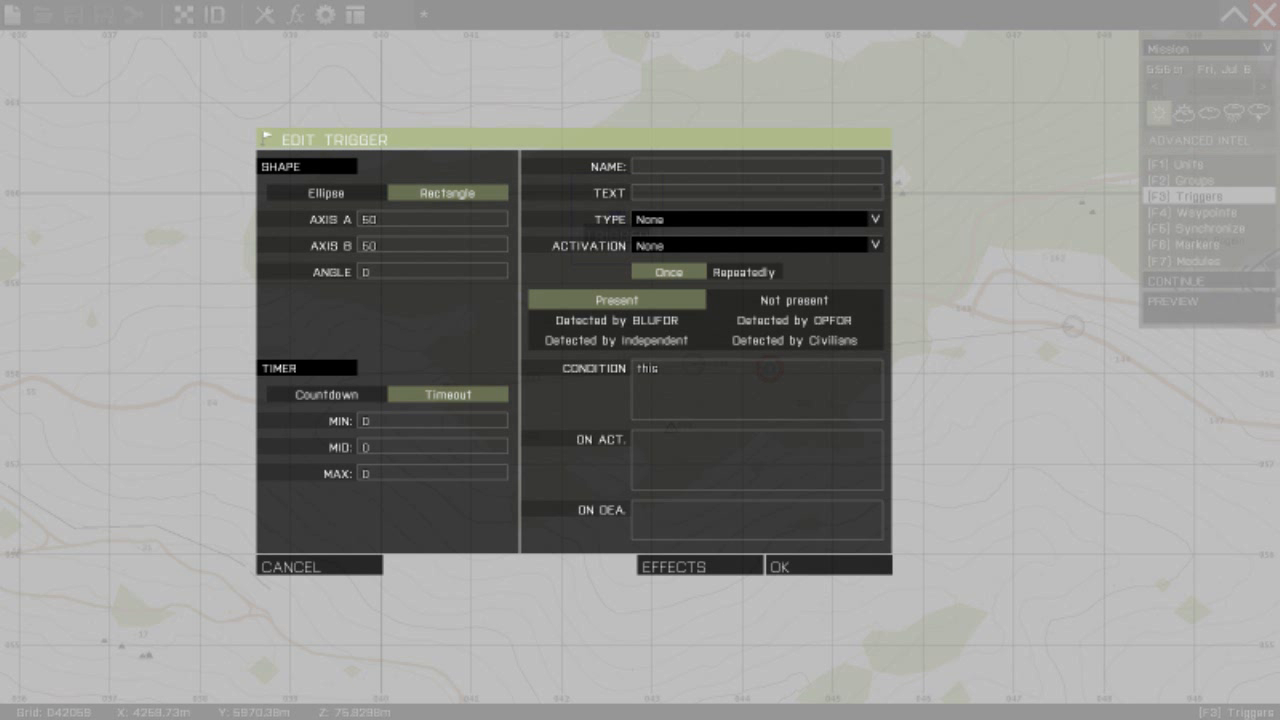
{"action": "left_click_drag", "start_coordinate": [380, 219], "coordinate": [360, 219]}
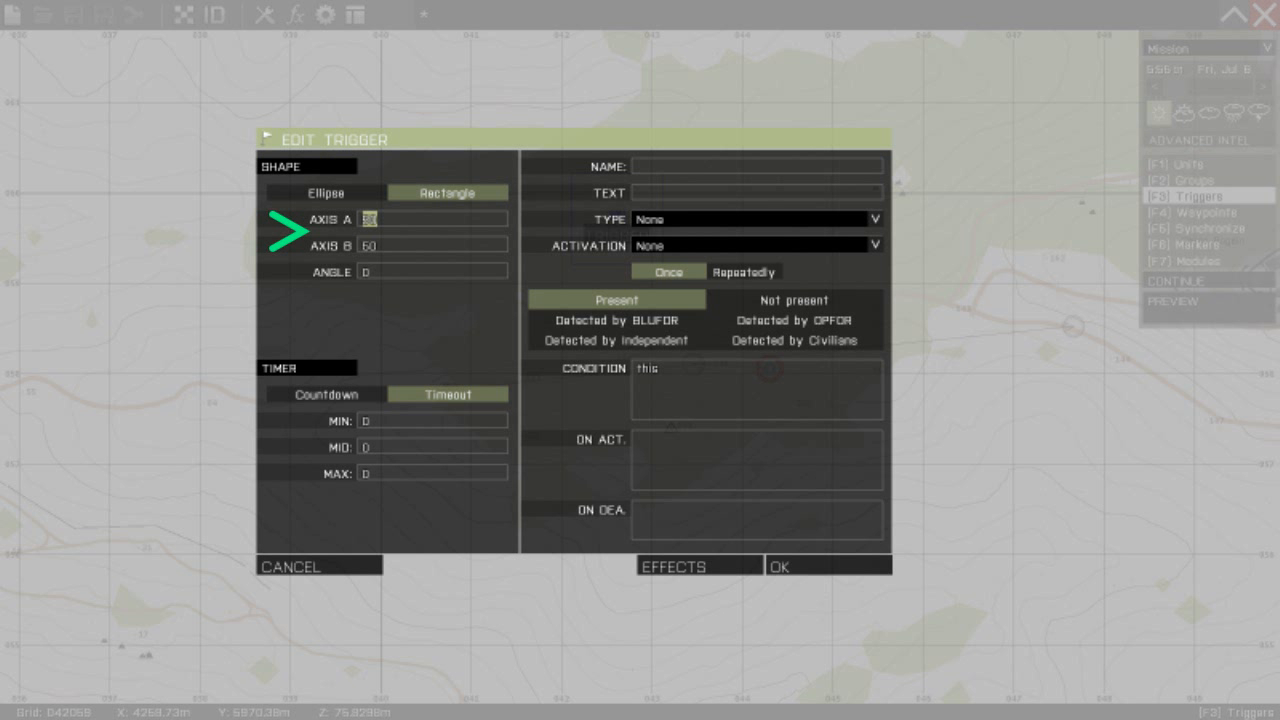
{"action": "type", "text": "2502"}
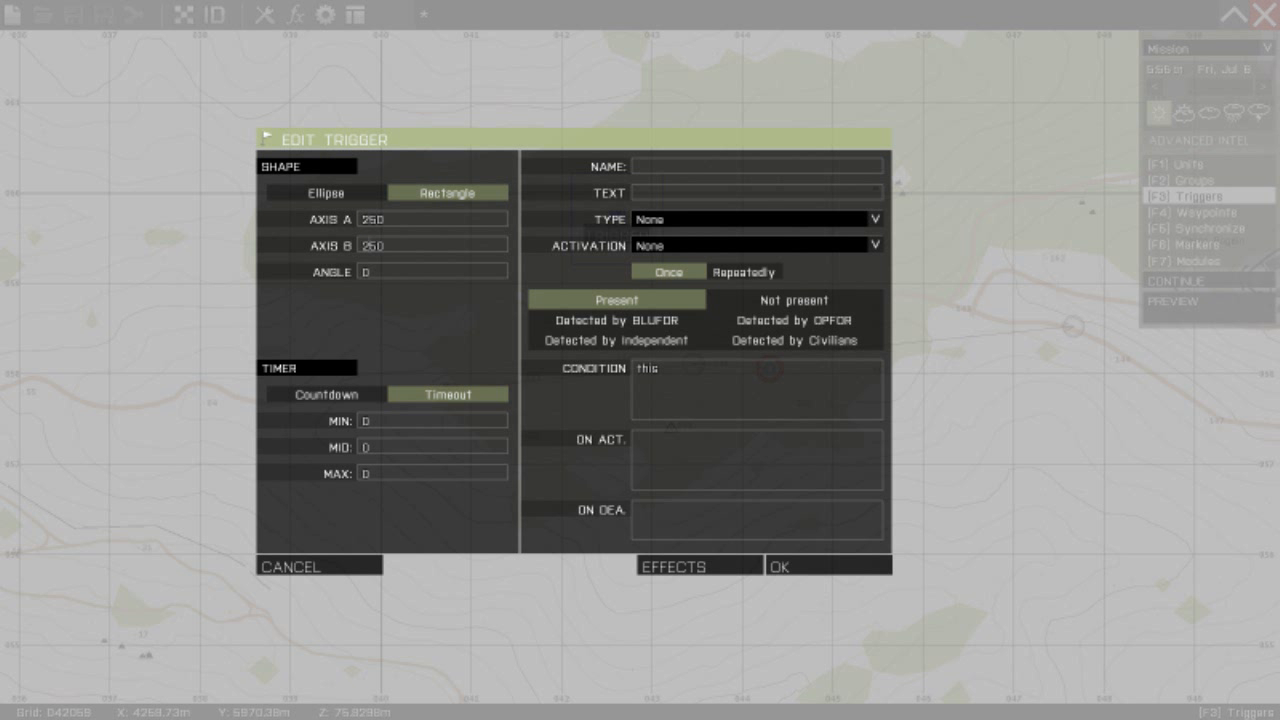
- Keep the rectangular trigger's type at None and set its activation to OPFOR, Not present
{"action": "left_click", "coordinate": [750, 219]}
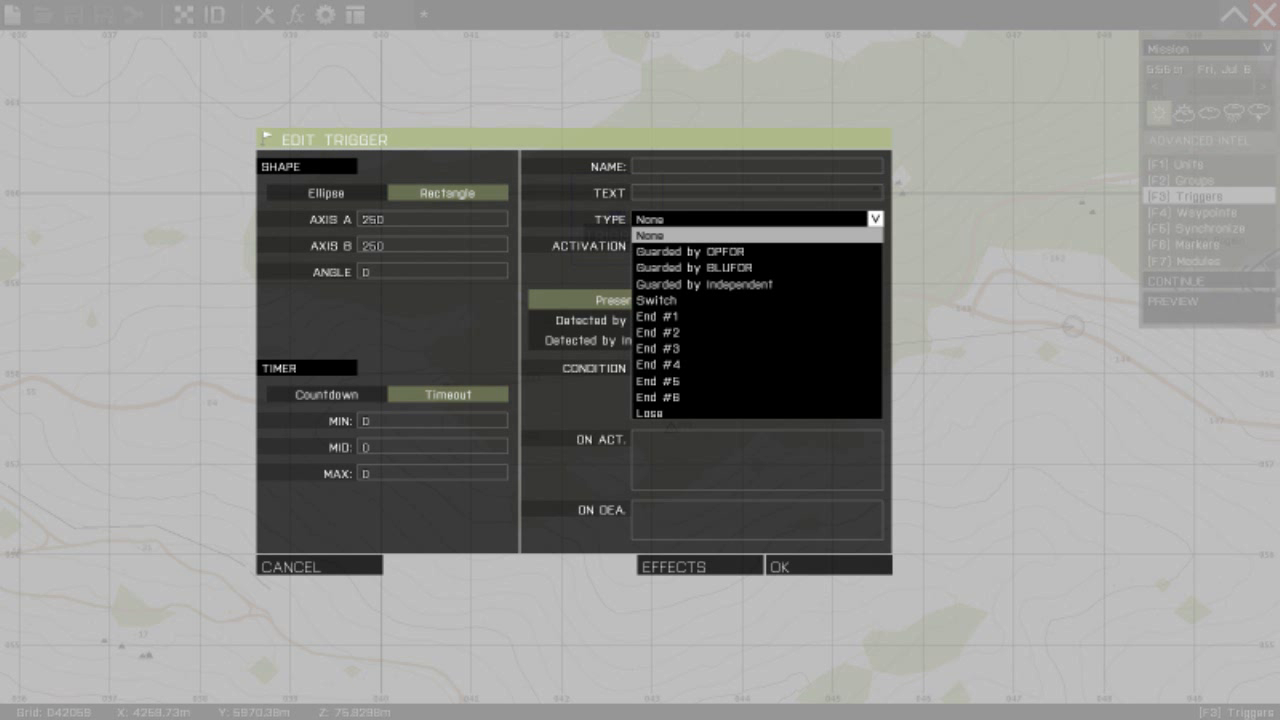
{"action": "left_click", "coordinate": [650, 235]}
{"action": "left_click", "coordinate": [750, 245]}
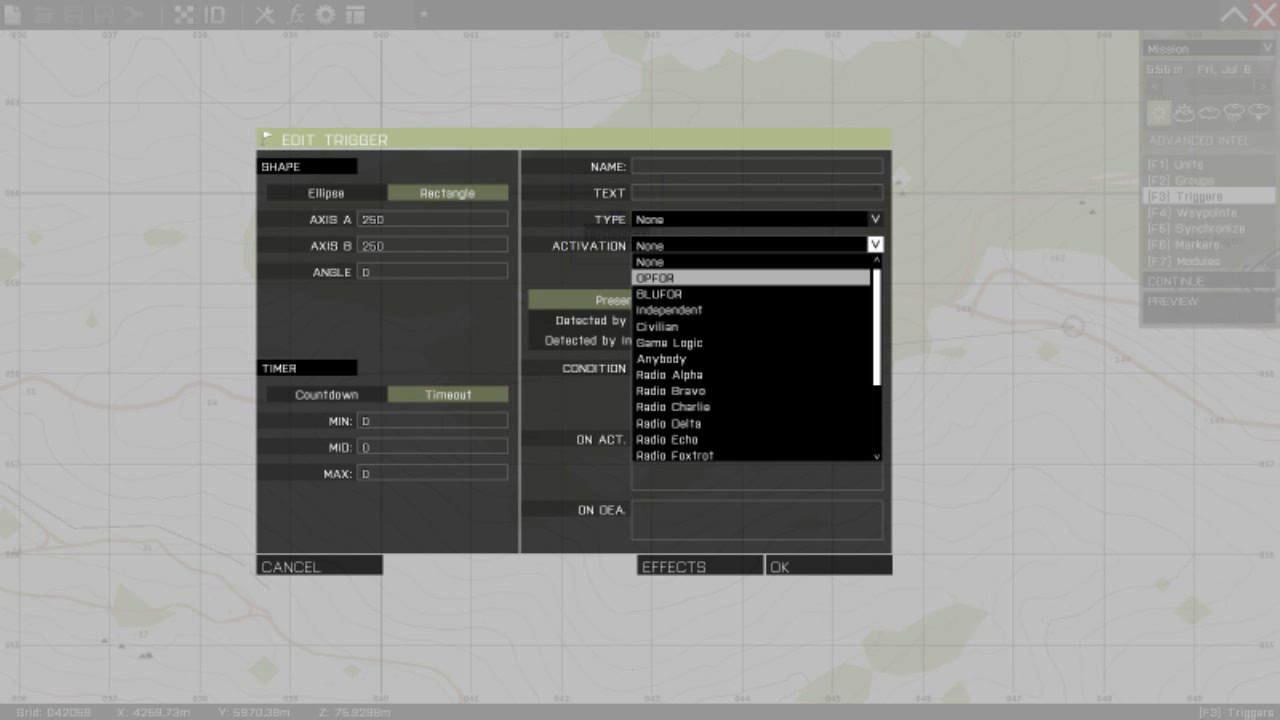
{"action": "key", "text": "Return"}
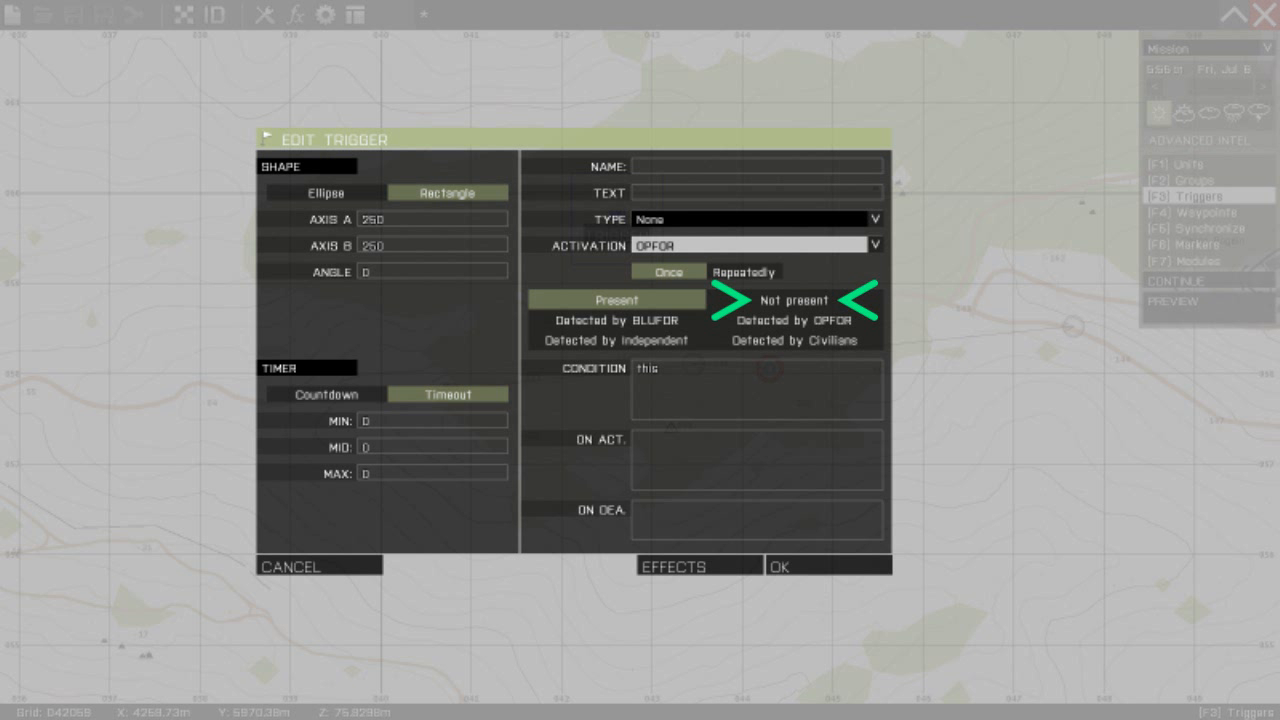
{"action": "left_click", "coordinate": [794, 300]}
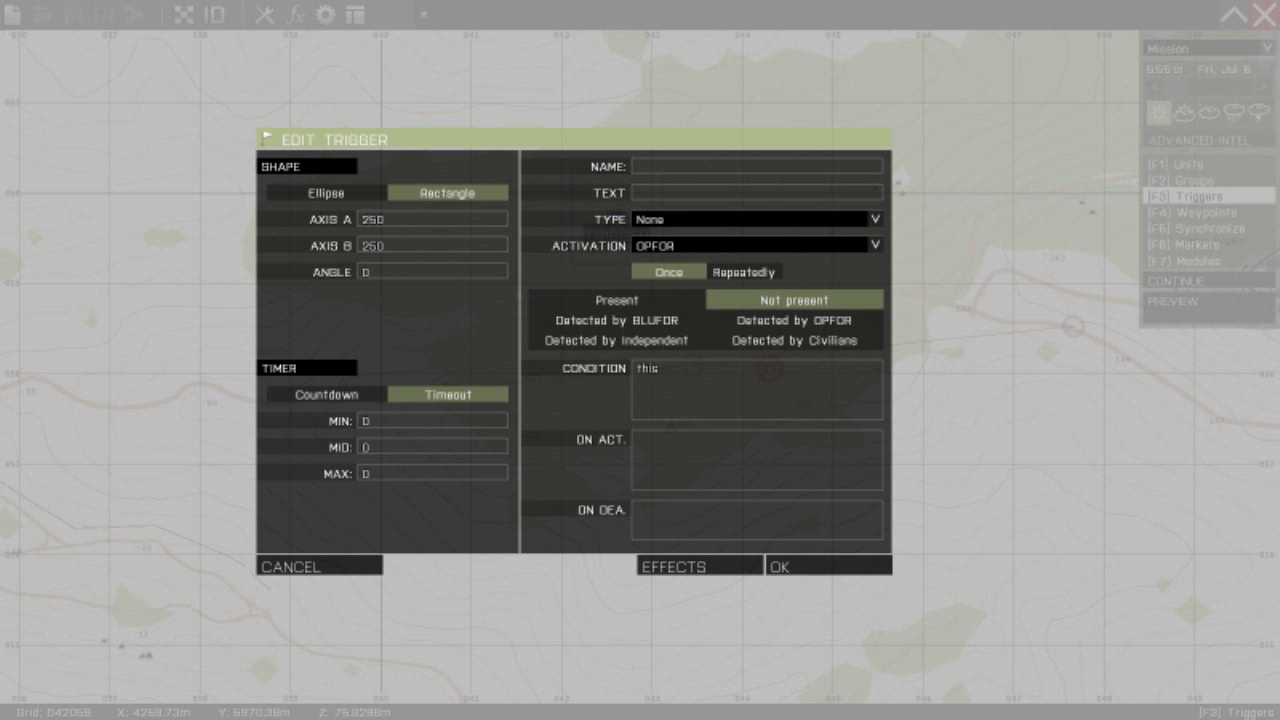
- Set the trigger's On Act. field to hint "Mission accomplished" and save the trigger
{"action": "left_click", "coordinate": [650, 441]}
{"action": "type", "text": "hint \""}
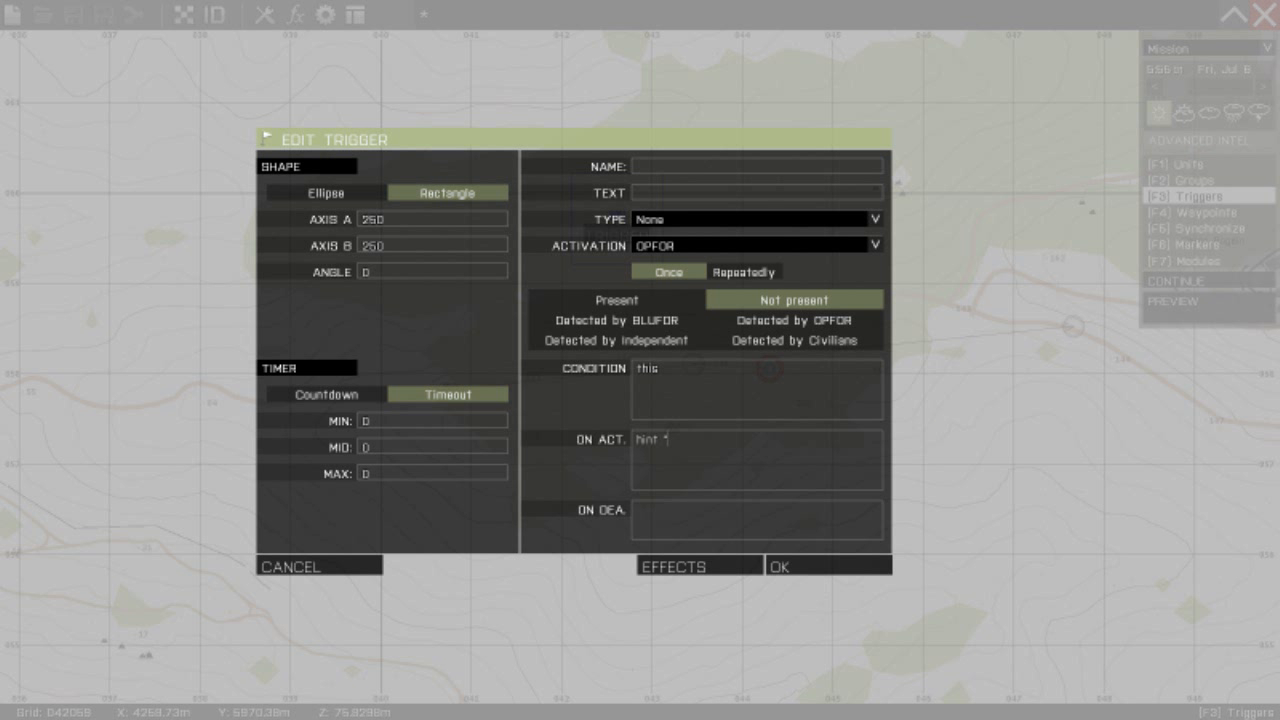
{"action": "type", "text": "Mission accomplished\""}
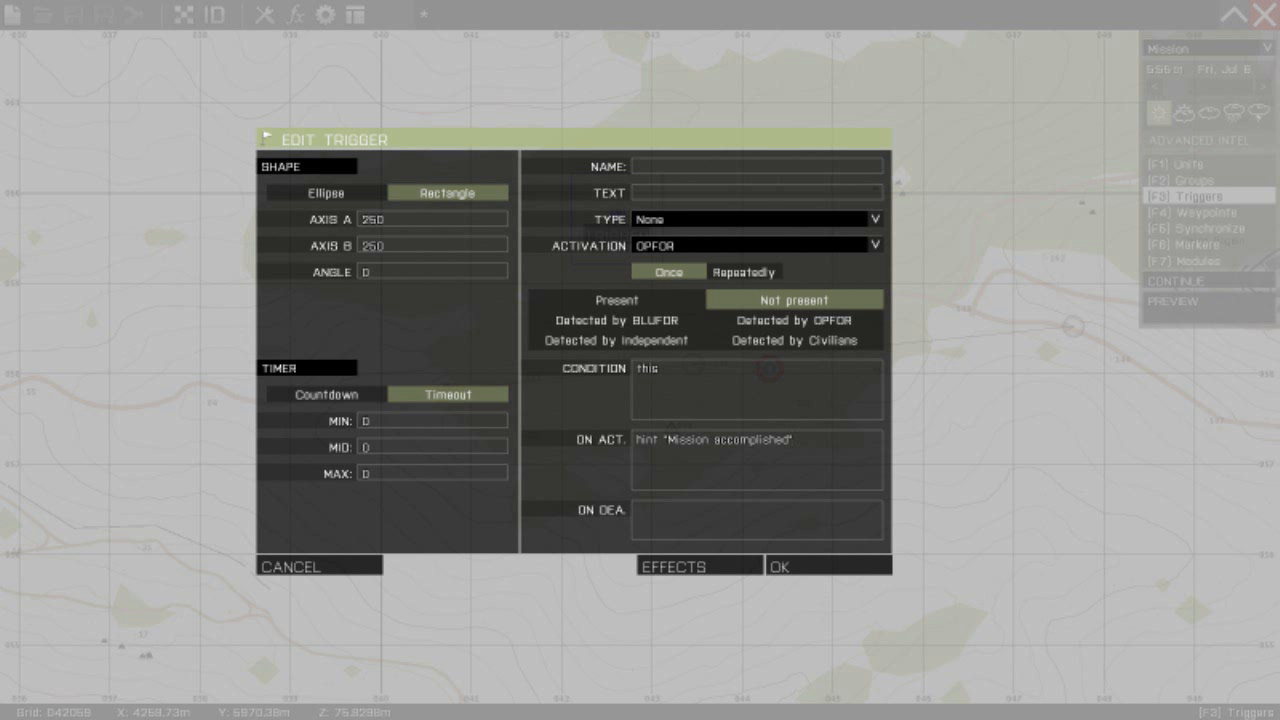
{"action": "left_click", "coordinate": [803, 566]}
{"action": "double_click", "coordinate": [621, 220]}
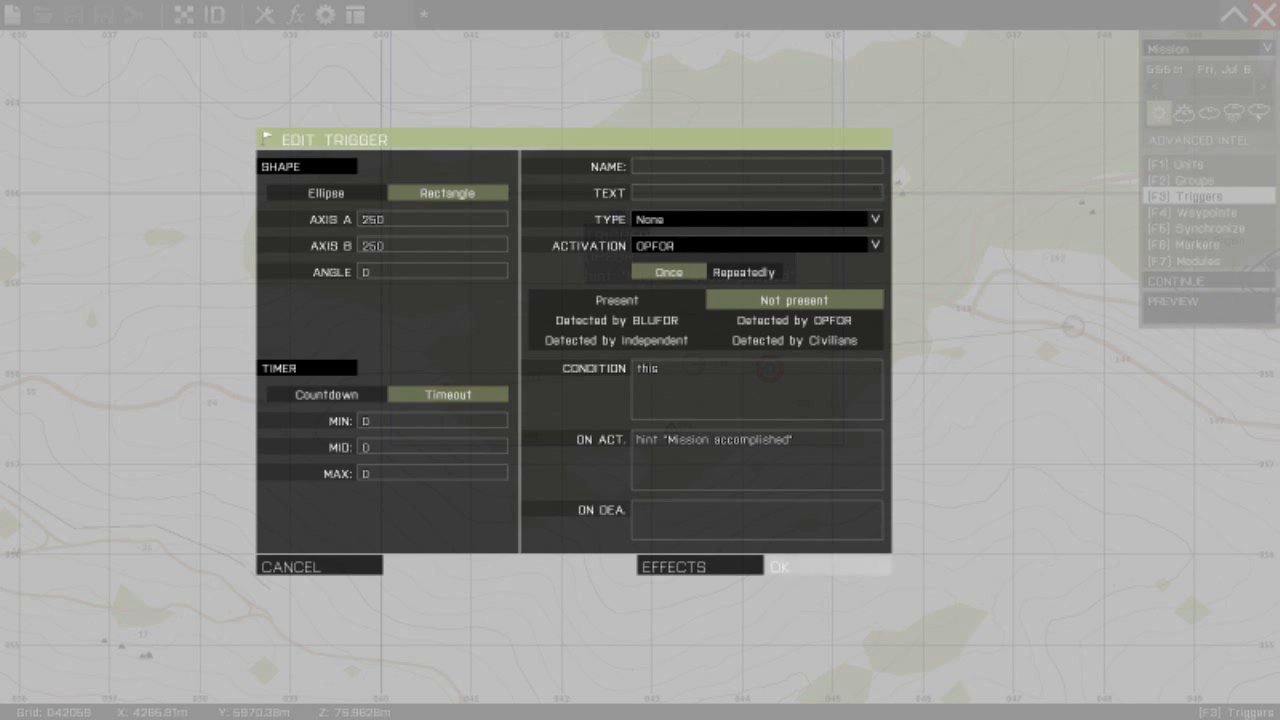
{"action": "key", "text": "Return"}
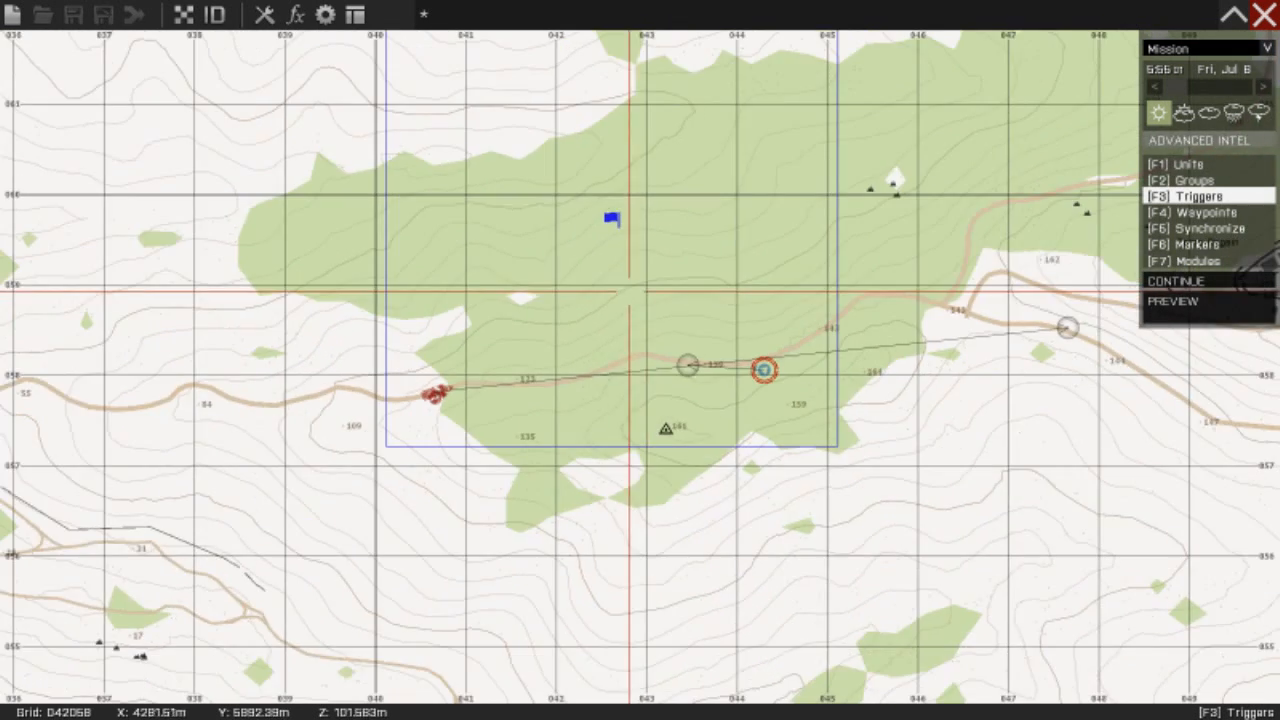
- Move the rectangular trigger south so its centre lies on the road just west of the Ambush waypoint
{"action": "scroll", "coordinate": [610, 279], "scroll_direction": "down", "scroll_amount": 3}
{"action": "left_click_drag", "start_coordinate": [611, 246], "coordinate": [620, 330]}
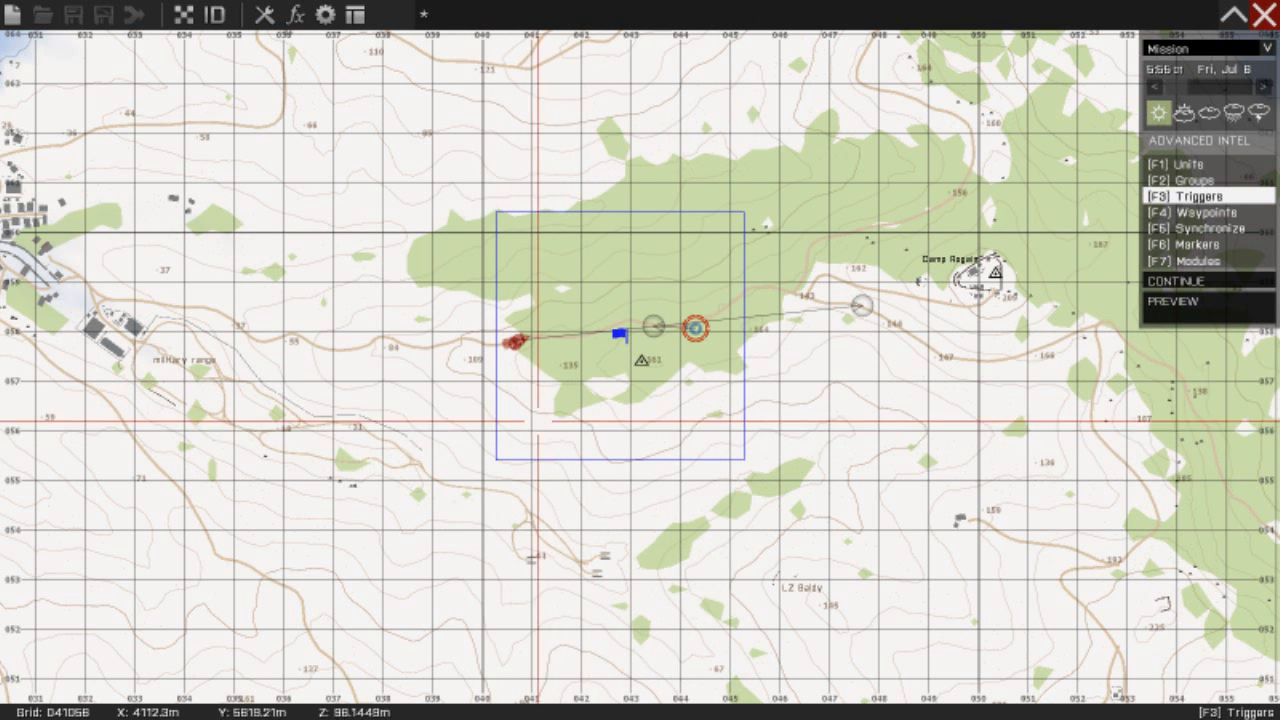
{"action": "left_click_drag", "start_coordinate": [599, 341], "coordinate": [606, 327]}
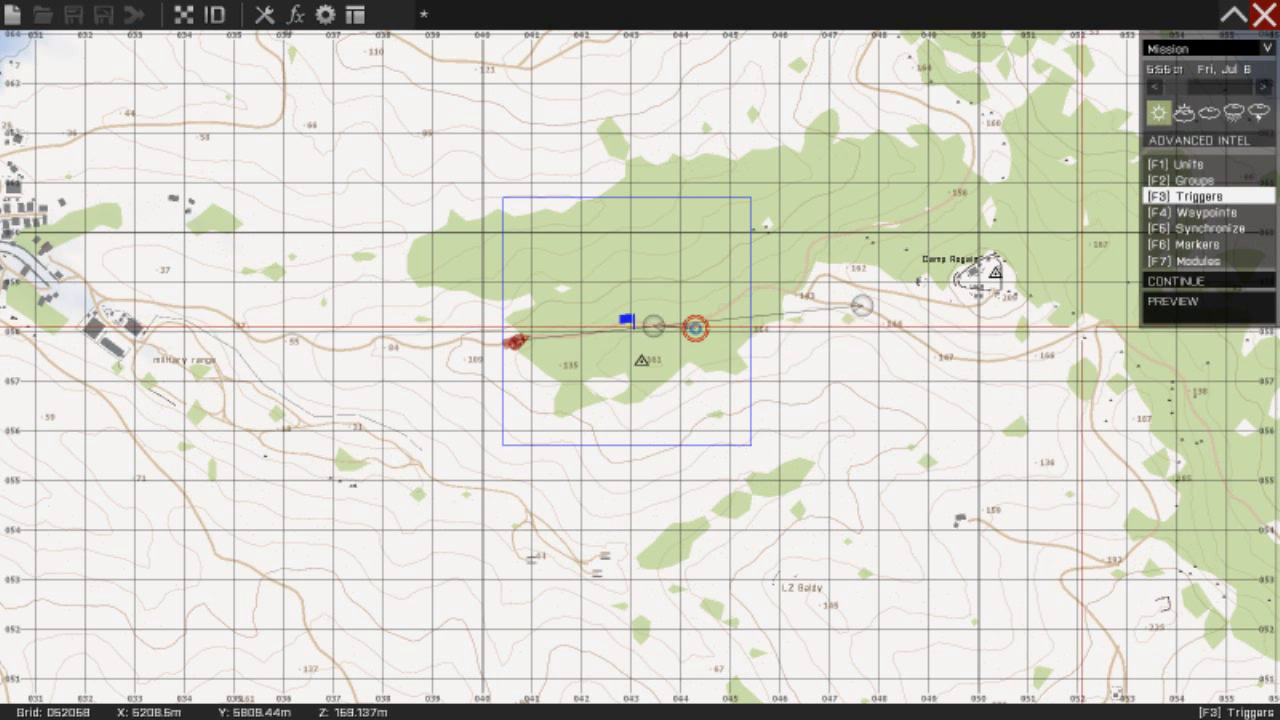
- Preview the mission, walk the player onto the road and put down the AT Mine
{"action": "left_click", "coordinate": [1172, 301]}
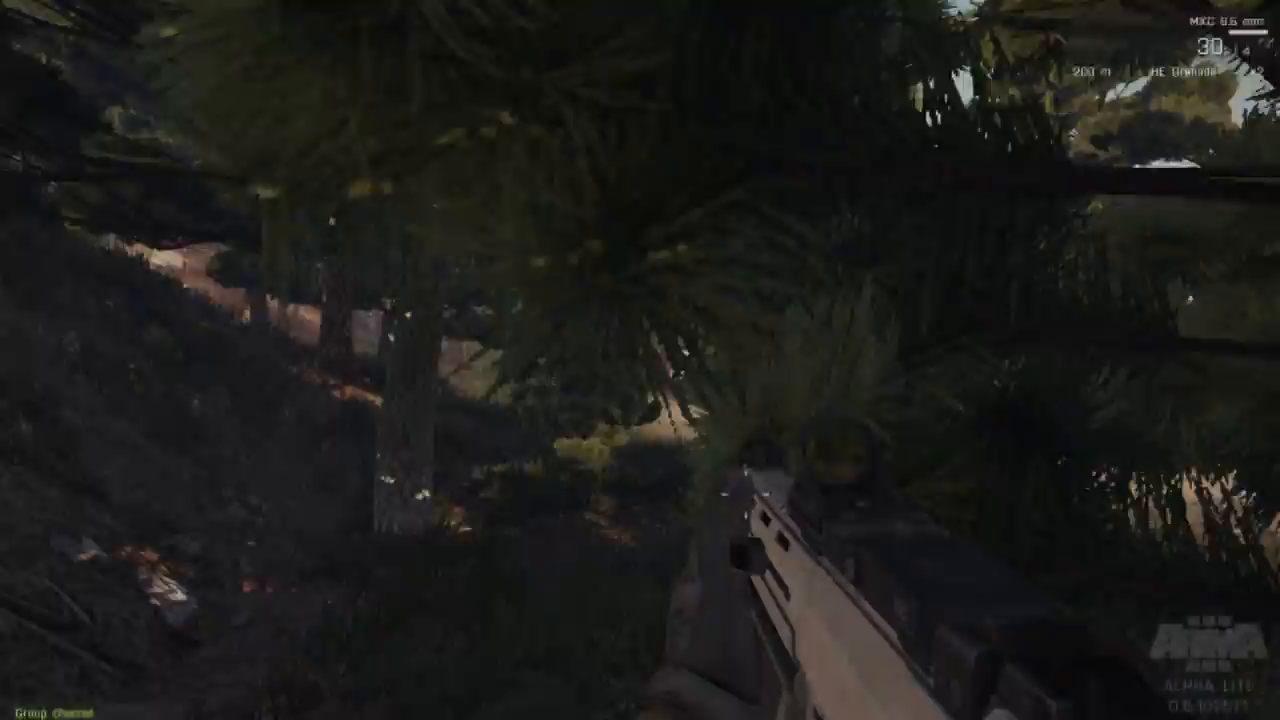
{"action": "key", "text": "w"}
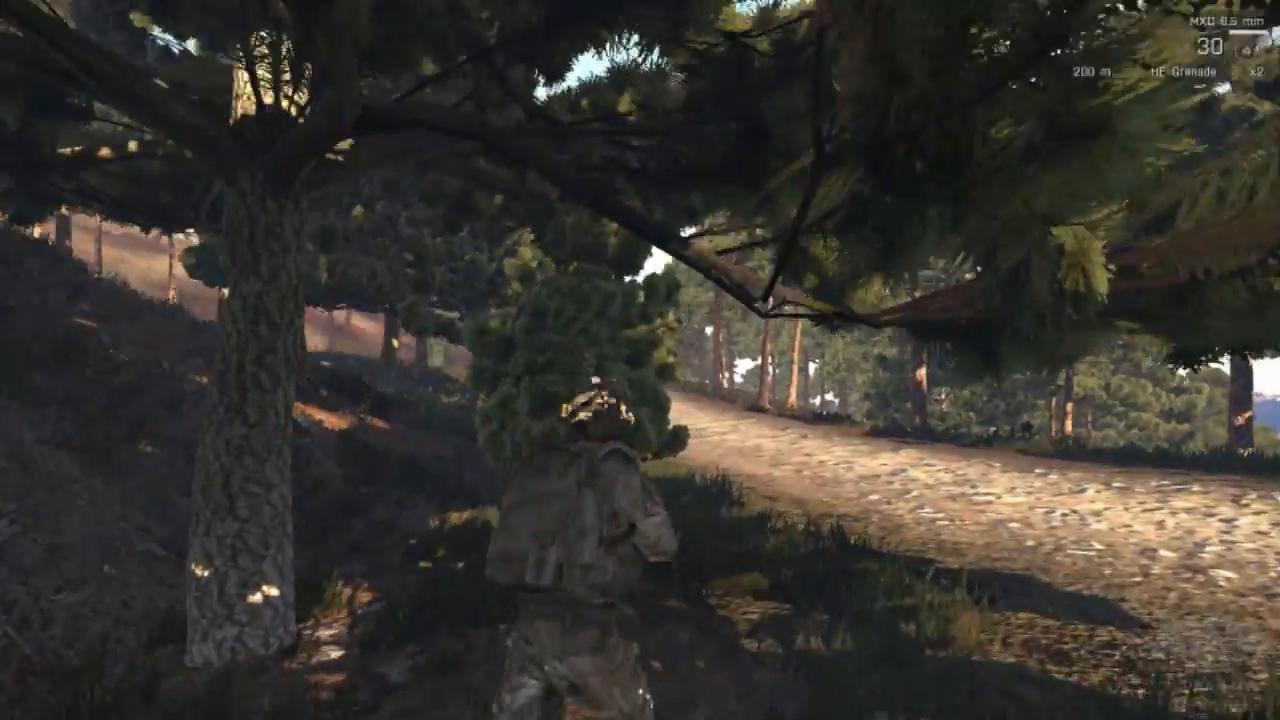
{"action": "key", "text": "w"}
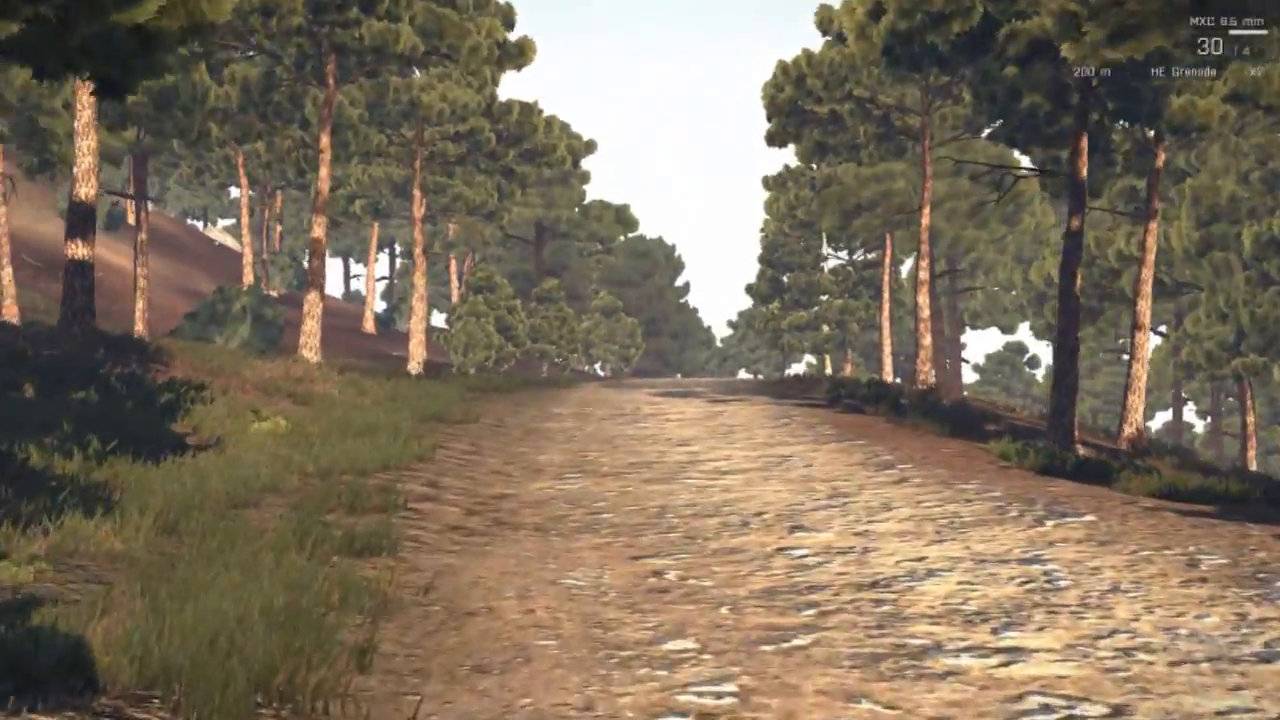
{"action": "key", "text": "w"}
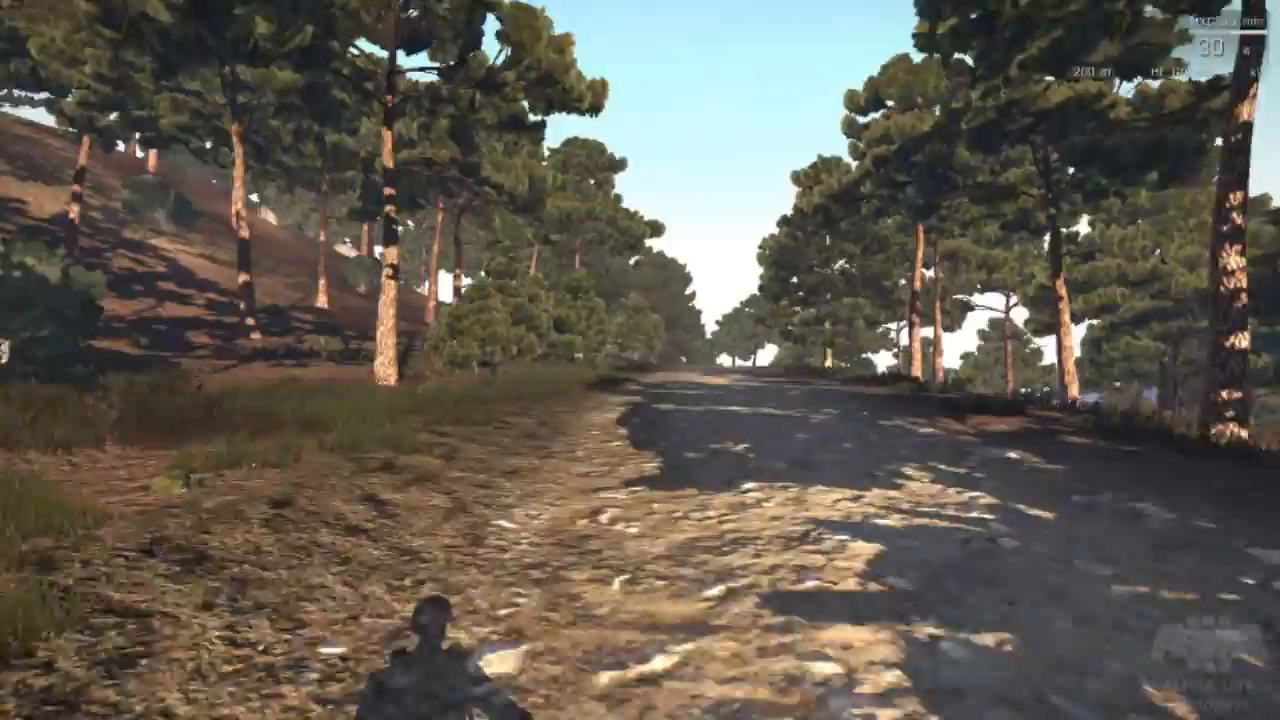
{"action": "key", "text": "KP_Enter"}
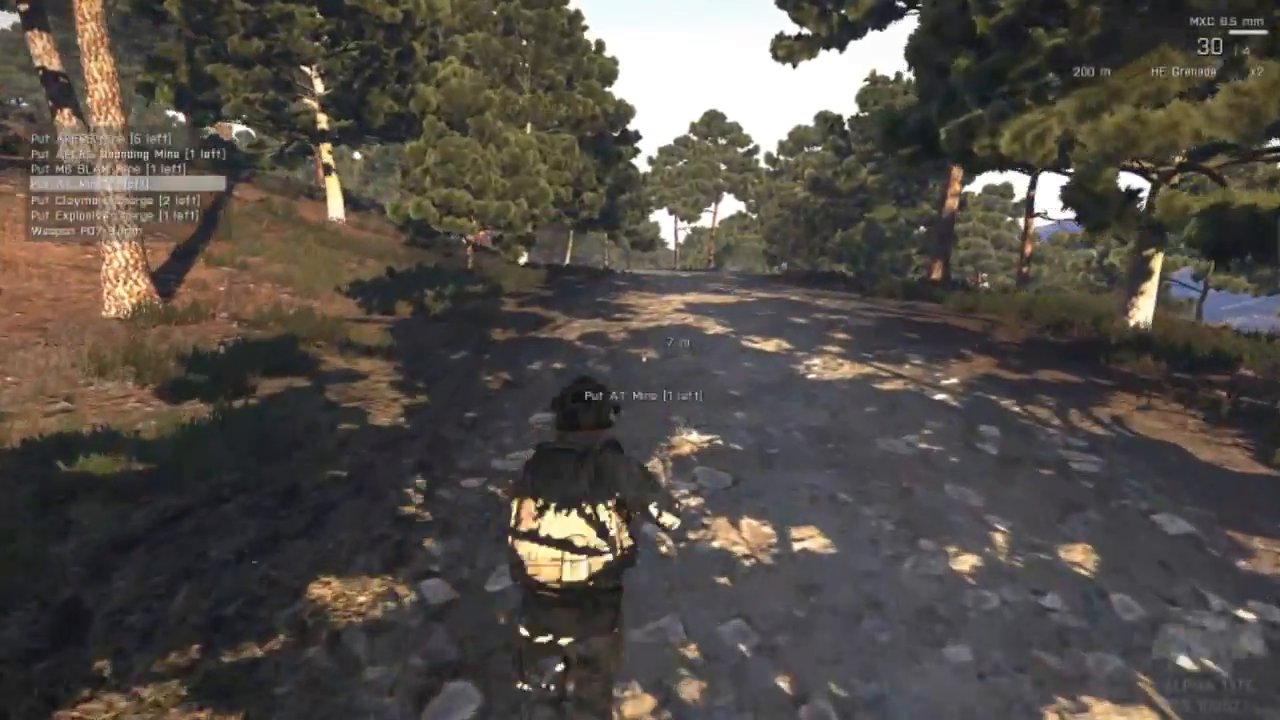
{"action": "key", "text": "Return"}
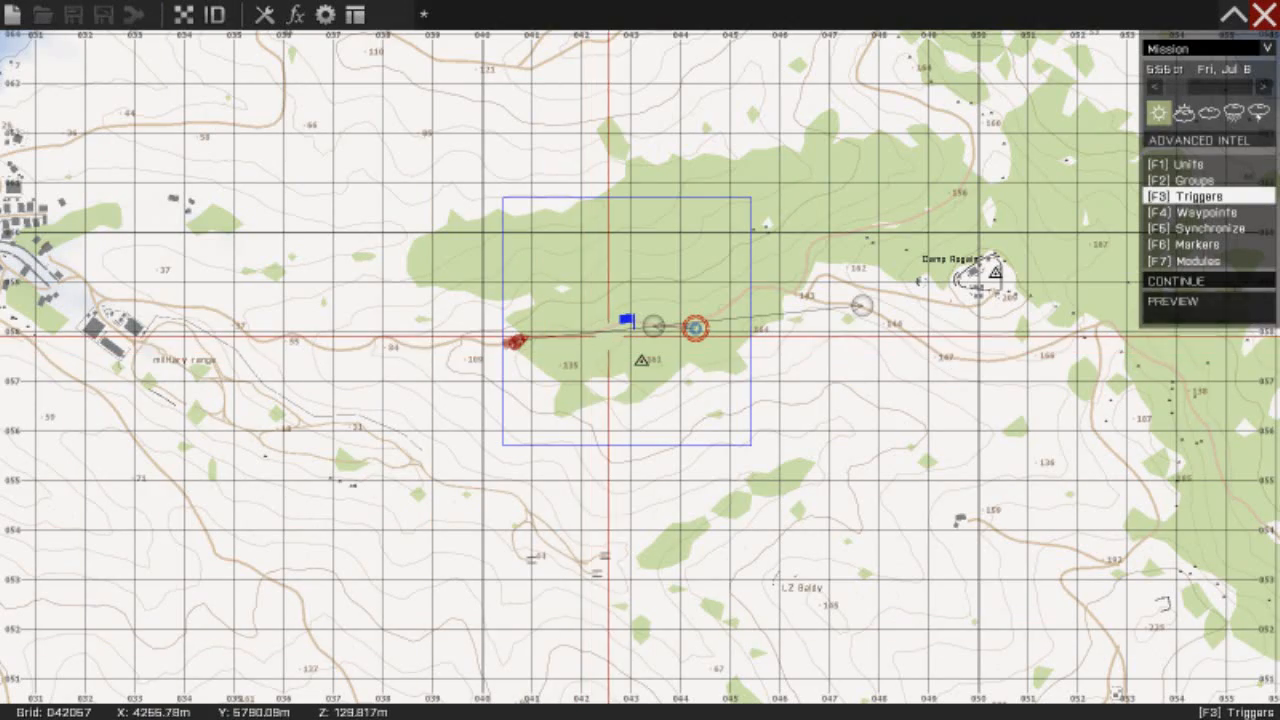
{"action": "scroll", "coordinate": [612, 336], "scroll_direction": "down", "scroll_amount": 4}
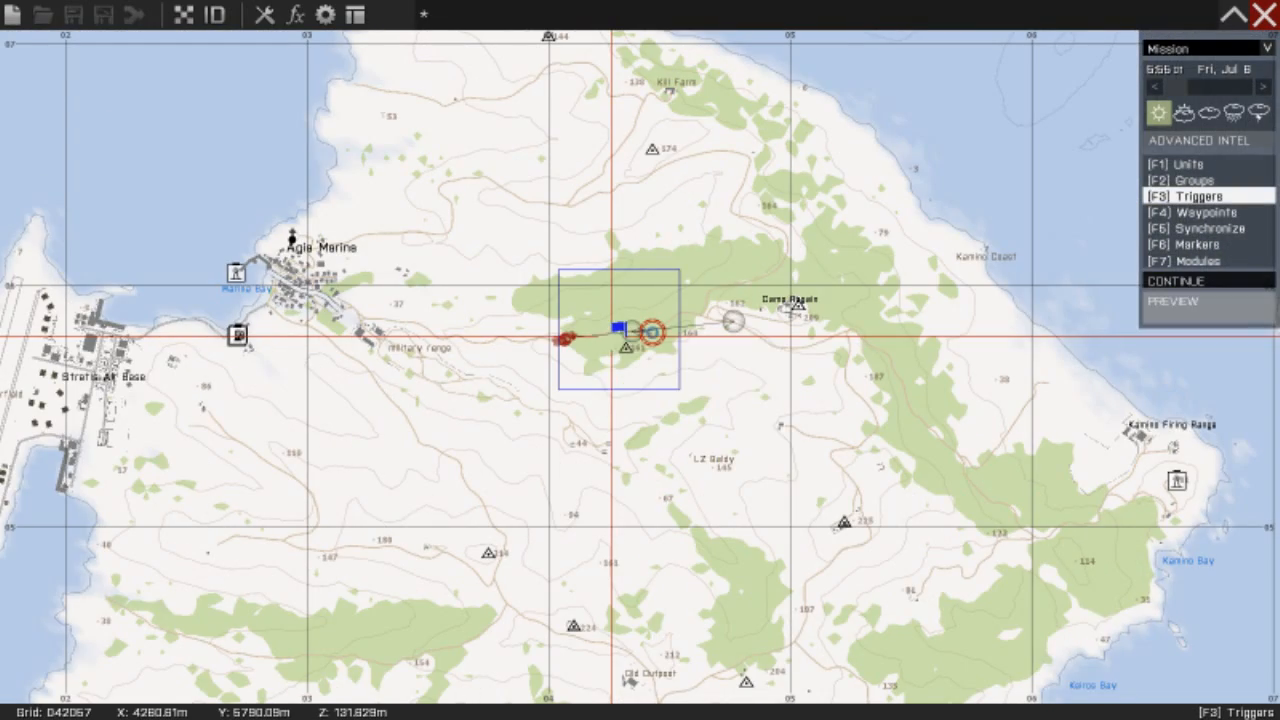
{"action": "scroll", "coordinate": [612, 336], "scroll_direction": "up", "scroll_amount": 4}
{"action": "scroll", "coordinate": [615, 337], "scroll_direction": "down", "scroll_amount": 3}
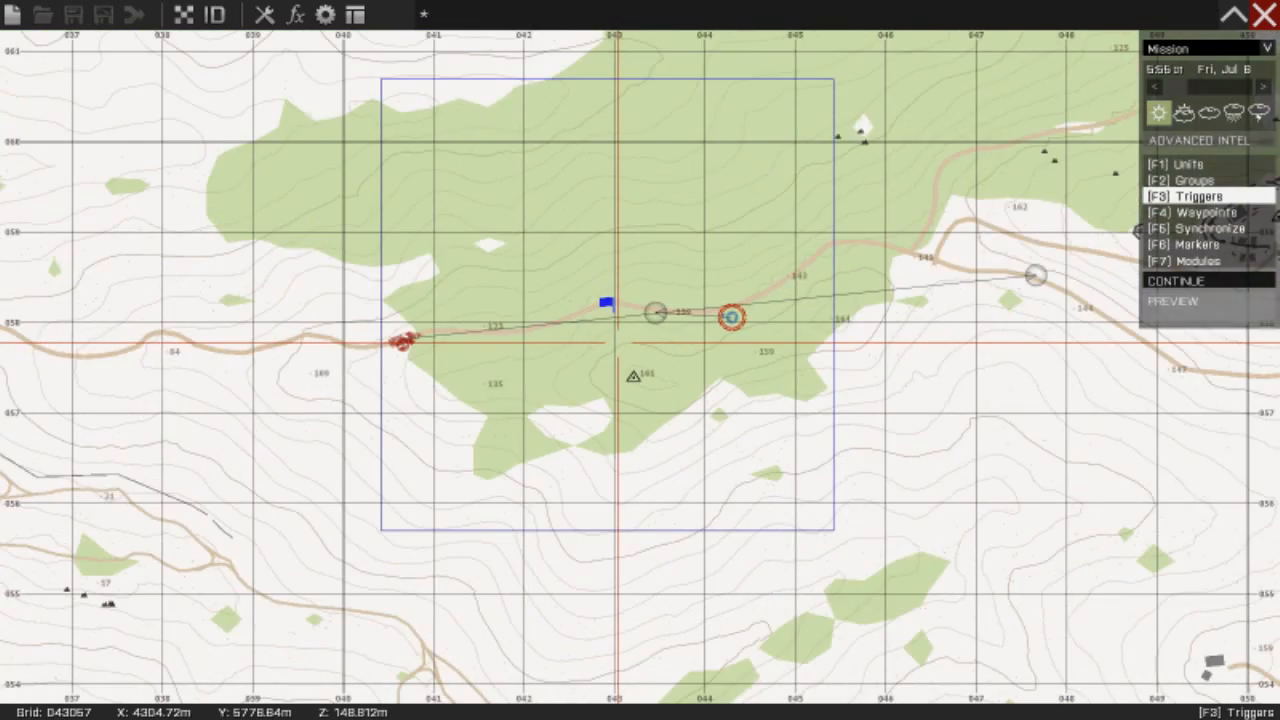
{"action": "scroll", "coordinate": [620, 338], "scroll_direction": "up", "scroll_amount": 3}
{"action": "scroll", "coordinate": [626, 340], "scroll_direction": "up", "scroll_amount": 1}
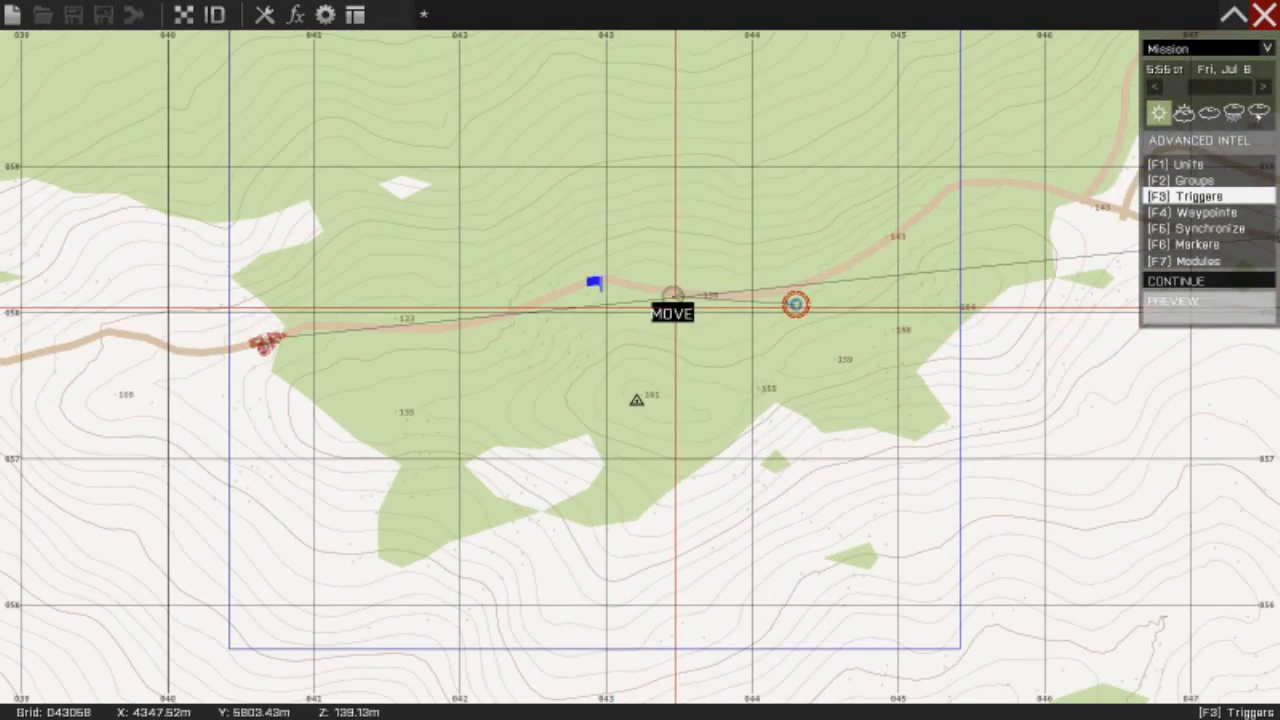
{"action": "right_click_drag", "start_coordinate": [673, 301], "coordinate": [572, 326]}
- Delete the OPFOR group's Move waypoint on the road southwest of Camp Rogain
{"action": "key", "text": "F1"}
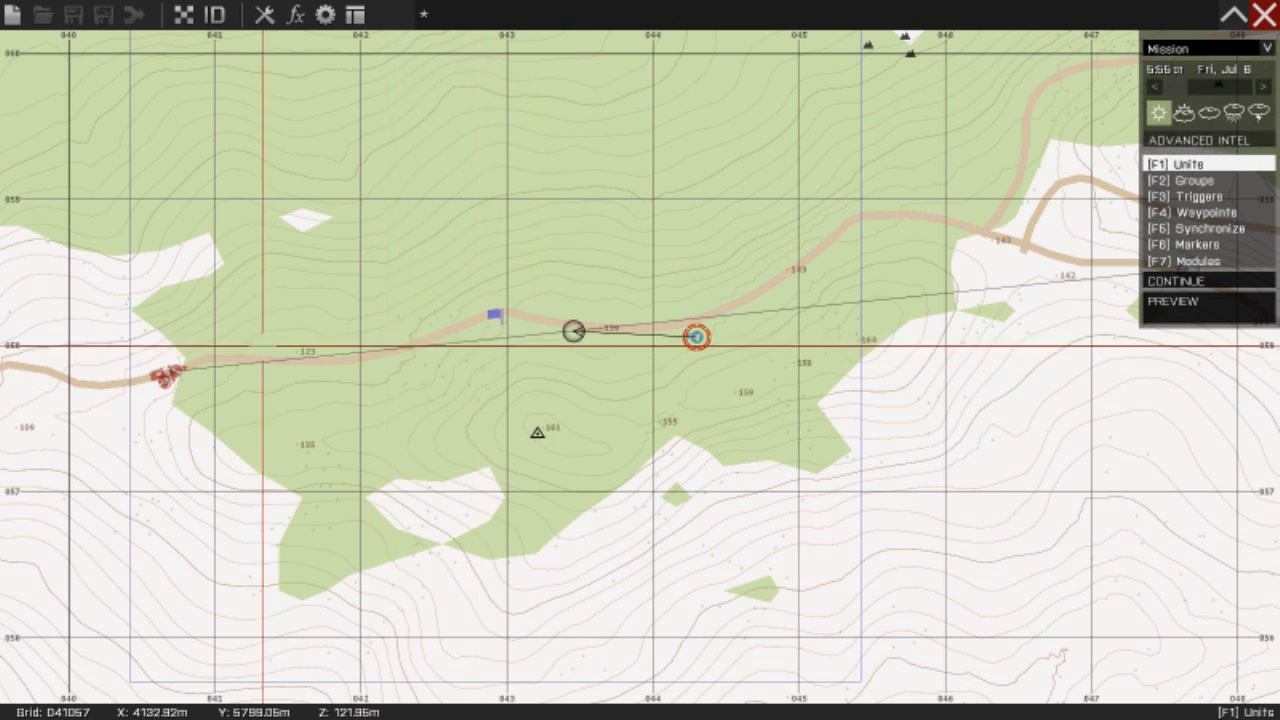
{"action": "scroll", "coordinate": [130, 326], "scroll_direction": "up", "scroll_amount": 2}
{"action": "scroll", "coordinate": [130, 328], "scroll_direction": "down", "scroll_amount": 3}
{"action": "scroll", "coordinate": [130, 328], "scroll_direction": "down", "scroll_amount": 2}
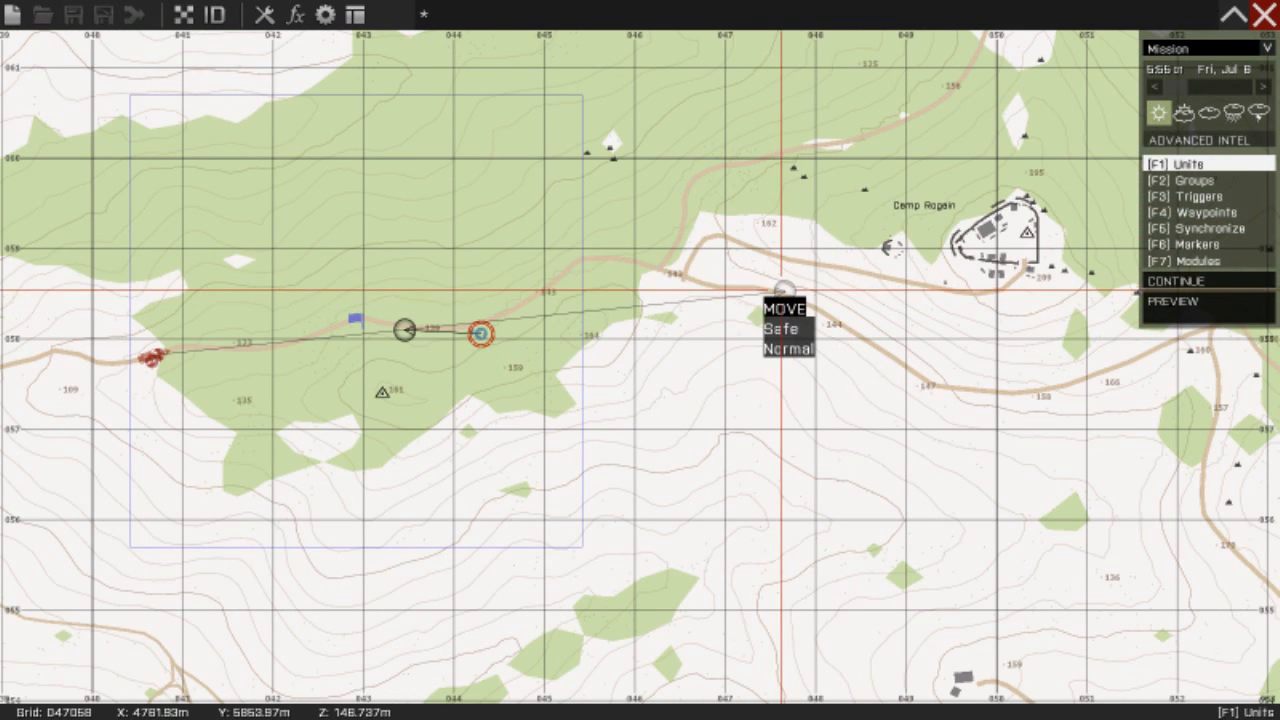
{"action": "key", "text": "F4"}
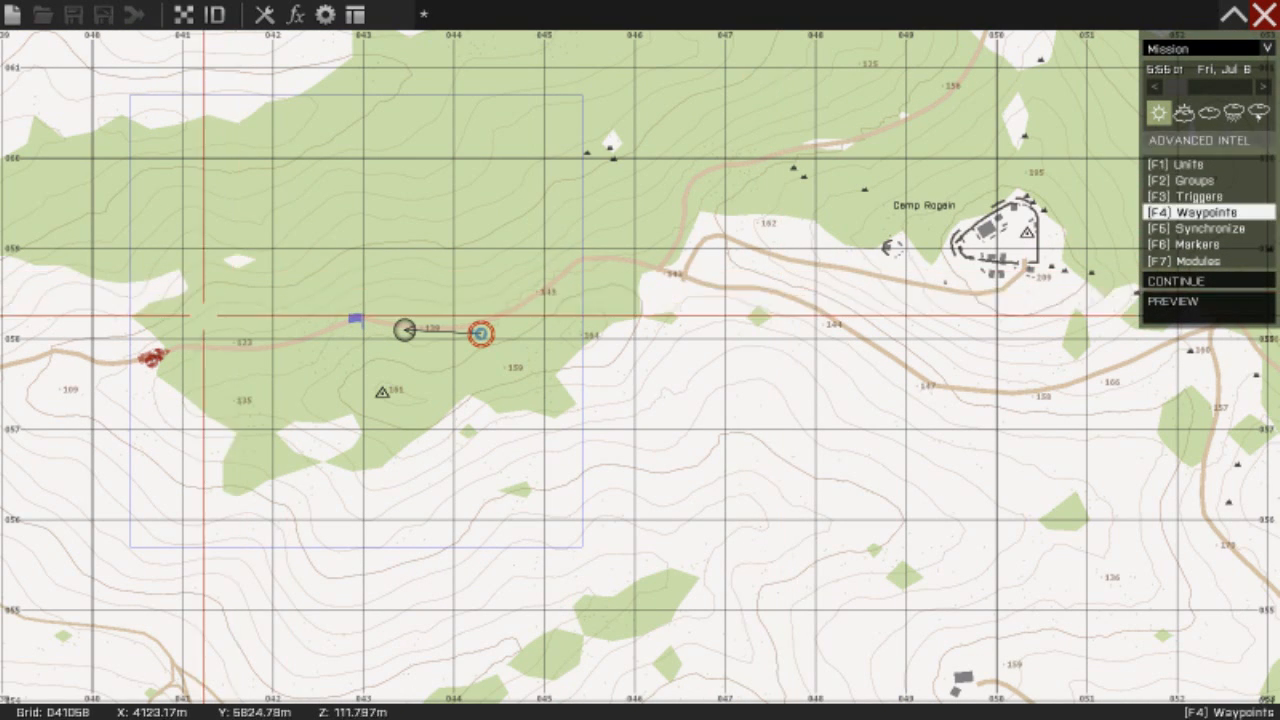
- Insert a Move waypoint with default settings on the OPFOR Team Leader's position
{"action": "scroll", "coordinate": [141, 340], "scroll_direction": "down", "scroll_amount": 2}
{"action": "scroll", "coordinate": [141, 343], "scroll_direction": "up", "scroll_amount": 3}
{"action": "scroll", "coordinate": [141, 343], "scroll_direction": "up", "scroll_amount": 5}
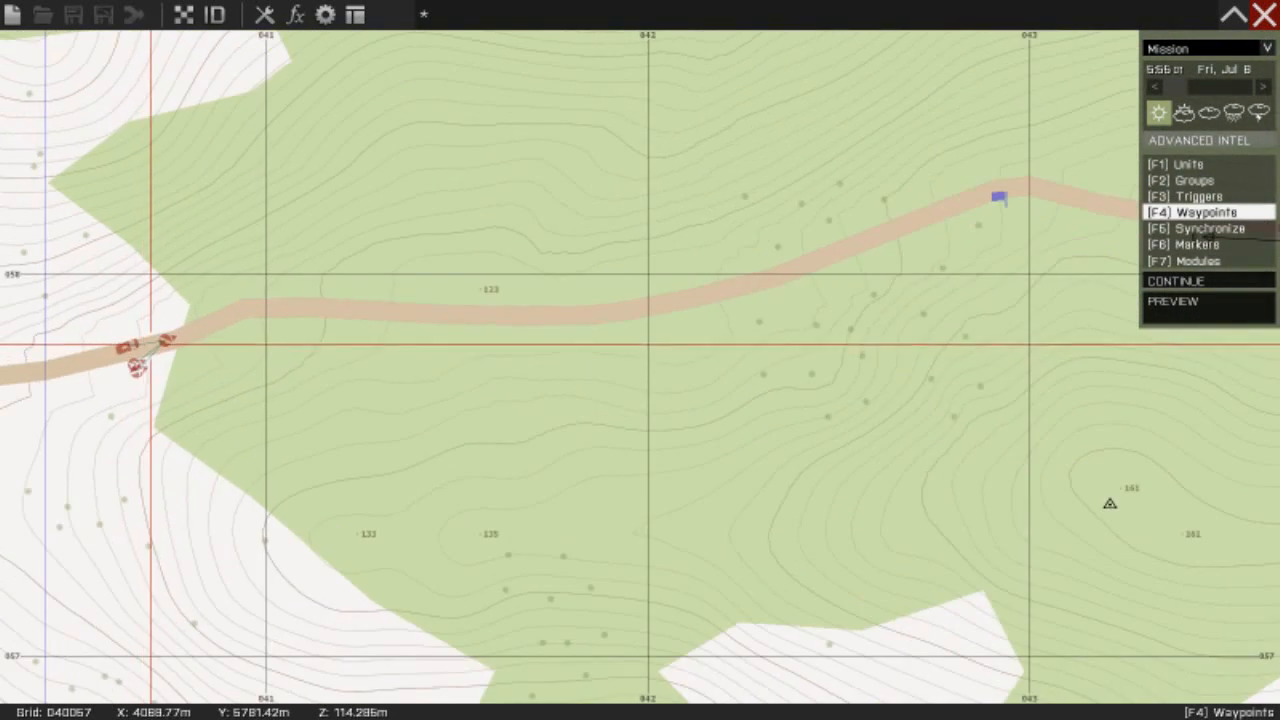
{"action": "left_click", "coordinate": [190, 331]}
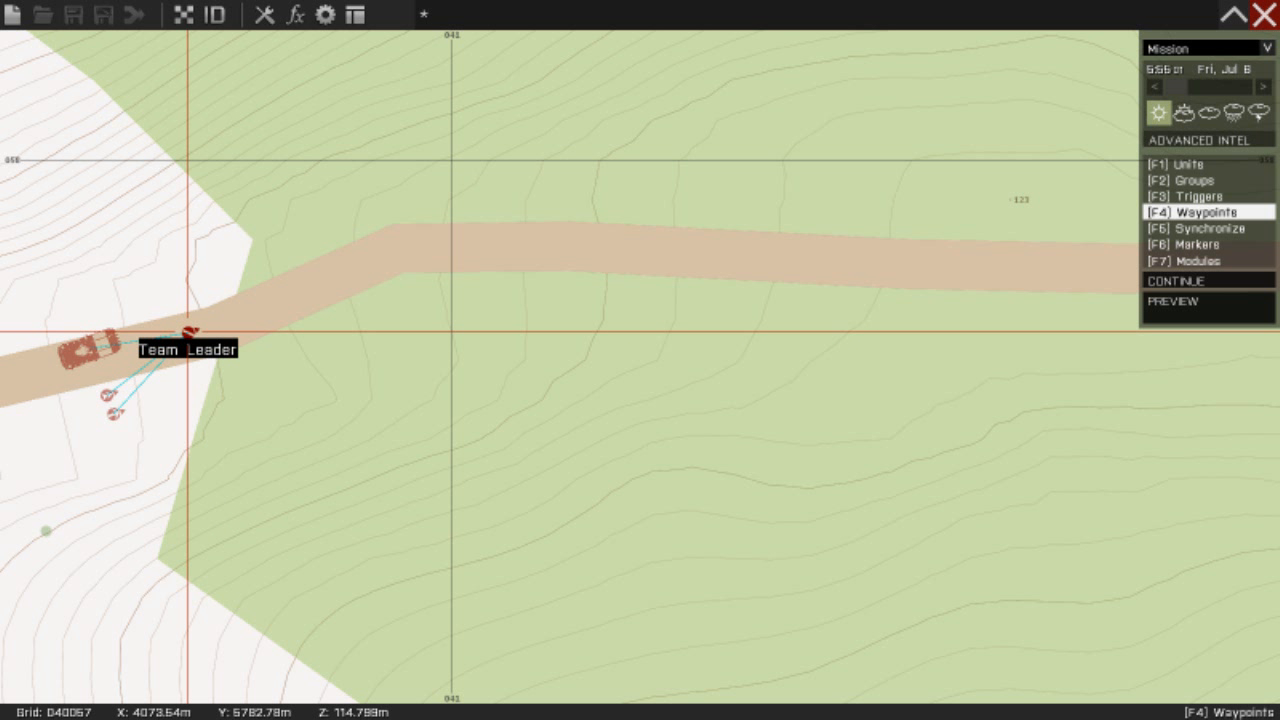
{"action": "double_click", "coordinate": [188, 331]}
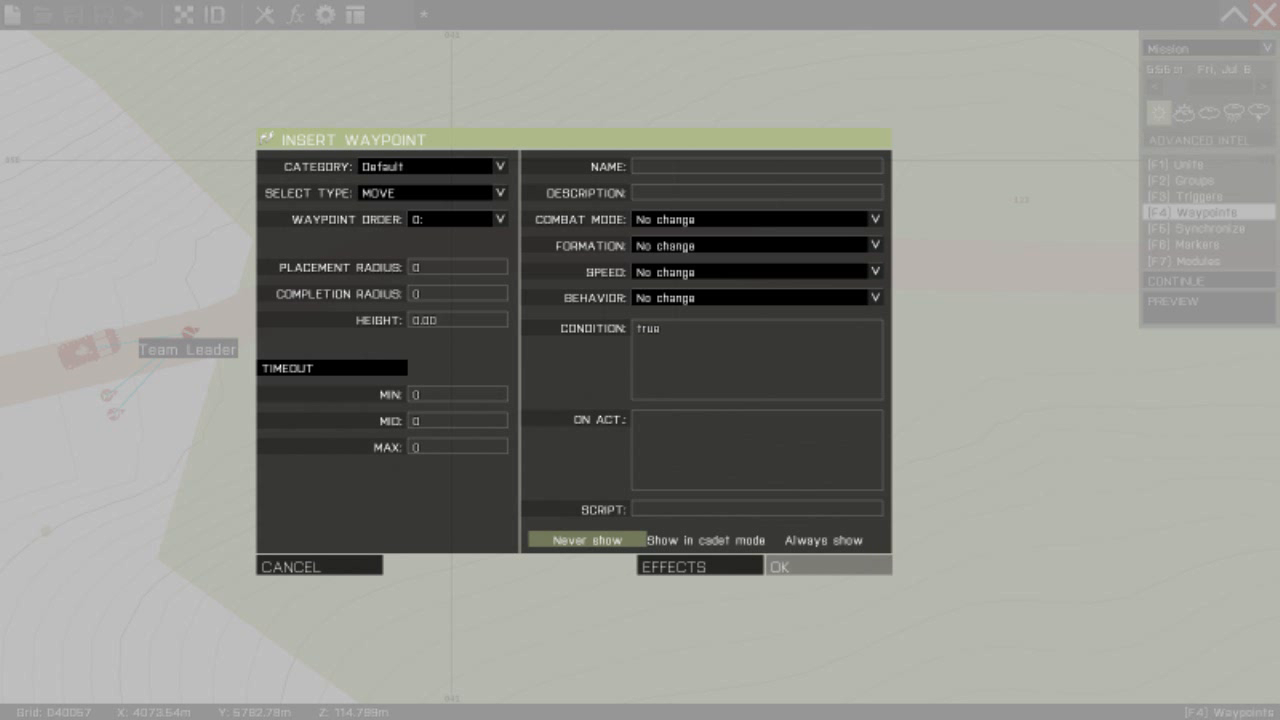
{"action": "left_click", "coordinate": [789, 568]}
{"action": "scroll", "coordinate": [22, 291], "scroll_direction": "up", "scroll_amount": 2}
{"action": "scroll", "coordinate": [18, 291], "scroll_direction": "down", "scroll_amount": 2}
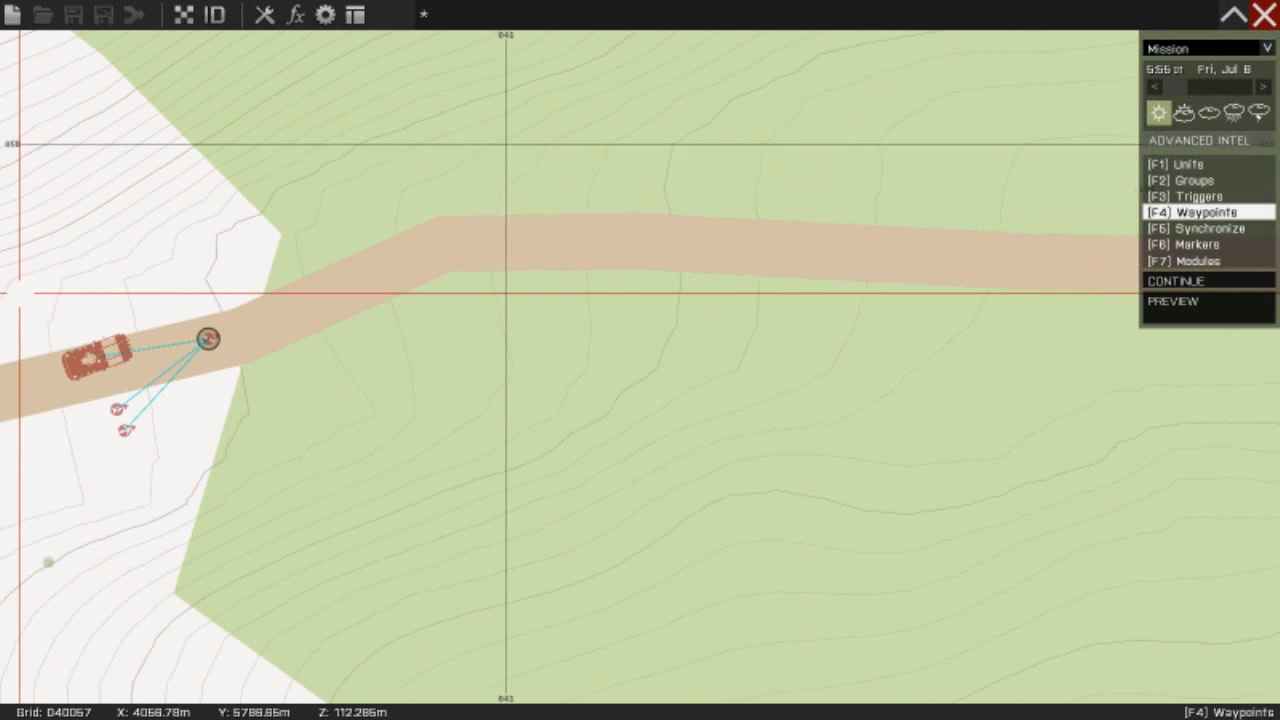
- Insert a second OPFOR Move waypoint on the road to the east with Safe behavior and Normal speed
{"action": "double_click", "coordinate": [577, 277]}
{"action": "left_click", "coordinate": [735, 298]}
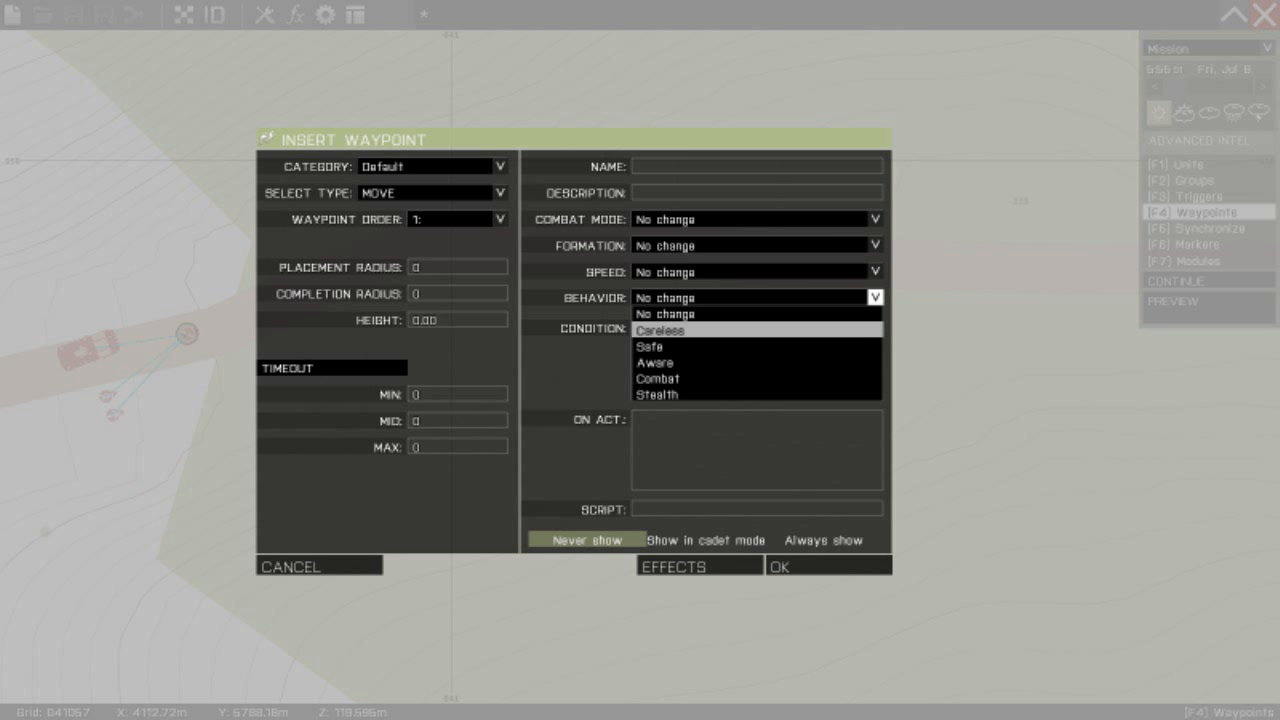
{"action": "left_click", "coordinate": [720, 346]}
{"action": "left_click", "coordinate": [750, 272]}
{"action": "left_click", "coordinate": [720, 317]}
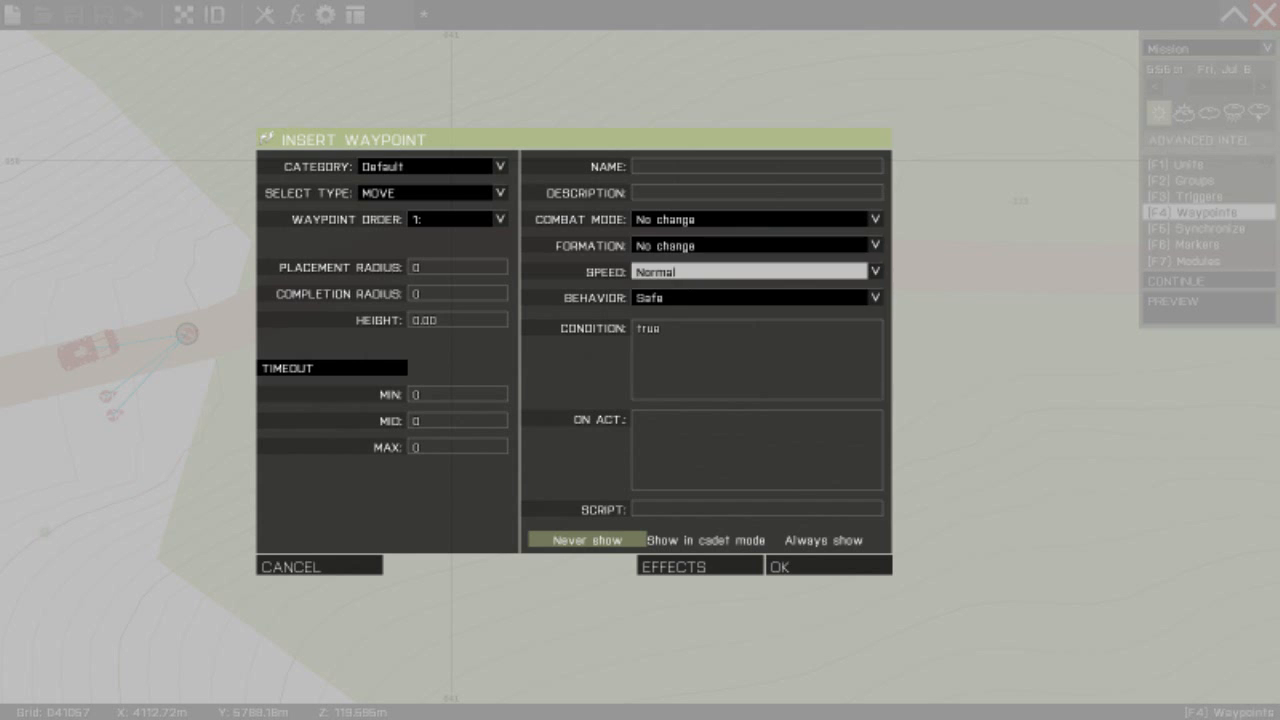
{"action": "left_click", "coordinate": [789, 567]}
- Move the second OPFOR waypoint east past the player, onto the road at the forest's edge
{"action": "scroll", "coordinate": [128, 314], "scroll_direction": "up", "scroll_amount": 3}
{"action": "scroll", "coordinate": [128, 314], "scroll_direction": "down", "scroll_amount": 3}
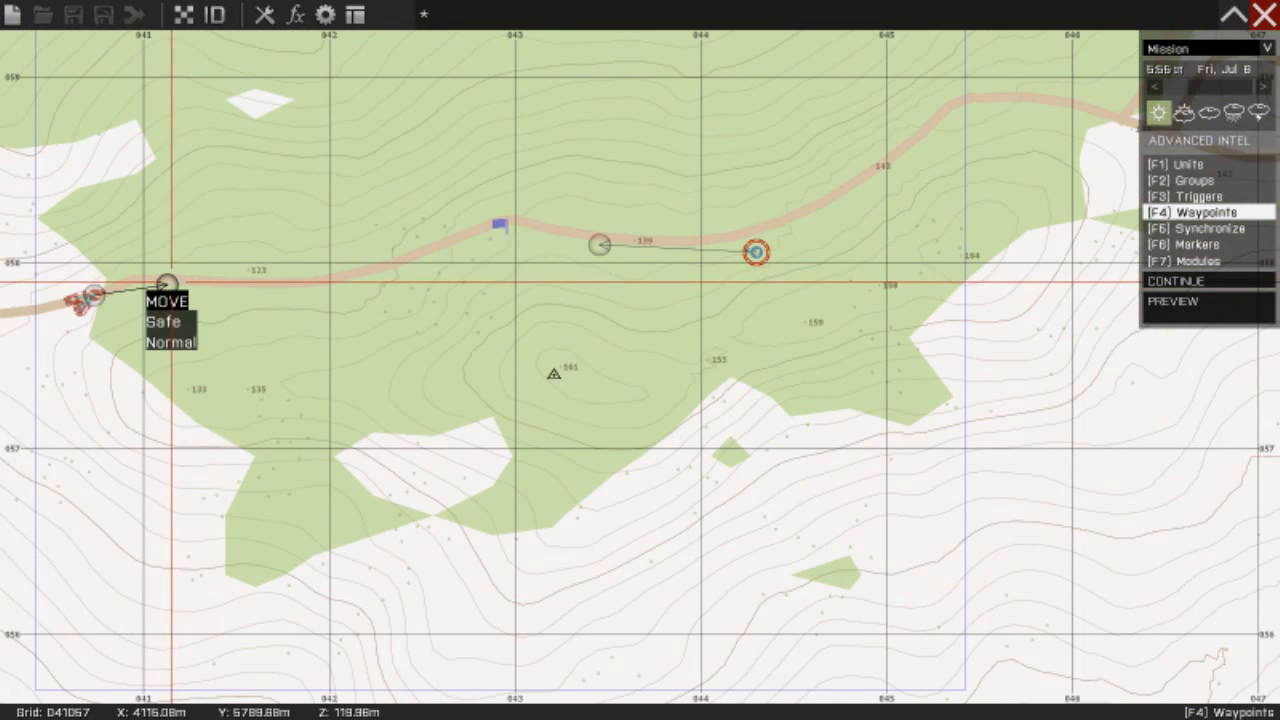
{"action": "left_click_drag", "start_coordinate": [167, 283], "coordinate": [1111, 113]}
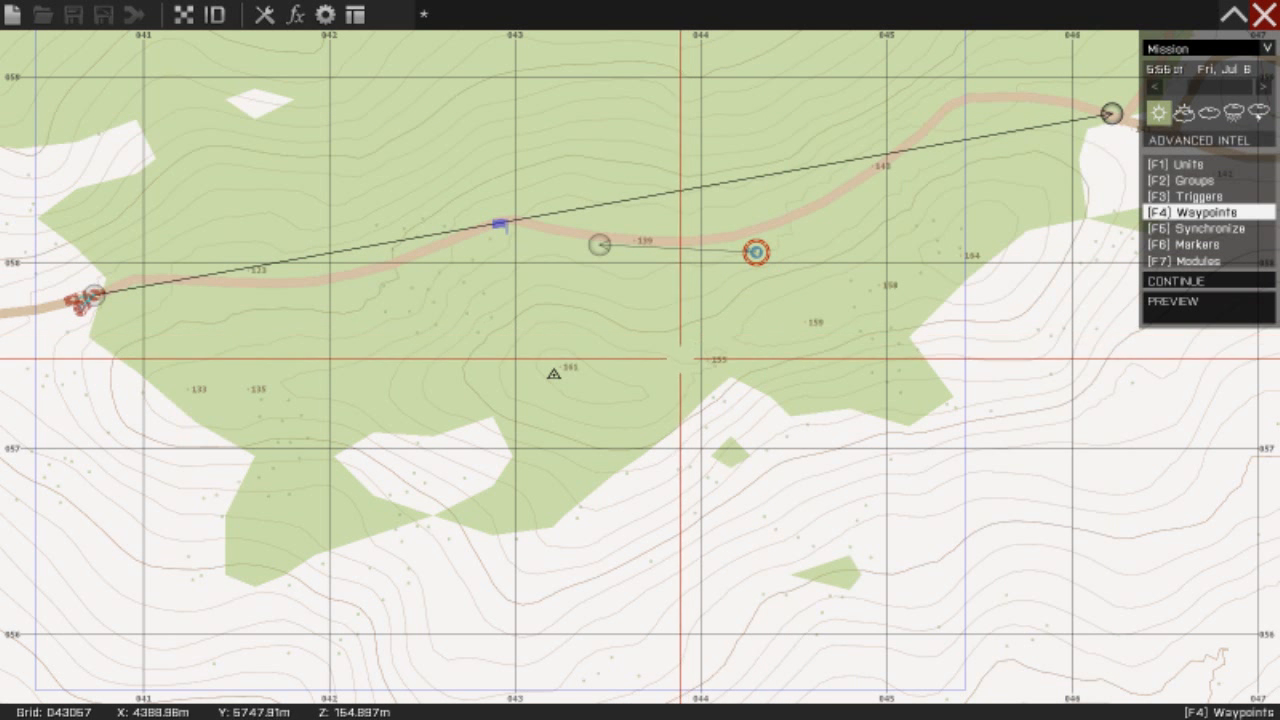
- Start a new ellipse trigger in the forest just south of the Ambush waypoint, with Radio Alpha activation
{"action": "left_click", "coordinate": [1185, 196]}
{"action": "double_click", "coordinate": [598, 311]}
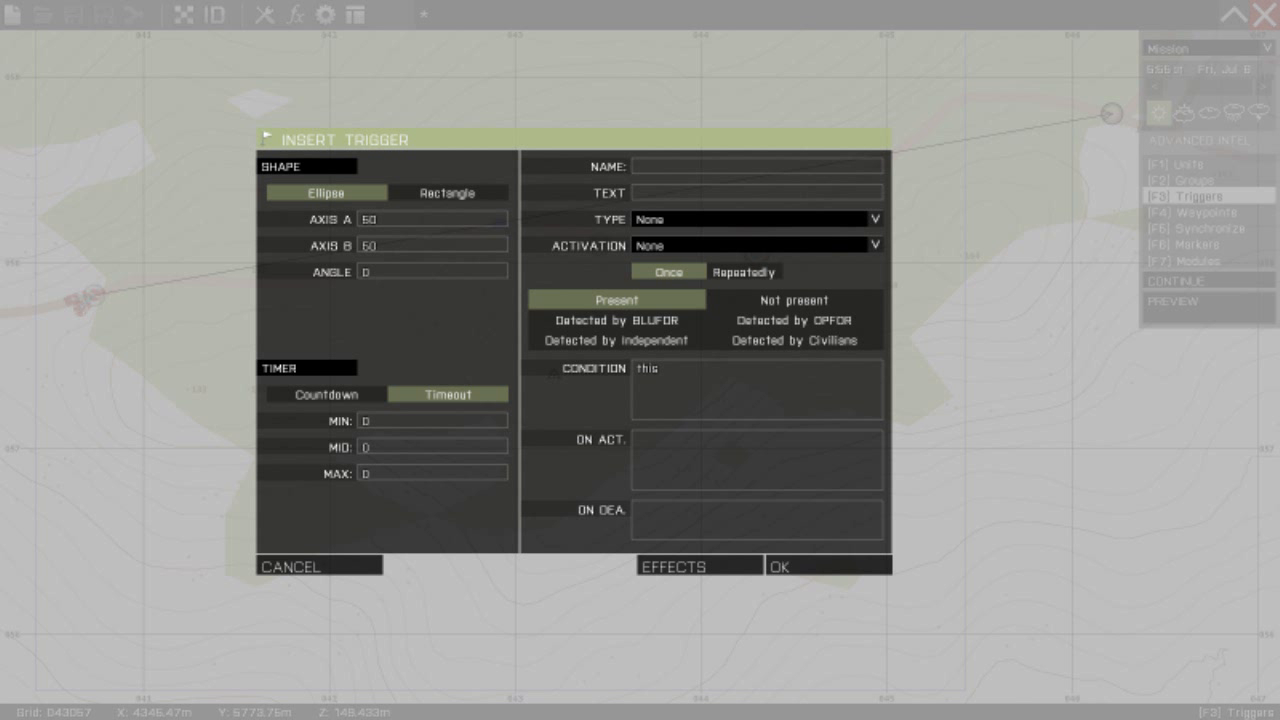
{"action": "left_click", "coordinate": [875, 245]}
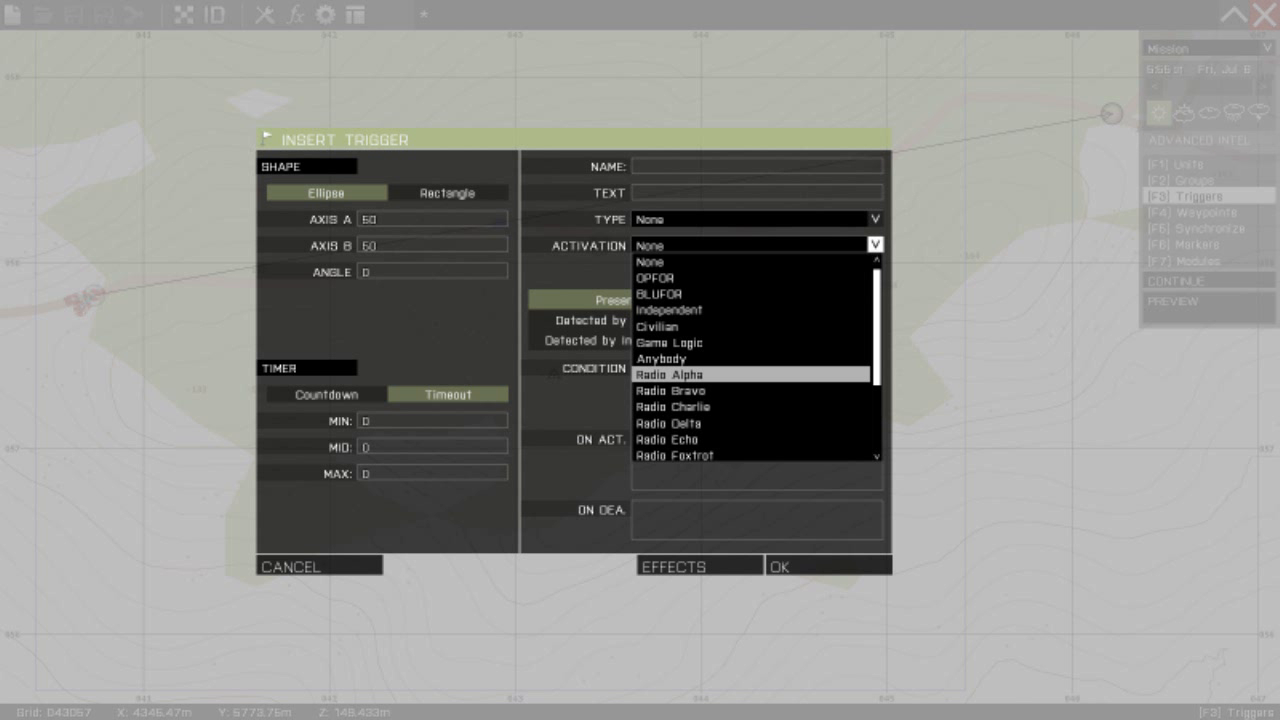
{"action": "left_click", "coordinate": [750, 374]}
- Set the Radio Alpha trigger's On Act. field to hint "on the way"
{"action": "left_click", "coordinate": [757, 460]}
{"action": "type", "text": "hint \""}
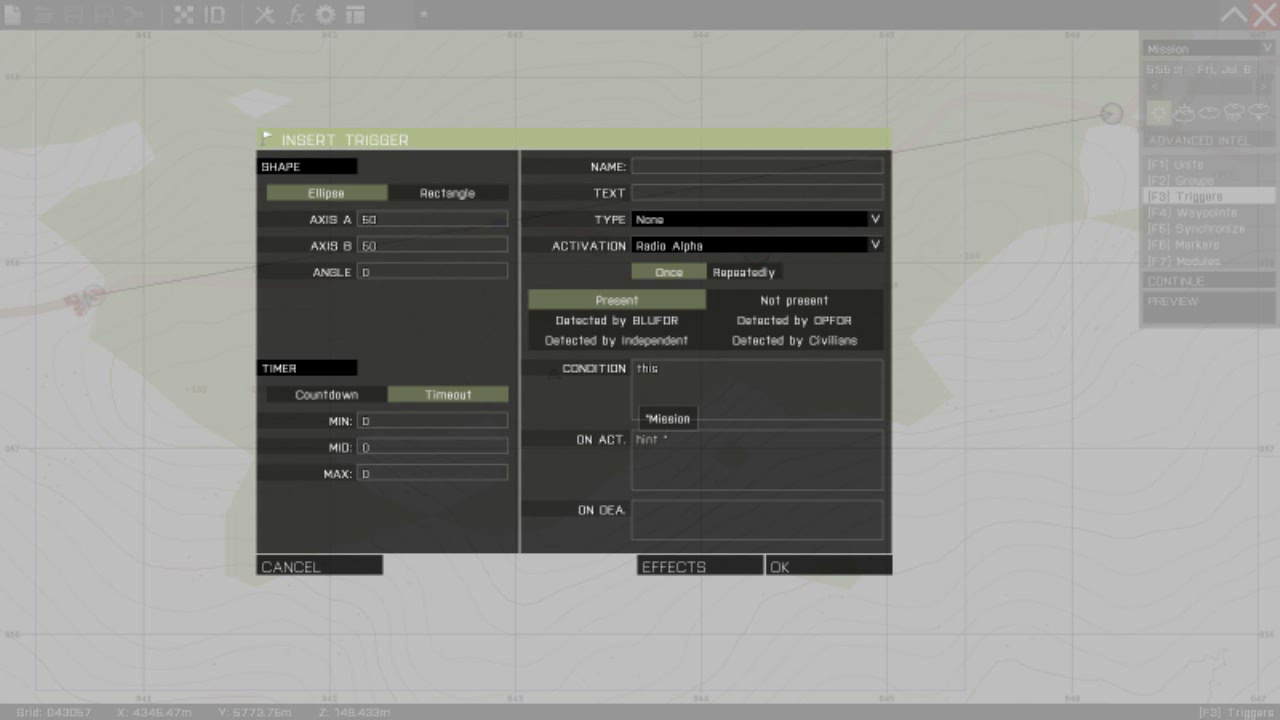
{"action": "type", "text": "on the wa"}
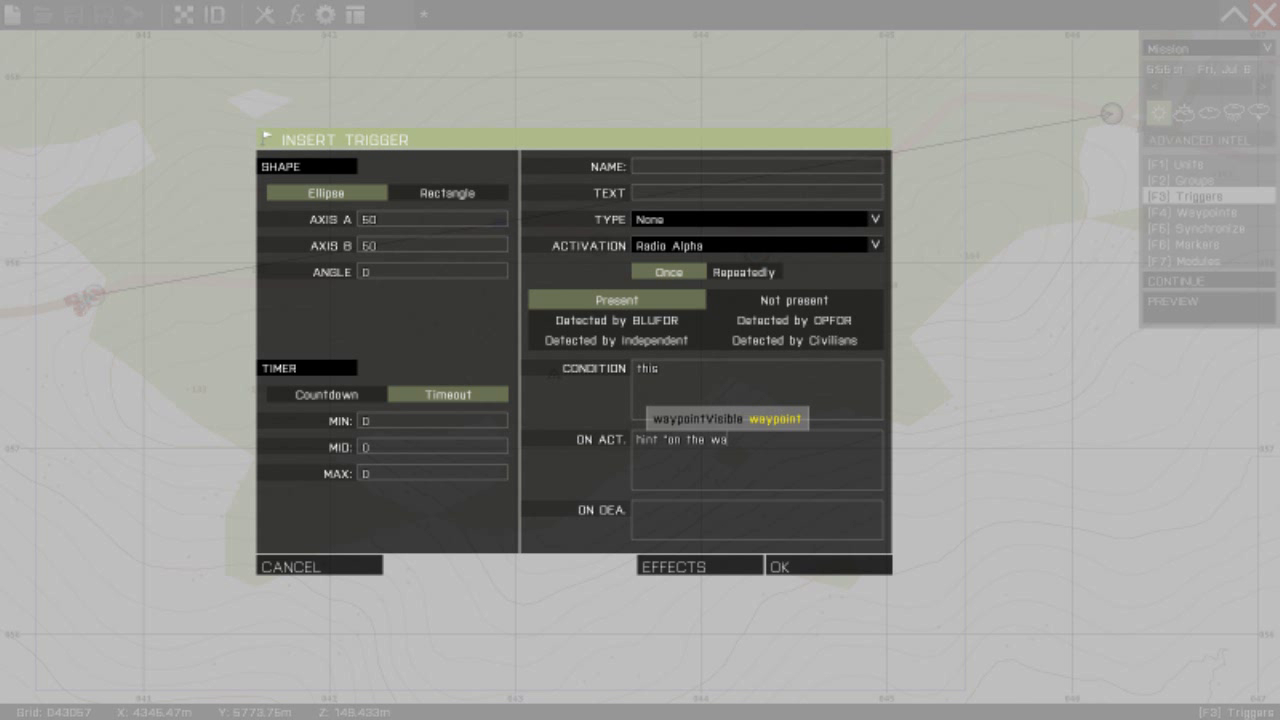
{"action": "type", "text": "y\""}
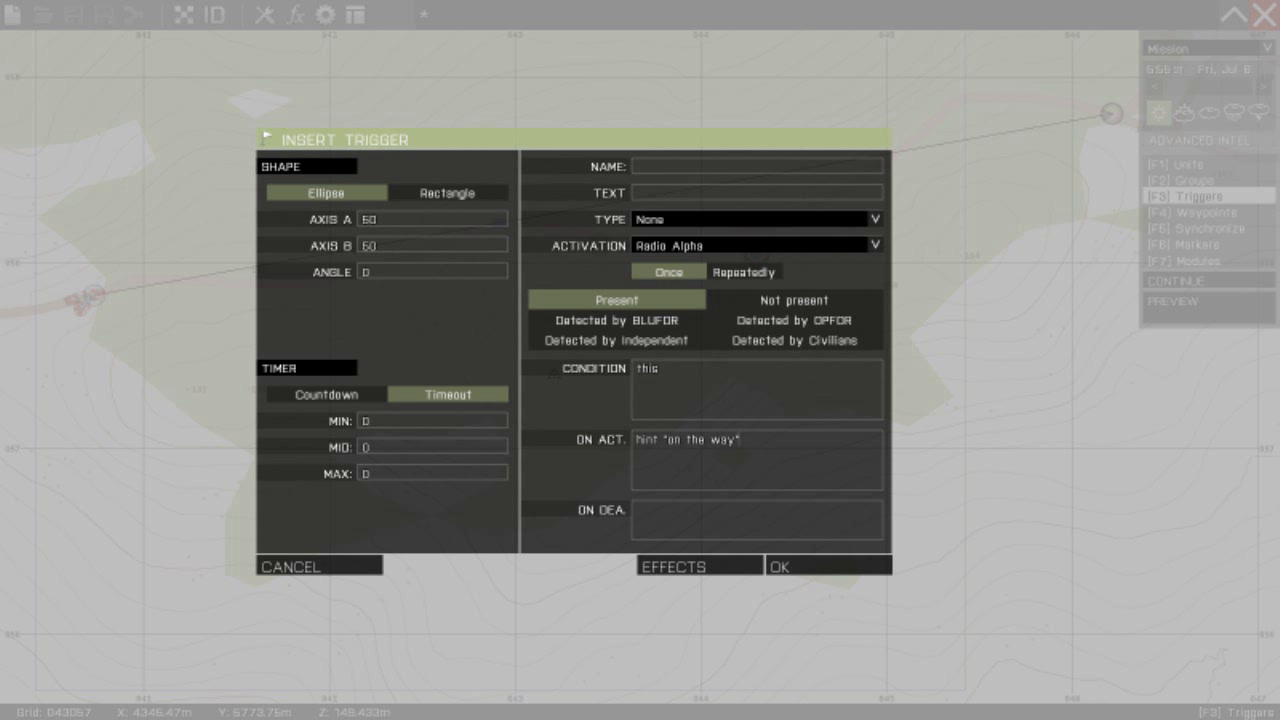
- Add the Radio Alpha trigger to the map and shift it slightly northeast within the forest
{"action": "left_click", "coordinate": [828, 566]}
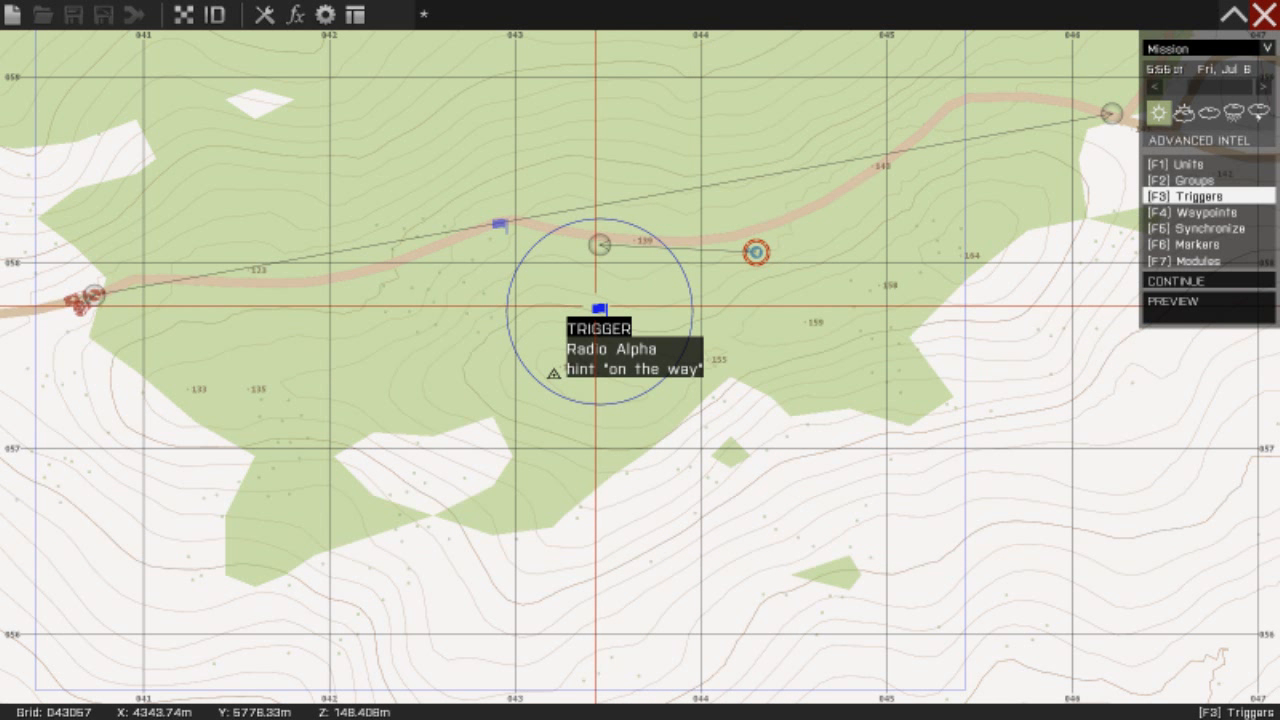
{"action": "key", "text": "F1"}
{"action": "left_click_drag", "start_coordinate": [597, 307], "coordinate": [616, 286]}
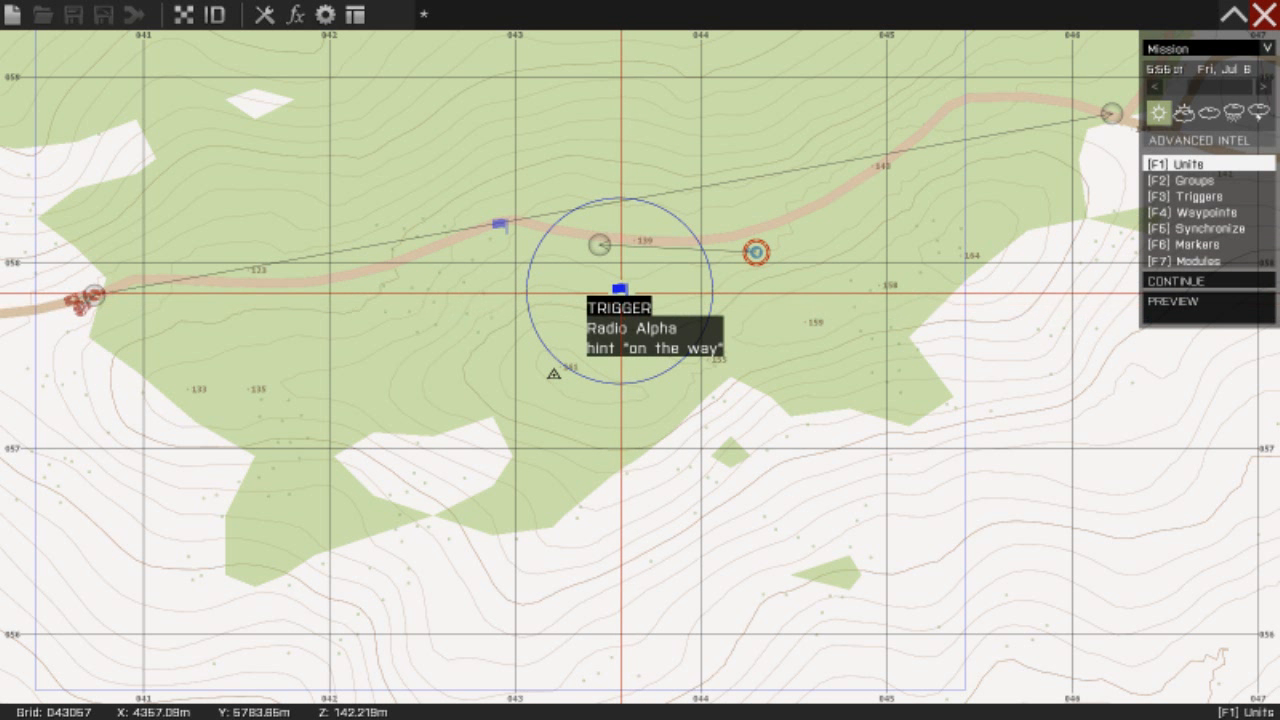
- Synchronize the Radio Alpha trigger with the first OPFOR Move waypoint beside the motorized team
{"action": "left_click", "coordinate": [1196, 228]}
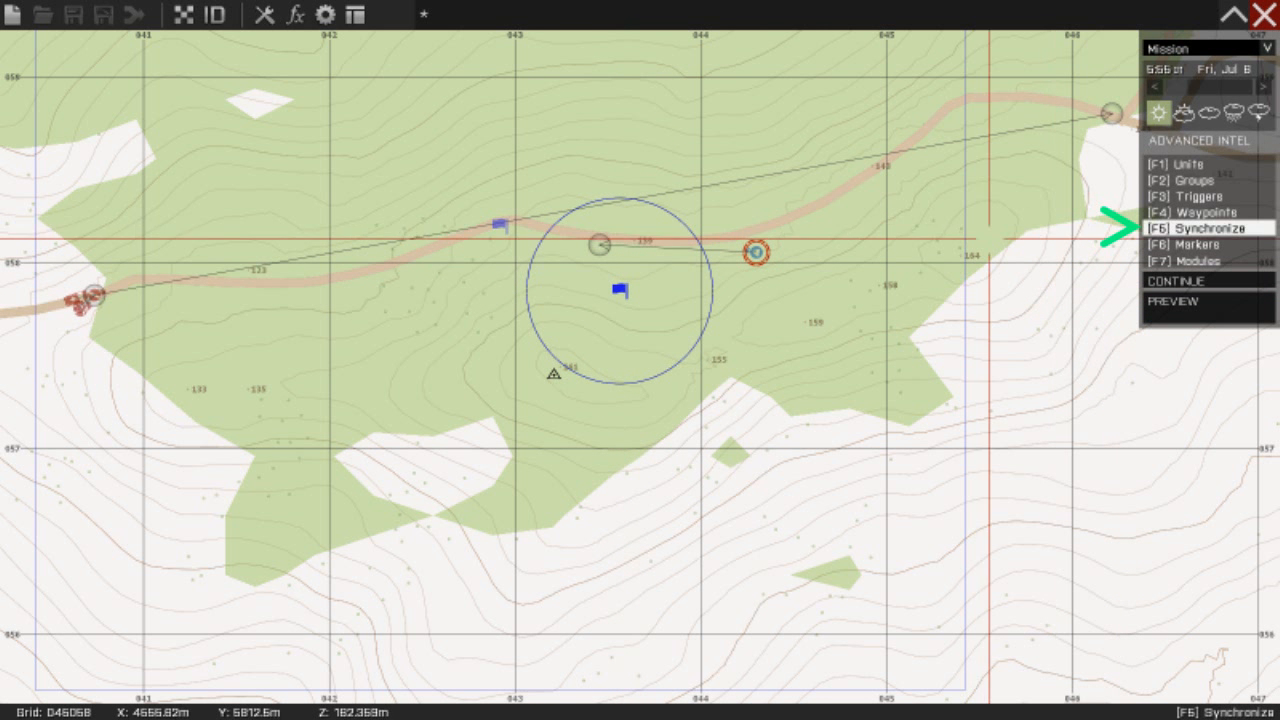
{"action": "left_click_drag", "start_coordinate": [620, 289], "coordinate": [100, 297]}
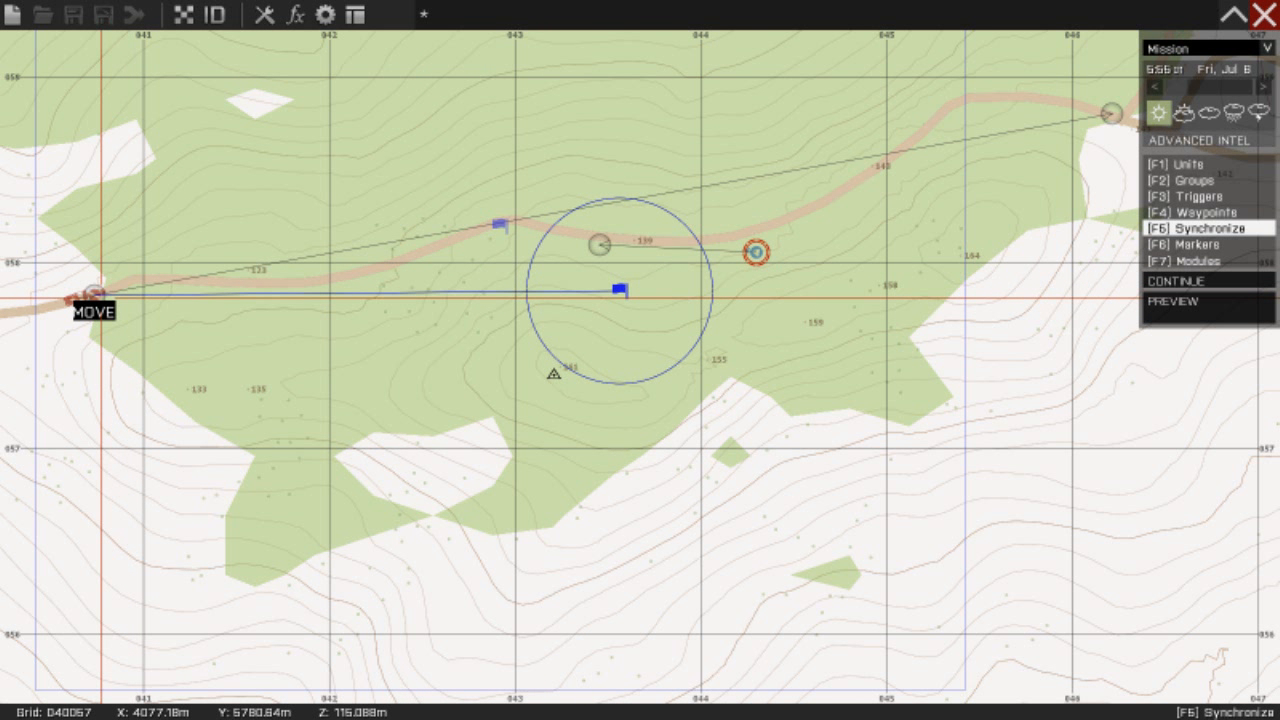
{"action": "key", "text": "F1"}
- Move the Radio Alpha trigger west, between the Ambush waypoint and the other trigger on the road
{"action": "right_click_drag", "start_coordinate": [93, 294], "coordinate": [84, 394]}
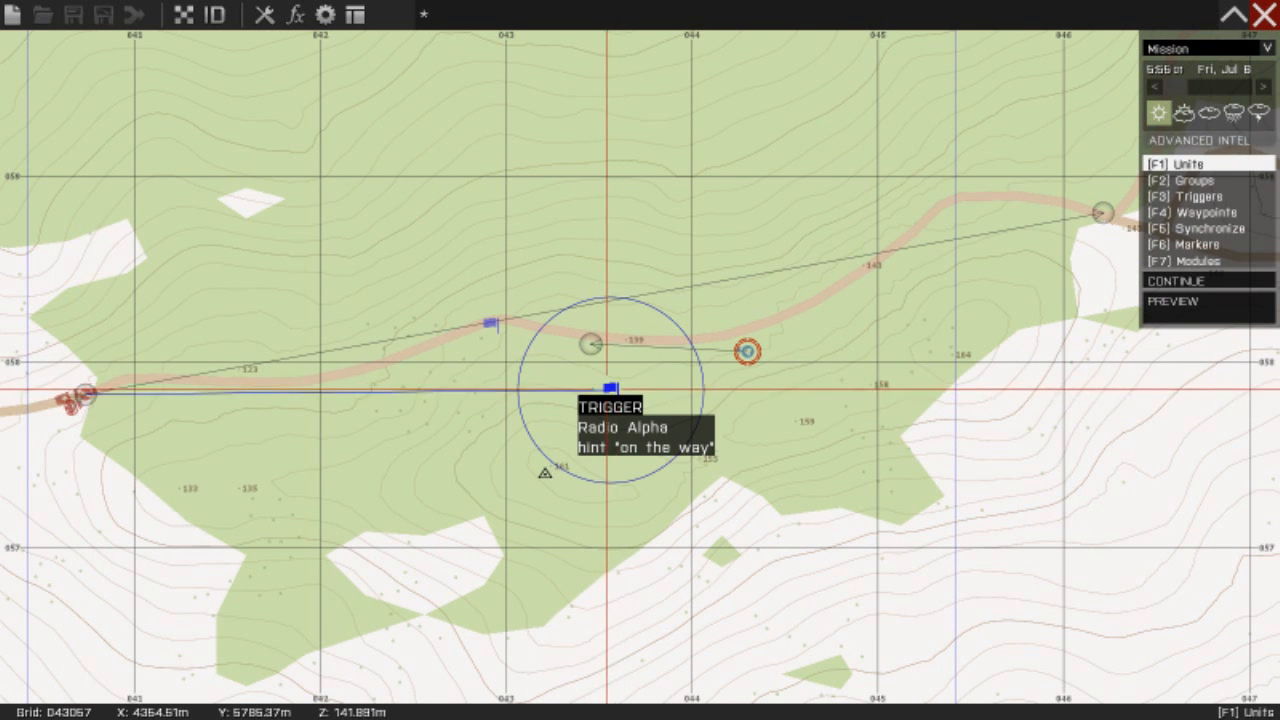
{"action": "left_click_drag", "start_coordinate": [606, 388], "coordinate": [590, 379]}
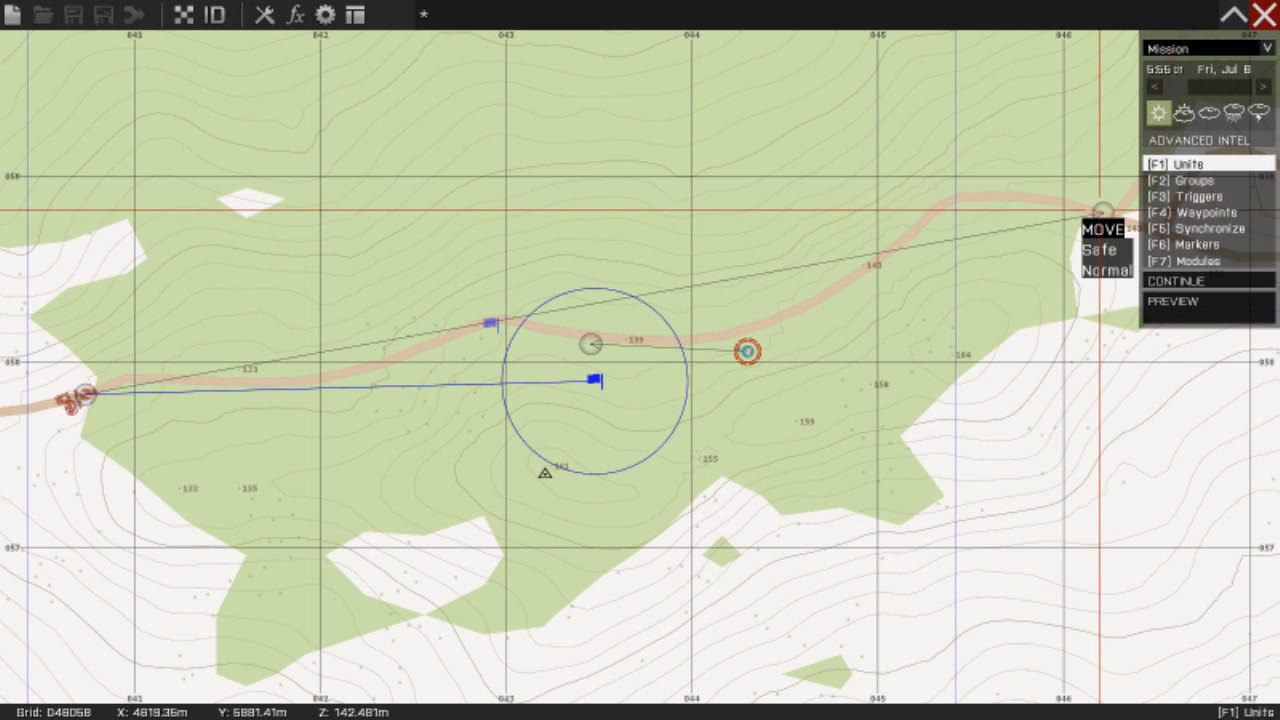
{"action": "left_click_drag", "start_coordinate": [598, 383], "coordinate": [504, 373]}
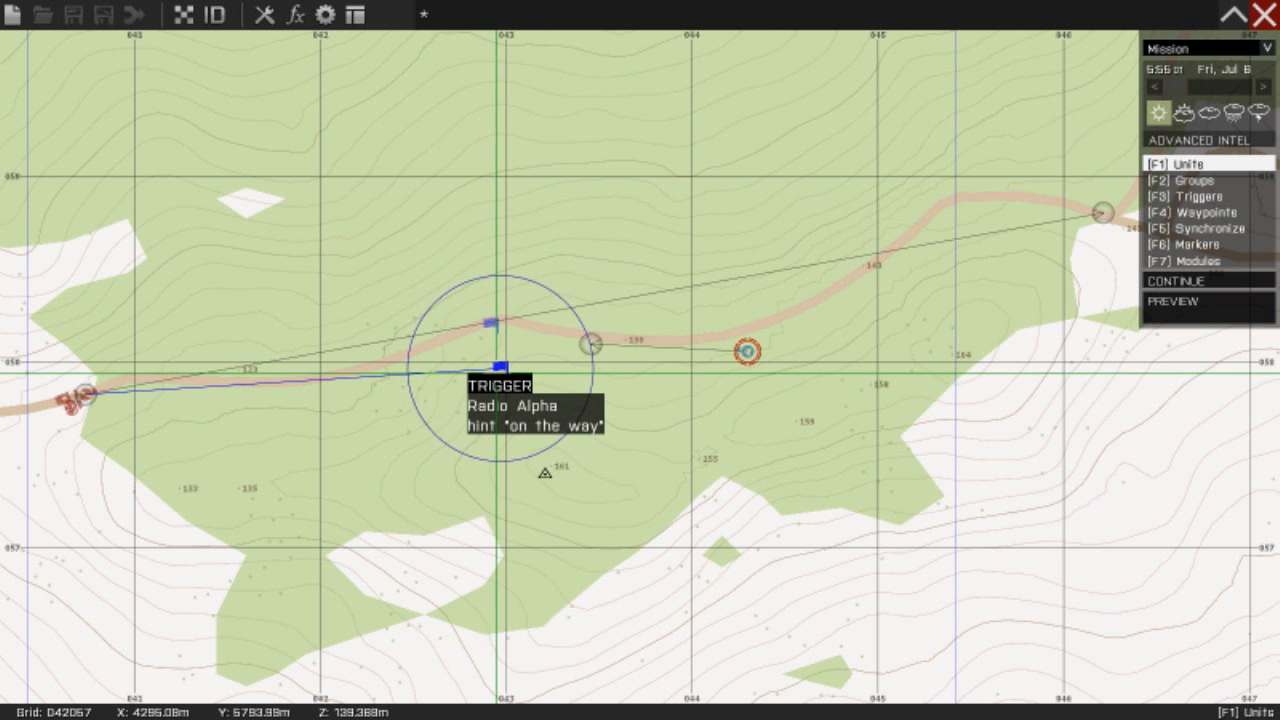
{"action": "left_click_drag", "start_coordinate": [502, 369], "coordinate": [543, 351]}
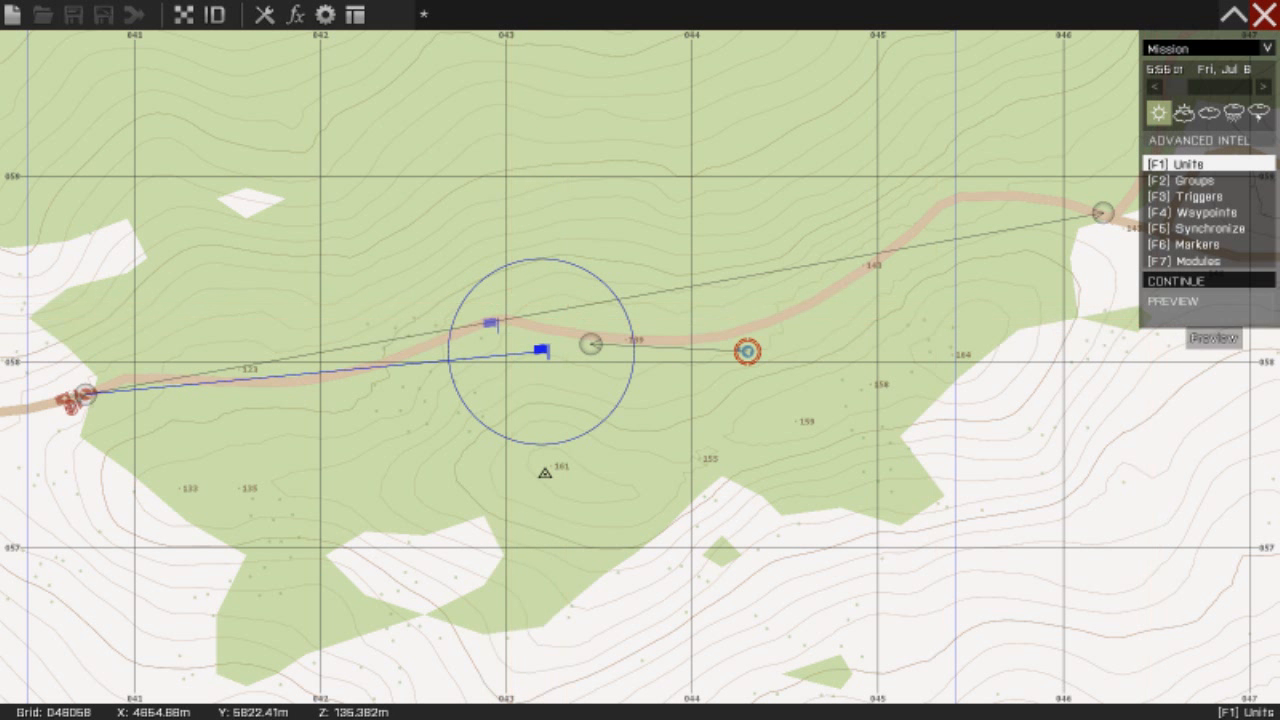
{"action": "left_click_drag", "start_coordinate": [536, 352], "coordinate": [524, 347]}
- Preview the mission and walk the player out of the trees and along the dirt road
{"action": "left_click", "coordinate": [1173, 302]}
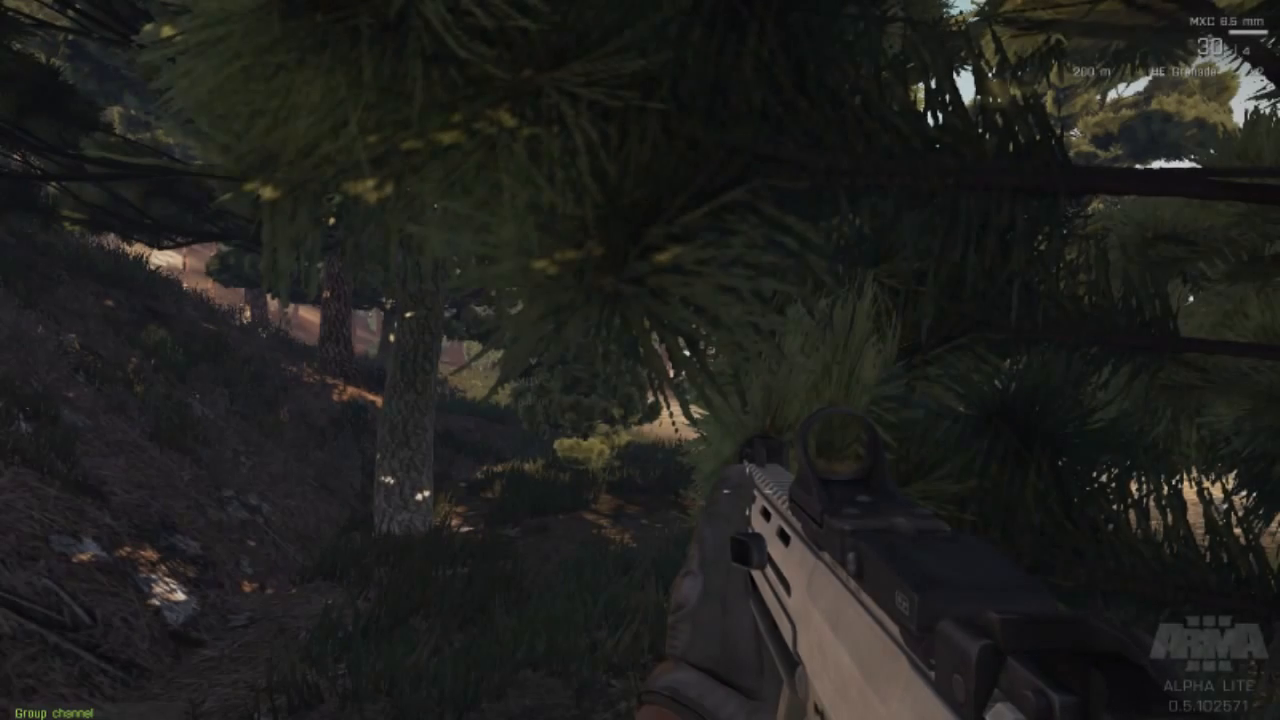
{"action": "key", "text": "w"}
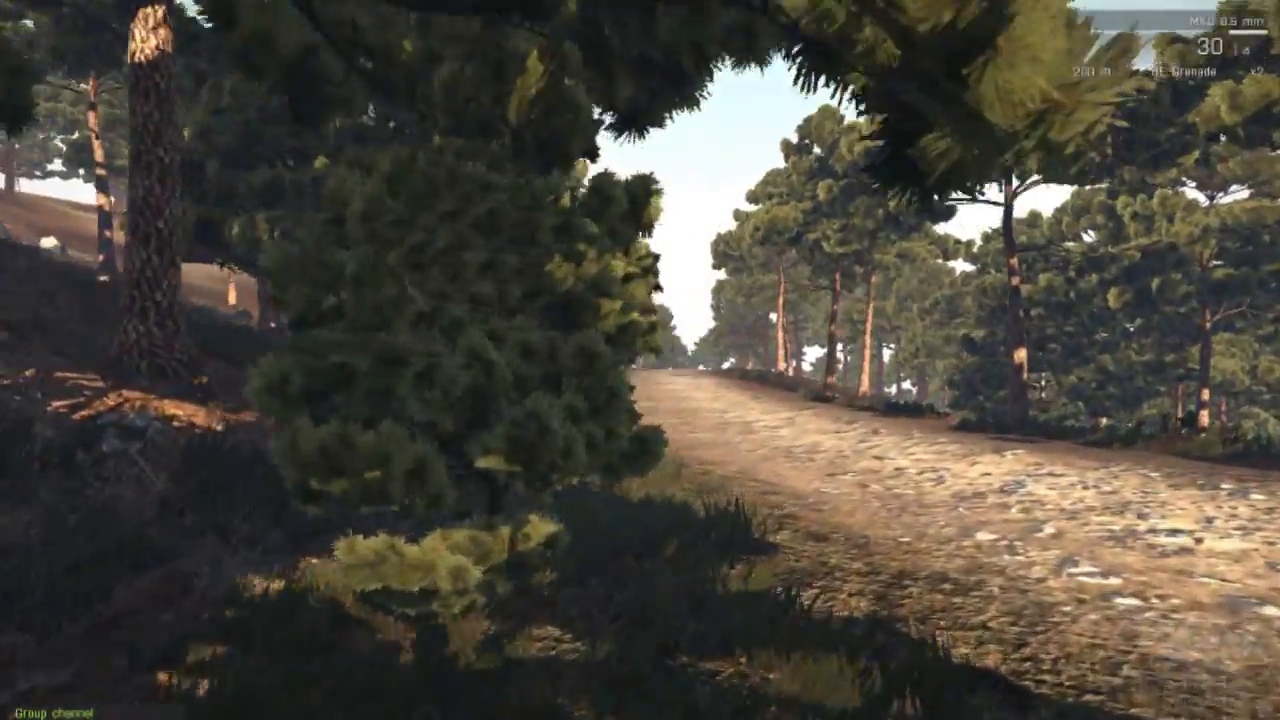
{"action": "key", "text": "w"}
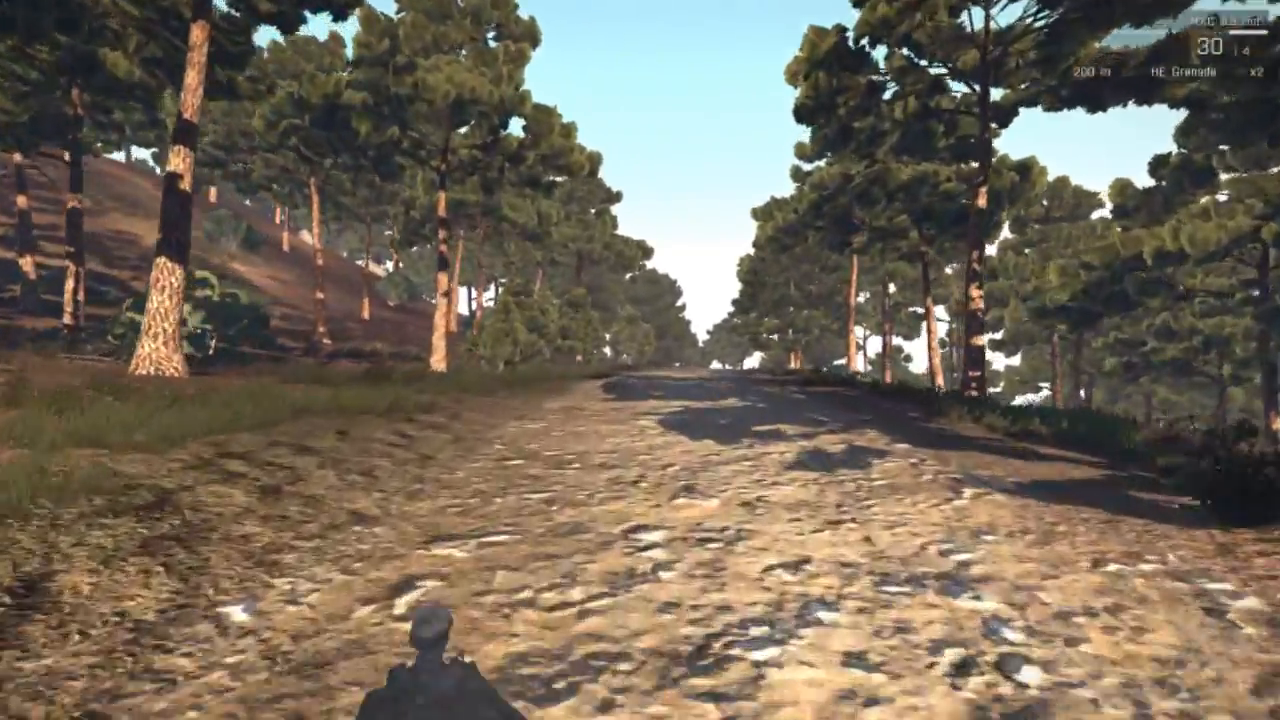
{"action": "key", "text": "w"}
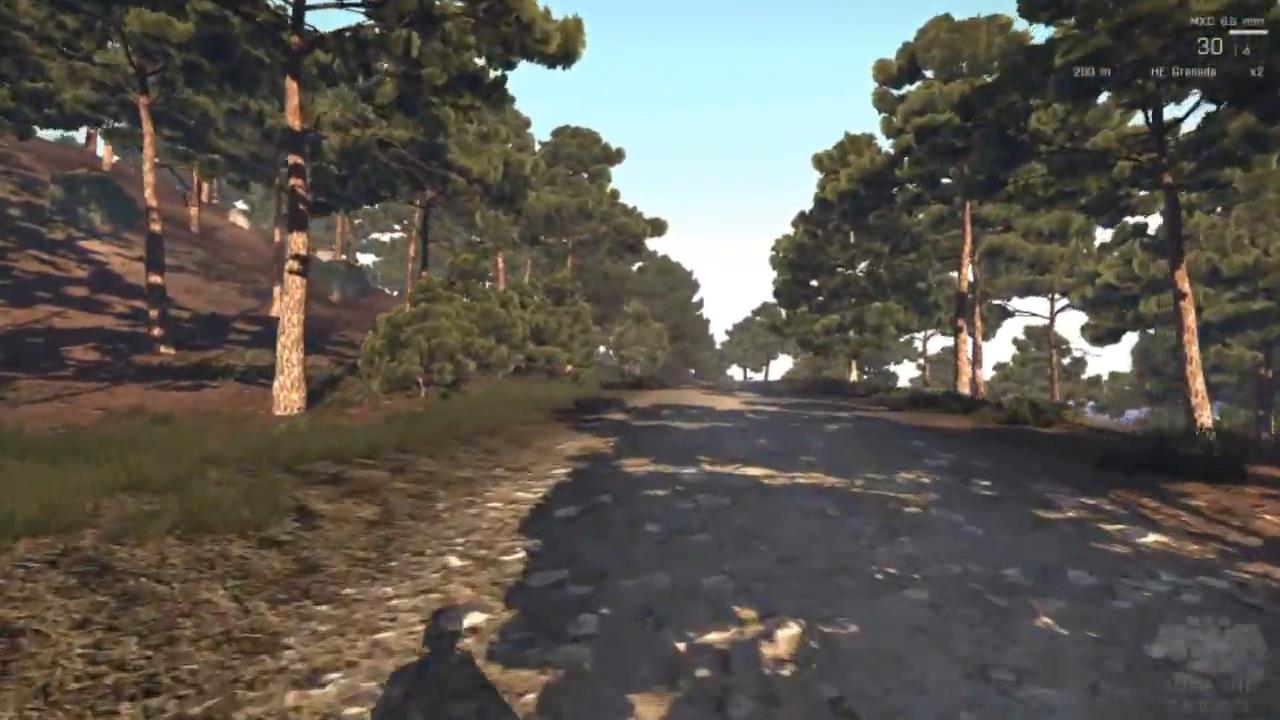
{"action": "key", "text": "w"}
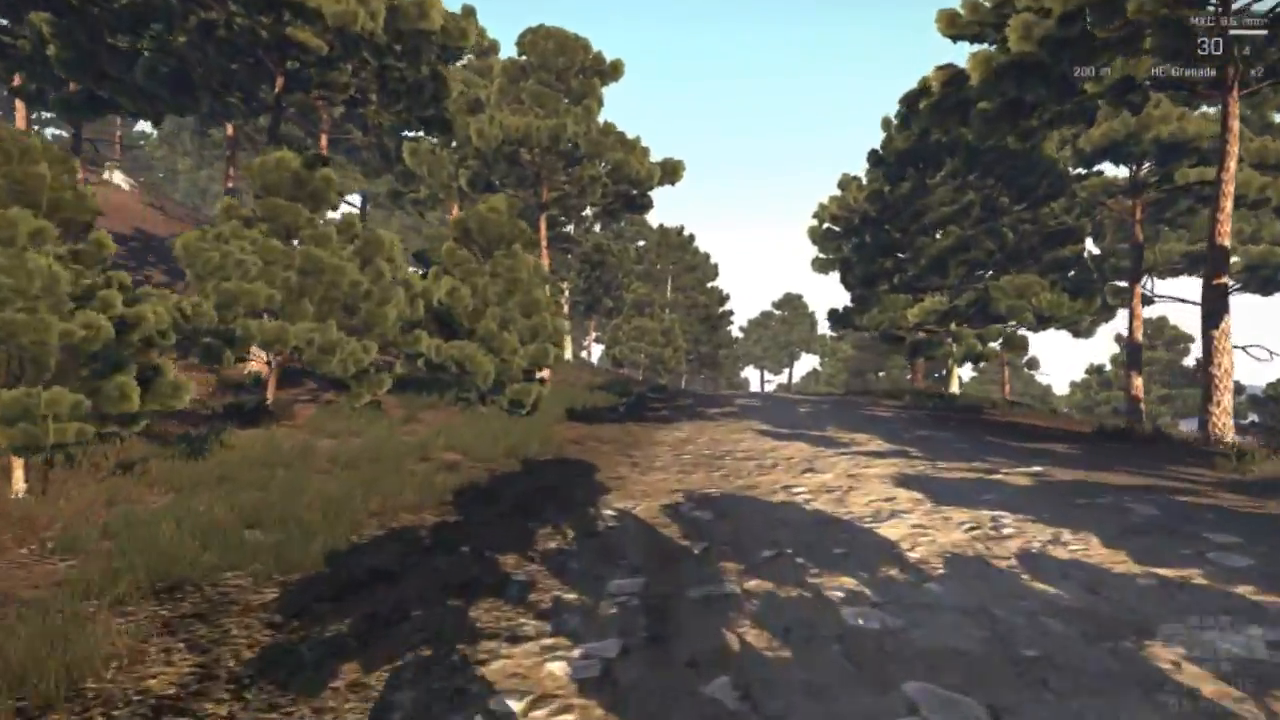
{"action": "key", "text": "KP_Enter"}
{"action": "key", "text": "w"}
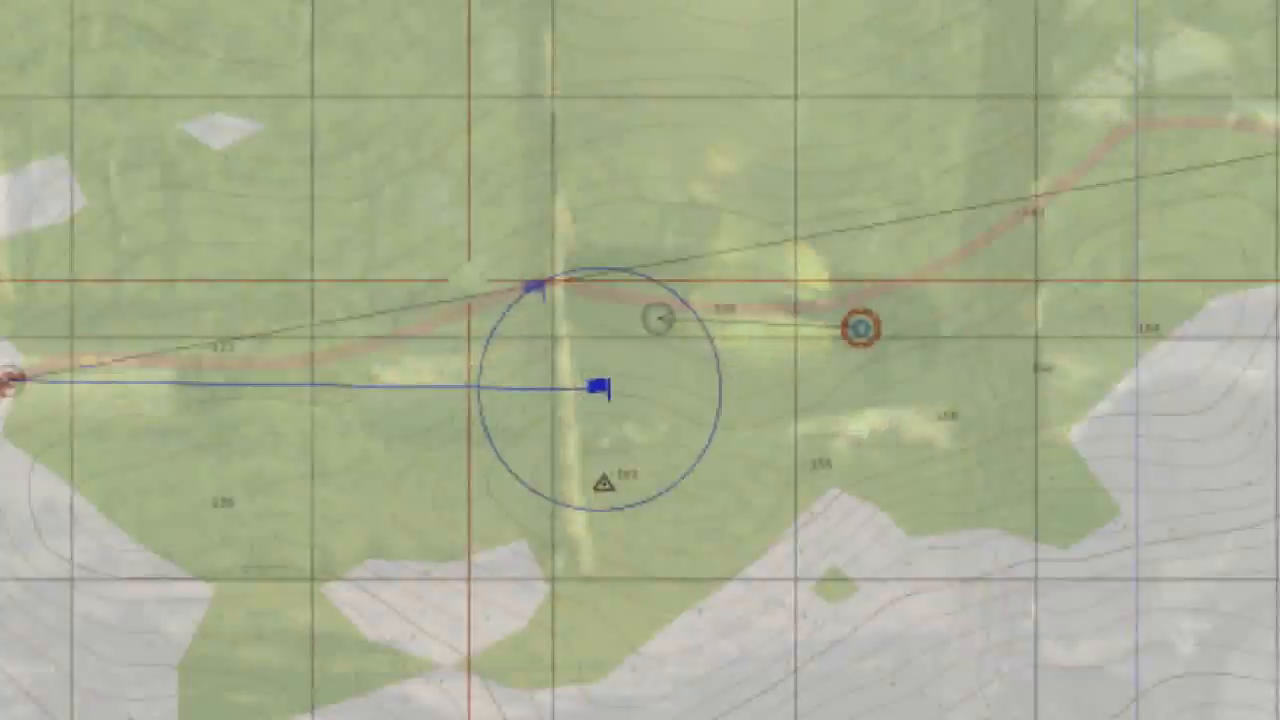
- Move the Radio Alpha trigger northwest, closer to the road and the other trigger
{"action": "scroll", "coordinate": [510, 265], "scroll_direction": "up", "scroll_amount": 2}
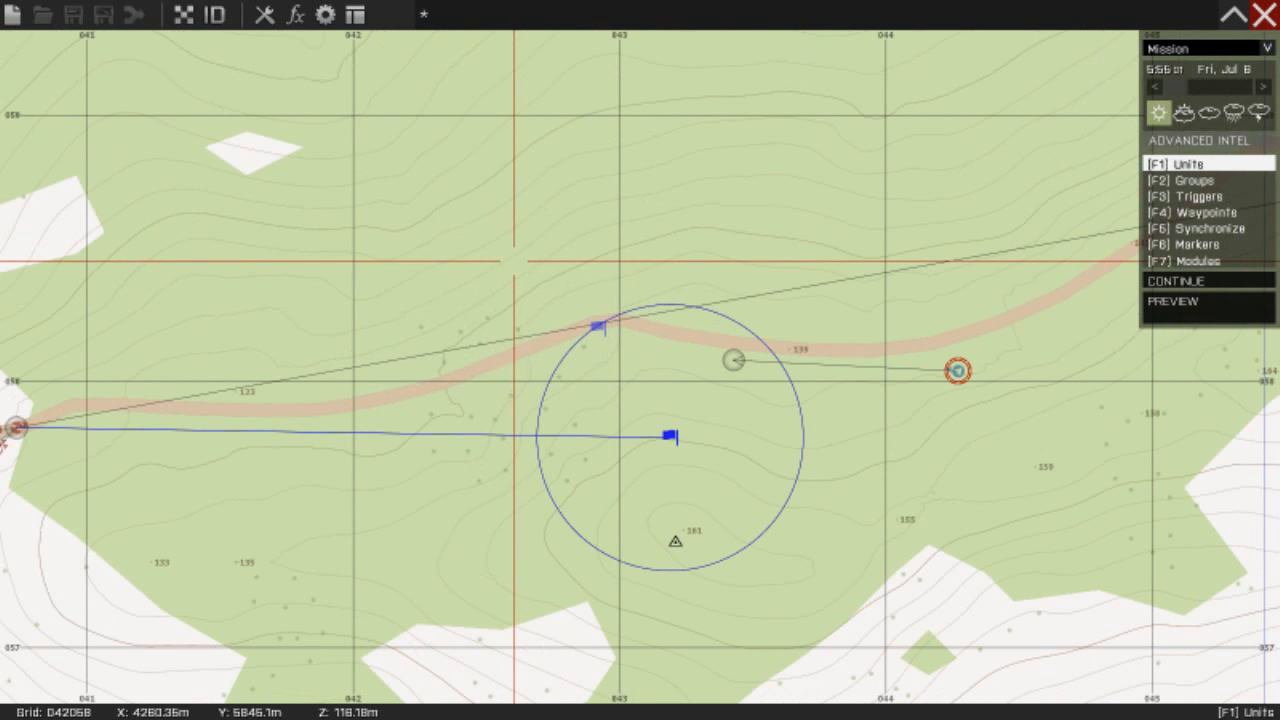
{"action": "left_click_drag", "start_coordinate": [670, 436], "coordinate": [636, 388]}
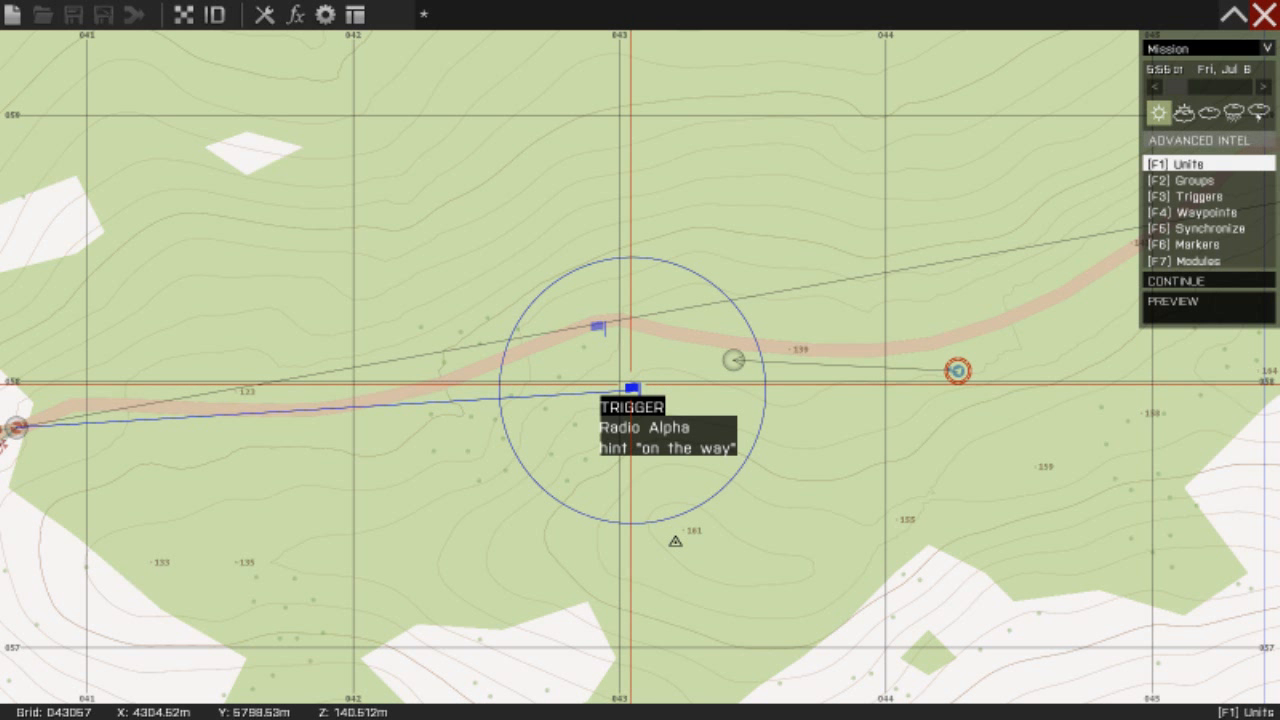
{"action": "scroll", "coordinate": [826, 314], "scroll_direction": "up", "scroll_amount": 2}
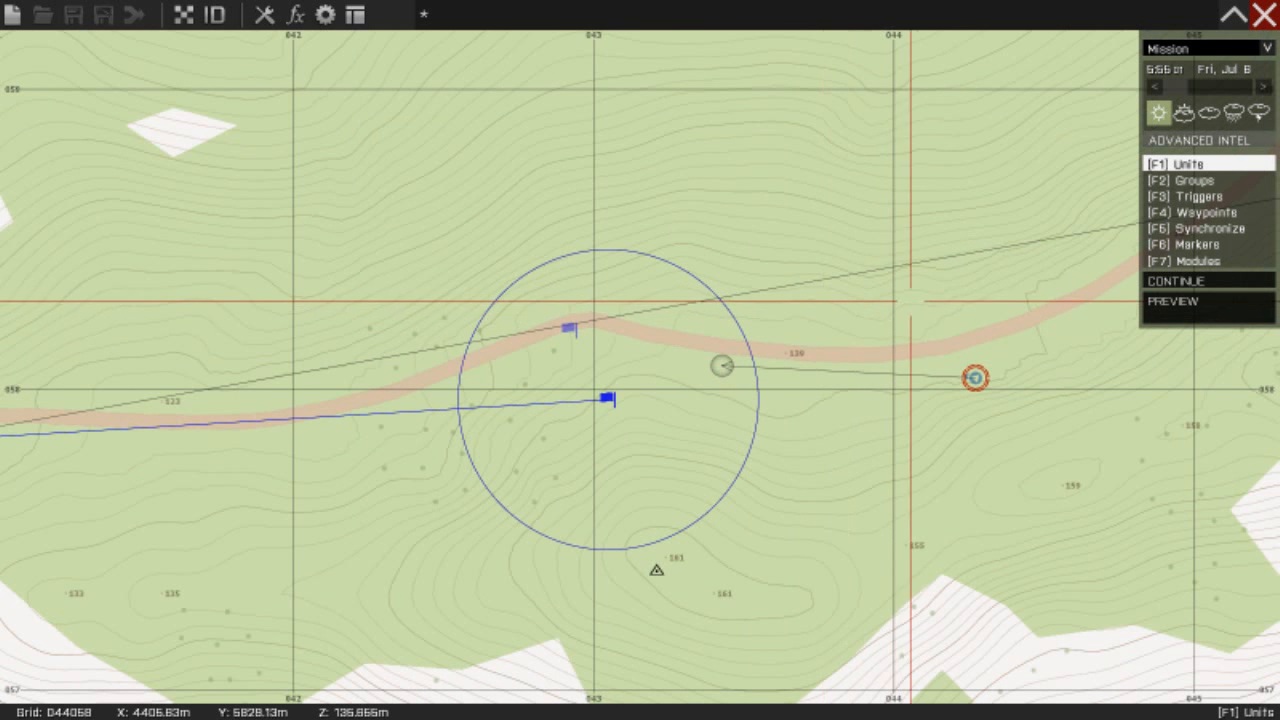
{"action": "scroll", "coordinate": [890, 303], "scroll_direction": "down", "scroll_amount": 2}
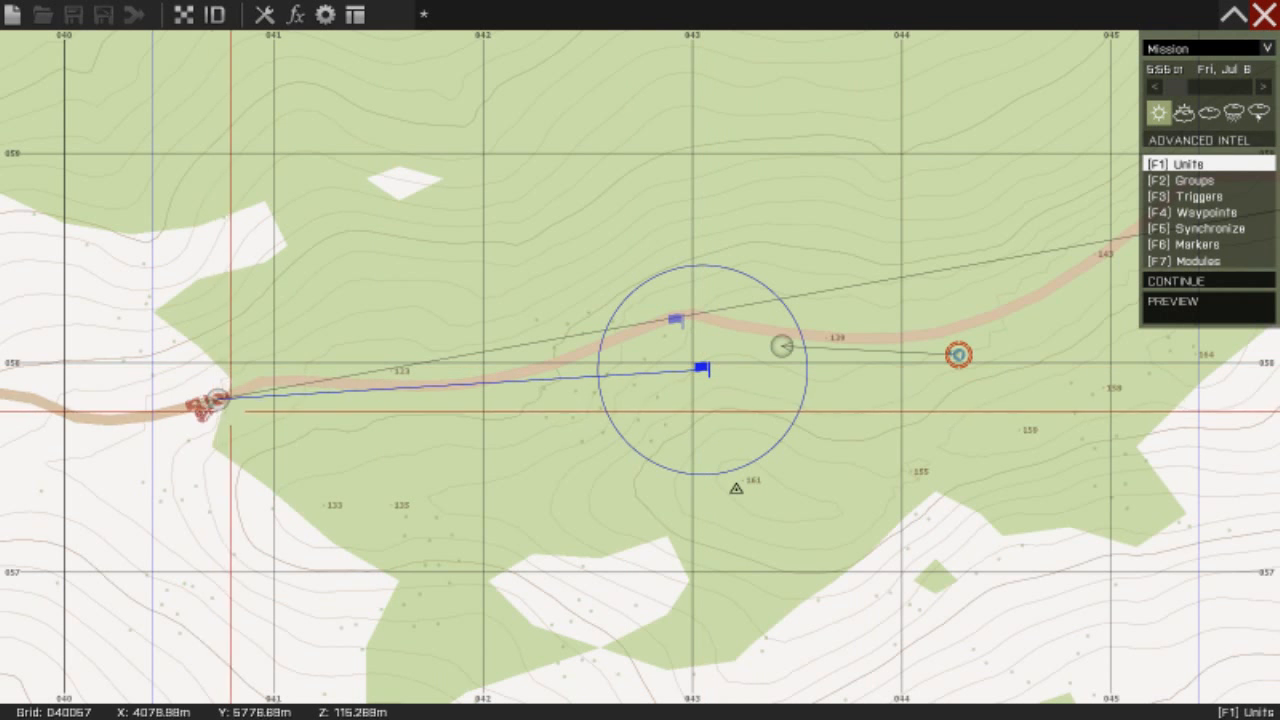
{"action": "scroll", "coordinate": [790, 340], "scroll_direction": "up", "scroll_amount": 2}
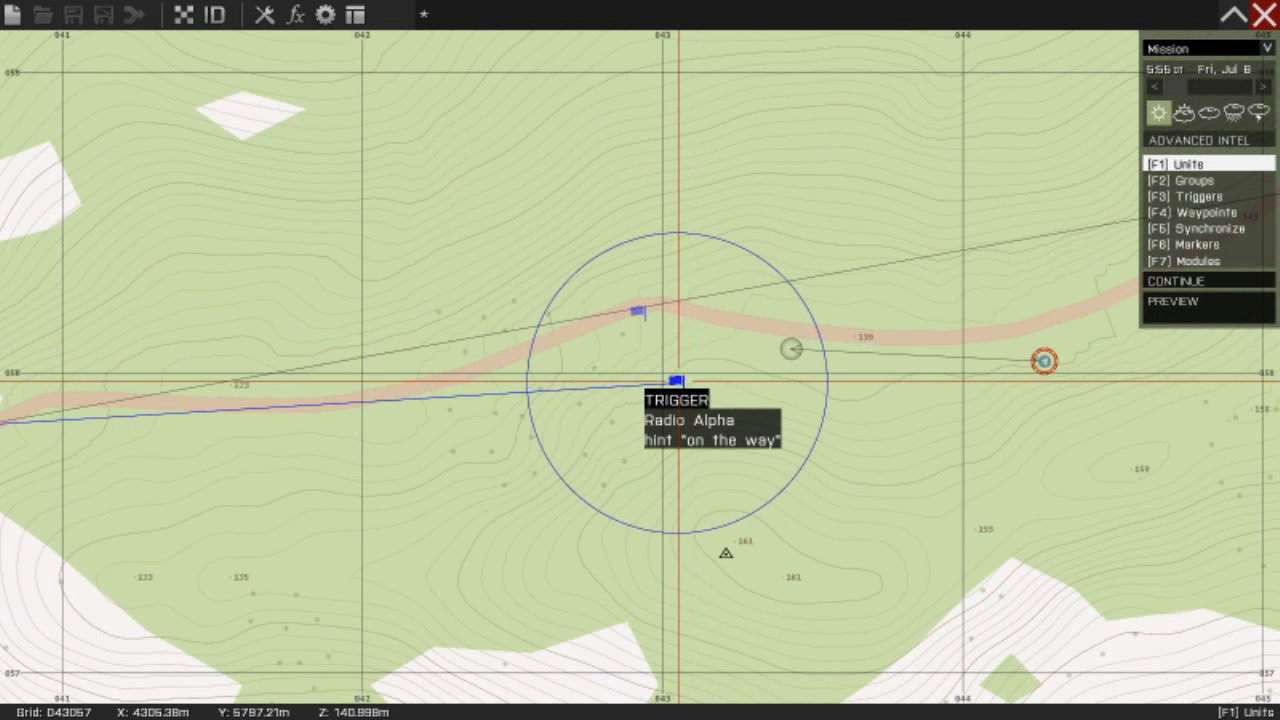
- Change the synchronized trigger's activation from Radio Alpha to BLUFOR
{"action": "double_click", "coordinate": [676, 381]}
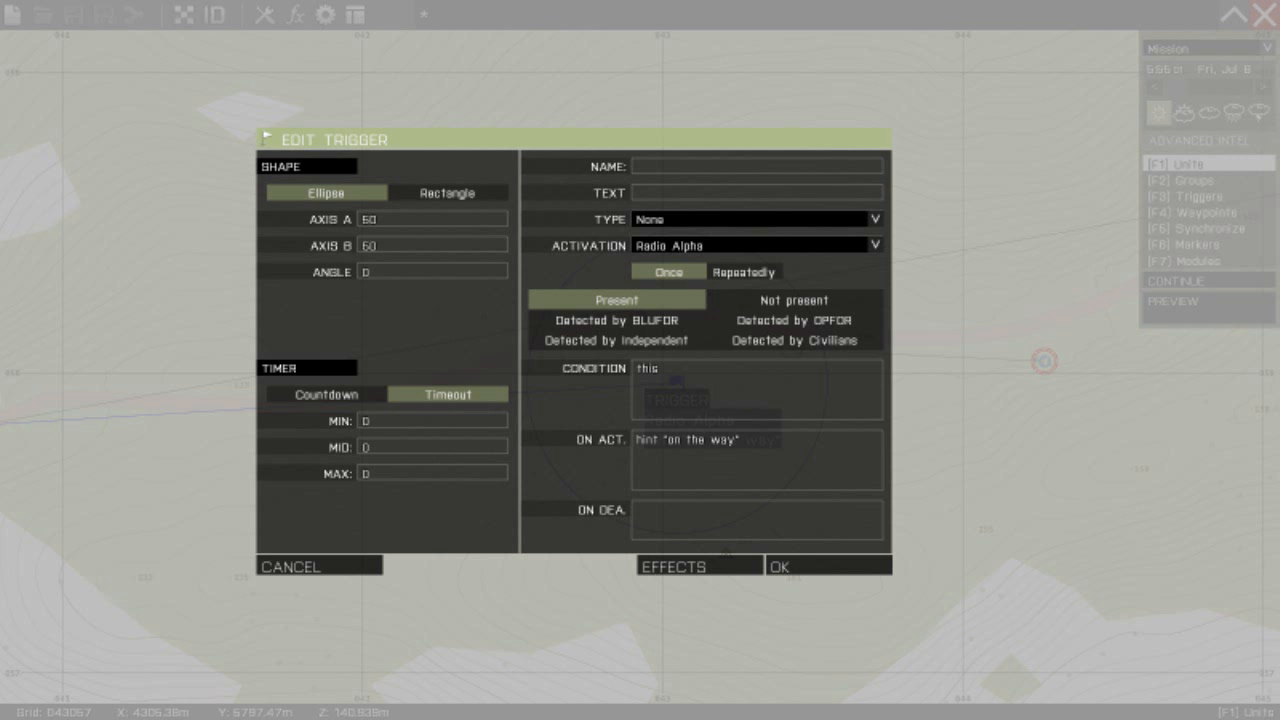
{"action": "left_click", "coordinate": [748, 245]}
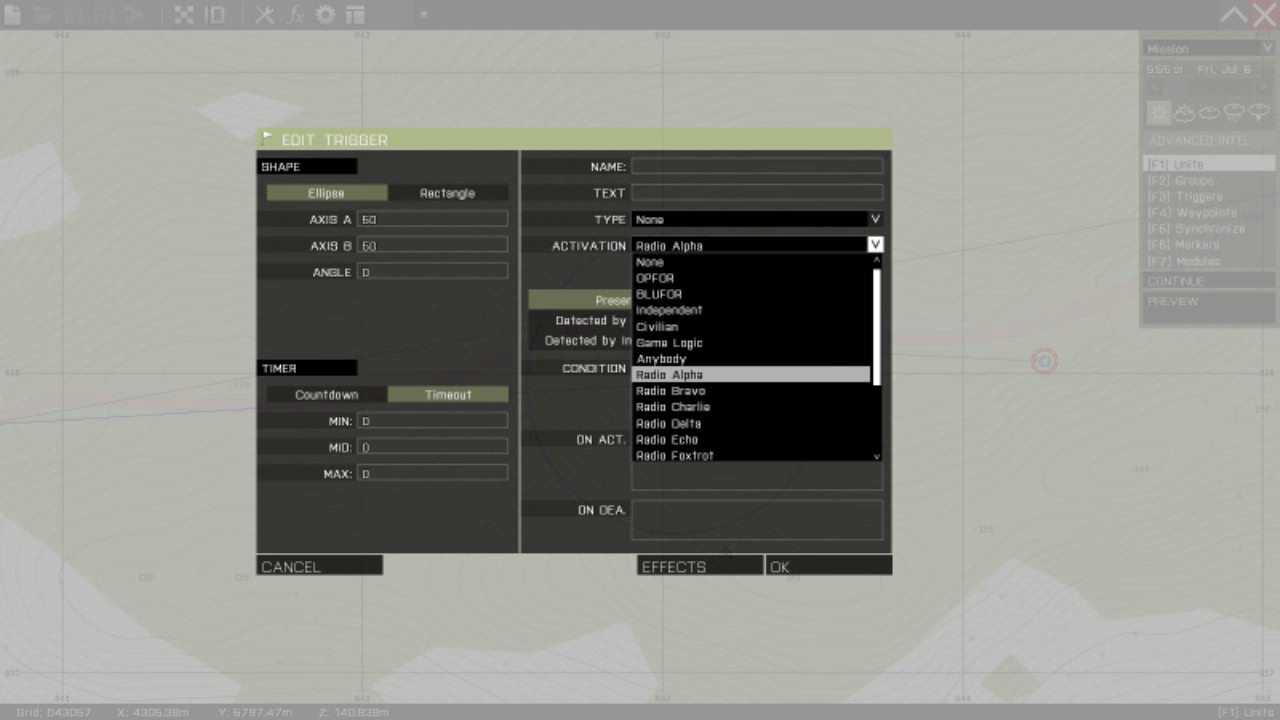
{"action": "left_click", "coordinate": [700, 294]}
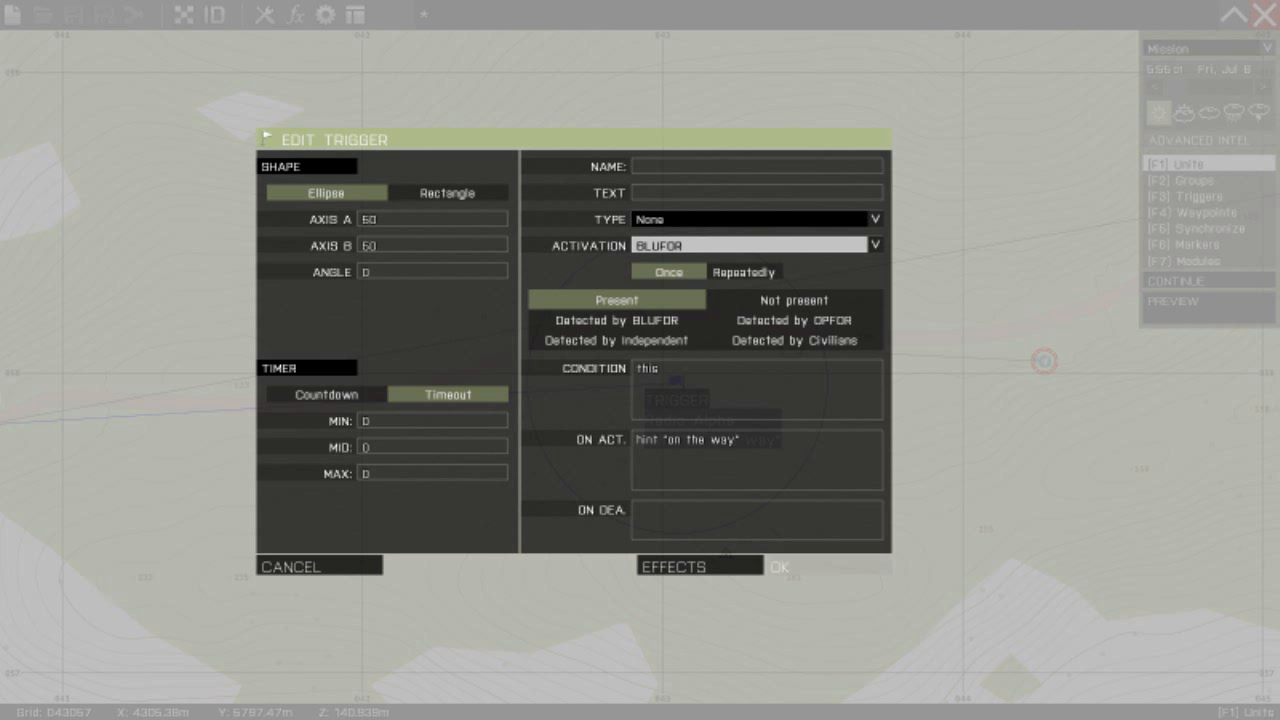
{"action": "left_click", "coordinate": [828, 566]}
- Move the BLUFOR trigger up to the bend in the road and set its Axis A and Axis B to 20
{"action": "left_click_drag", "start_coordinate": [677, 382], "coordinate": [658, 344]}
{"action": "double_click", "coordinate": [655, 338]}
{"action": "double_click", "coordinate": [369, 219]}
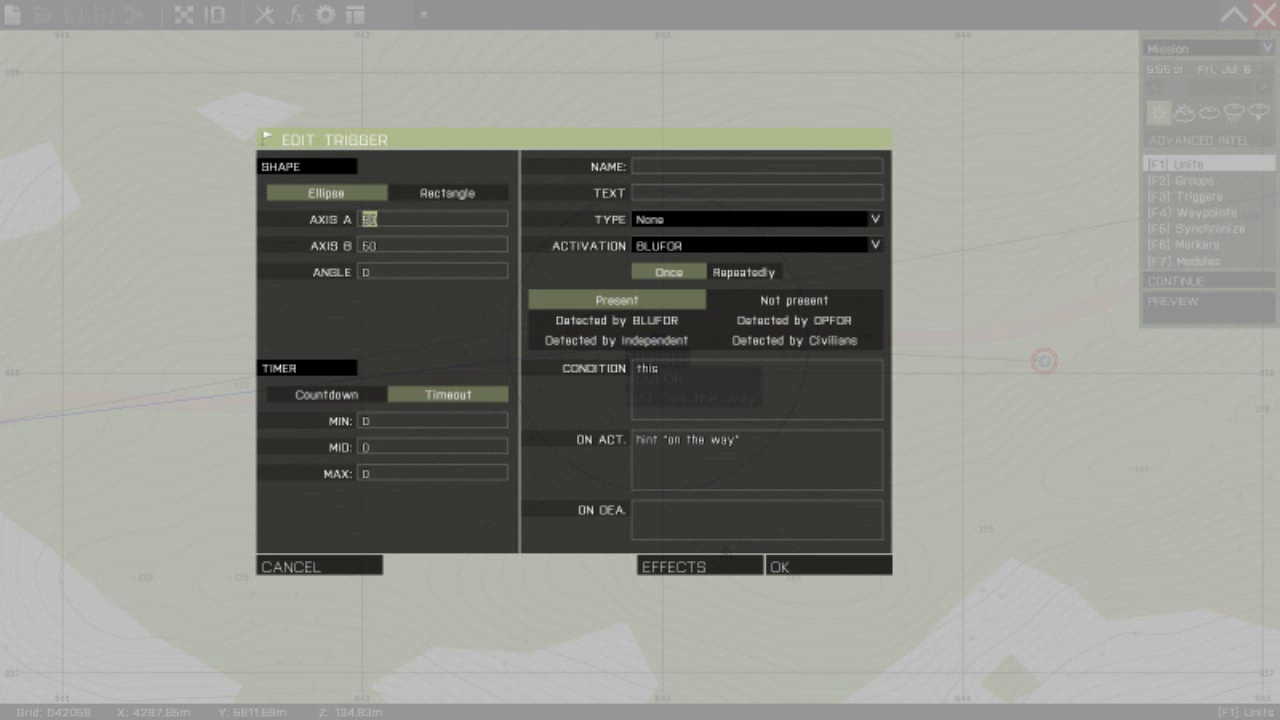
{"action": "type", "text": "20"}
{"action": "double_click", "coordinate": [369, 245]}
{"action": "type", "text": "20"}
{"action": "key", "text": "Return"}
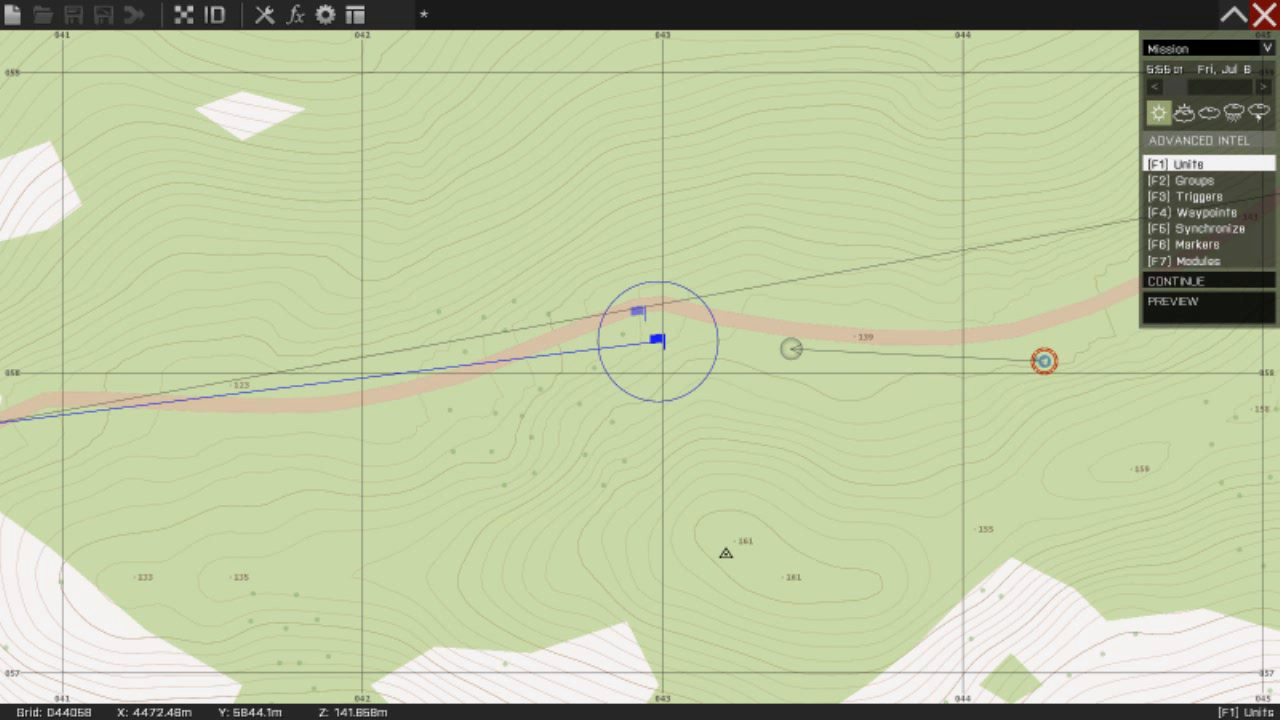
- Start a new marker on the road just east of the BLUFOR trigger, using the Ambush icon
{"action": "key", "text": "F6"}
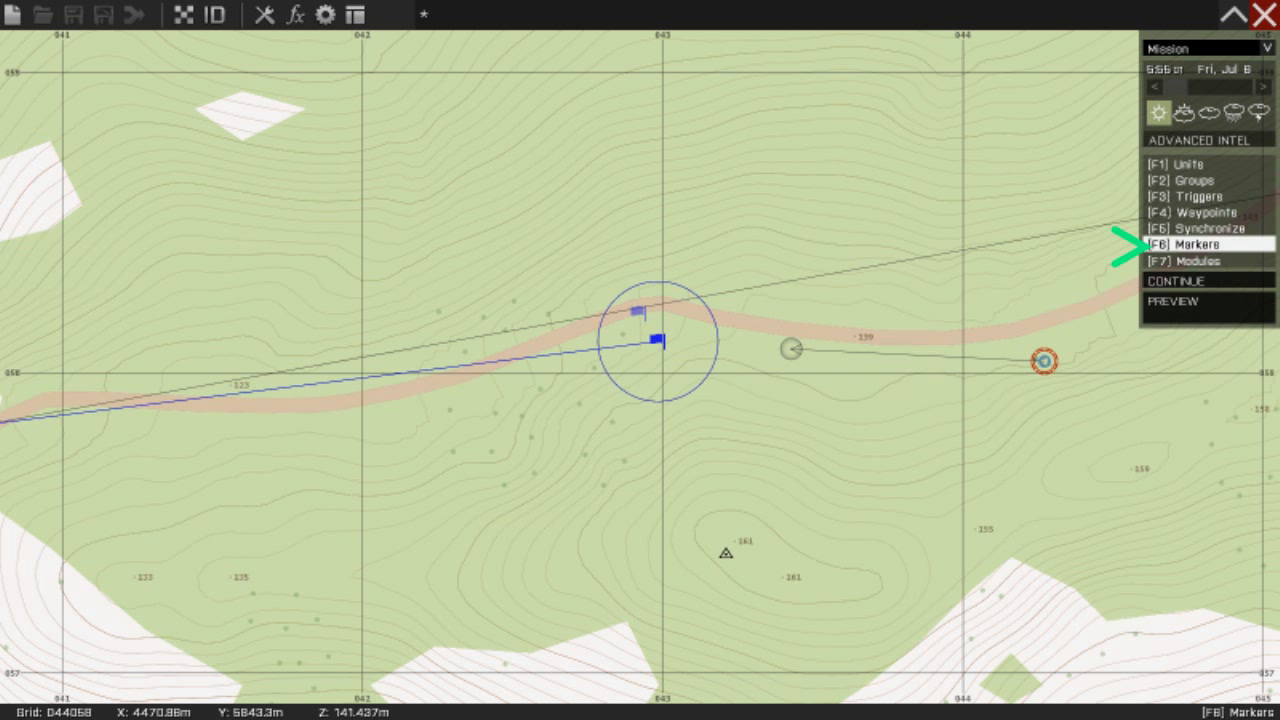
{"action": "double_click", "coordinate": [702, 298]}
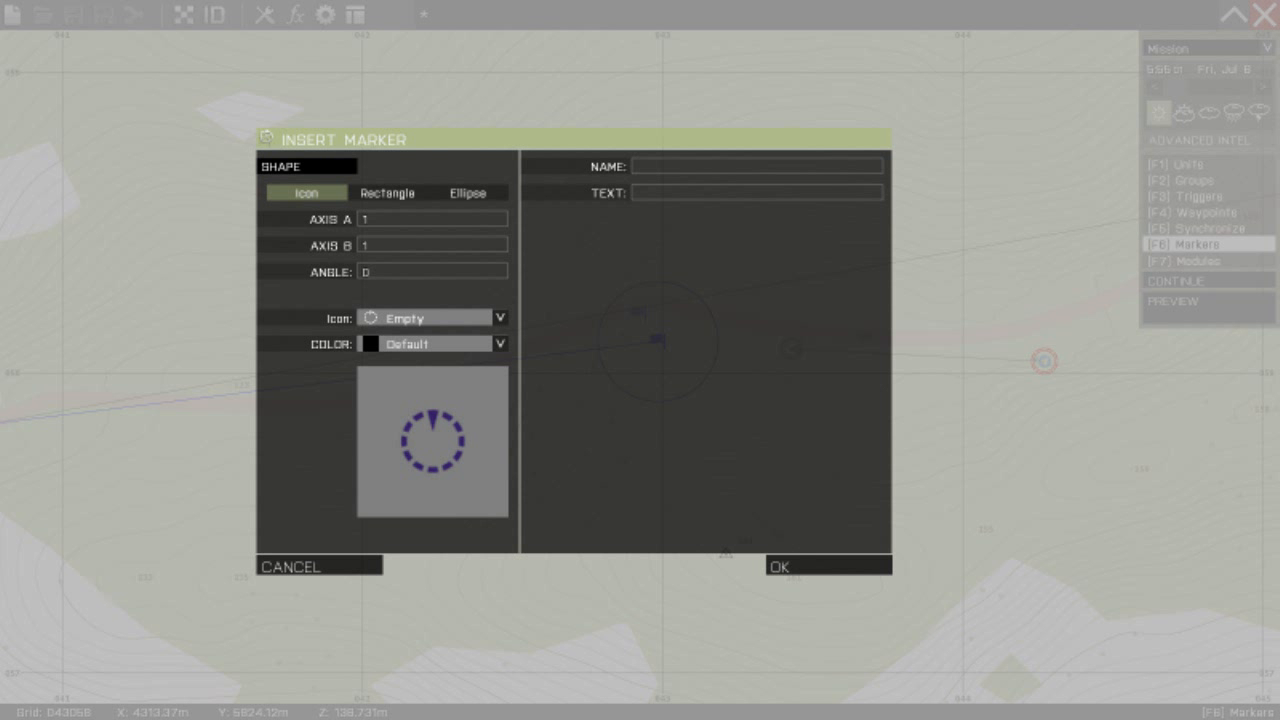
{"action": "left_click", "coordinate": [442, 318]}
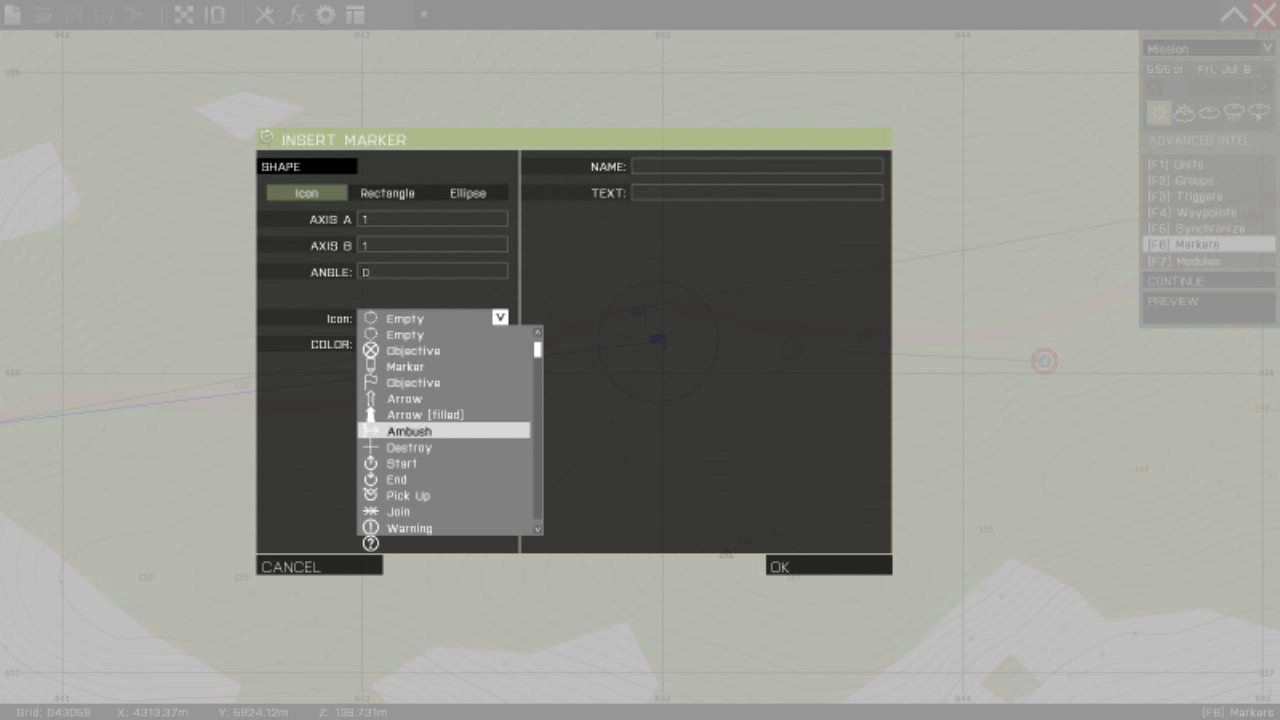
{"action": "left_click", "coordinate": [412, 382]}
{"action": "left_click", "coordinate": [430, 344]}
{"action": "left_click", "coordinate": [430, 318]}
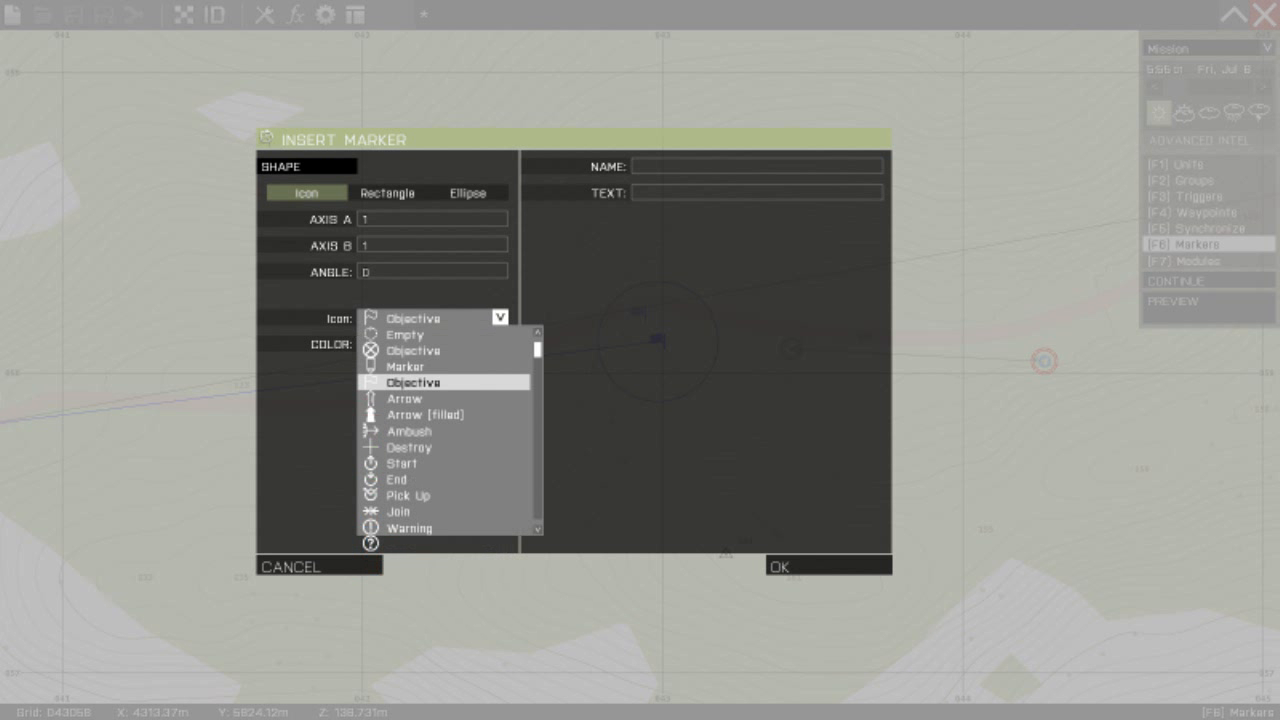
{"action": "left_click", "coordinate": [402, 431]}
- Set the marker's color to Pink, name it "Ambush Zone" and add it to the map
{"action": "left_click", "coordinate": [430, 344]}
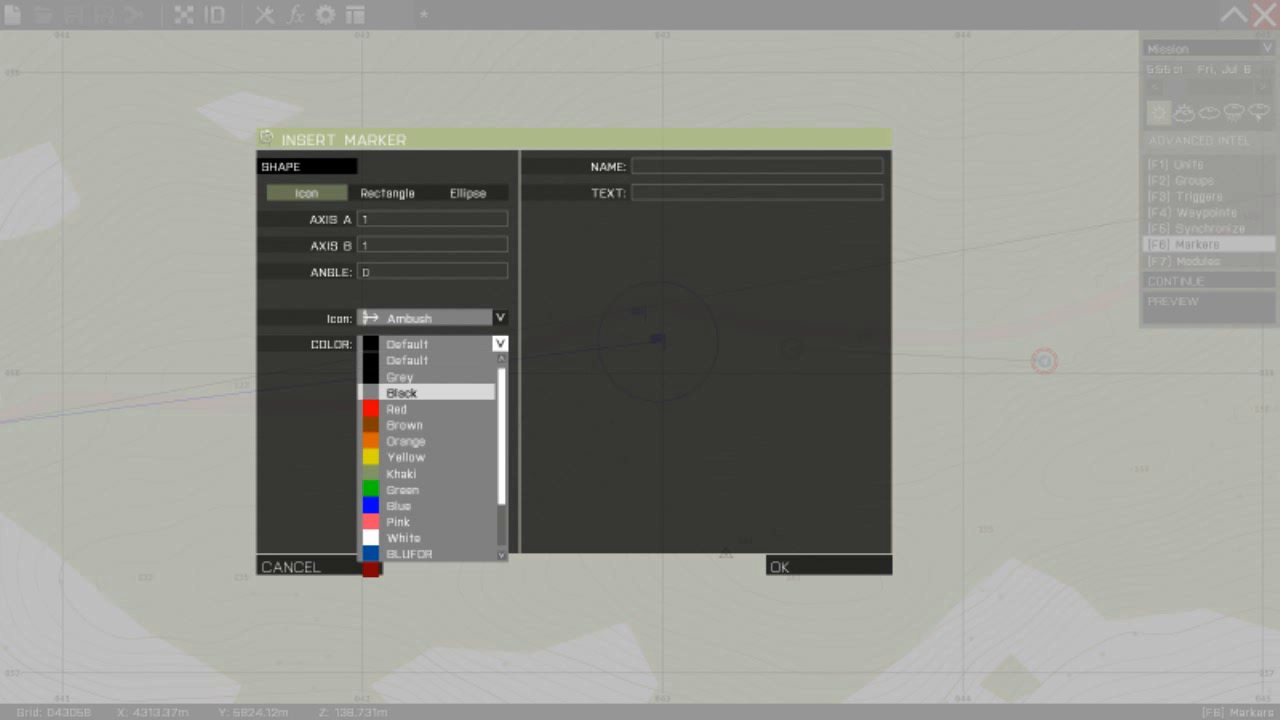
{"action": "scroll", "coordinate": [430, 441], "scroll_direction": "down", "scroll_amount": 2}
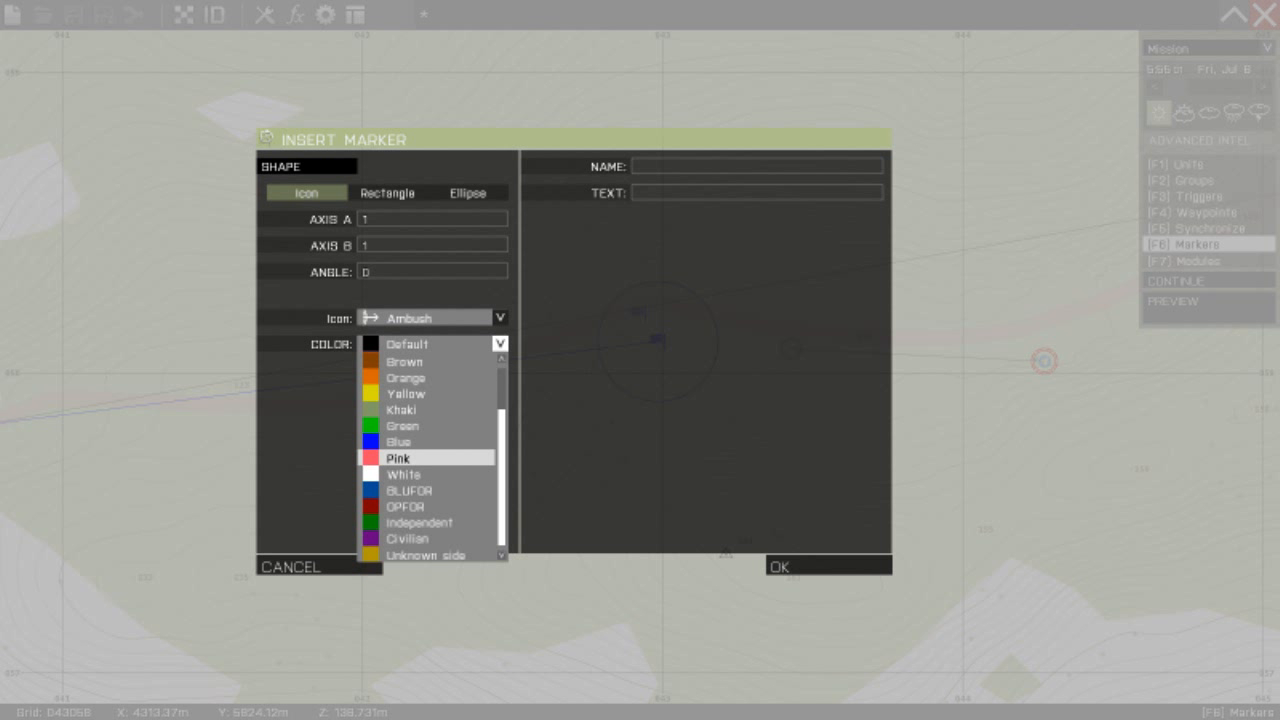
{"action": "left_click", "coordinate": [430, 458]}
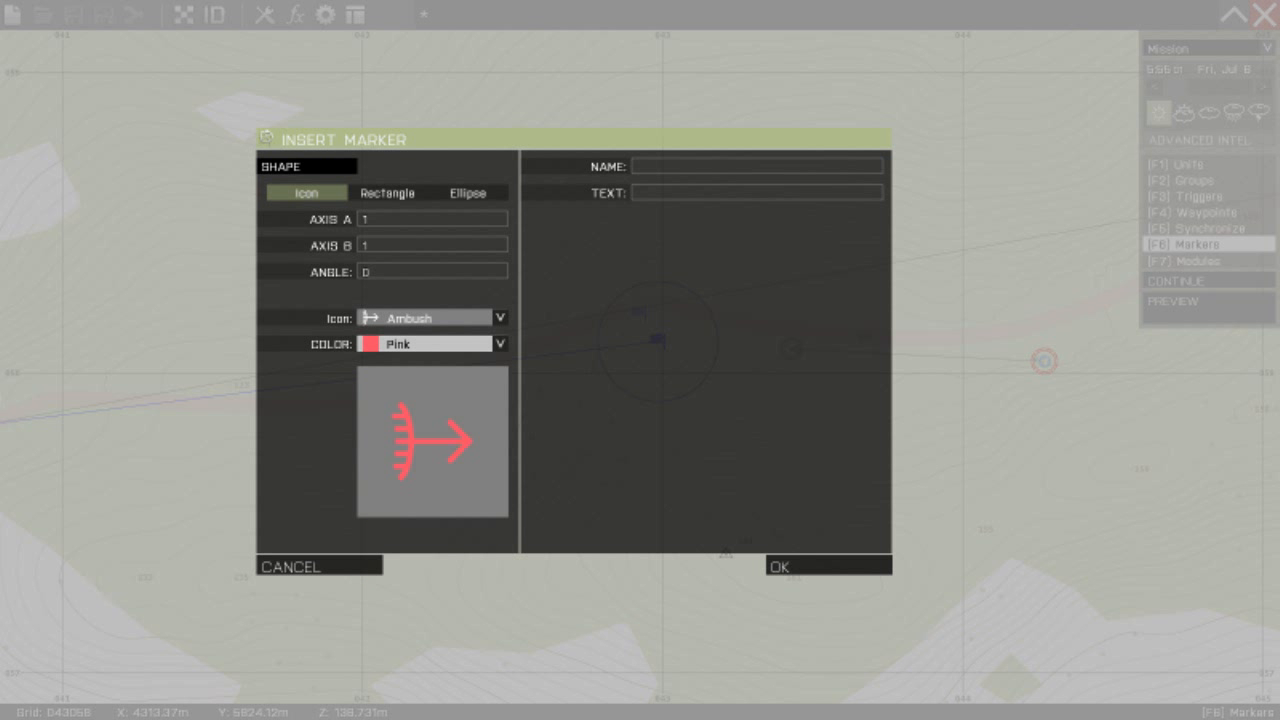
{"action": "left_click", "coordinate": [757, 166]}
{"action": "type", "text": "Ambush zone"}
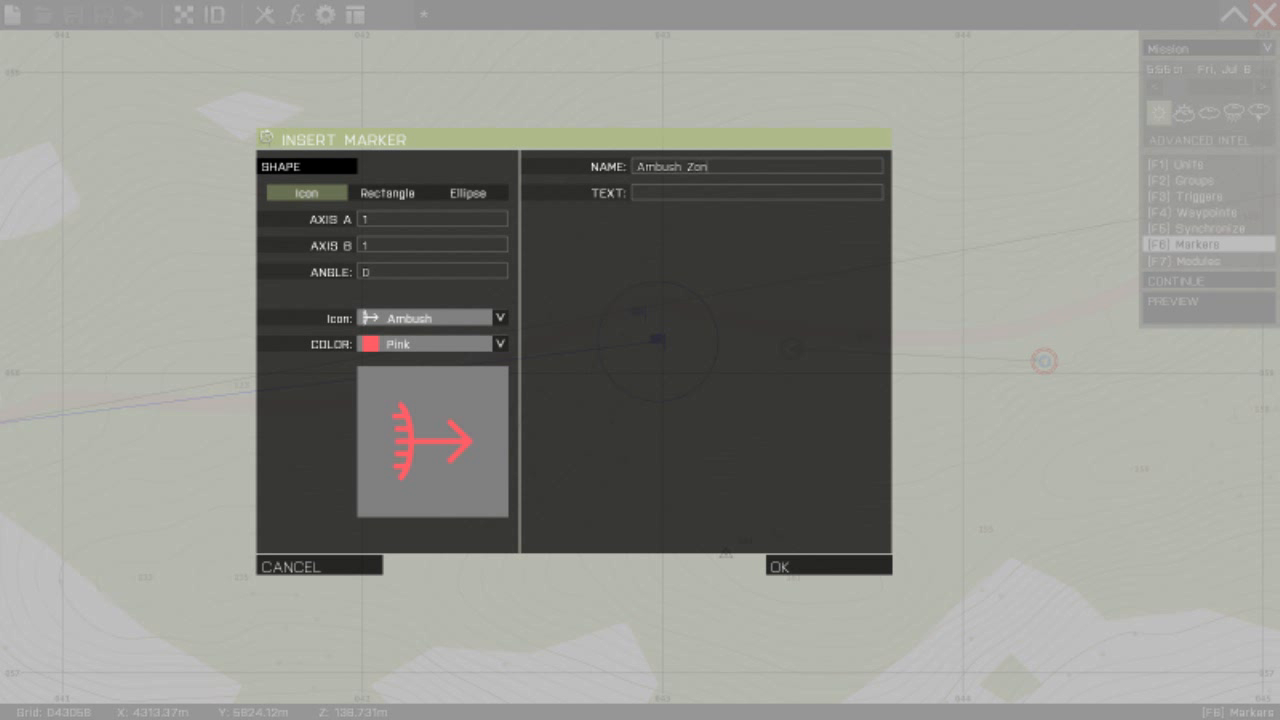
{"action": "left_click", "coordinate": [821, 565]}
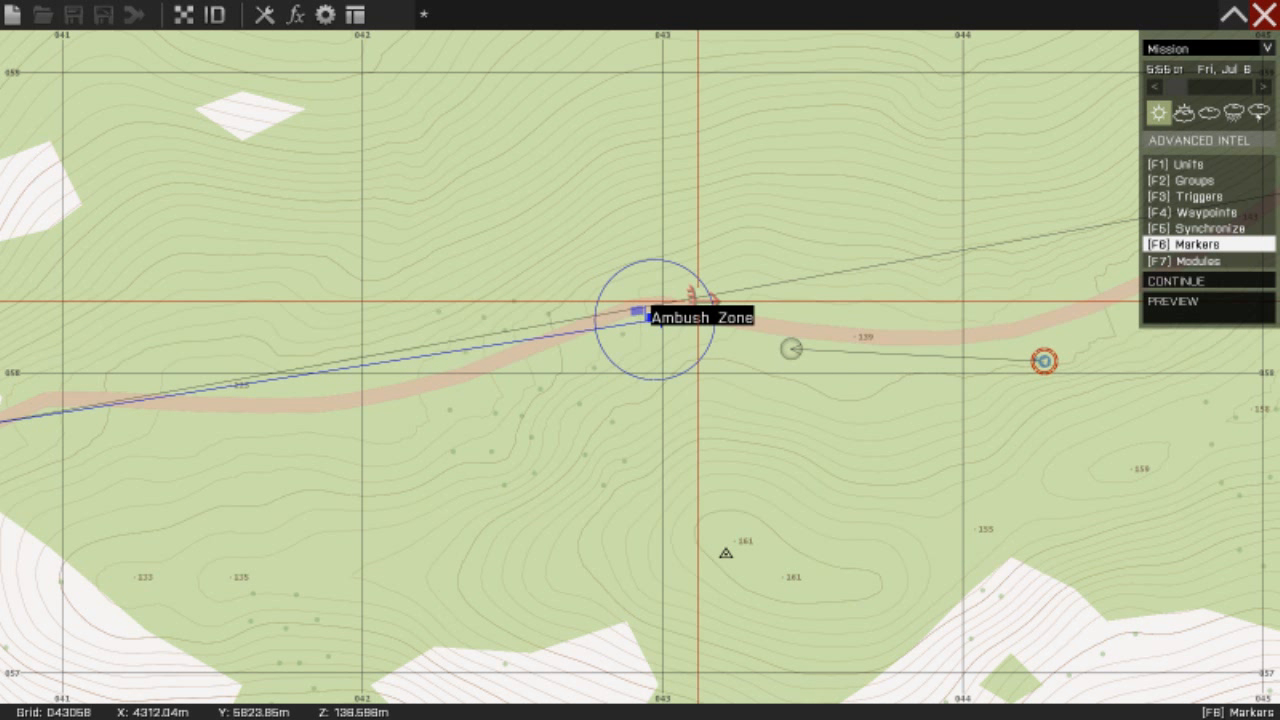
{"action": "key", "text": "F1"}
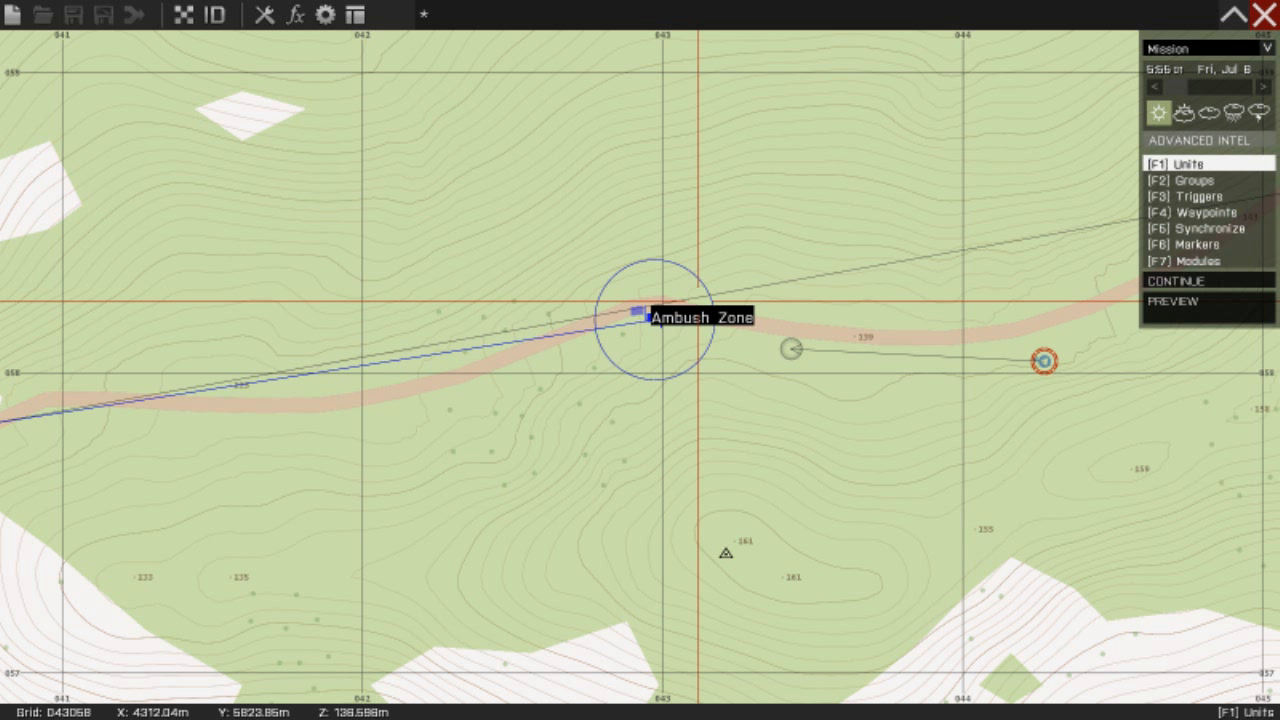
{"action": "key", "text": "F6"}
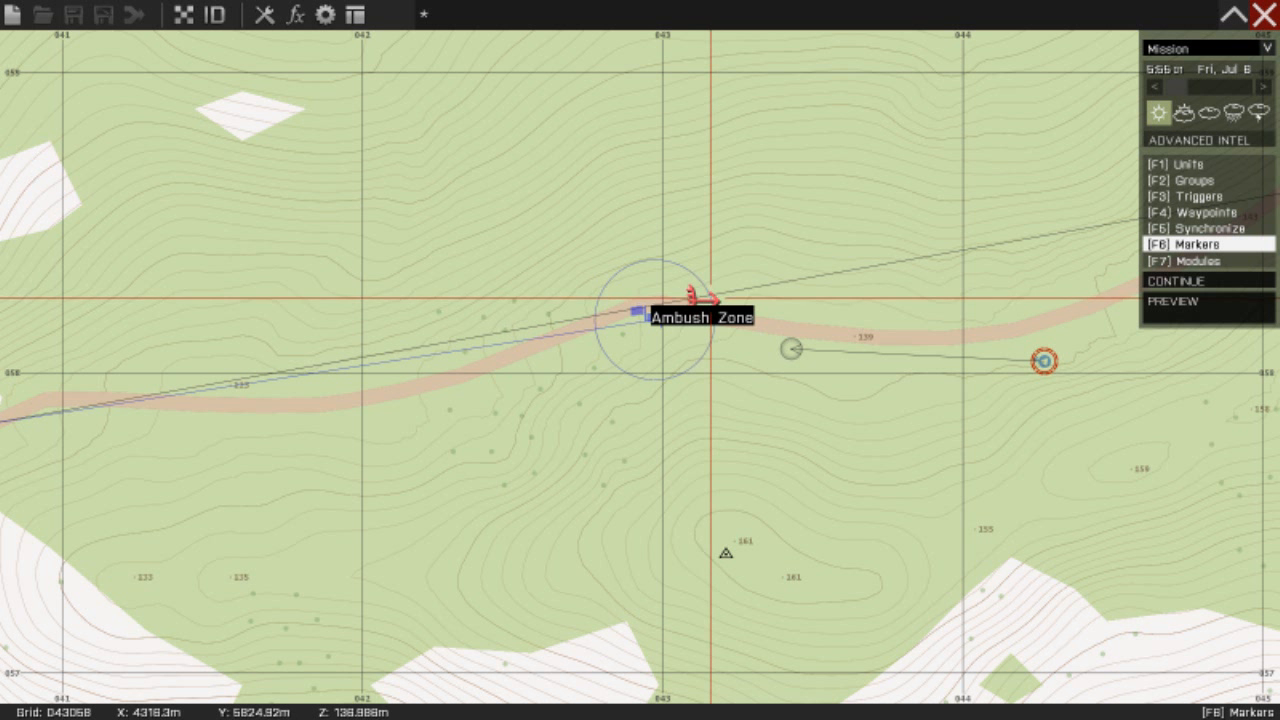
- Rotate the Ambush Zone marker to point west and position it on the road bend inside the BLUFOR trigger circle
{"action": "mouse_move", "coordinate": [701, 261]}
{"action": "left_mouse_down", "text": "shift"}
{"action": "mouse_move", "coordinate": [632, 252]}
{"action": "mouse_move", "coordinate": [618, 310]}
{"action": "mouse_move", "coordinate": [600, 316]}
{"action": "left_mouse_up", "text": "shift"}
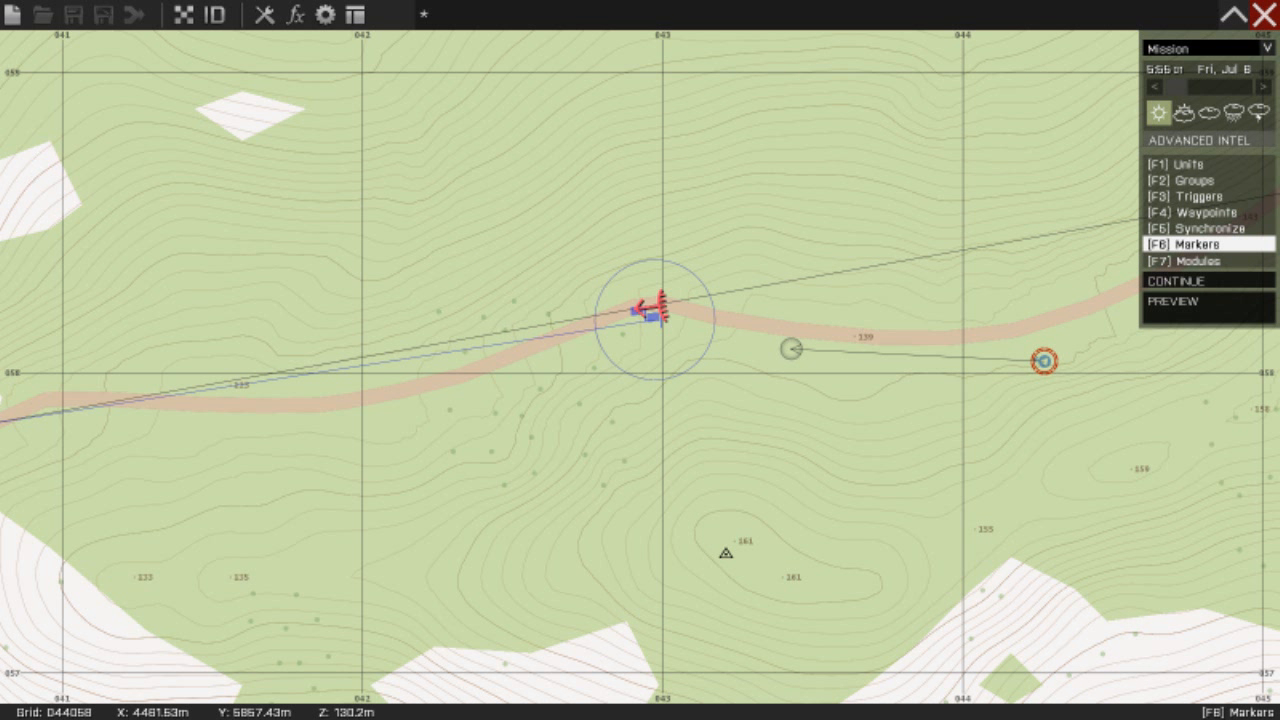
{"action": "key", "text": "F1"}
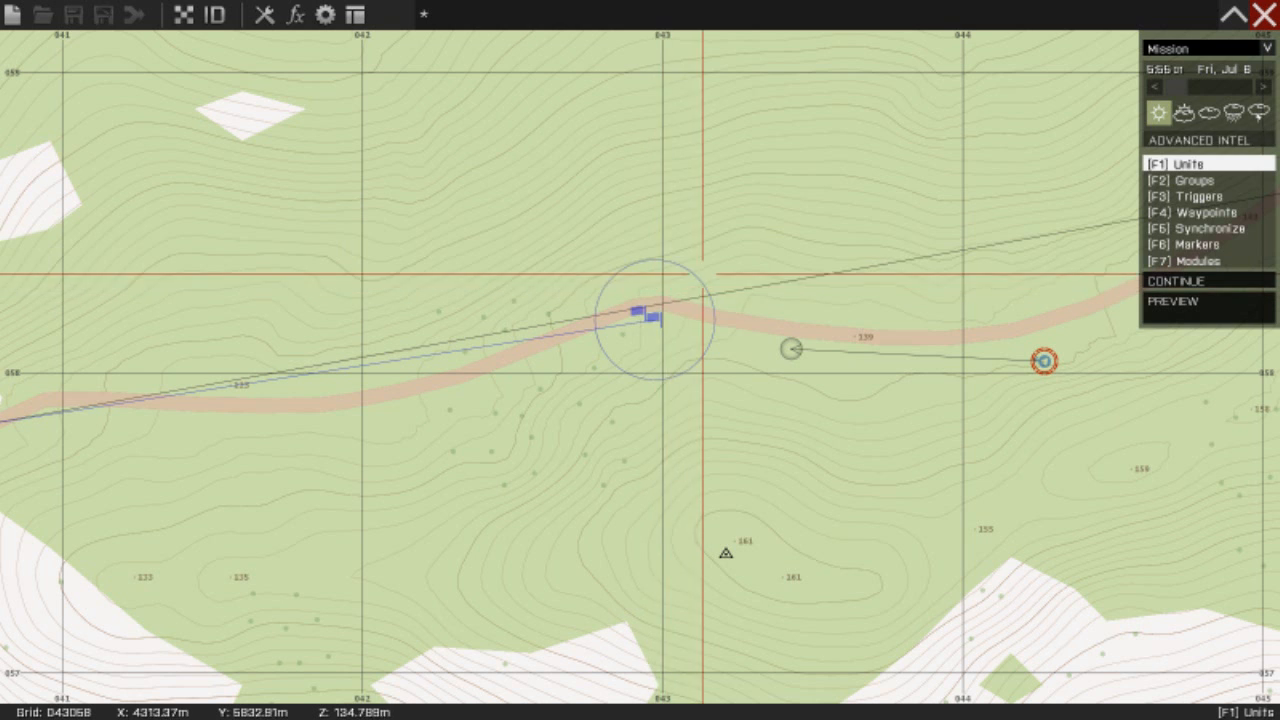
{"action": "scroll", "coordinate": [702, 272], "scroll_direction": "down", "scroll_amount": 2}
{"action": "scroll", "coordinate": [680, 300], "scroll_direction": "up", "scroll_amount": 5}
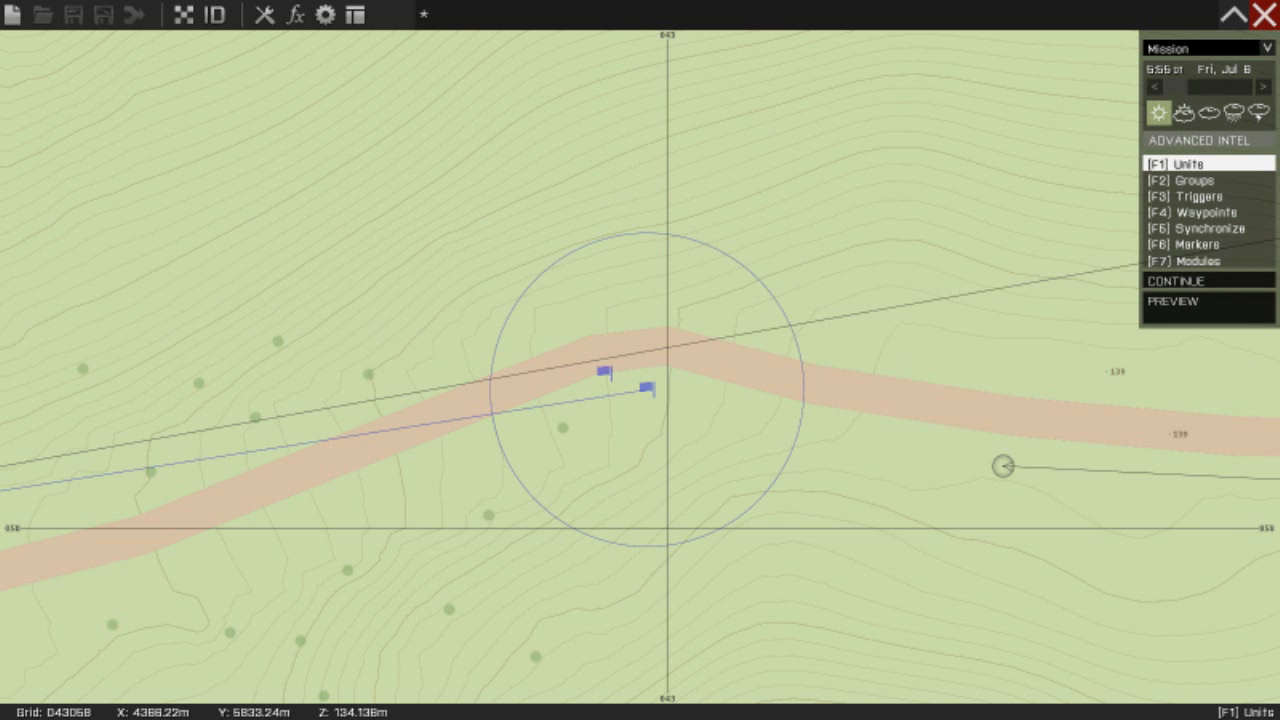
{"action": "key", "text": "F6"}
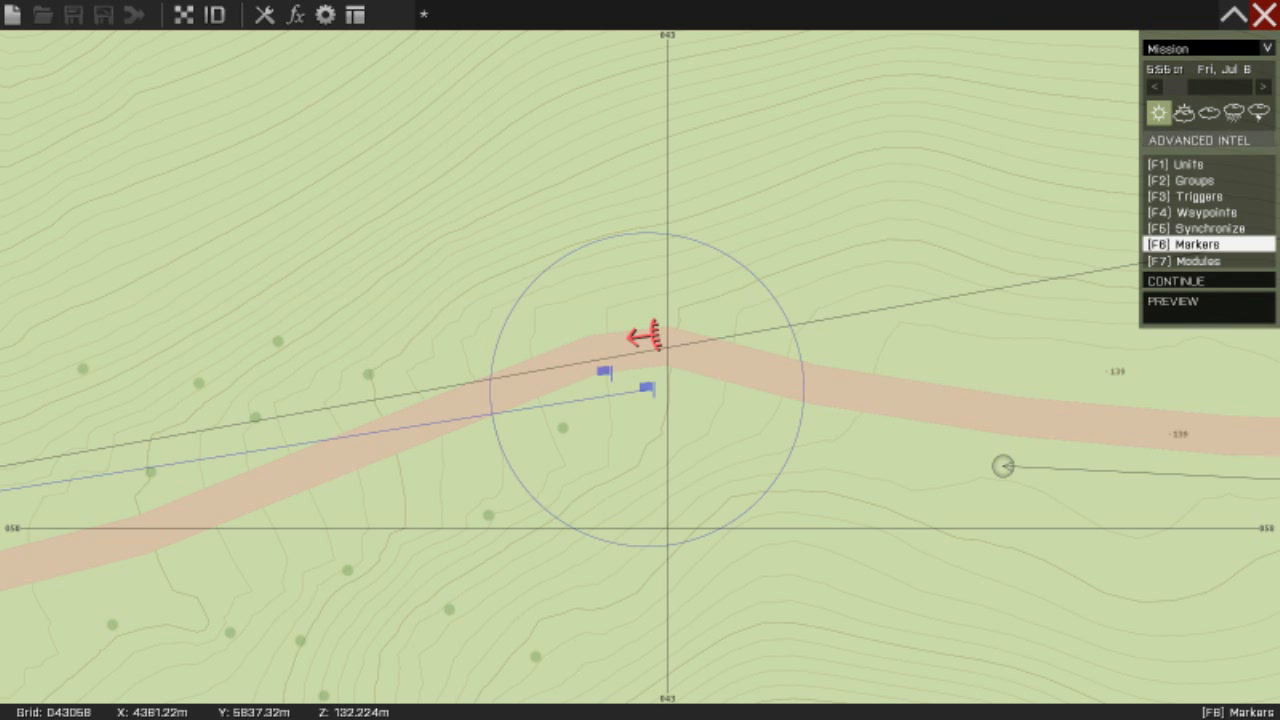
{"action": "key", "text": "F1"}
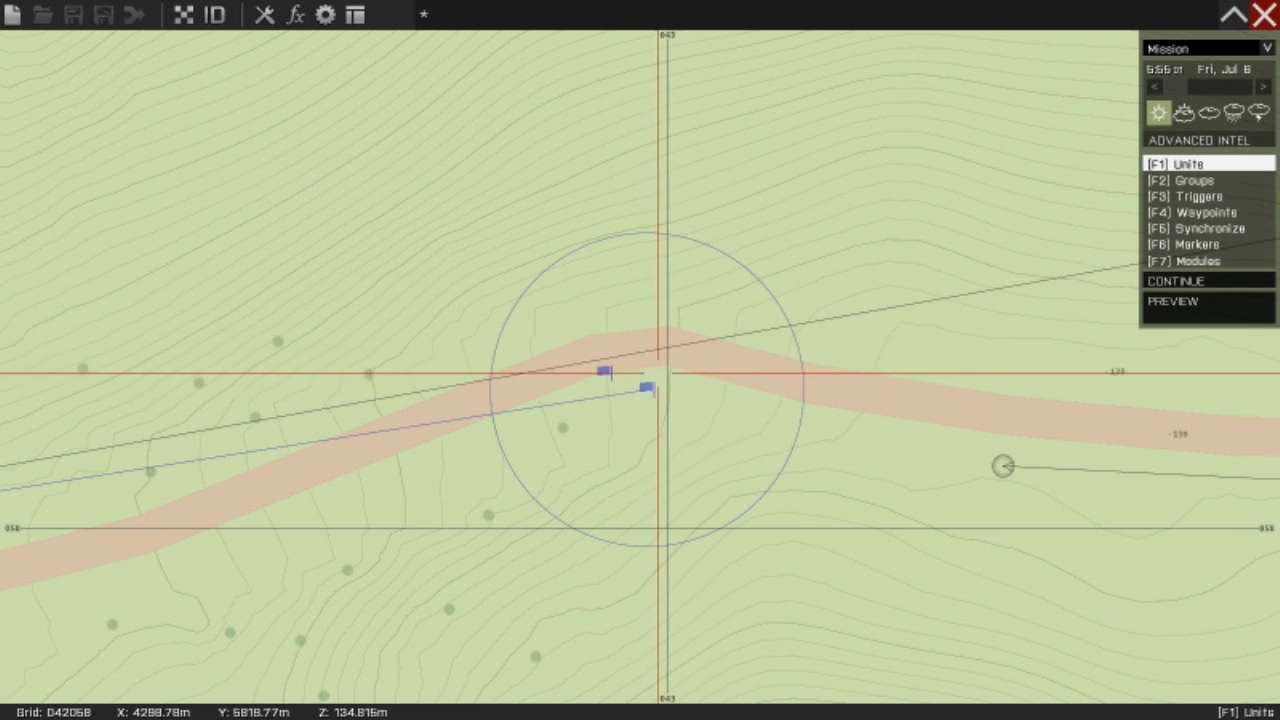
{"action": "scroll", "coordinate": [575, 320], "scroll_direction": "down", "scroll_amount": 5}
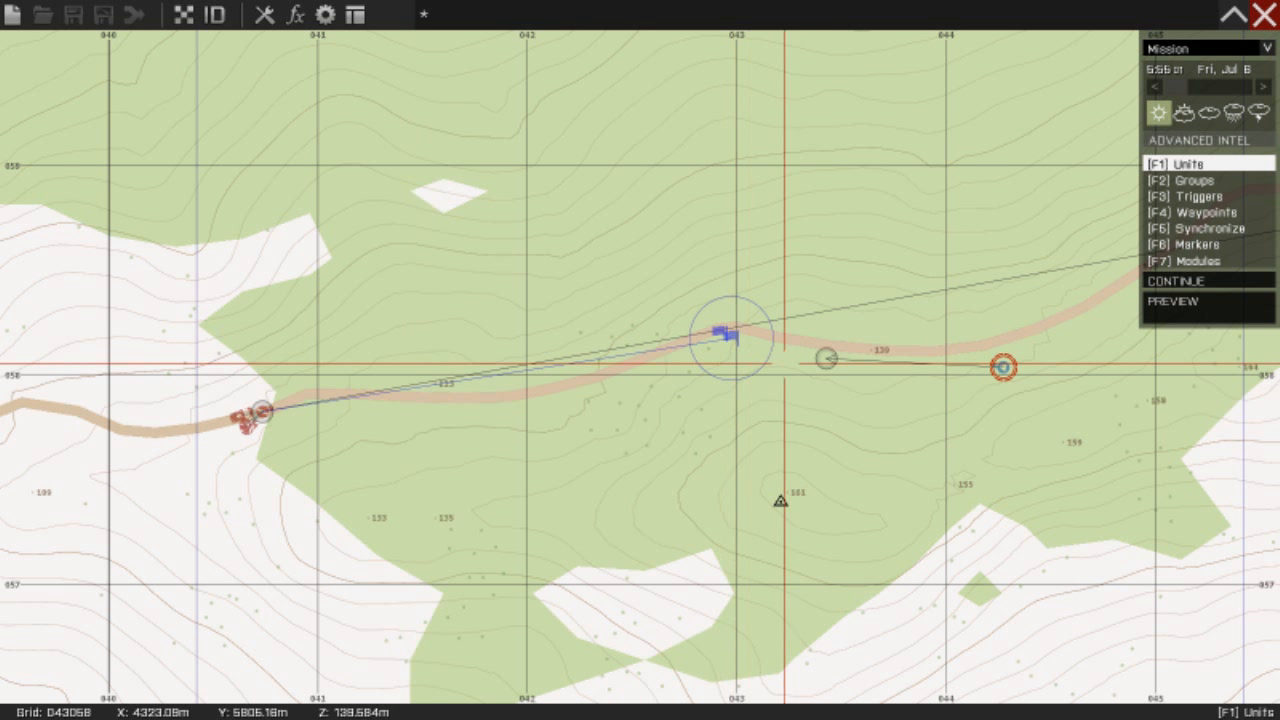
- Move the Ambush waypoint west toward the BLUFOR trigger circle, and move the "Mission accomplished" OPFOR trigger west out of that circle
{"action": "key", "text": "F4"}
{"action": "left_click_drag", "start_coordinate": [826, 357], "coordinate": [782, 351]}
{"action": "scroll", "coordinate": [787, 350], "scroll_direction": "up", "scroll_amount": 2}
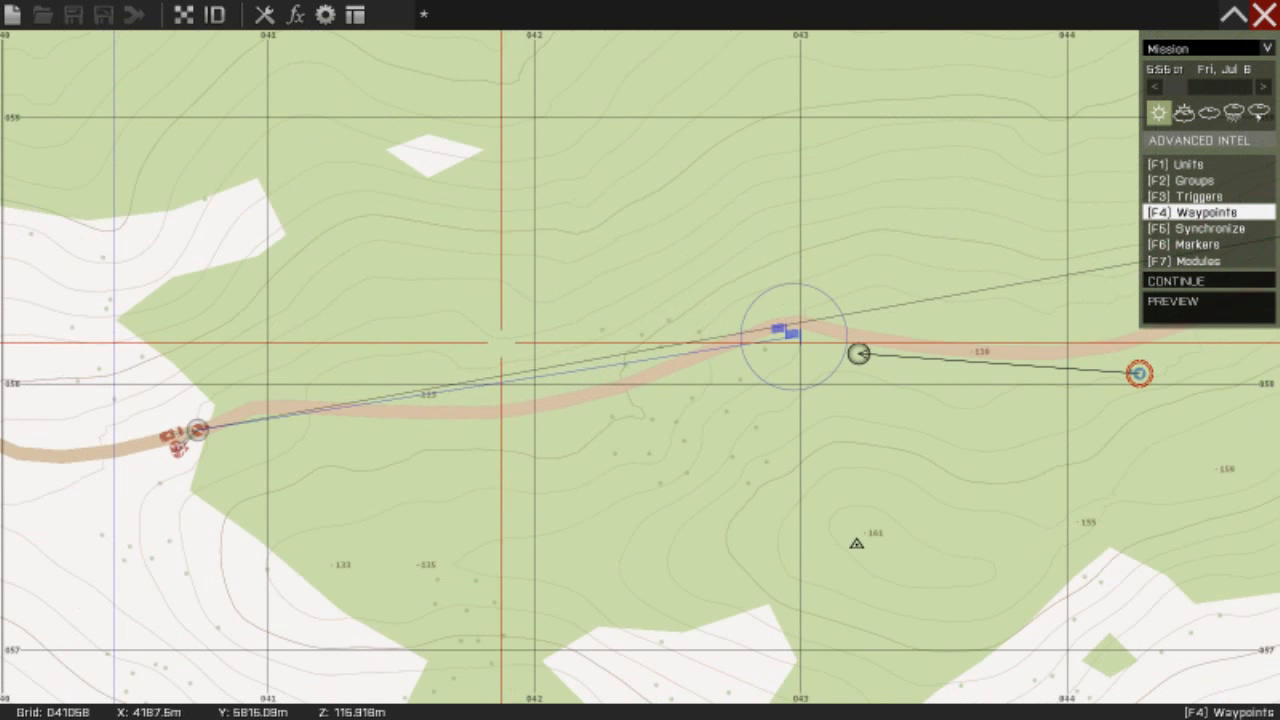
{"action": "key", "text": "F1"}
{"action": "left_click_drag", "start_coordinate": [776, 324], "coordinate": [721, 327]}
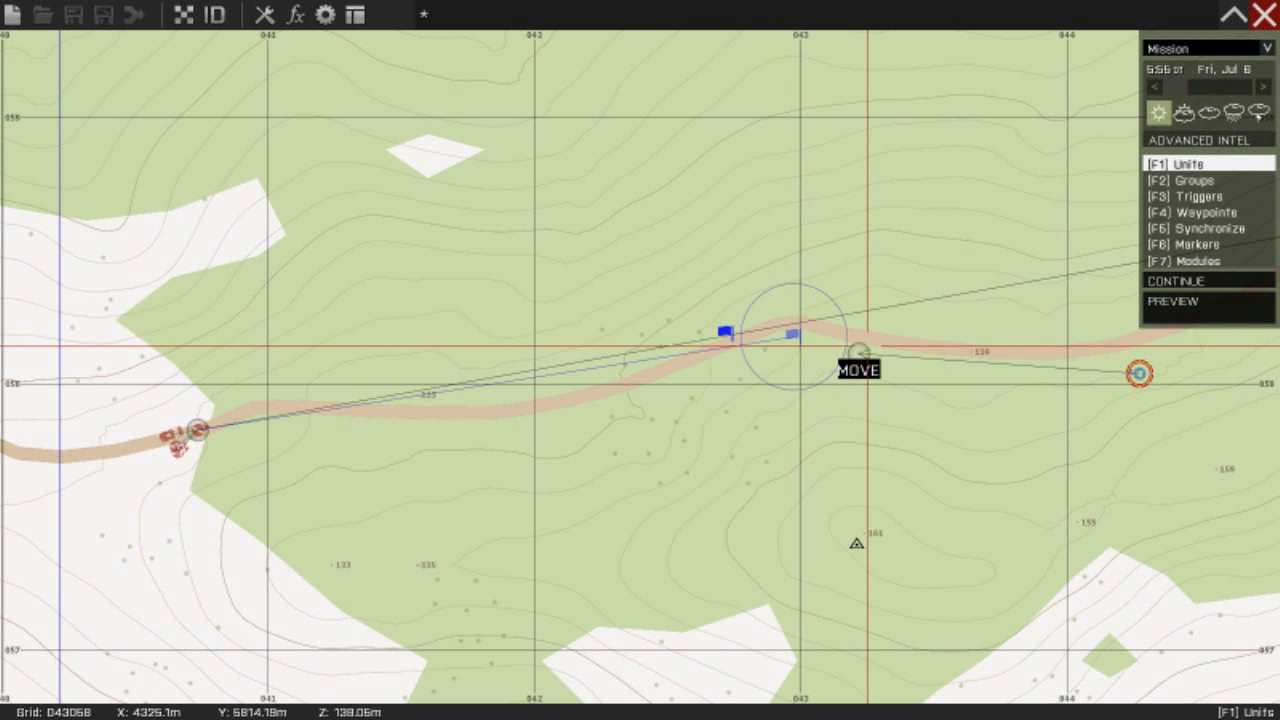
- Change the Ambush waypoint's type to SEEK AND DESTROY and move it just inside the eastern edge of the BLUFOR trigger circle
{"action": "double_click", "coordinate": [859, 352]}
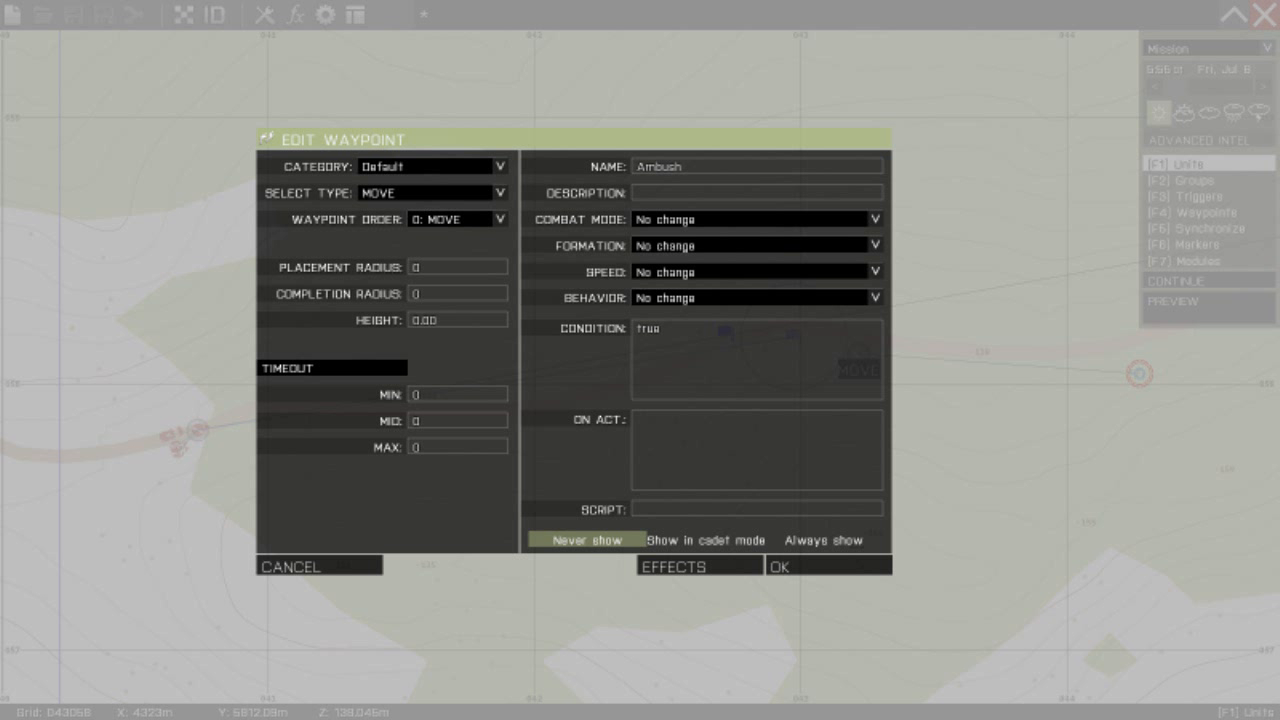
{"action": "left_click", "coordinate": [500, 192]}
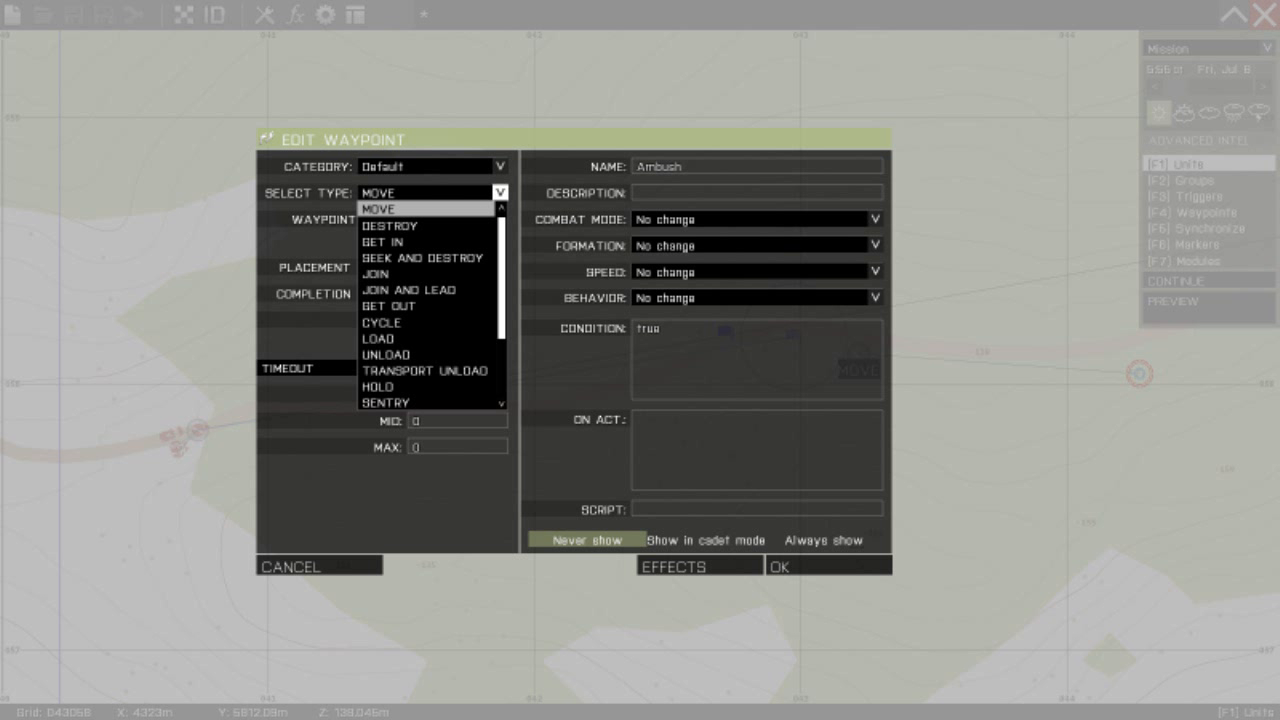
{"action": "left_click", "coordinate": [427, 257]}
{"action": "left_click", "coordinate": [829, 566]}
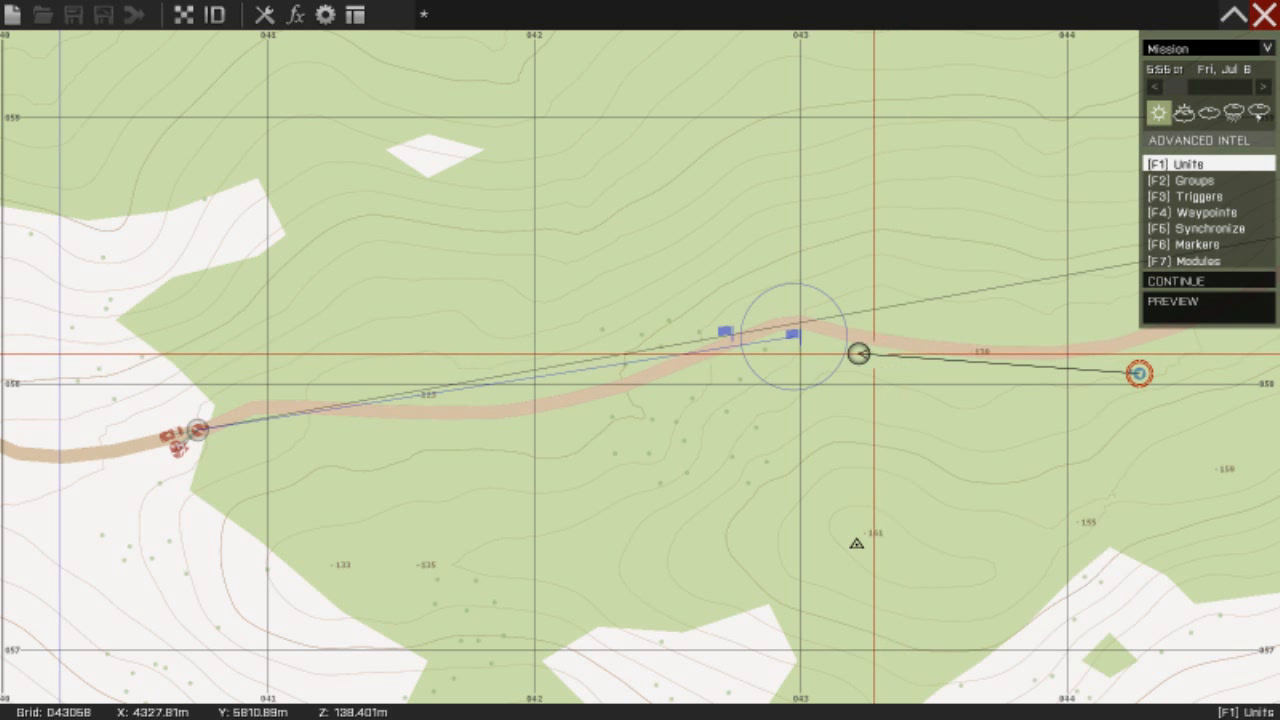
{"action": "left_click_drag", "start_coordinate": [858, 354], "coordinate": [824, 347]}
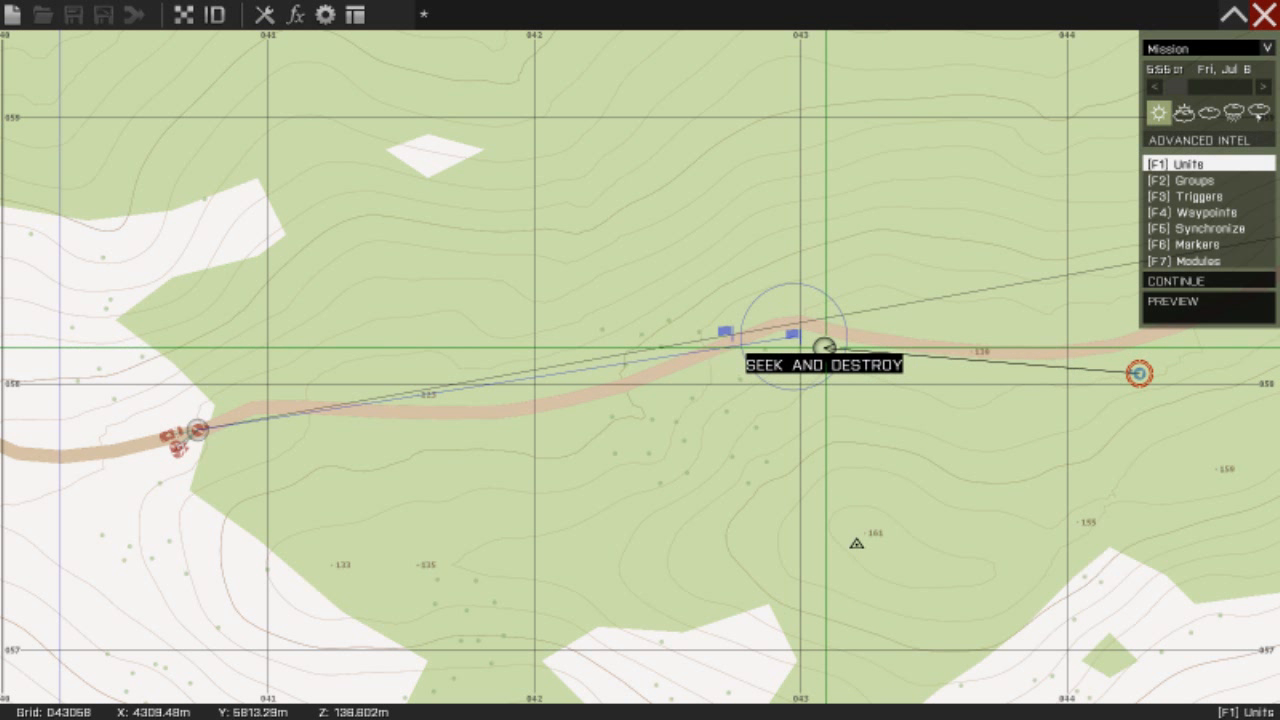
{"action": "double_click", "coordinate": [824, 348]}
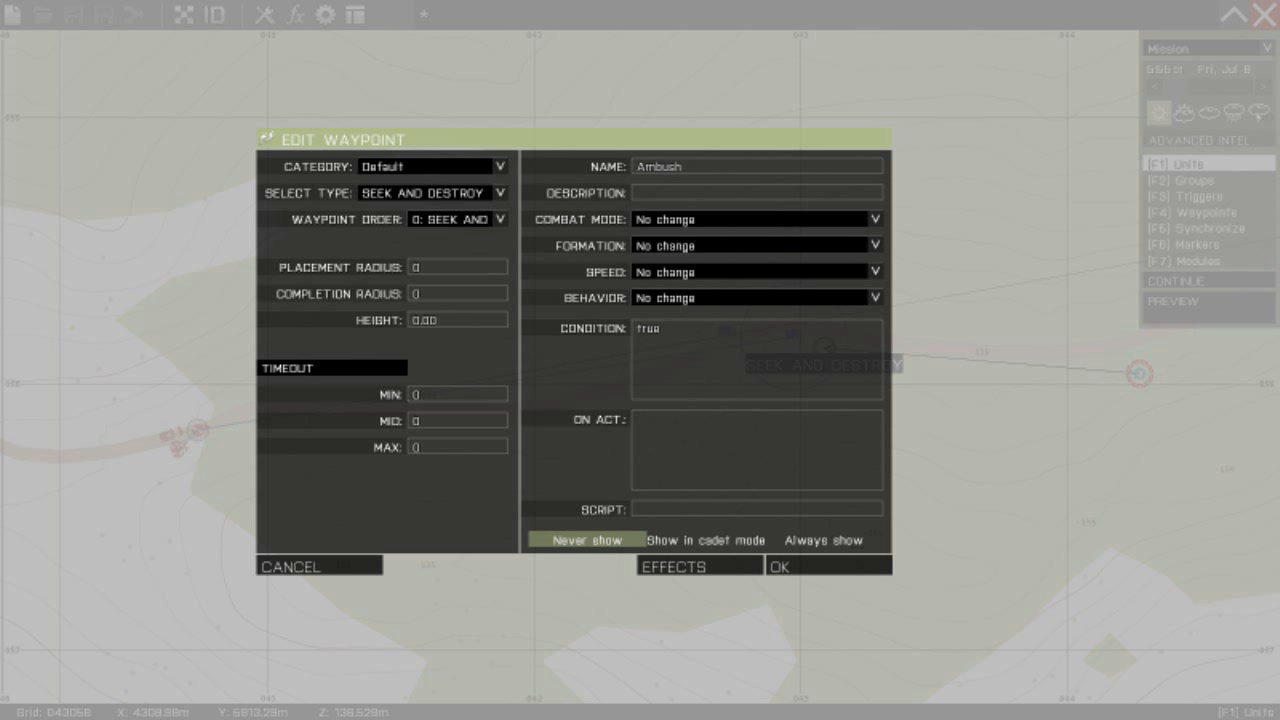
{"action": "left_click", "coordinate": [810, 571]}
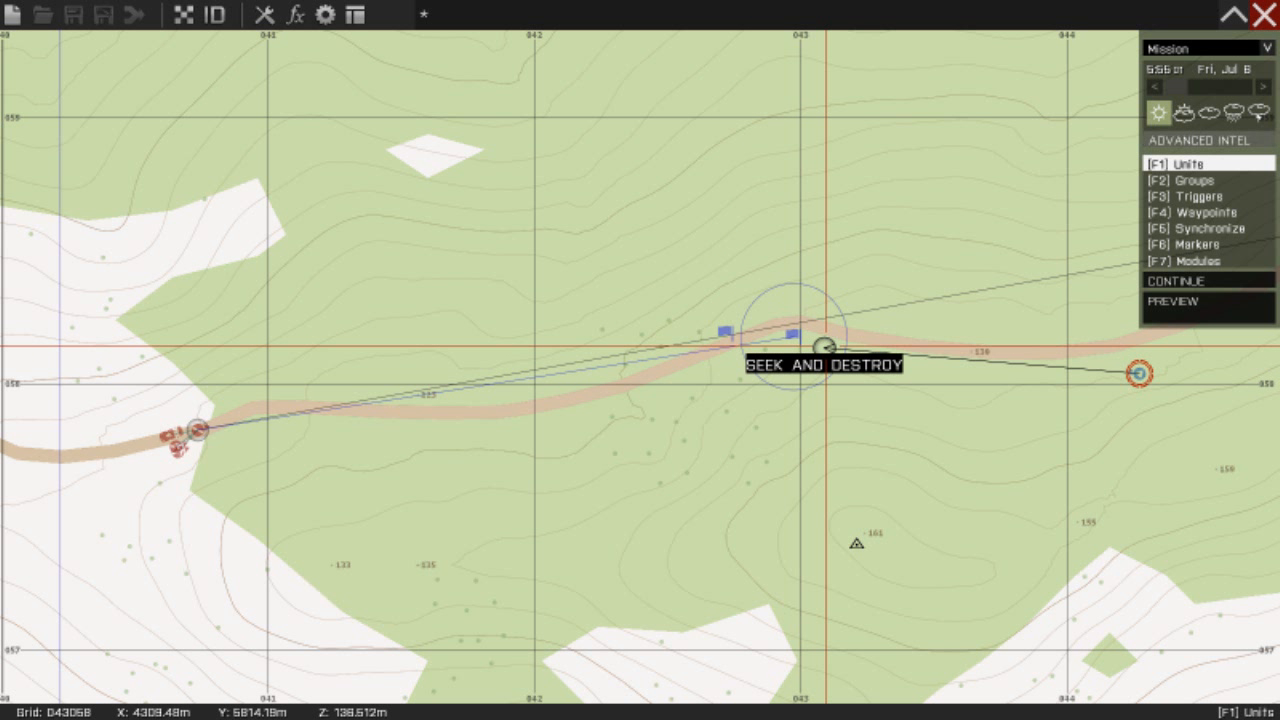
- Add a MOVE waypoint named "Escape" after the Ambush waypoint and place it in the small clearing northwest of the road bend
{"action": "key", "text": "F4"}
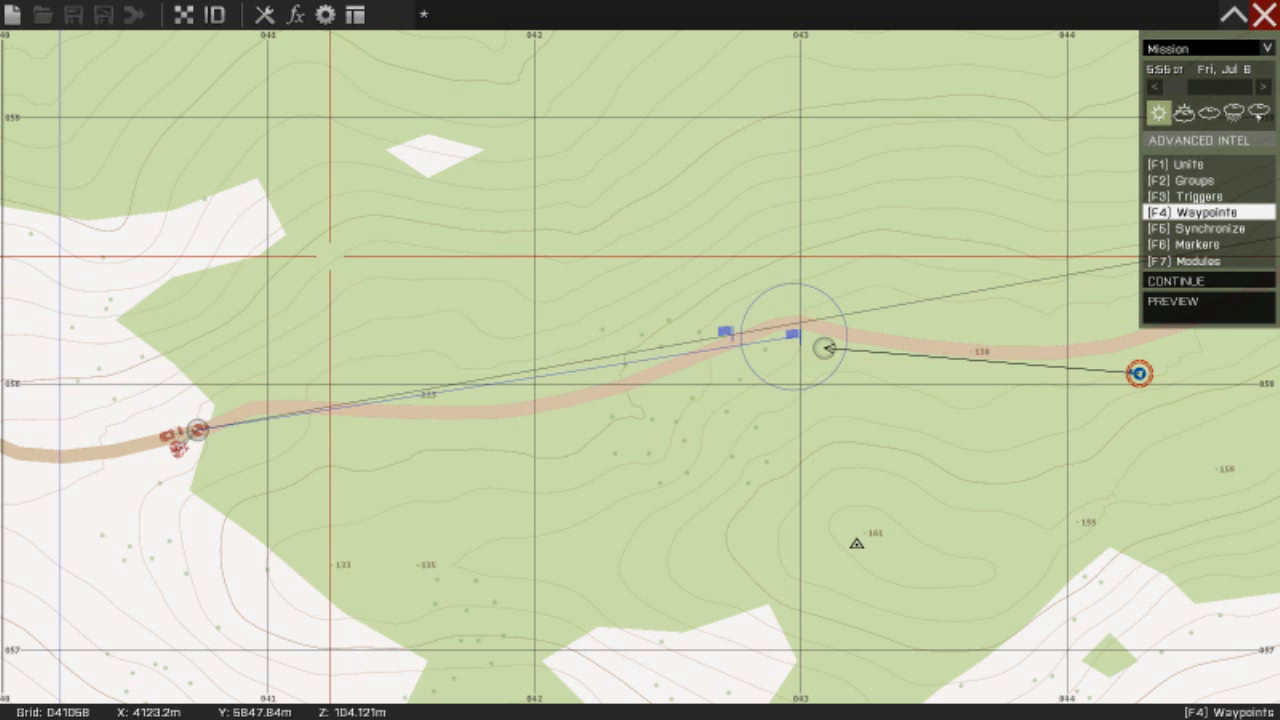
{"action": "double_click", "coordinate": [343, 263]}
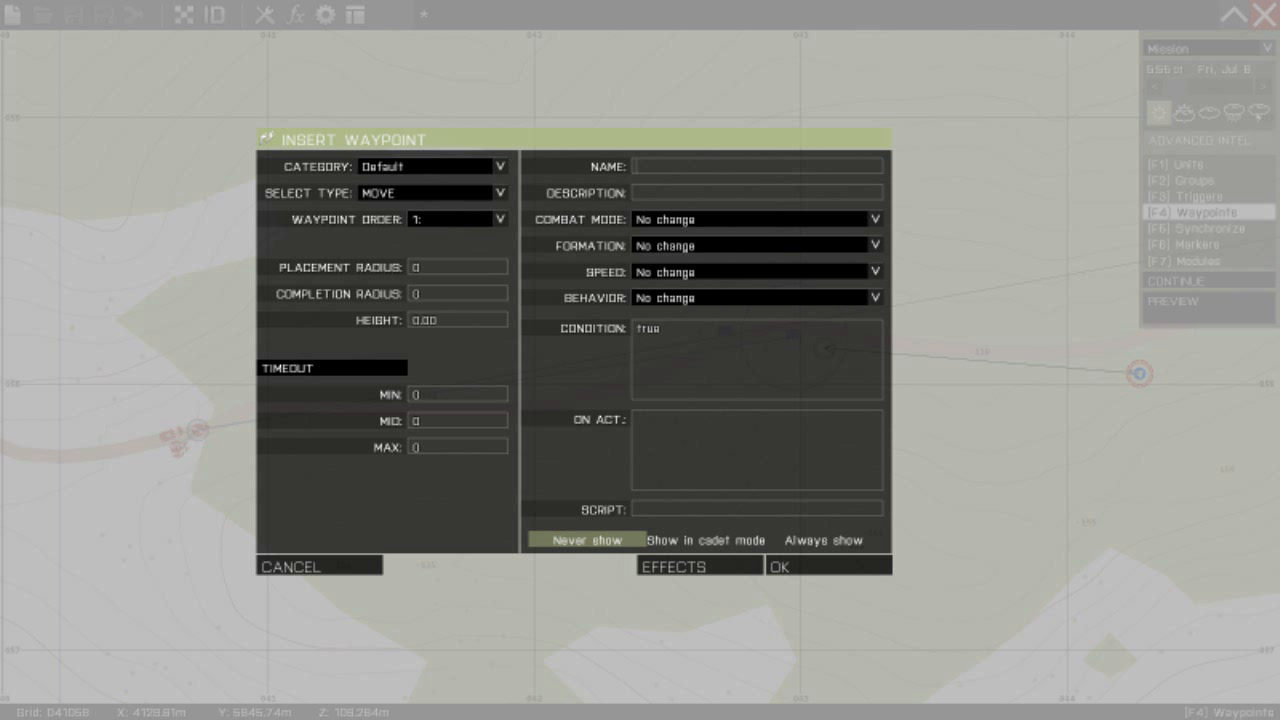
{"action": "type", "text": "Escape"}
{"action": "key", "text": "Return"}
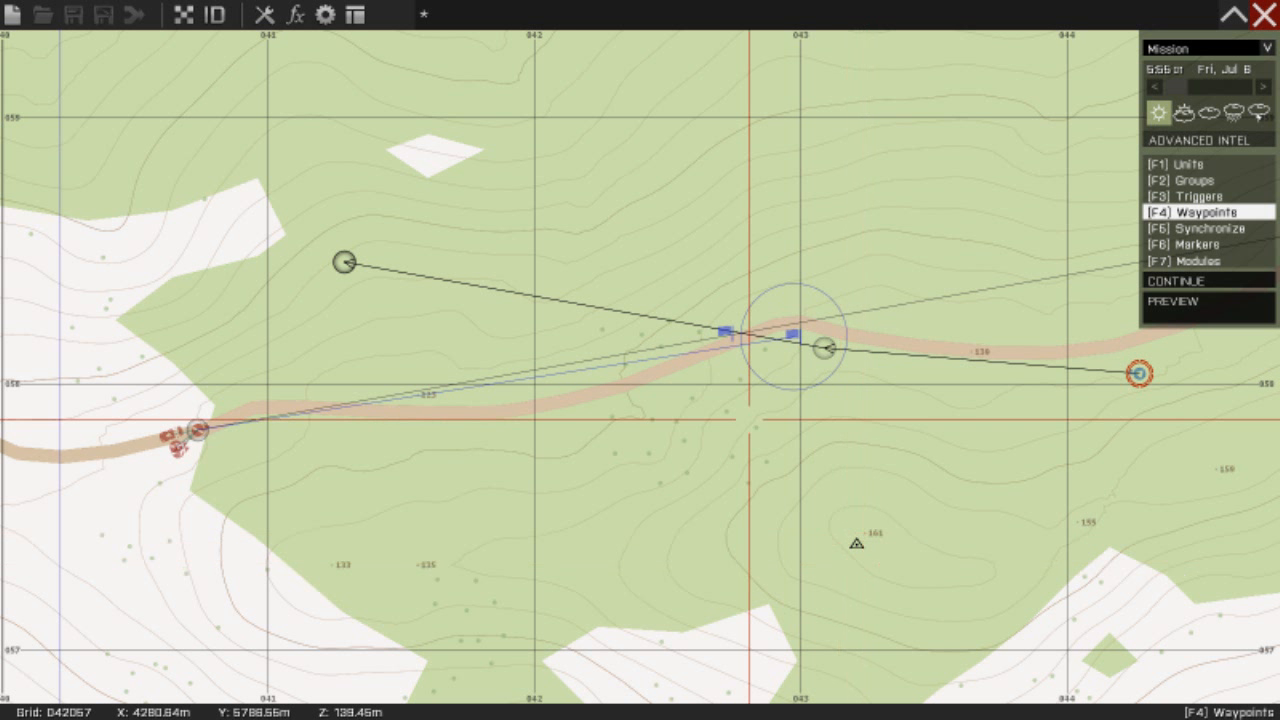
{"action": "left_click_drag", "start_coordinate": [343, 262], "coordinate": [436, 146]}
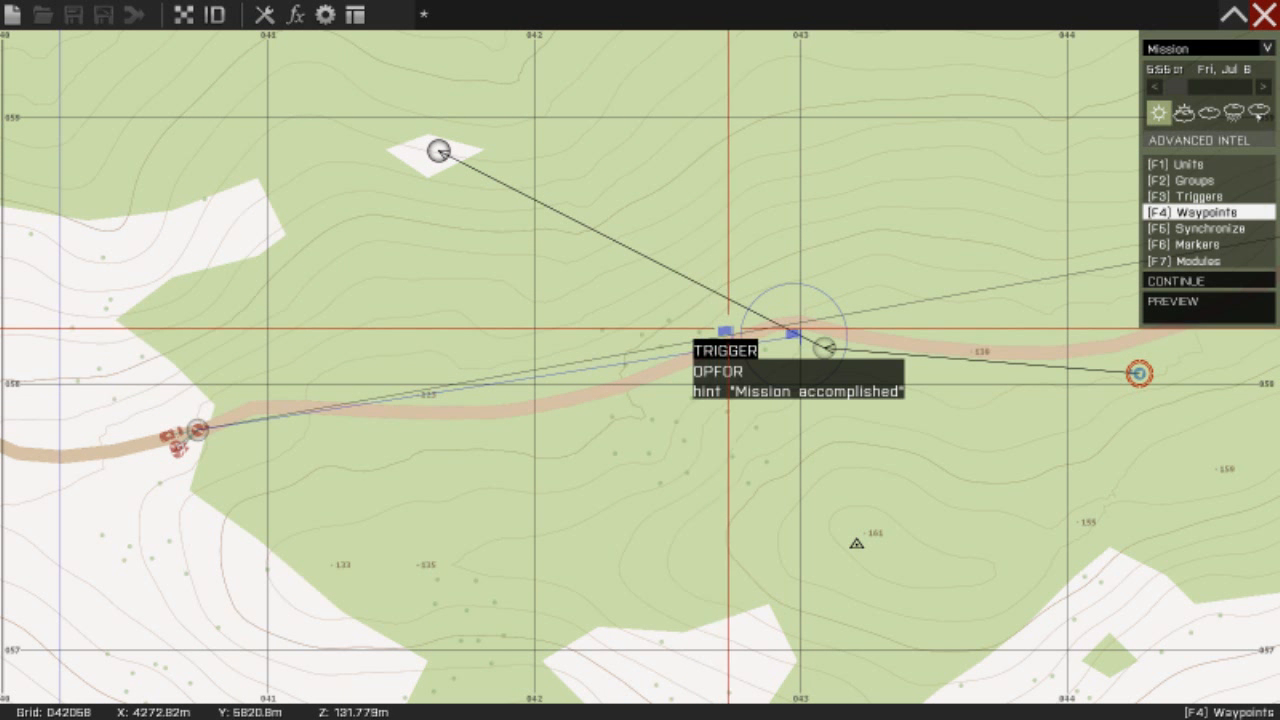
- Move the "Mission accomplished" trigger north of the road and synchronize it with the SEEK AND DESTROY waypoint
{"action": "left_click_drag", "start_coordinate": [722, 330], "coordinate": [755, 198]}
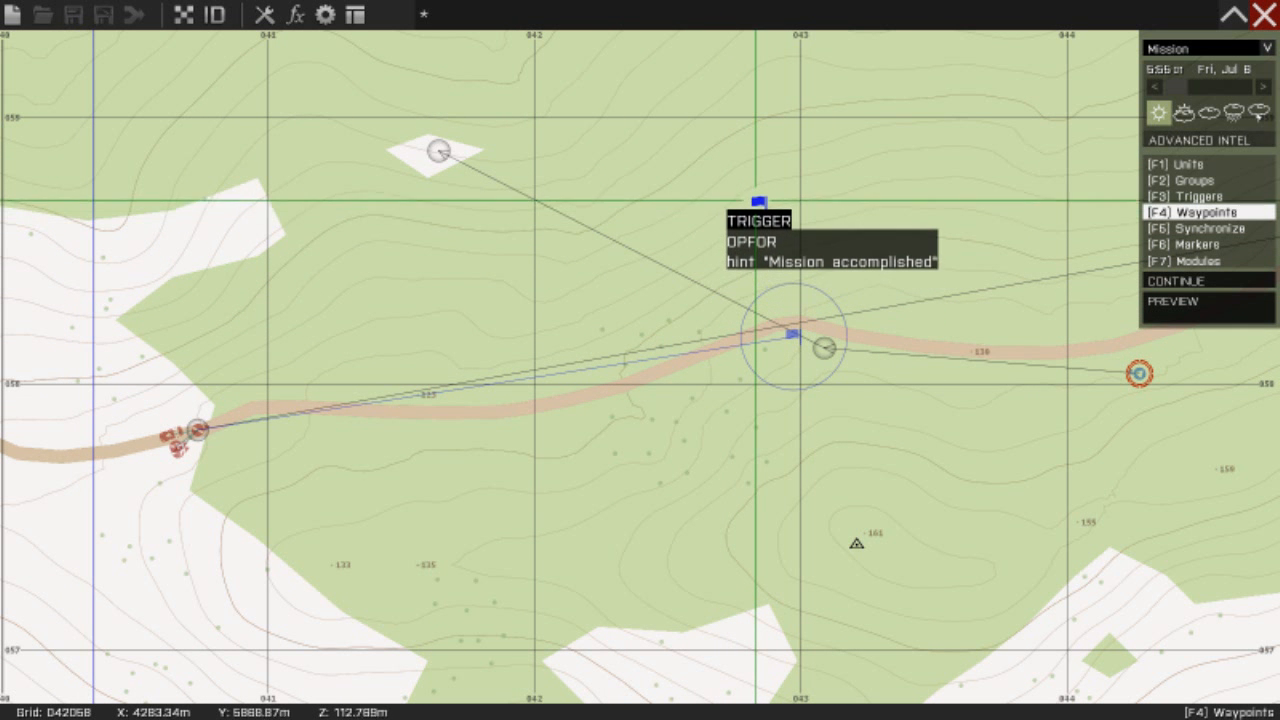
{"action": "key", "text": "F1"}
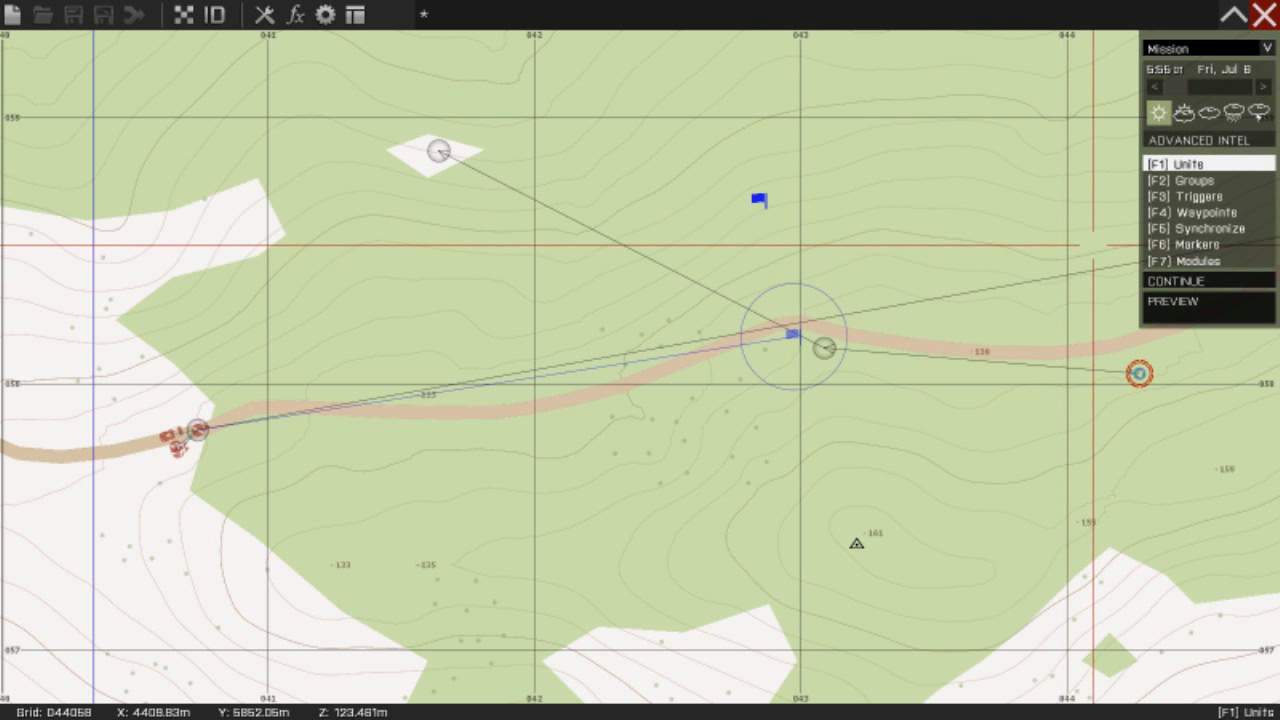
{"action": "key", "text": "F5"}
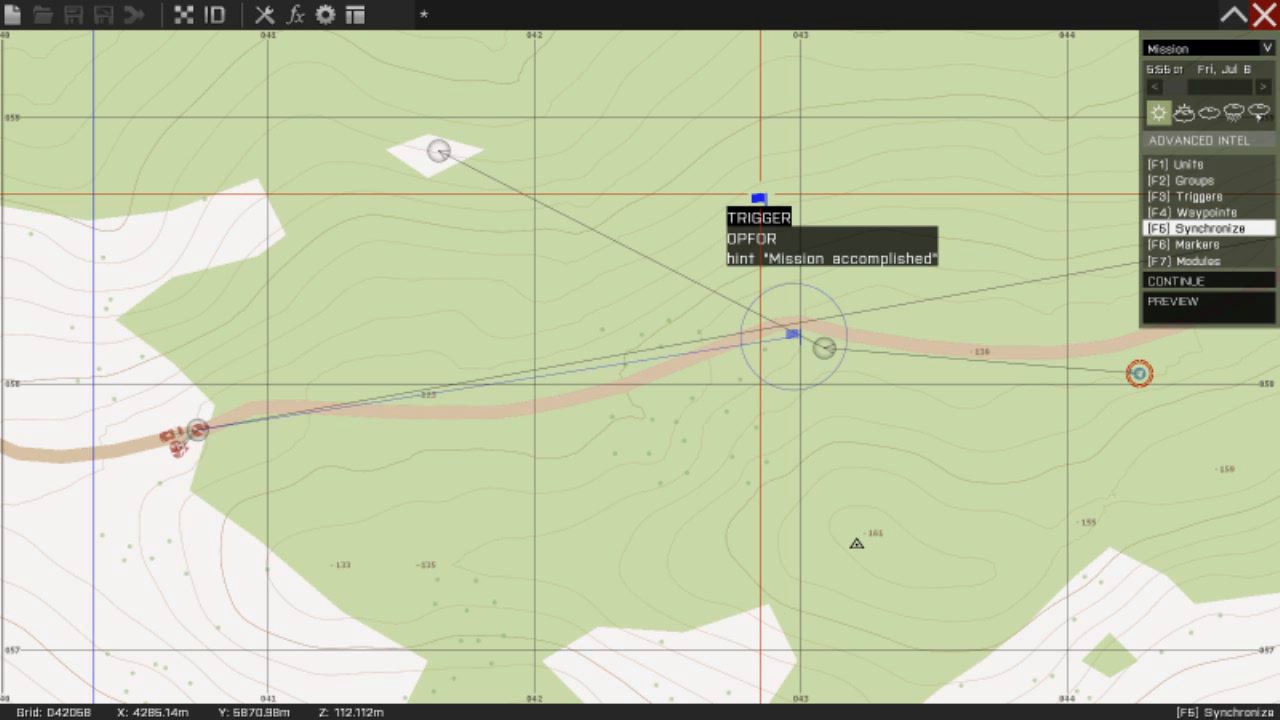
{"action": "left_click_drag", "start_coordinate": [760, 196], "coordinate": [821, 347]}
{"action": "key", "text": "F1"}
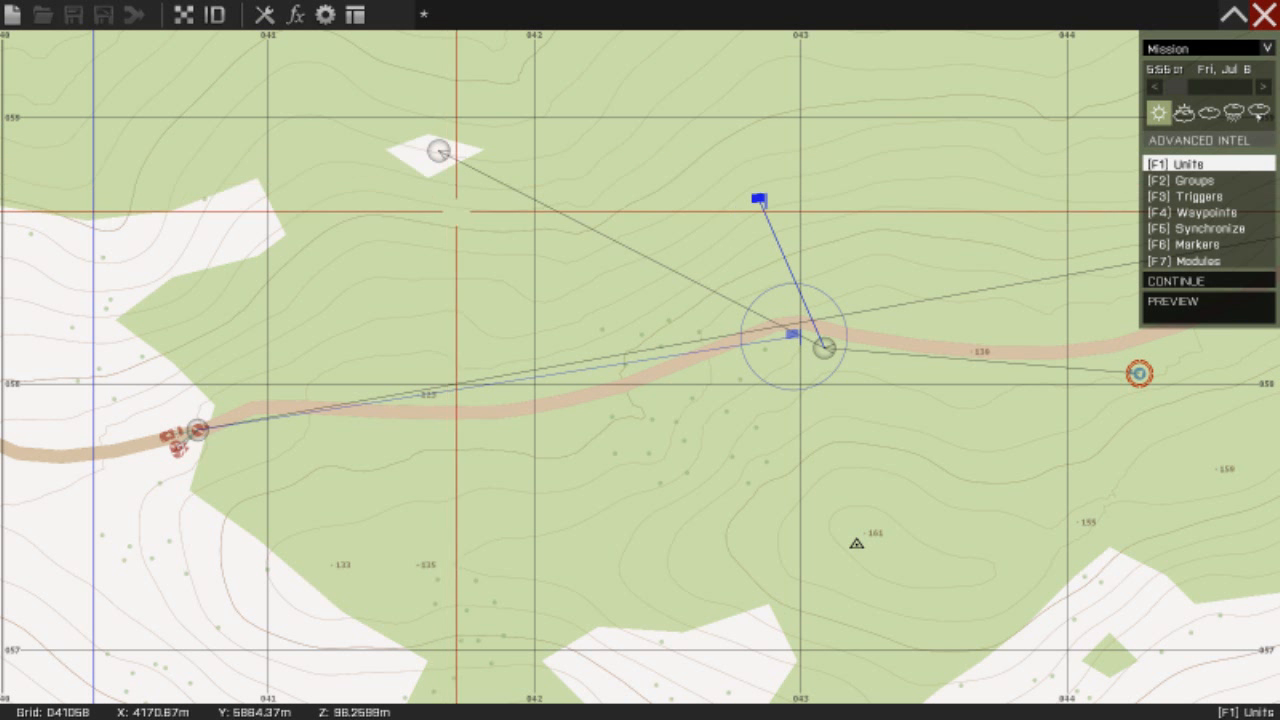
- Start a new trigger just north of the Escape waypoint, with type None and activation BLUFOR
{"action": "key", "text": "F3"}
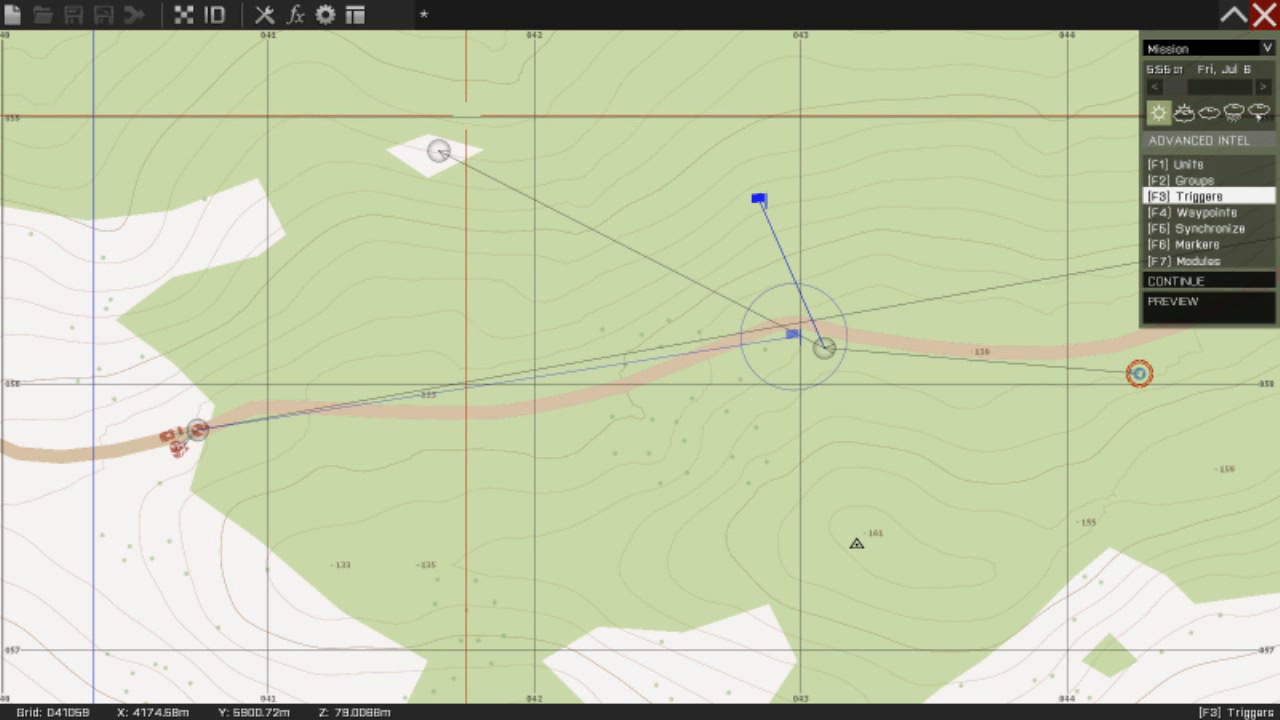
{"action": "double_click", "coordinate": [467, 116]}
{"action": "left_click", "coordinate": [752, 219]}
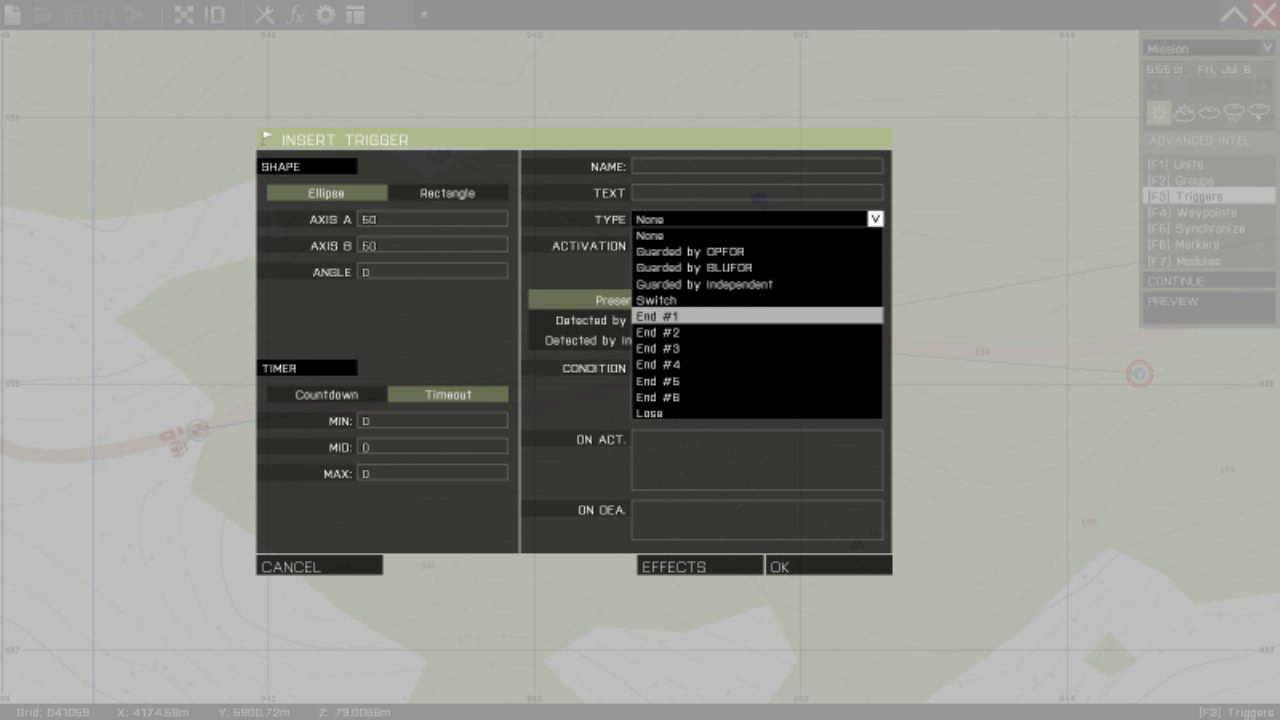
{"action": "left_click", "coordinate": [752, 236]}
{"action": "left_click", "coordinate": [752, 245]}
{"action": "left_click", "coordinate": [752, 294]}
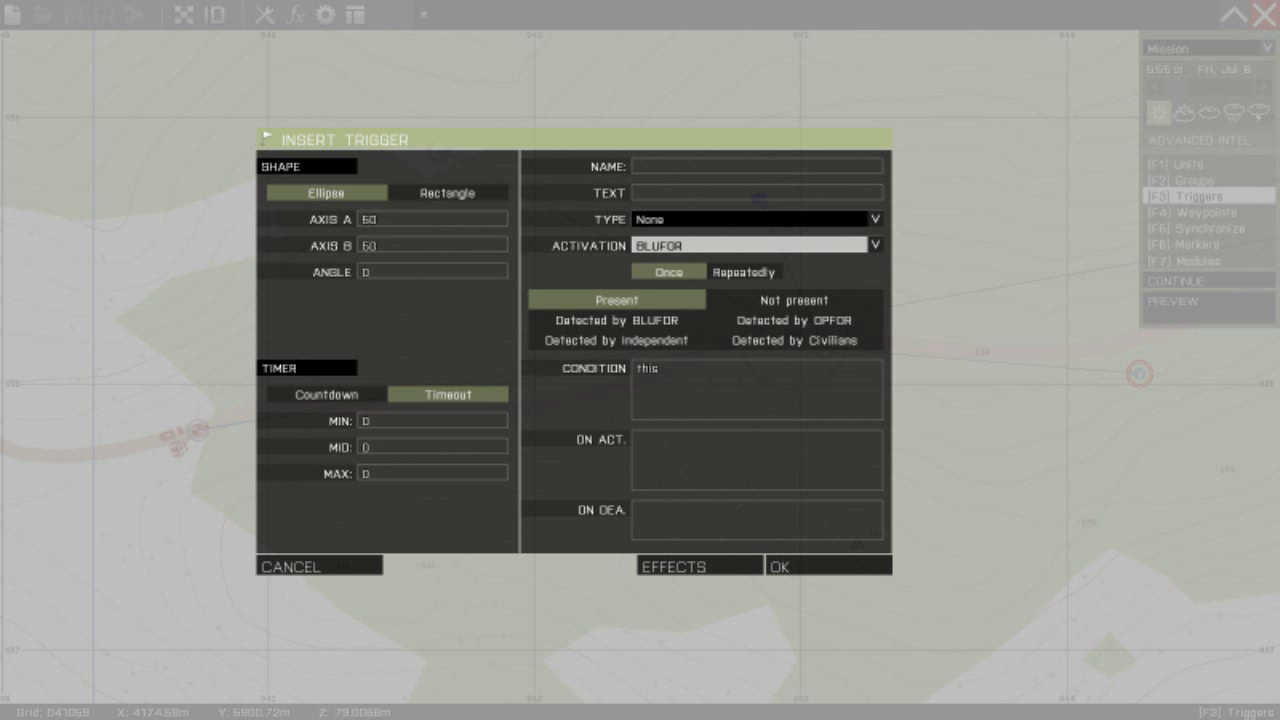
{"action": "left_click", "coordinate": [752, 456]}
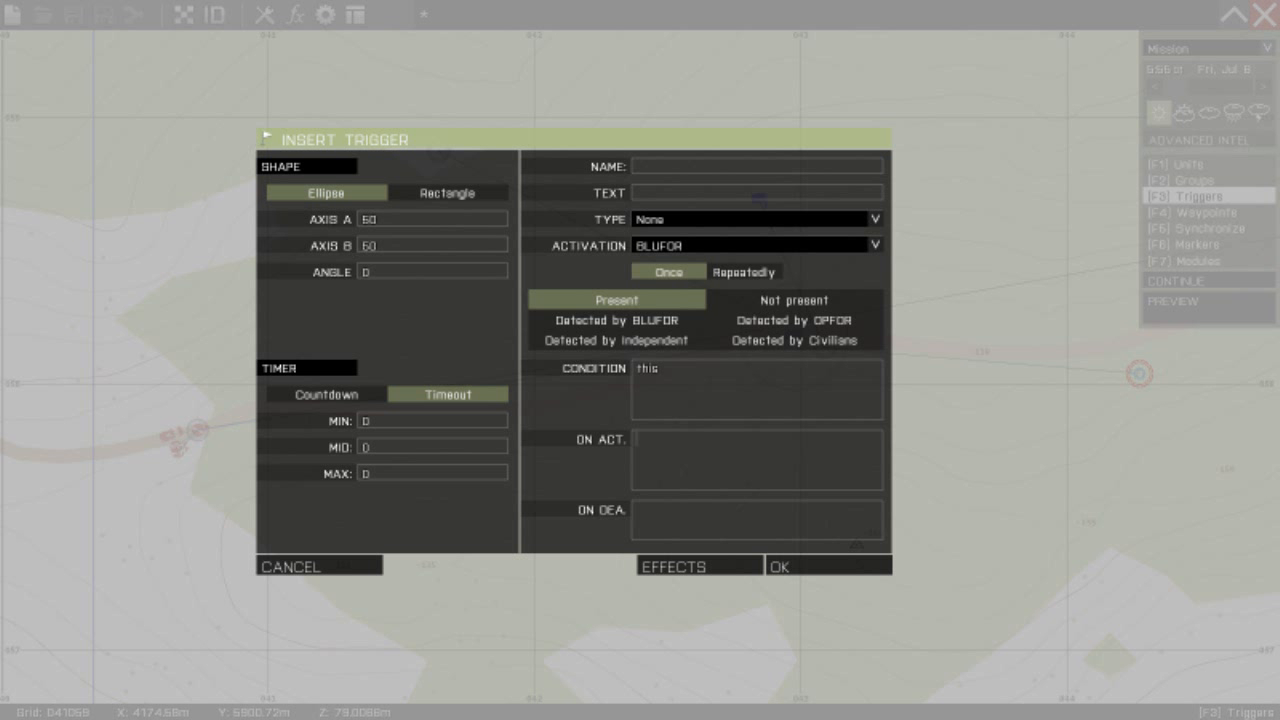
{"action": "type", "text": "s"}
{"action": "key", "text": "BackSpace"}
- Give the new trigger a TEXT effect of WHITE OUT reading "You won!" and add the trigger to the map
{"action": "left_click", "coordinate": [700, 566]}
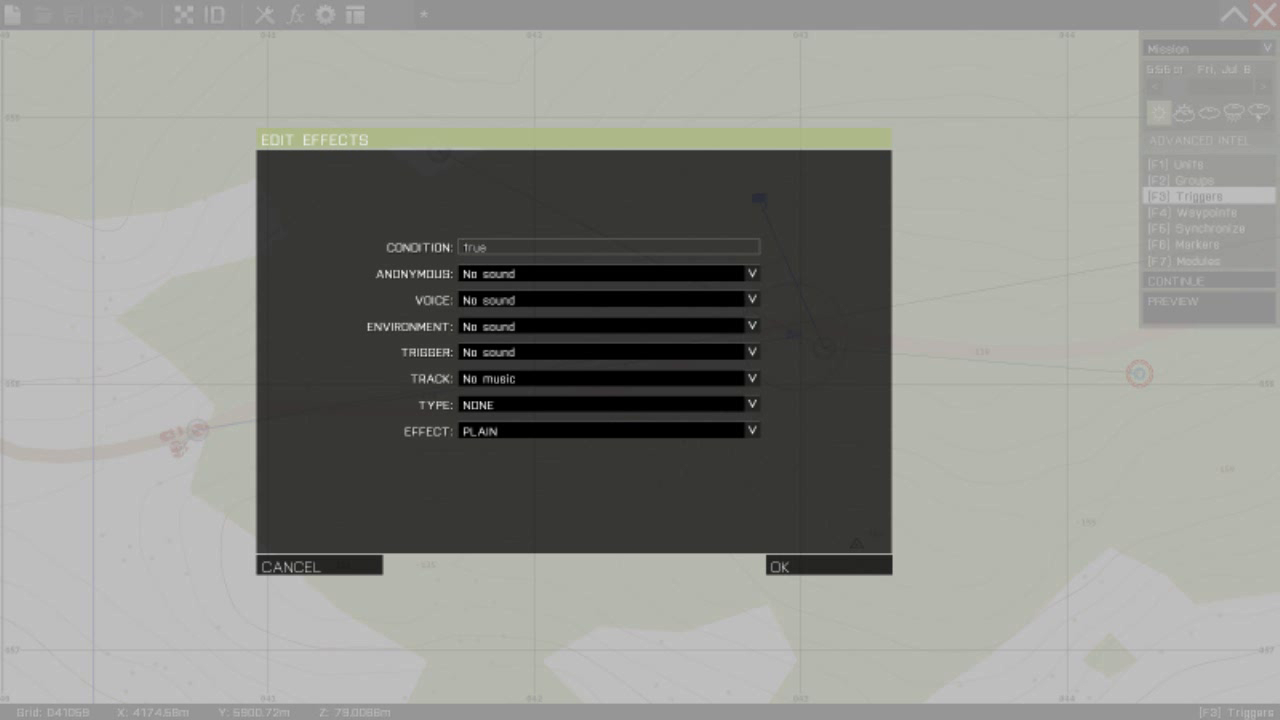
{"action": "left_click", "coordinate": [752, 404]}
{"action": "left_click", "coordinate": [608, 469]}
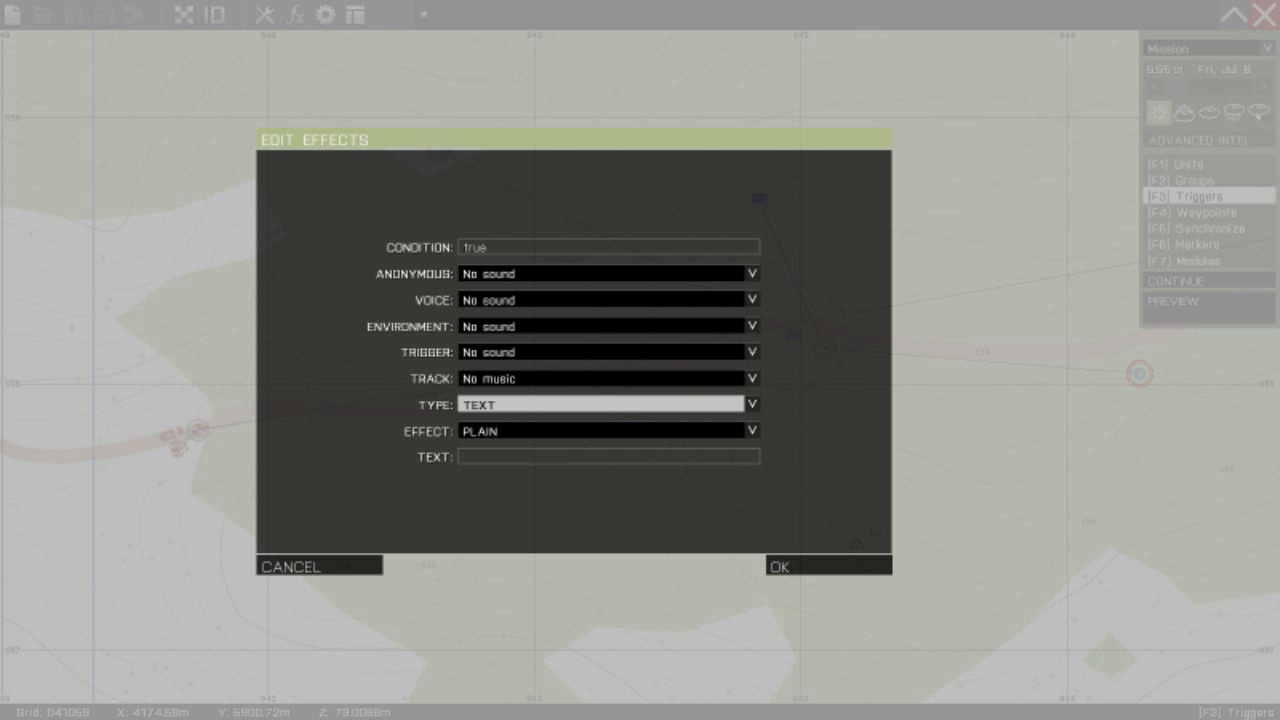
{"action": "left_click", "coordinate": [752, 430]}
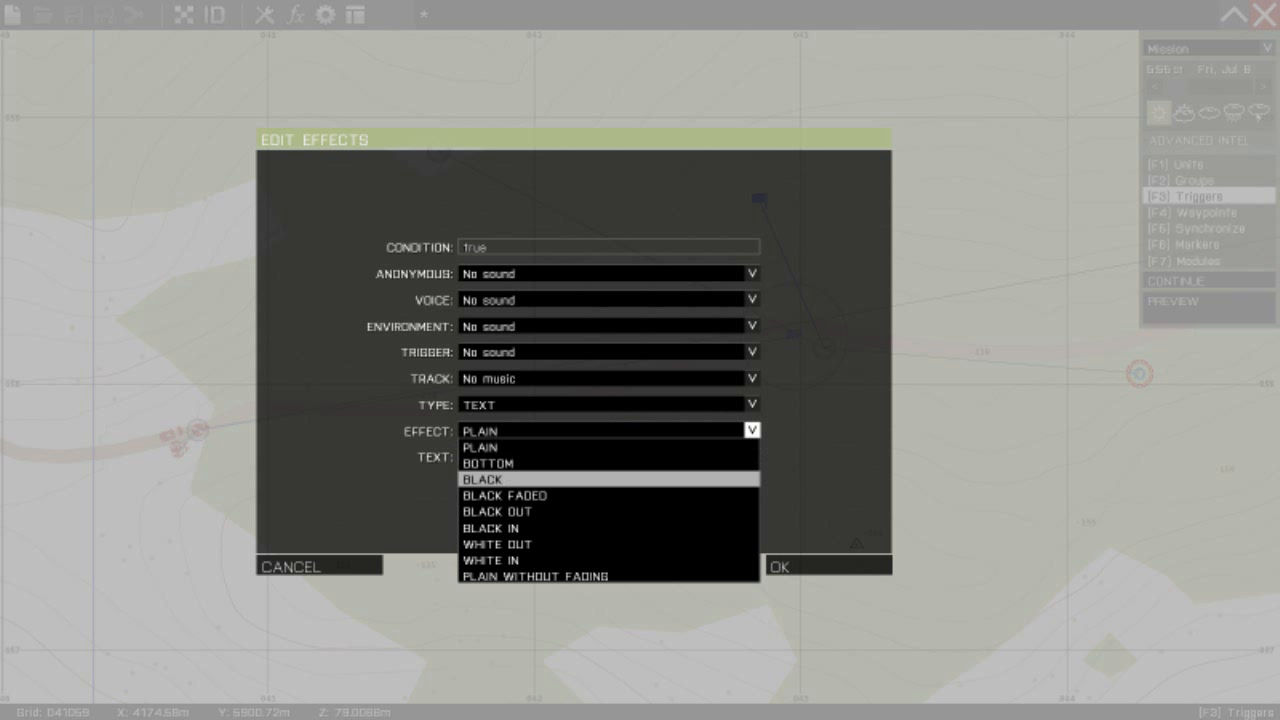
{"action": "left_click", "coordinate": [600, 544]}
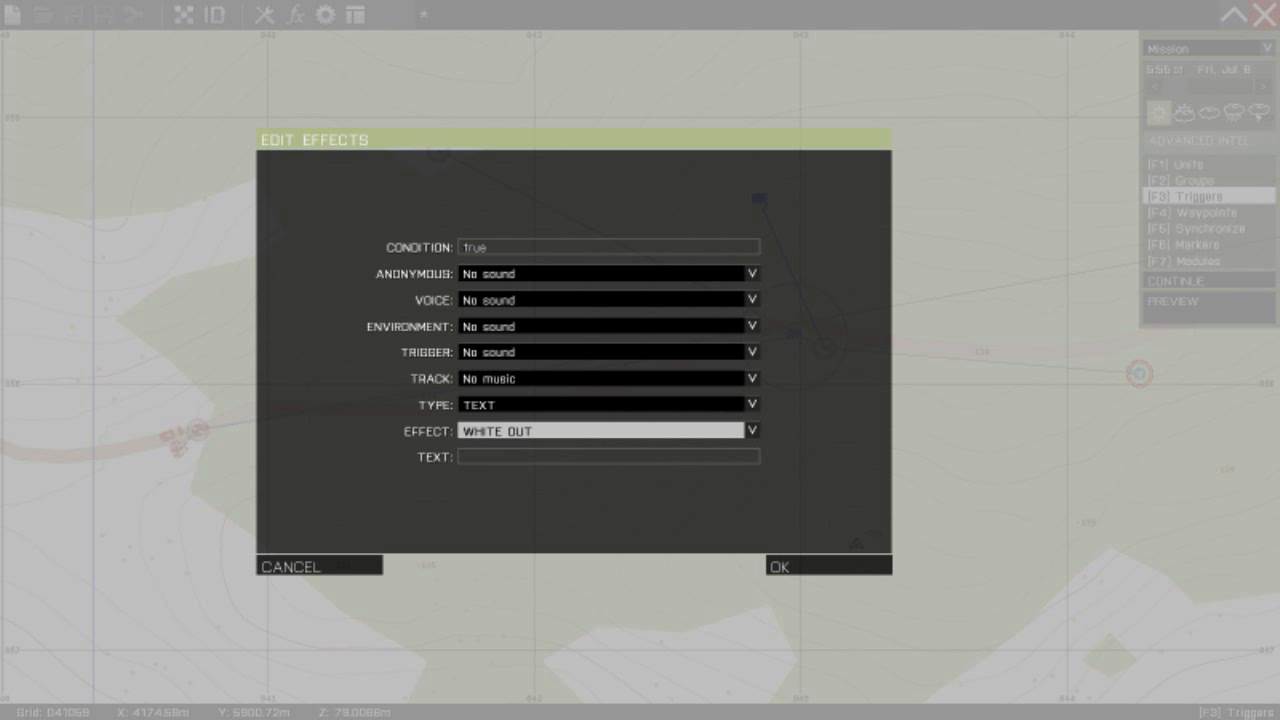
{"action": "left_click", "coordinate": [600, 457]}
{"action": "type", "text": "You"}
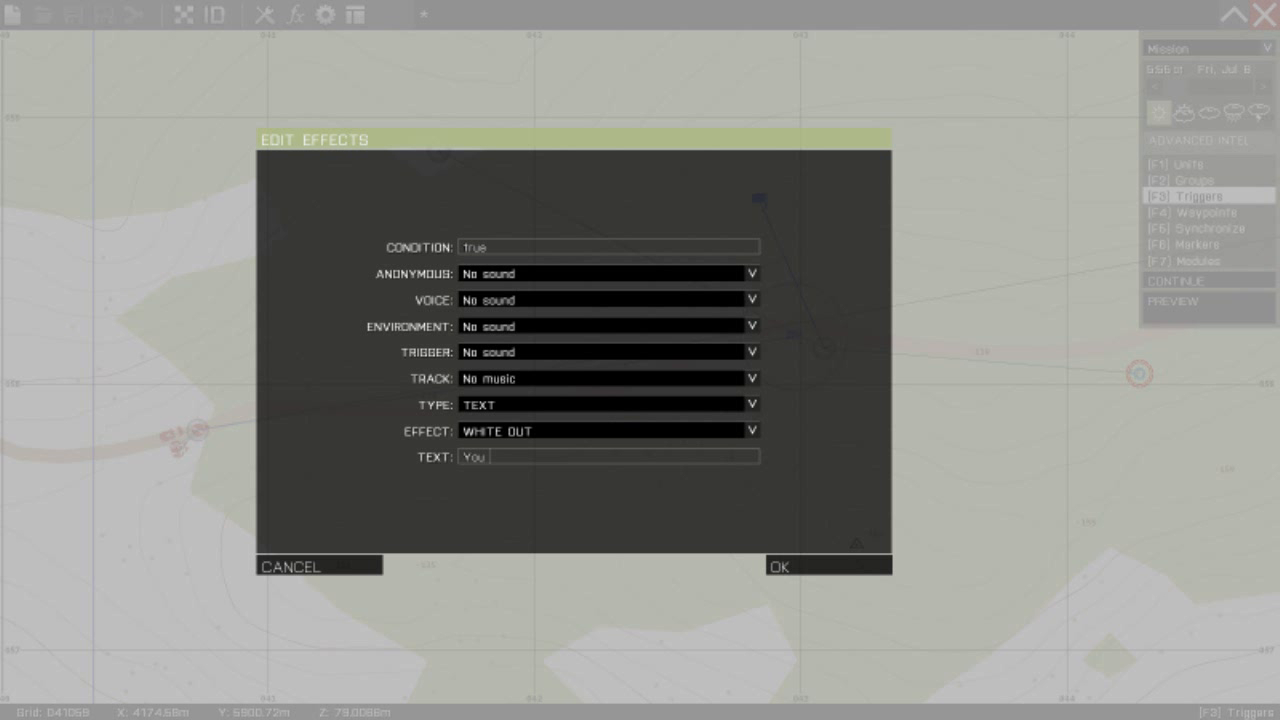
{"action": "type", "text": " Won!"}
{"action": "left_click_drag", "start_coordinate": [490, 457], "coordinate": [502, 457]}
{"action": "type", "text": "w"}
{"action": "left_click", "coordinate": [829, 566]}
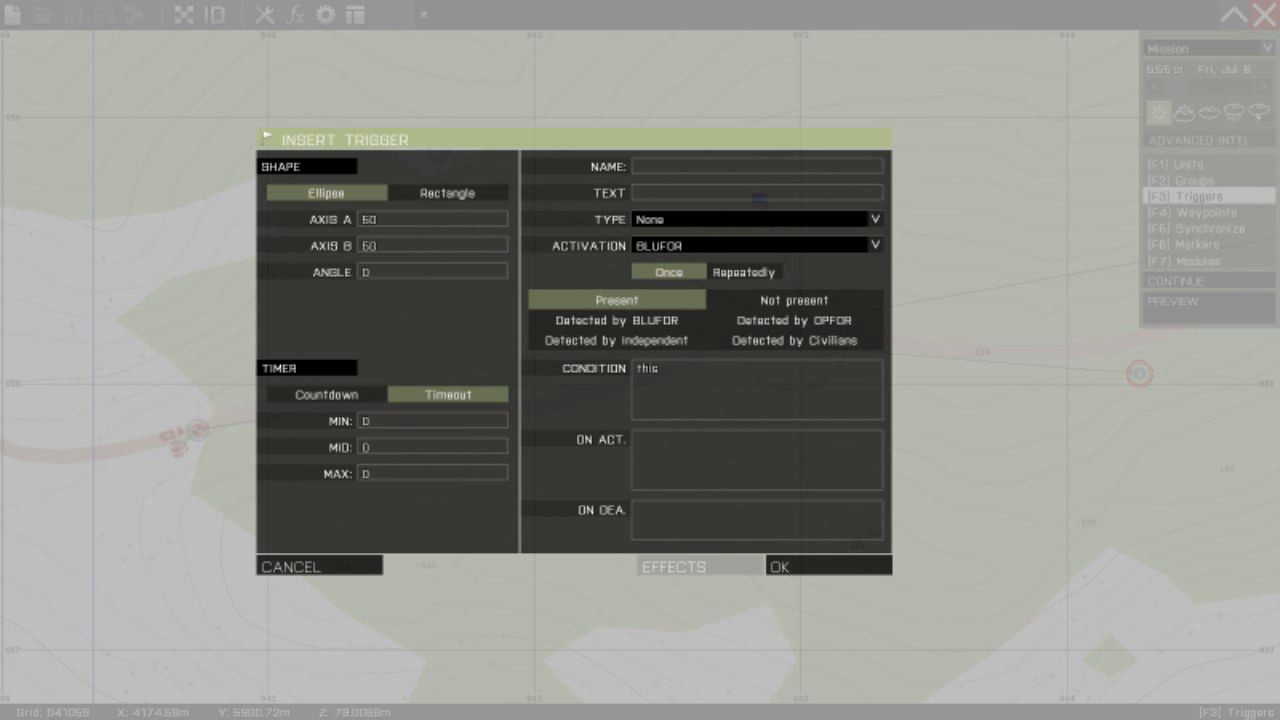
{"action": "left_click", "coordinate": [829, 566]}
- Set the type of the BLUFOR trigger near the Escape waypoint to End #1 and shift the trigger slightly west
{"action": "right_click_drag", "start_coordinate": [815, 506], "coordinate": [748, 532]}
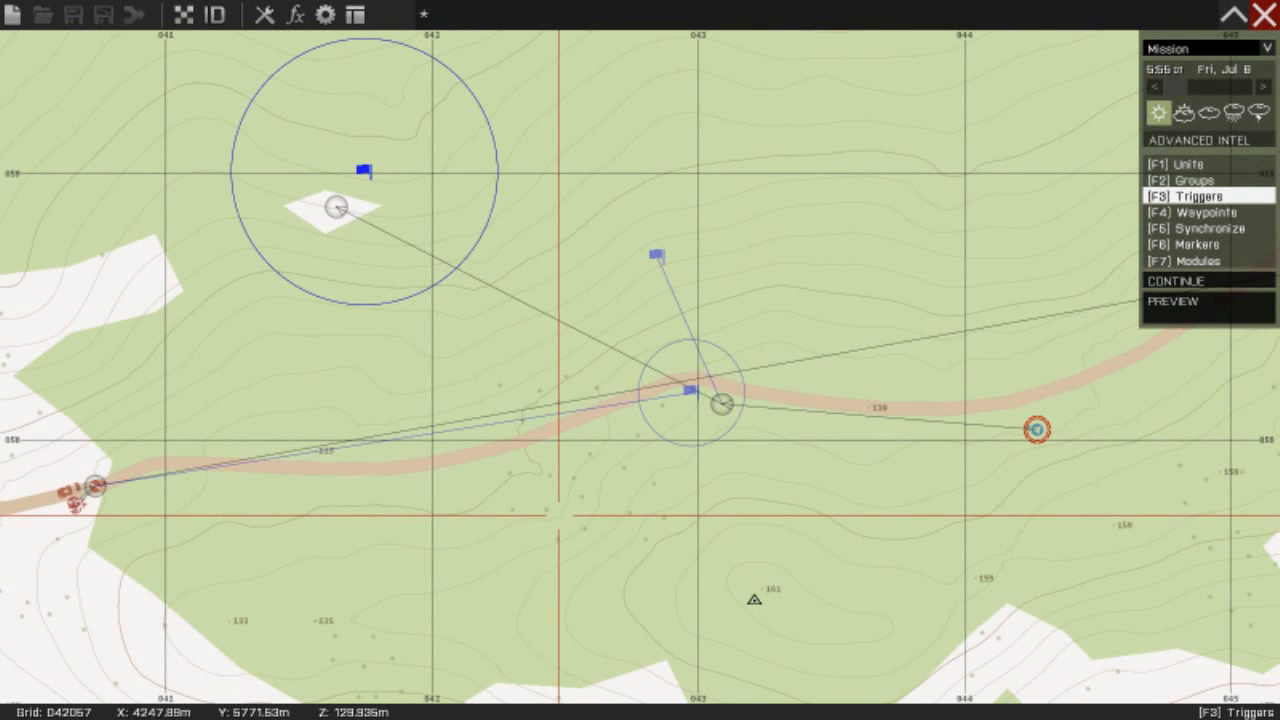
{"action": "scroll", "coordinate": [474, 491], "scroll_direction": "up", "scroll_amount": 1}
{"action": "scroll", "coordinate": [472, 490], "scroll_direction": "down", "scroll_amount": 3}
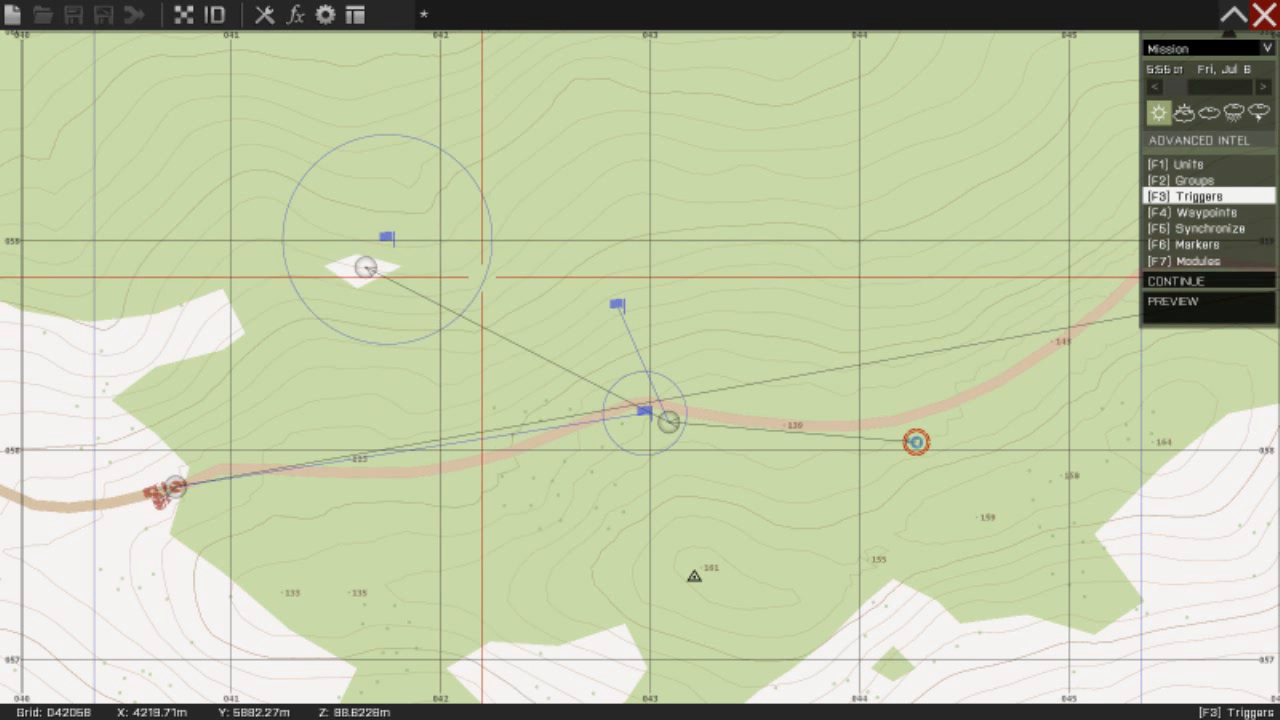
{"action": "double_click", "coordinate": [388, 237]}
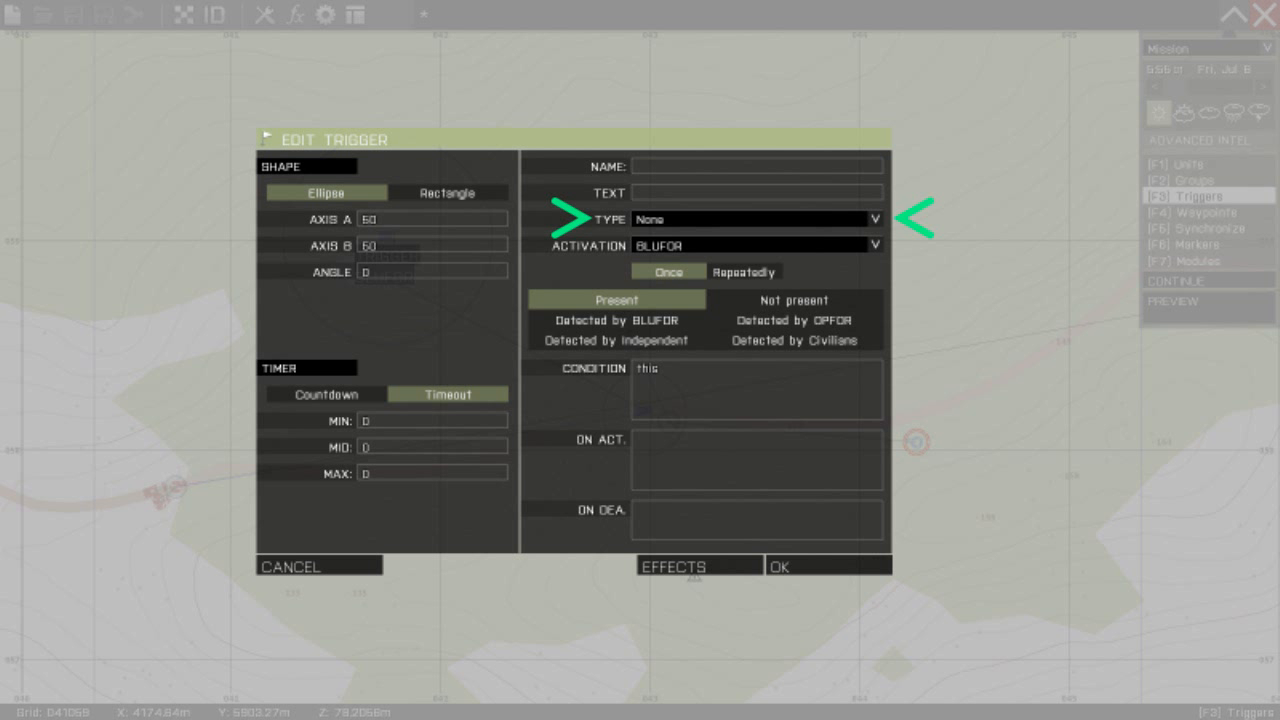
{"action": "left_click", "coordinate": [875, 219]}
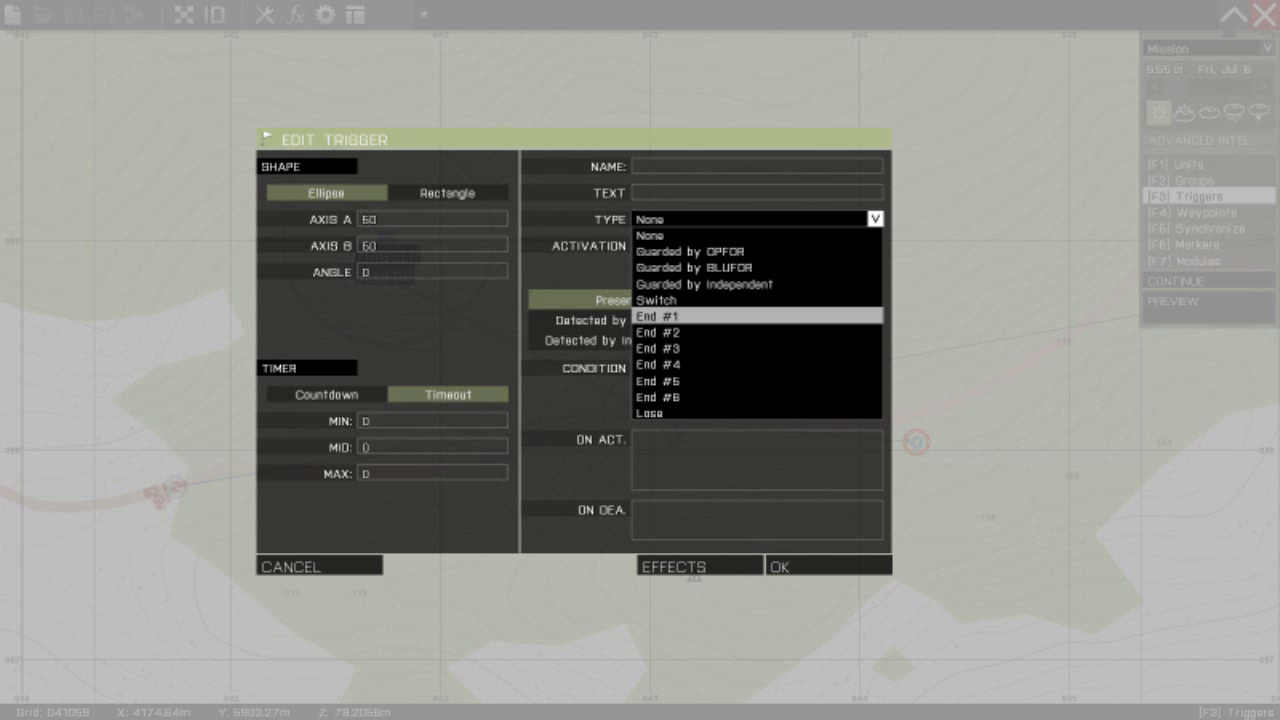
{"action": "left_click", "coordinate": [656, 316]}
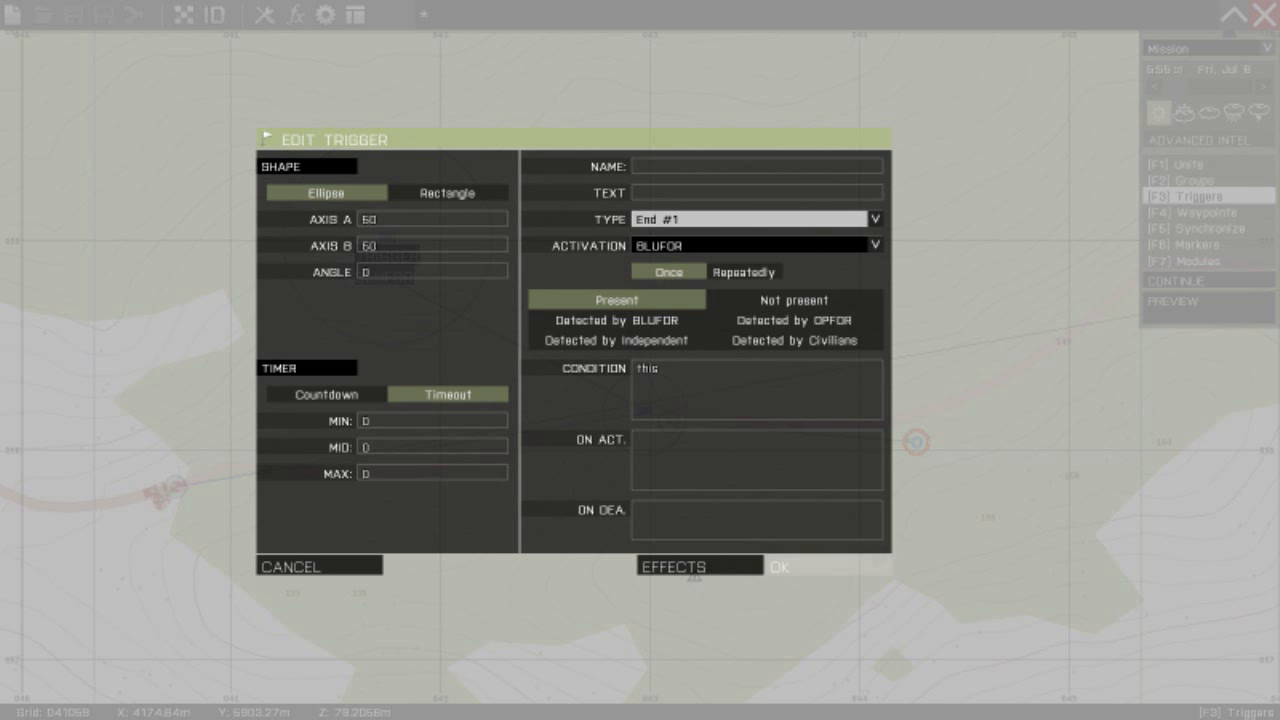
{"action": "left_click", "coordinate": [828, 566]}
{"action": "left_click_drag", "start_coordinate": [386, 237], "coordinate": [378, 243]}
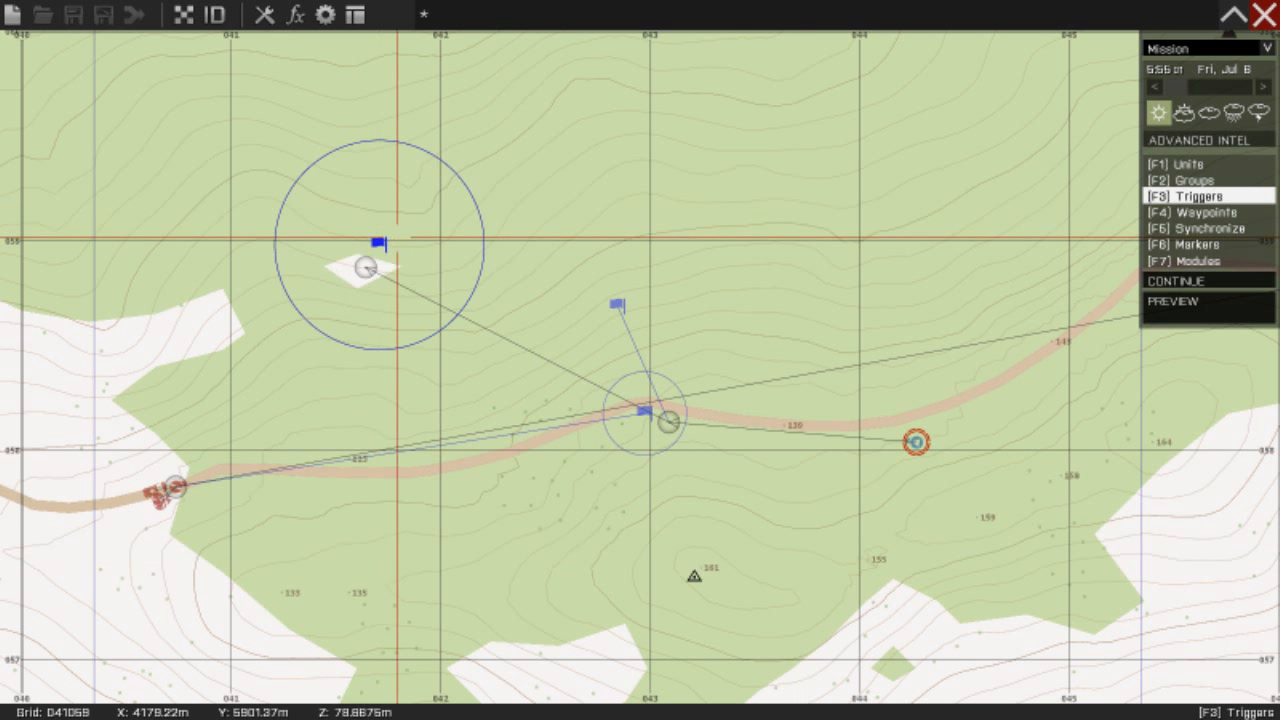
- Preview the mission and move the soldier along the road to an ambush position among the trees overlooking it
{"action": "left_click", "coordinate": [1204, 329]}
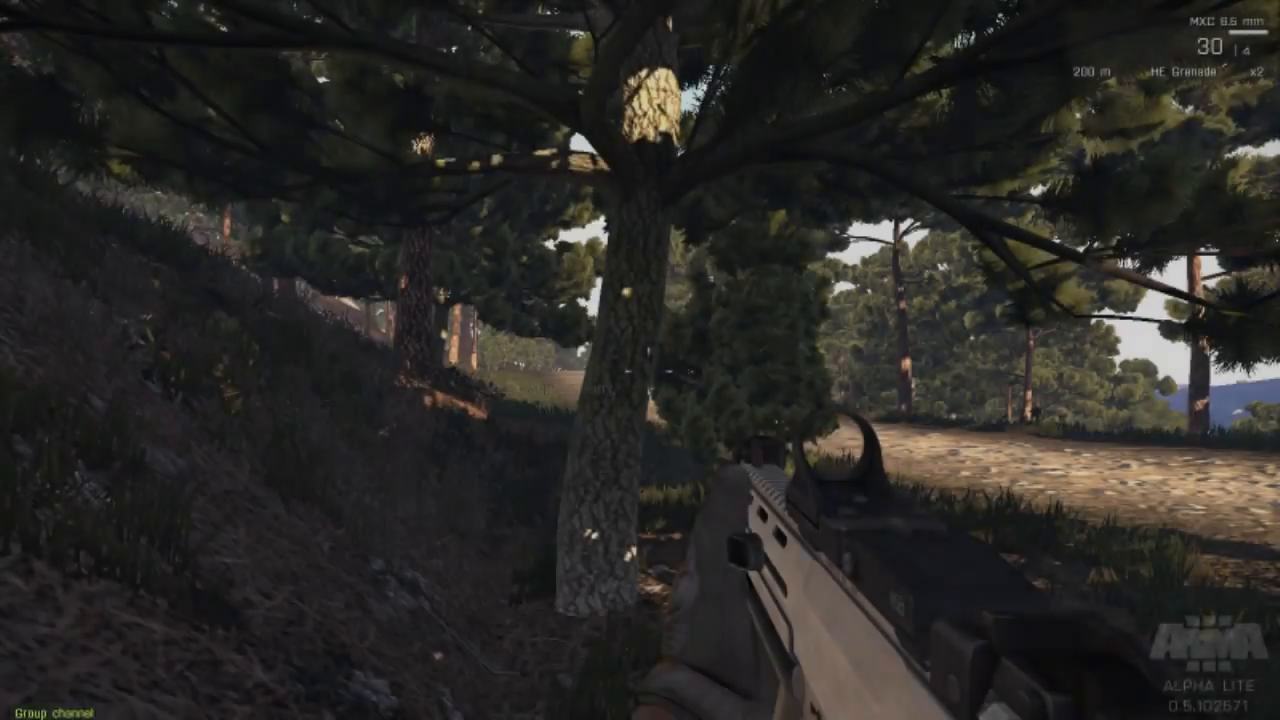
{"action": "key", "text": "w"}
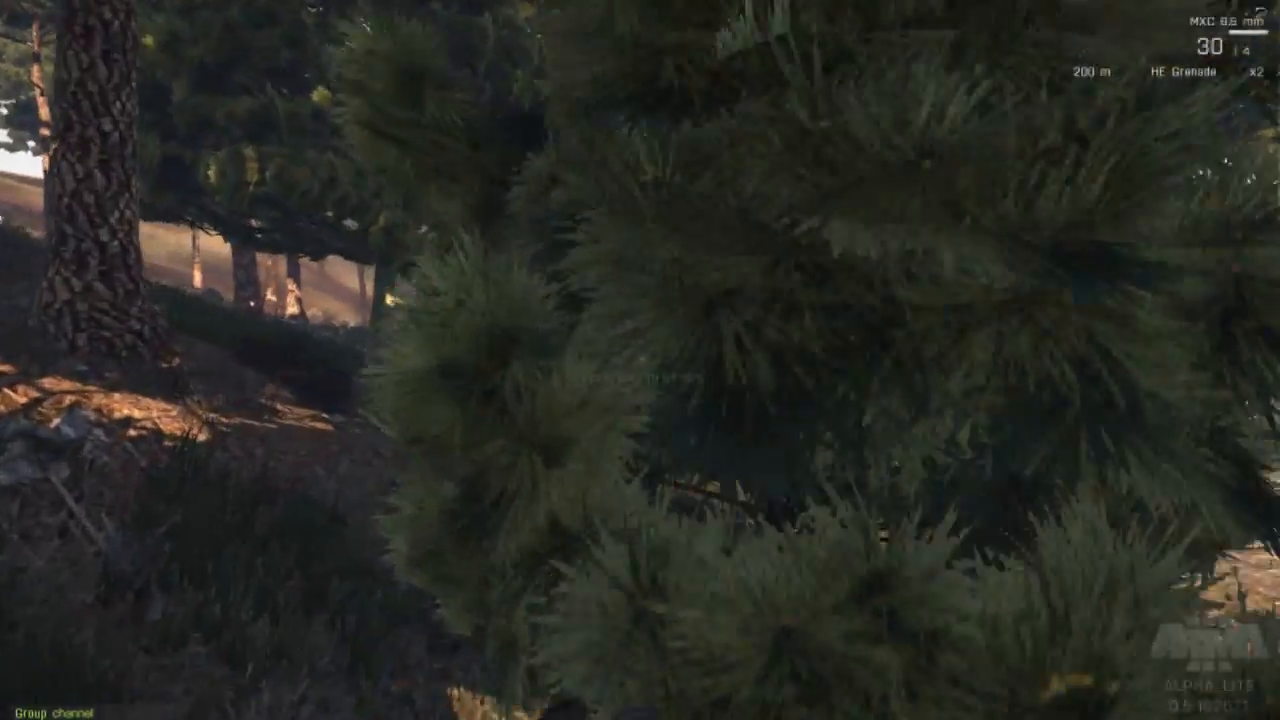
{"action": "key", "text": "w"}
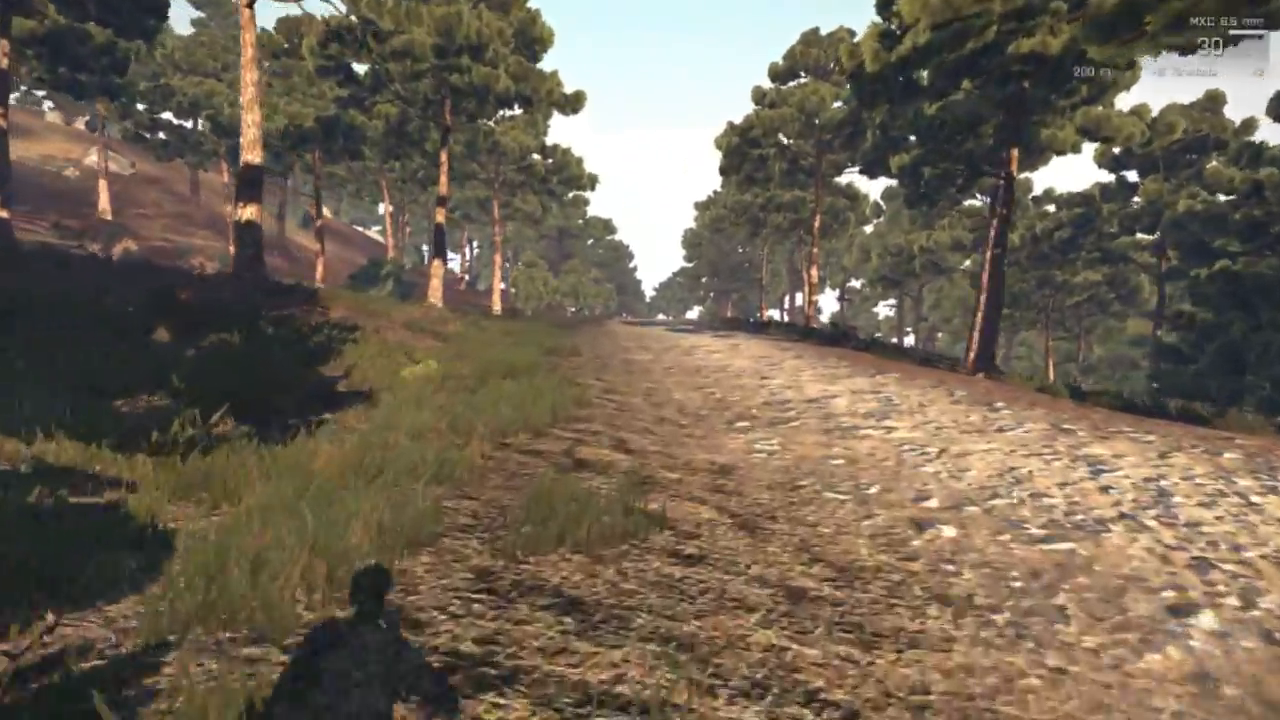
{"action": "key", "text": "Return"}
{"action": "key", "text": "w"}
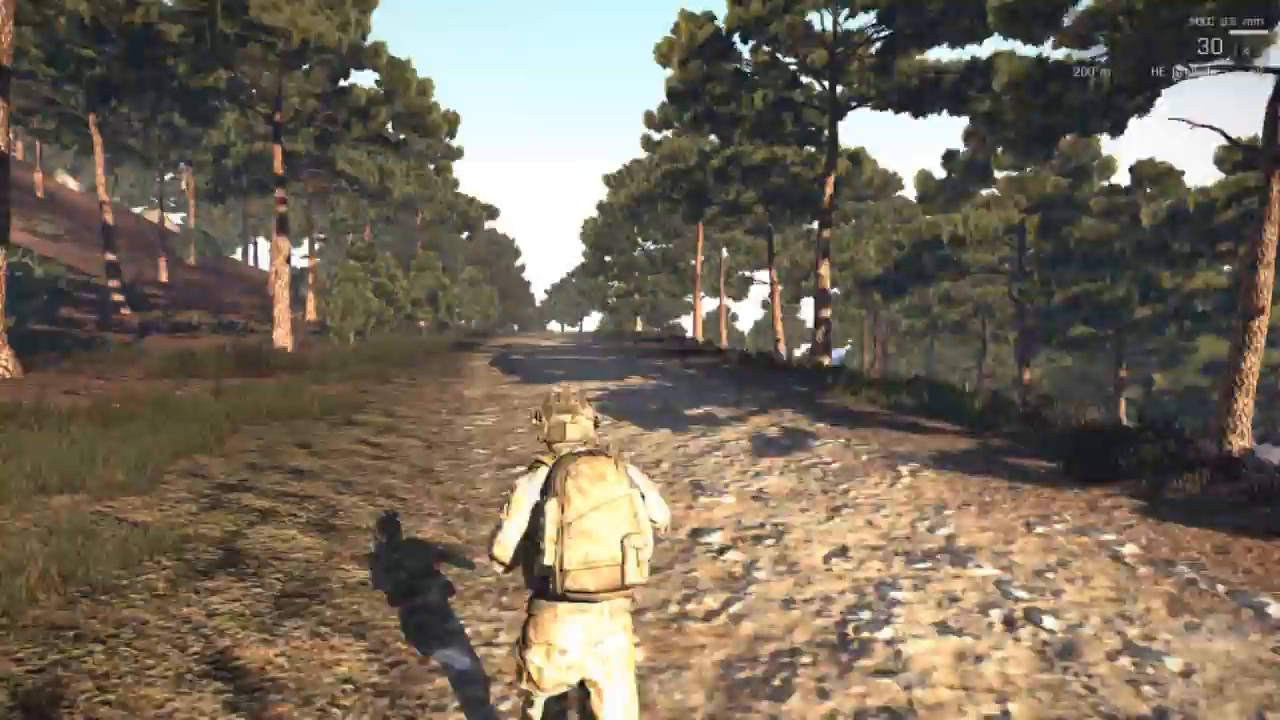
{"action": "key", "text": "w"}
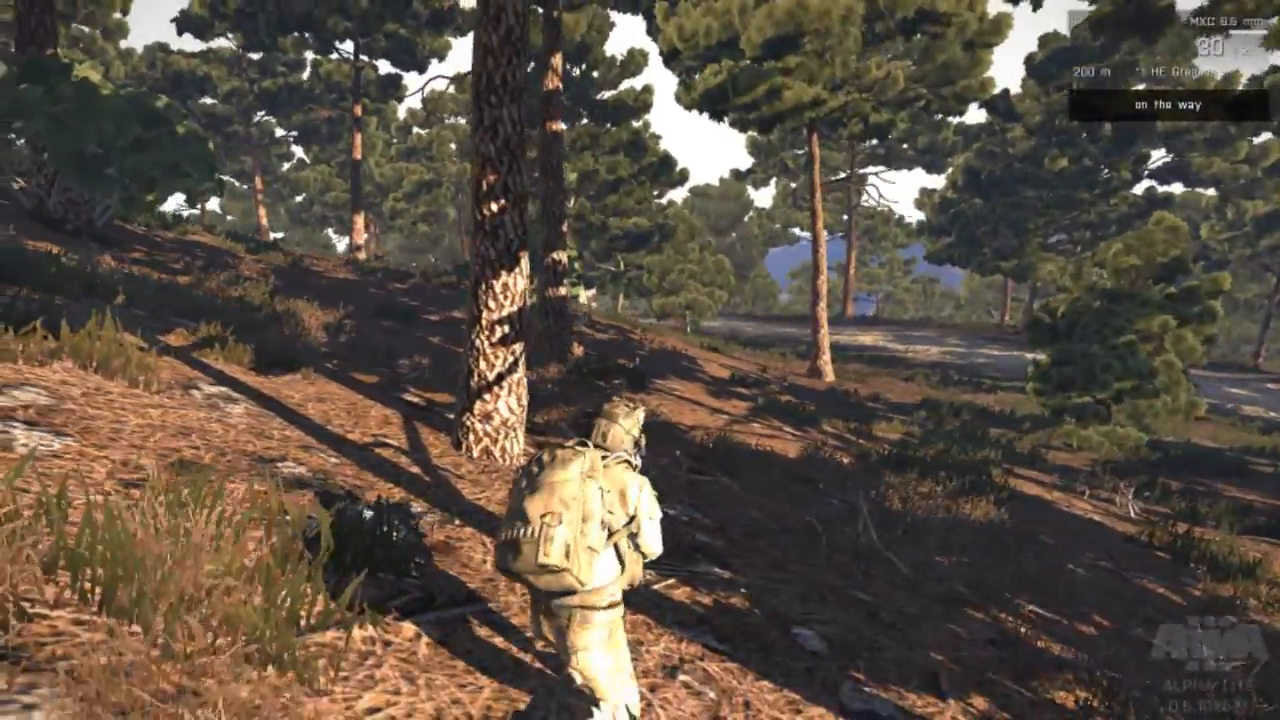
{"action": "key", "text": "d"}
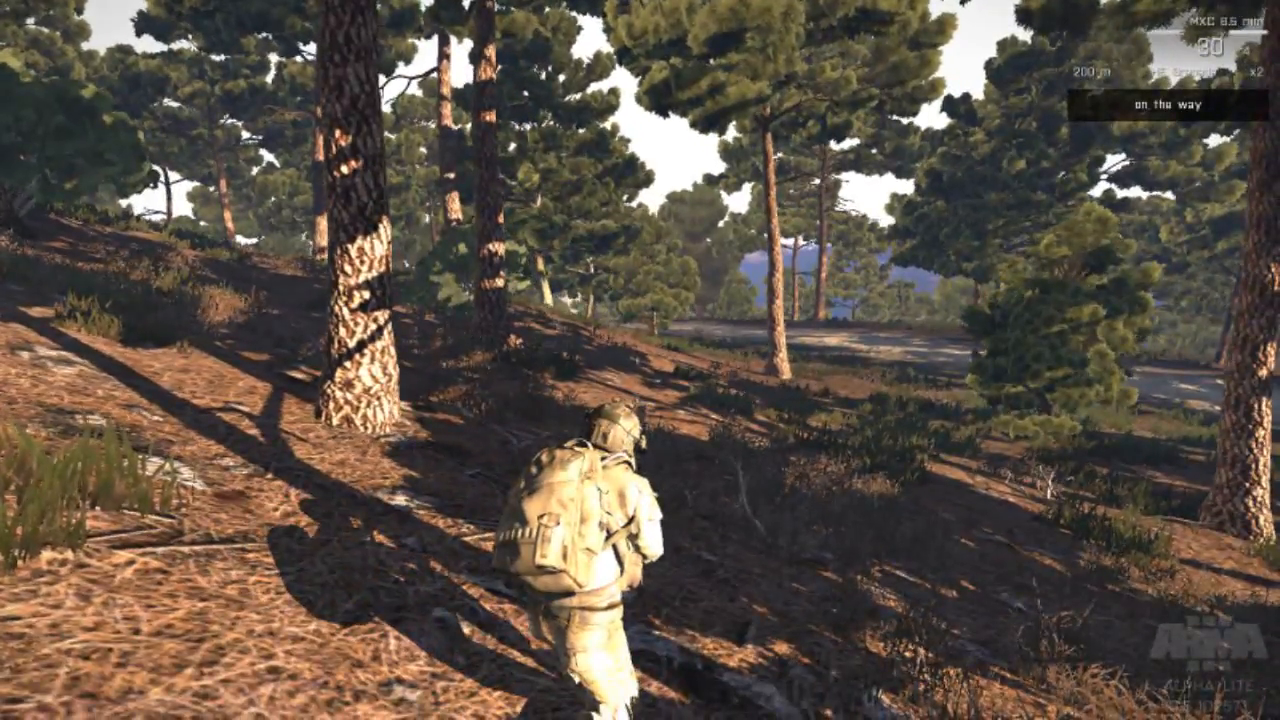
{"action": "key", "text": "Return"}
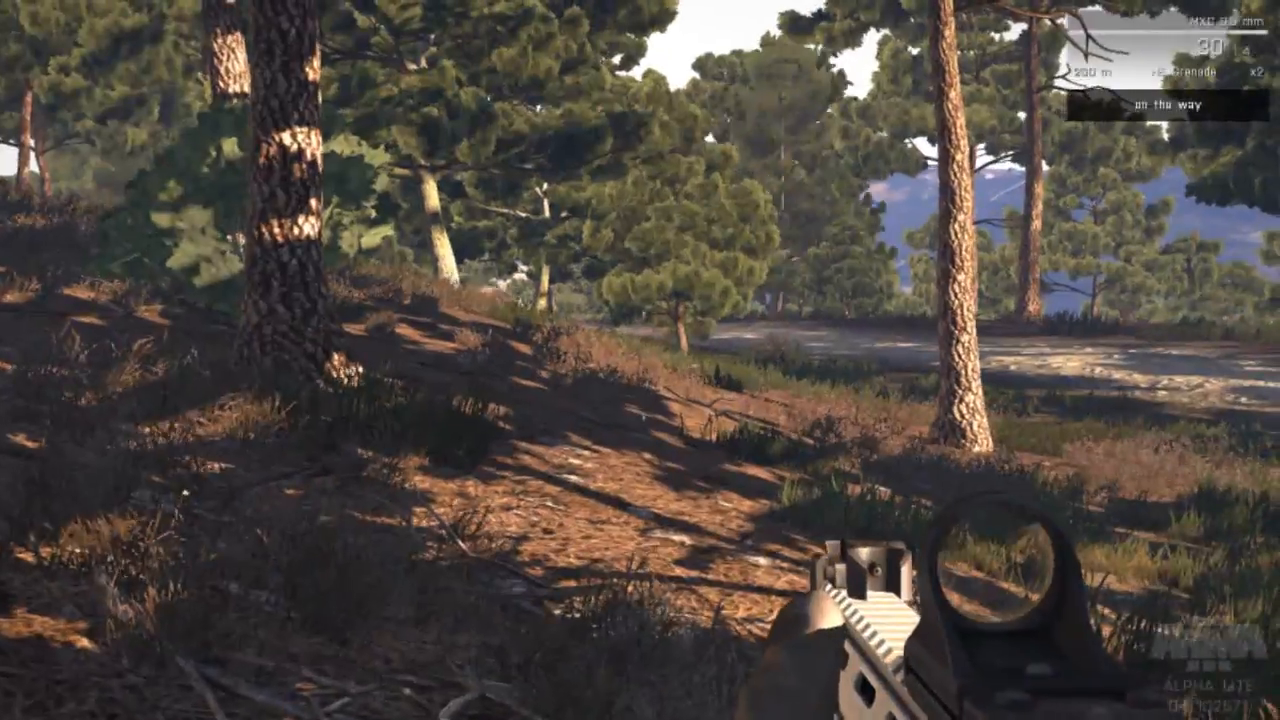
{"action": "scroll", "coordinate": [640, 360], "scroll_direction": "down", "scroll_amount": 1}
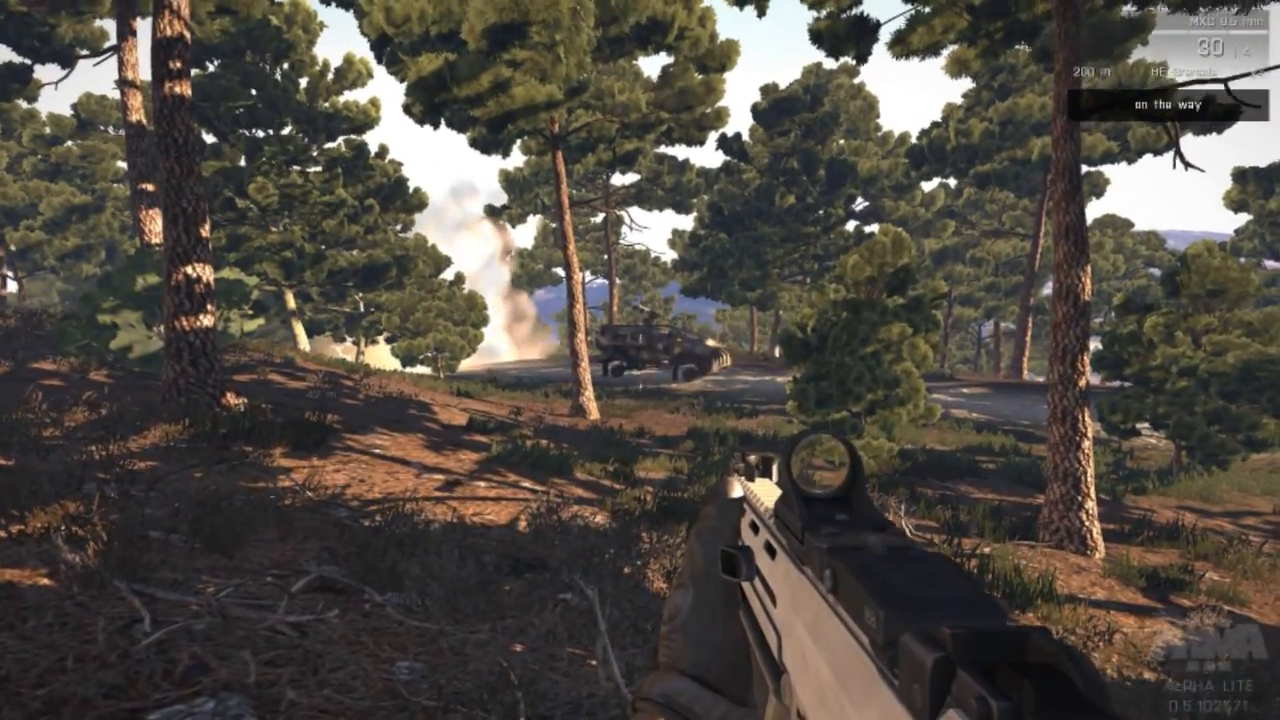
- Aim the rifle at the OPFOR vehicle on the road and fire several shots at it
{"action": "right_click", "coordinate": [640, 360]}
{"action": "left_click", "coordinate": [640, 360]}
{"action": "left_click", "coordinate": [640, 360]}
{"action": "left_click", "coordinate": [640, 360]}
{"action": "left_click", "coordinate": [640, 360]}
{"action": "left_click", "coordinate": [640, 360]}
{"action": "left_click", "coordinate": [640, 360]}
{"action": "left_click", "coordinate": [640, 360]}
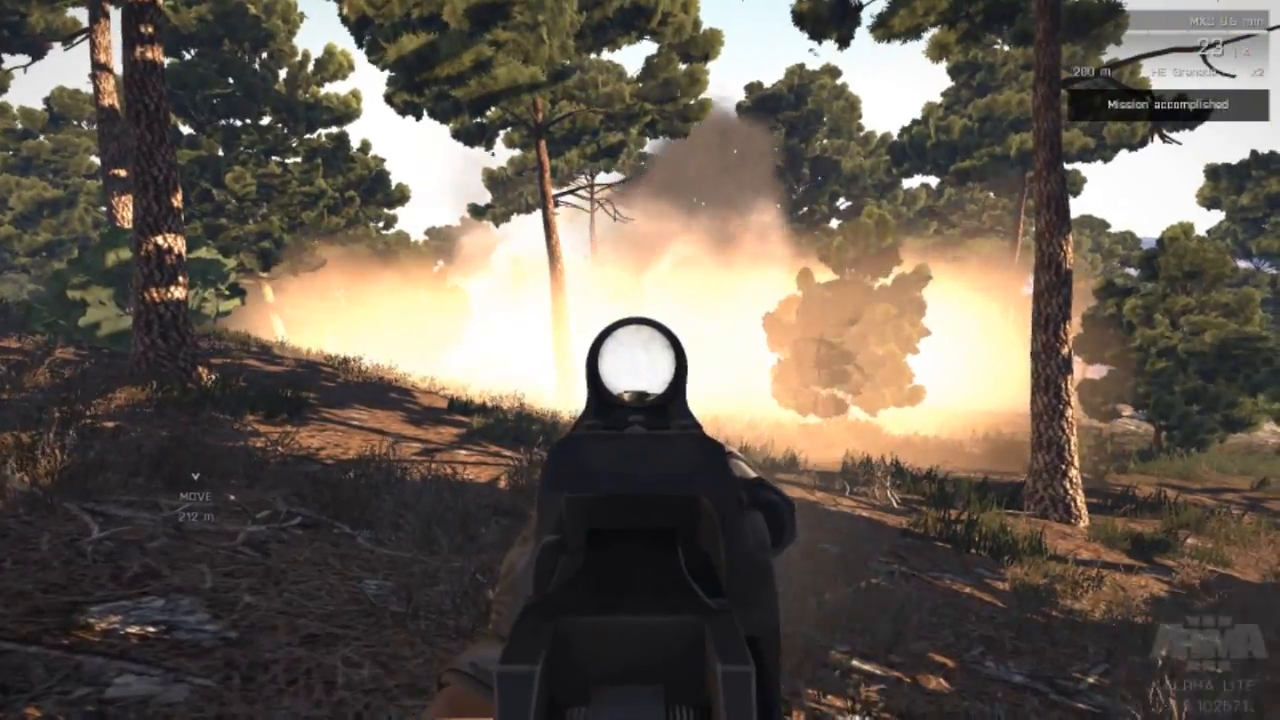
{"action": "right_click", "coordinate": [640, 360]}
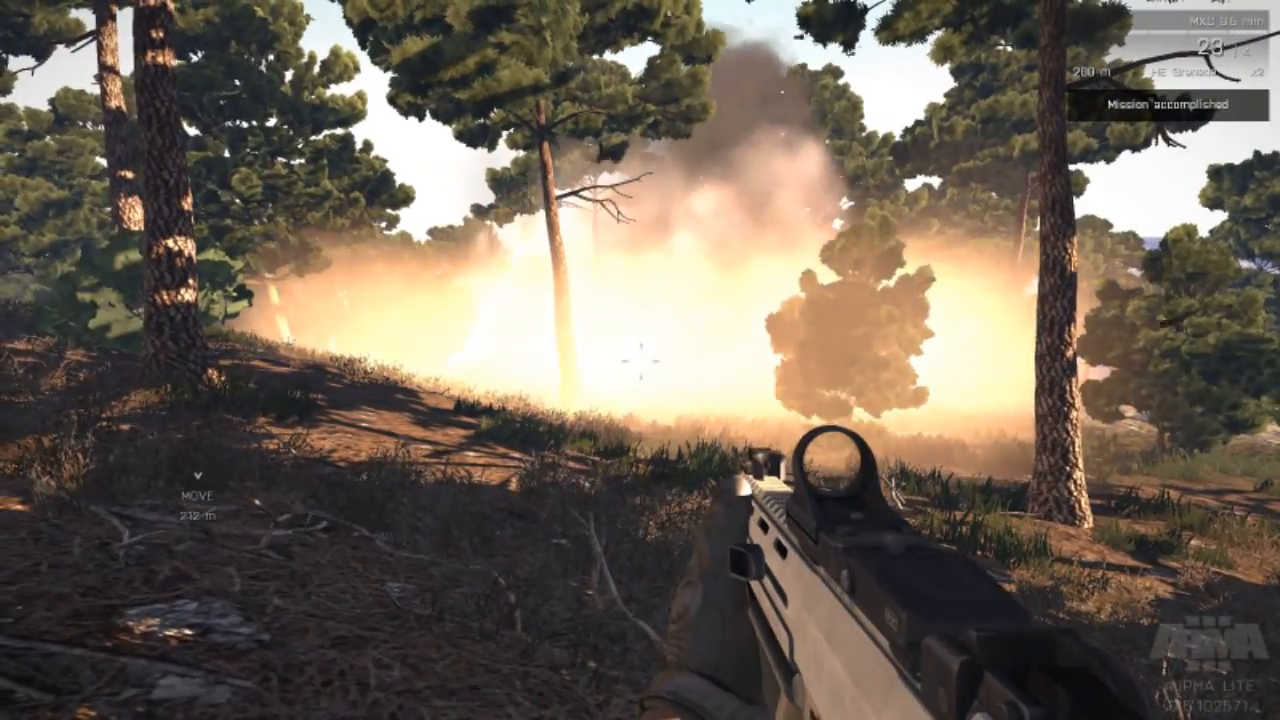
- Run from the ambush site through the forest towards the MOVE waypoint to test the escape
{"action": "key", "text": "w"}
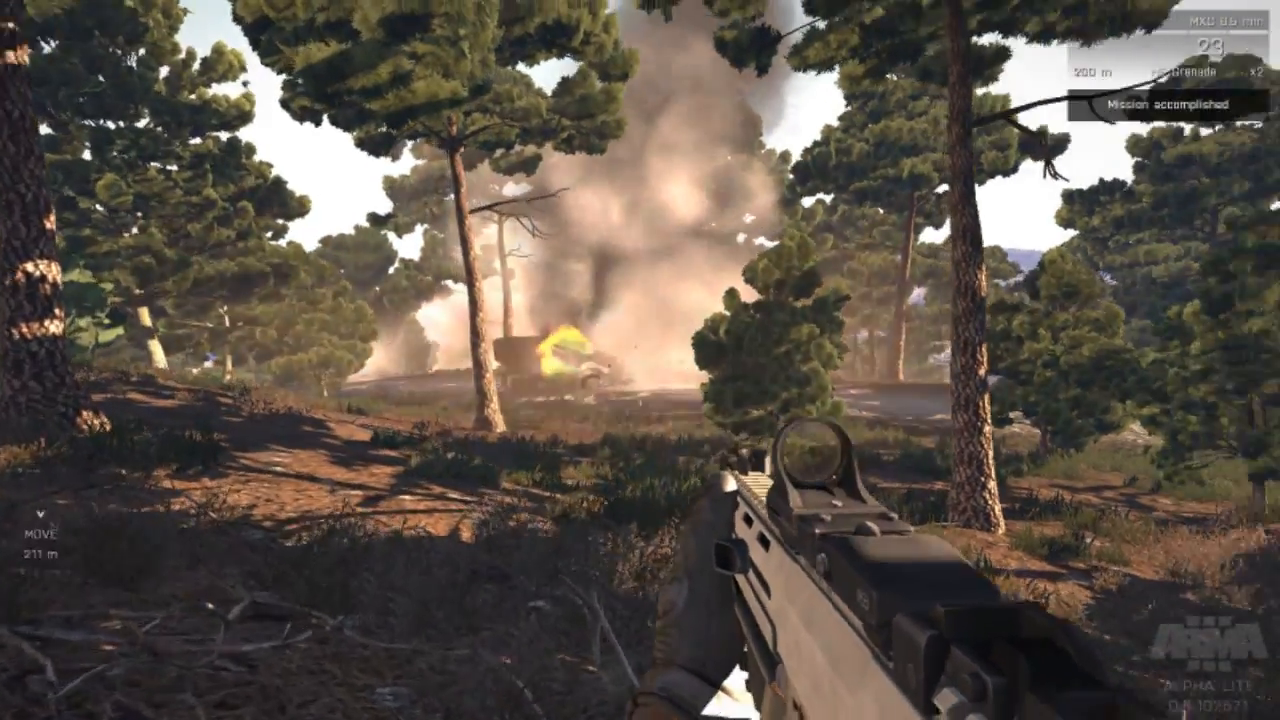
{"action": "key", "text": "w"}
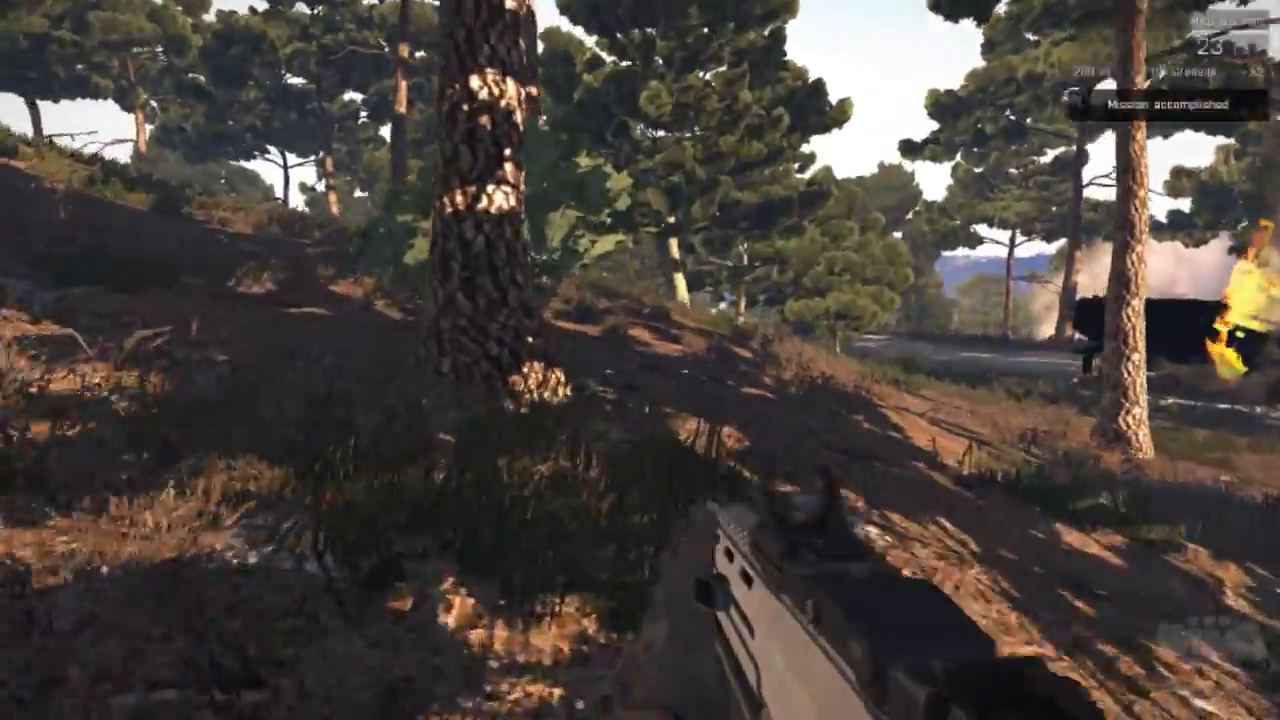
{"action": "key", "text": "w"}
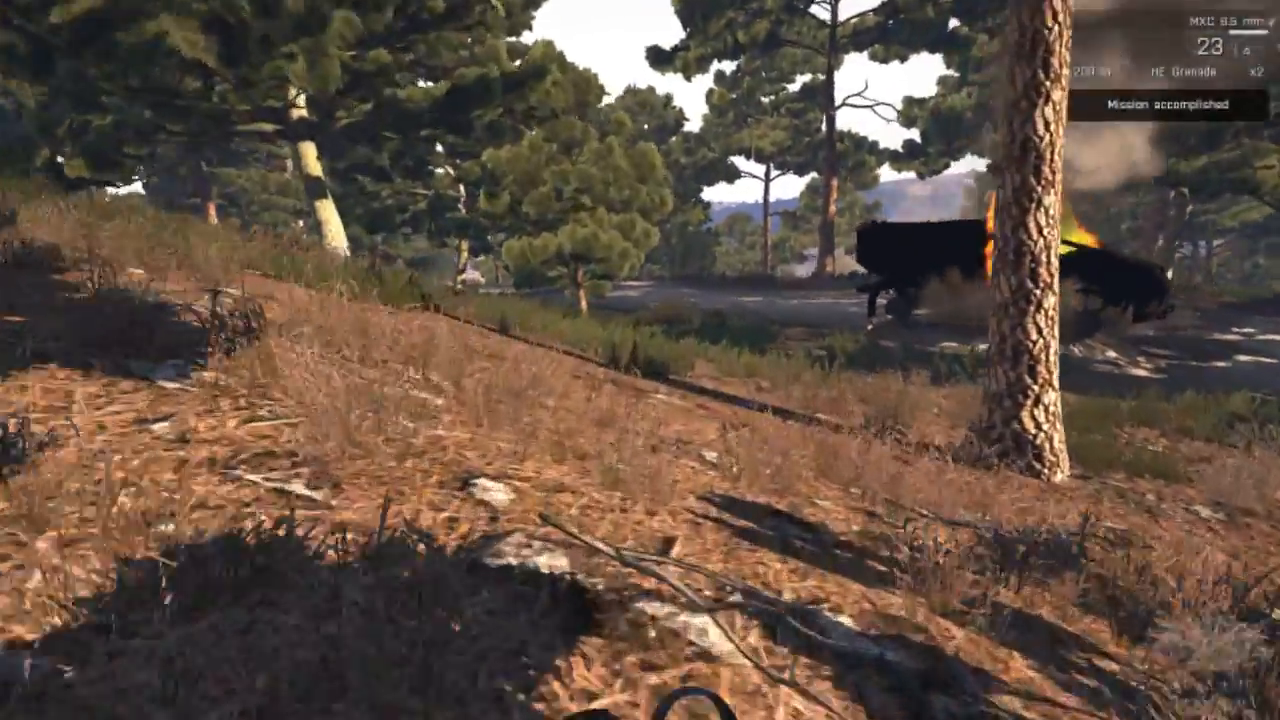
{"action": "key", "text": "w"}
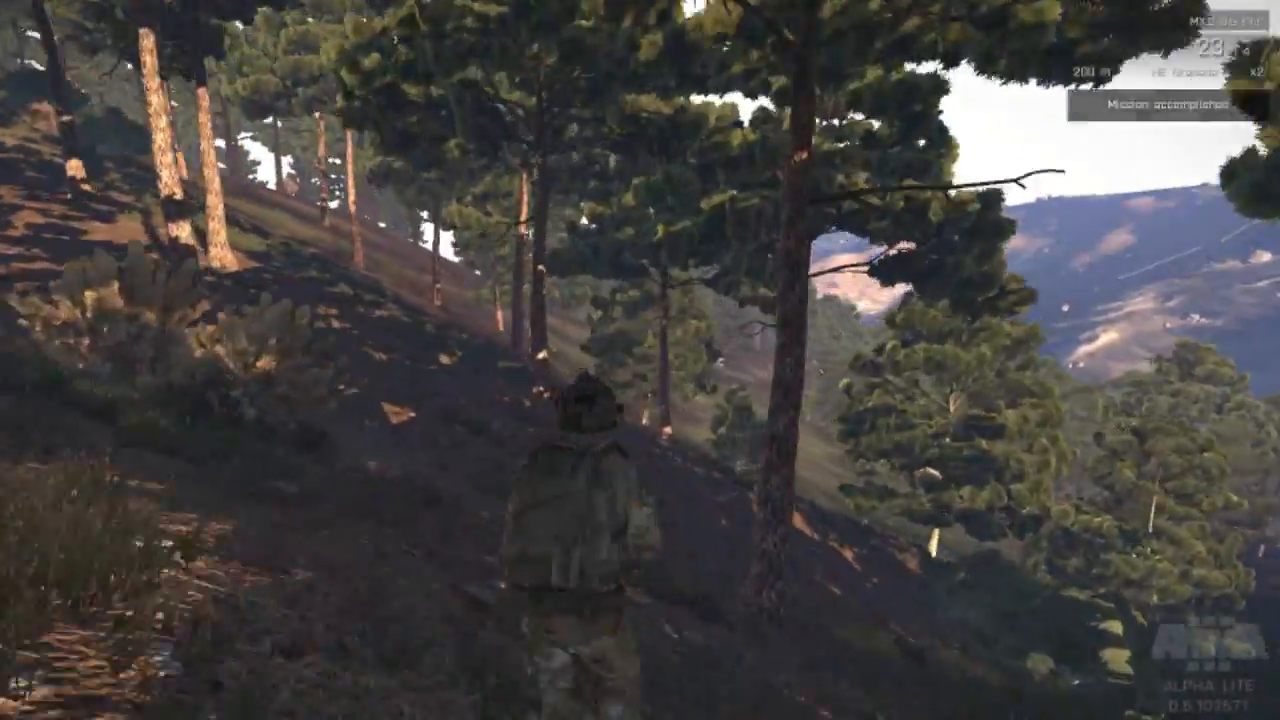
{"action": "key", "text": "minus"}
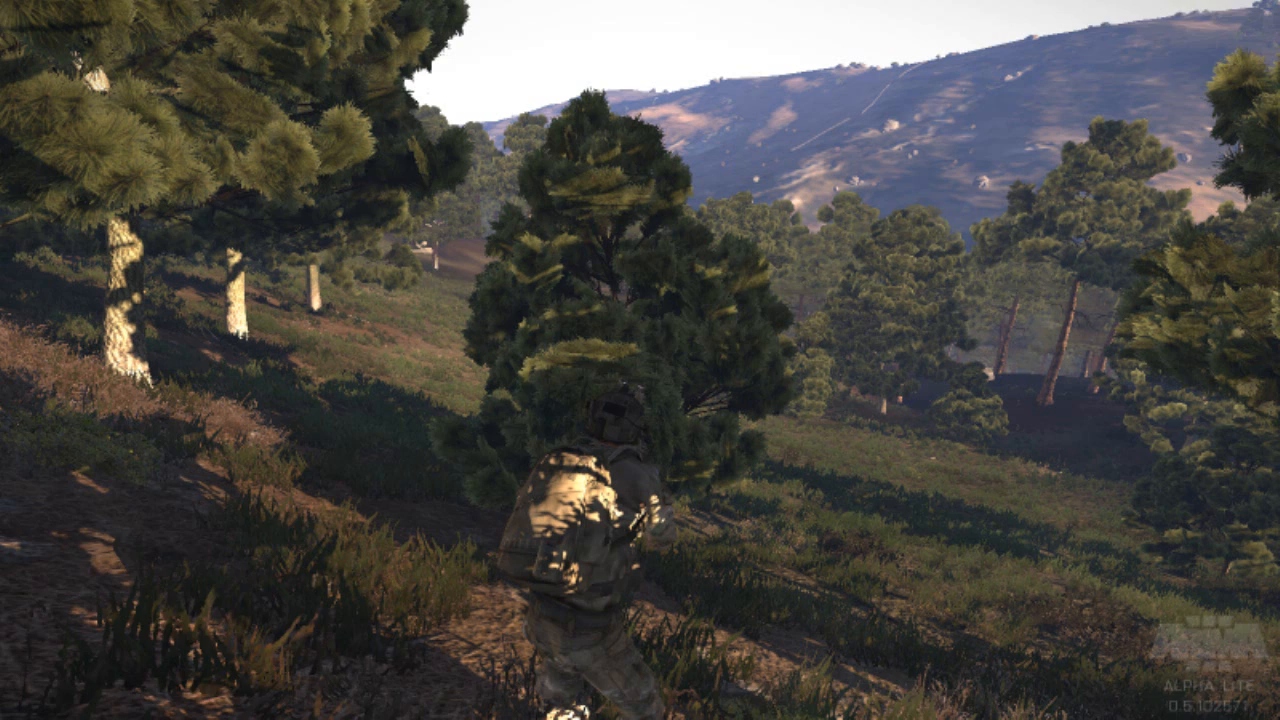
- Abort the mission preview and return to the editor map
{"action": "key", "text": "Escape"}
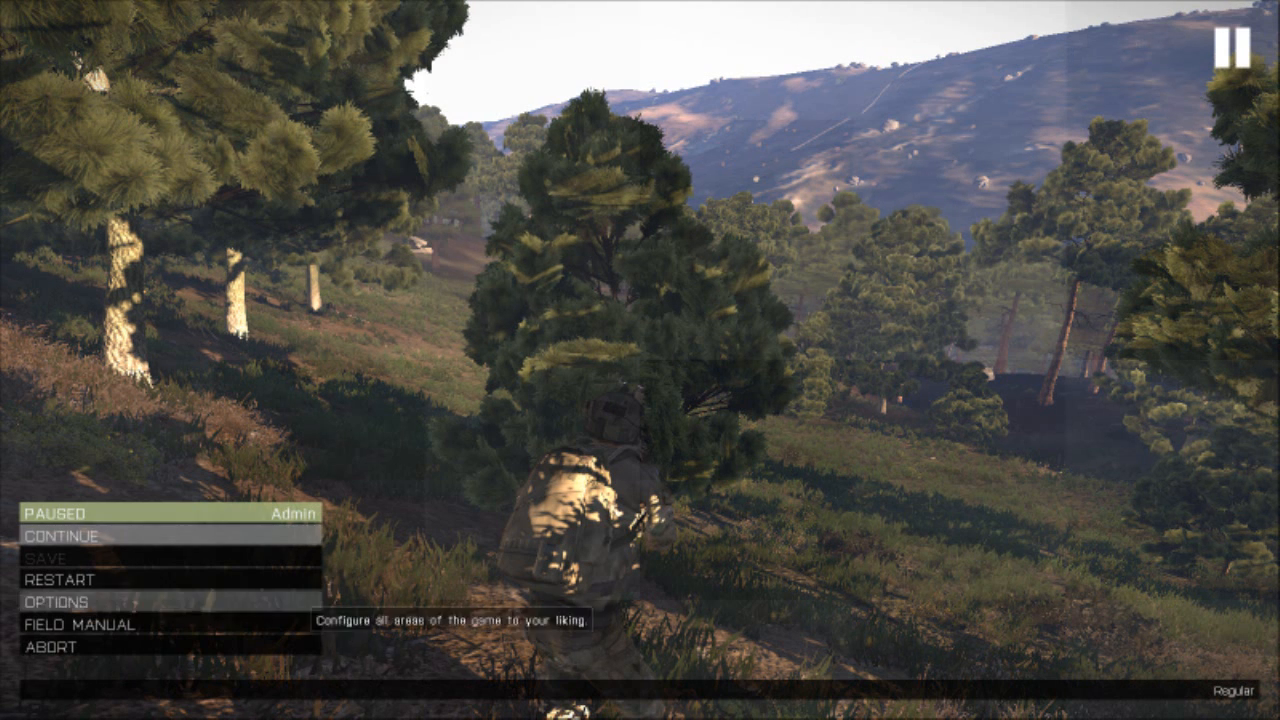
{"action": "key", "text": "Return"}
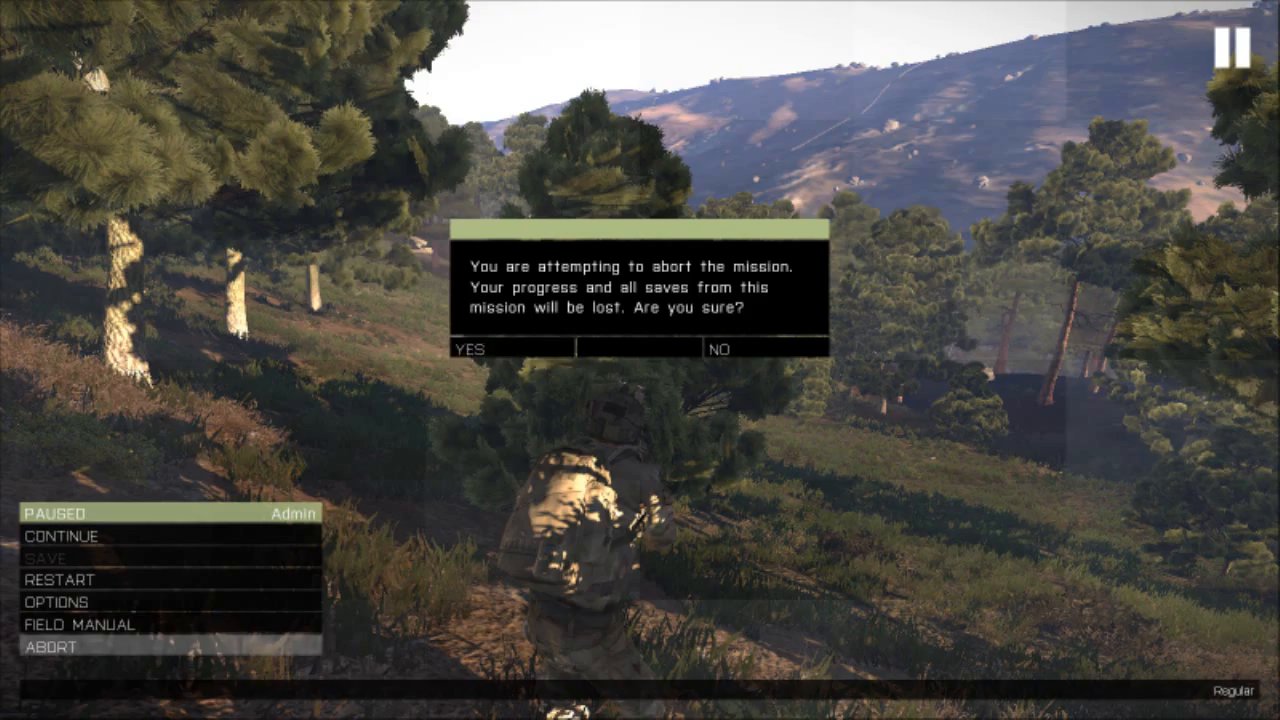
{"action": "key", "text": "Return"}
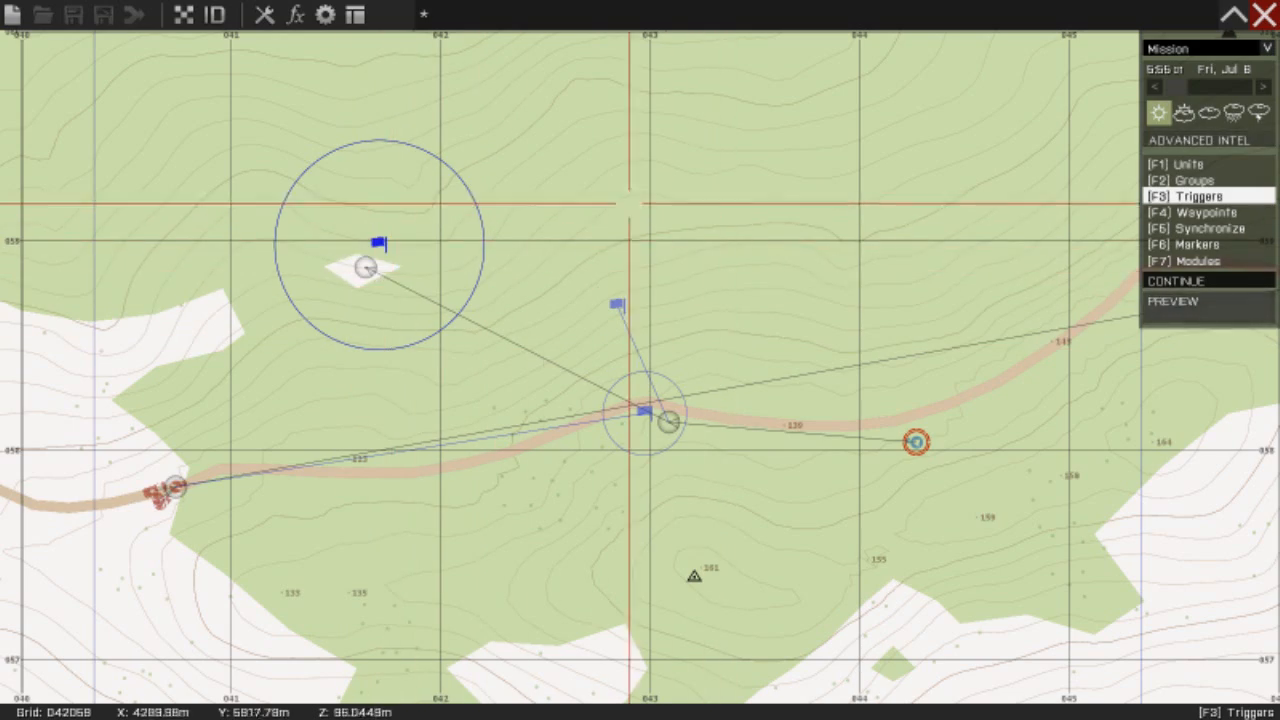
{"action": "scroll", "coordinate": [335, 364], "scroll_direction": "up", "scroll_amount": 1}
{"action": "scroll", "coordinate": [300, 363], "scroll_direction": "down", "scroll_amount": 1}
{"action": "scroll", "coordinate": [614, 194], "scroll_direction": "down", "scroll_amount": 2}
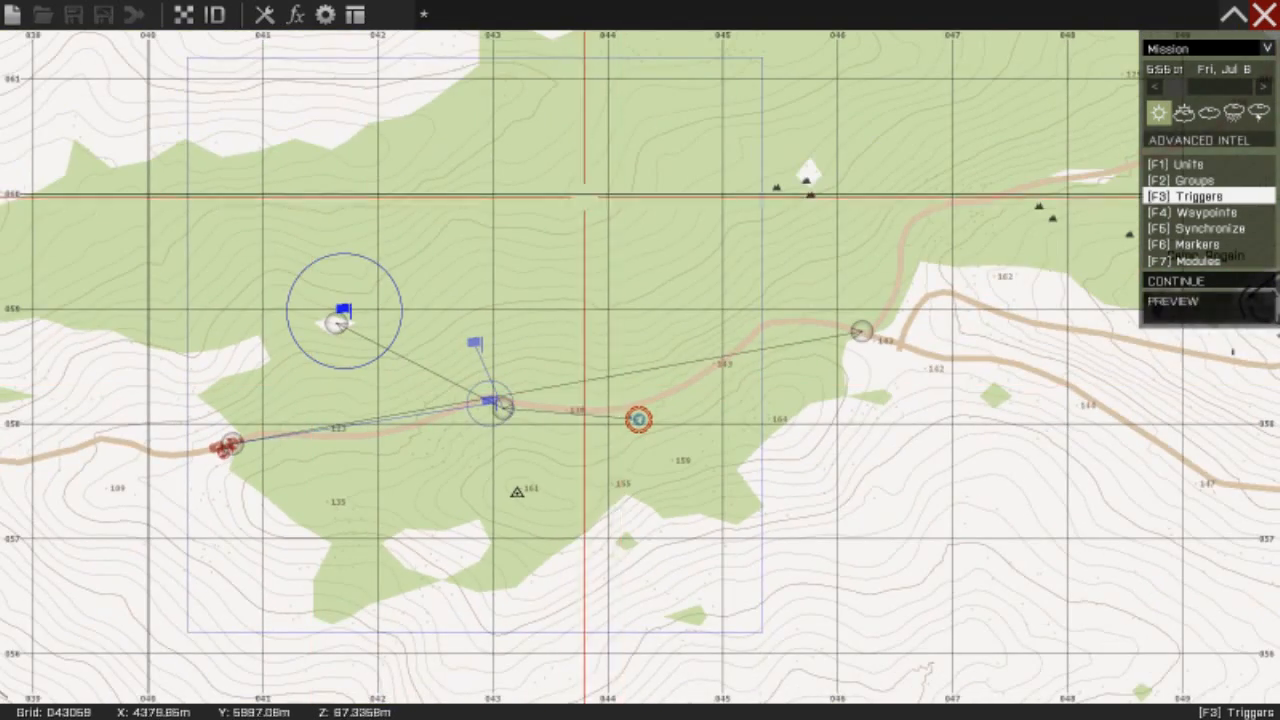
{"action": "scroll", "coordinate": [617, 188], "scroll_direction": "down", "scroll_amount": 1}
{"action": "right_click_drag", "start_coordinate": [618, 184], "coordinate": [643, 266]}
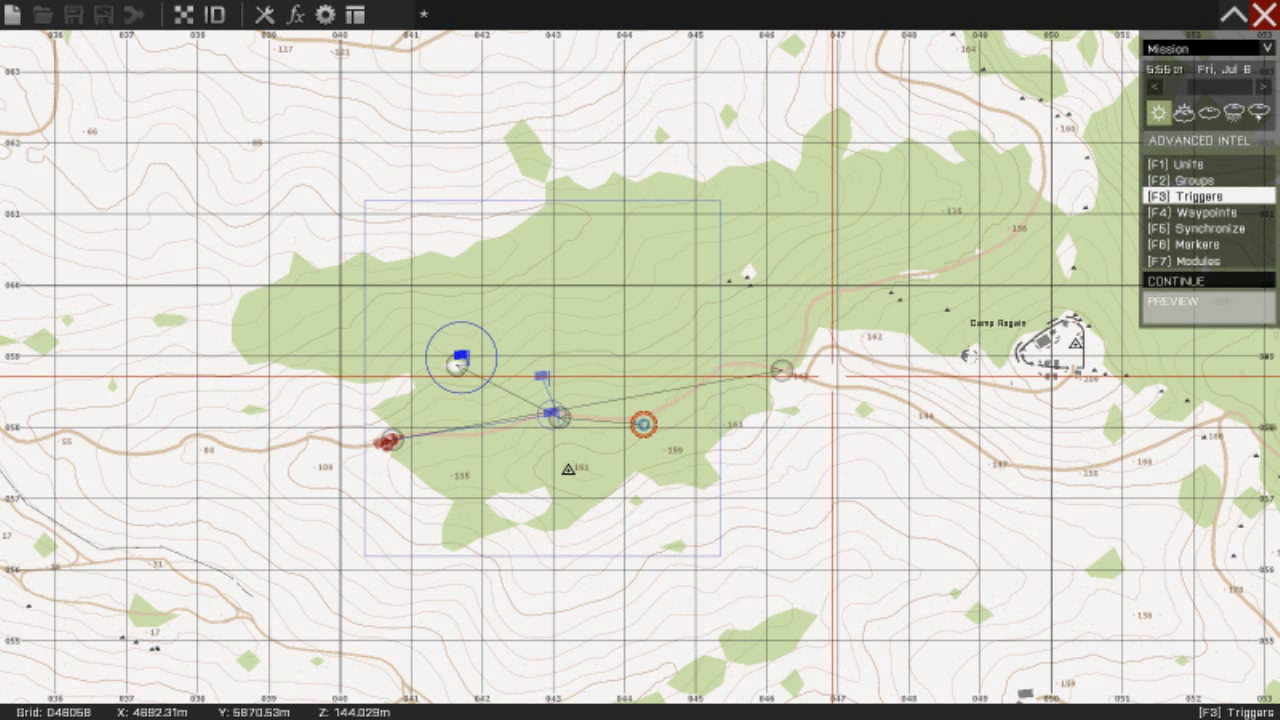
{"action": "scroll", "coordinate": [601, 314], "scroll_direction": "up", "scroll_amount": 3}
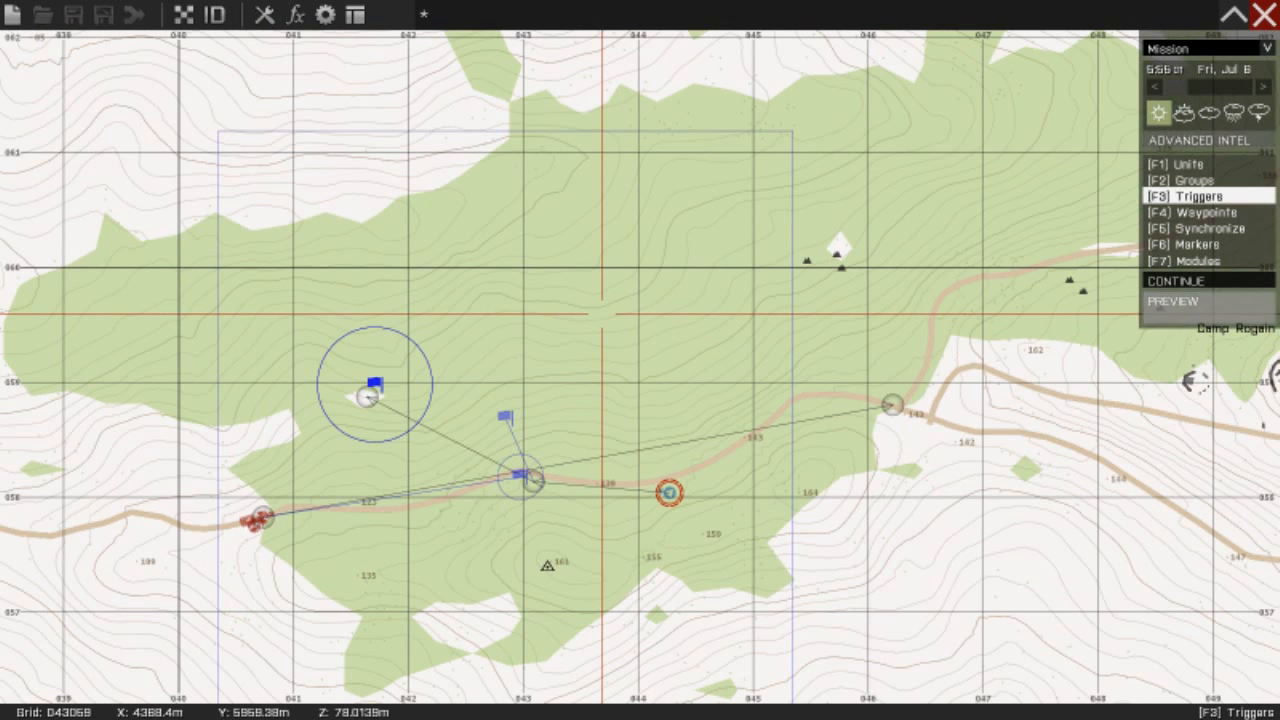